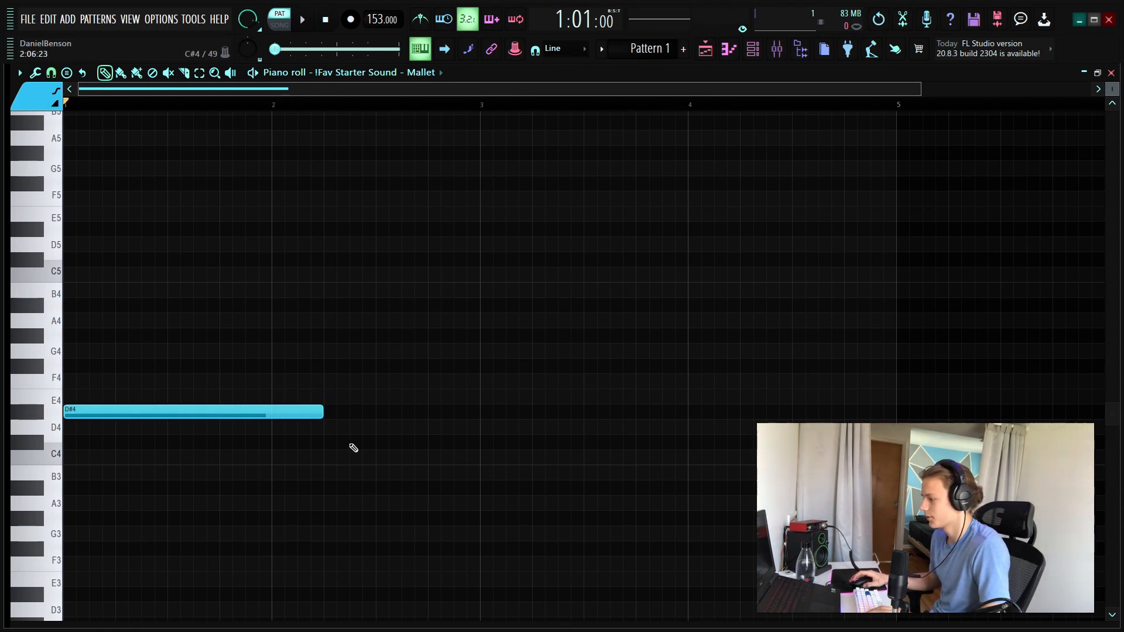
Move the opening note down to B3 and try C#4 notes following it
left_click_drag(310, 412, 34, 475)
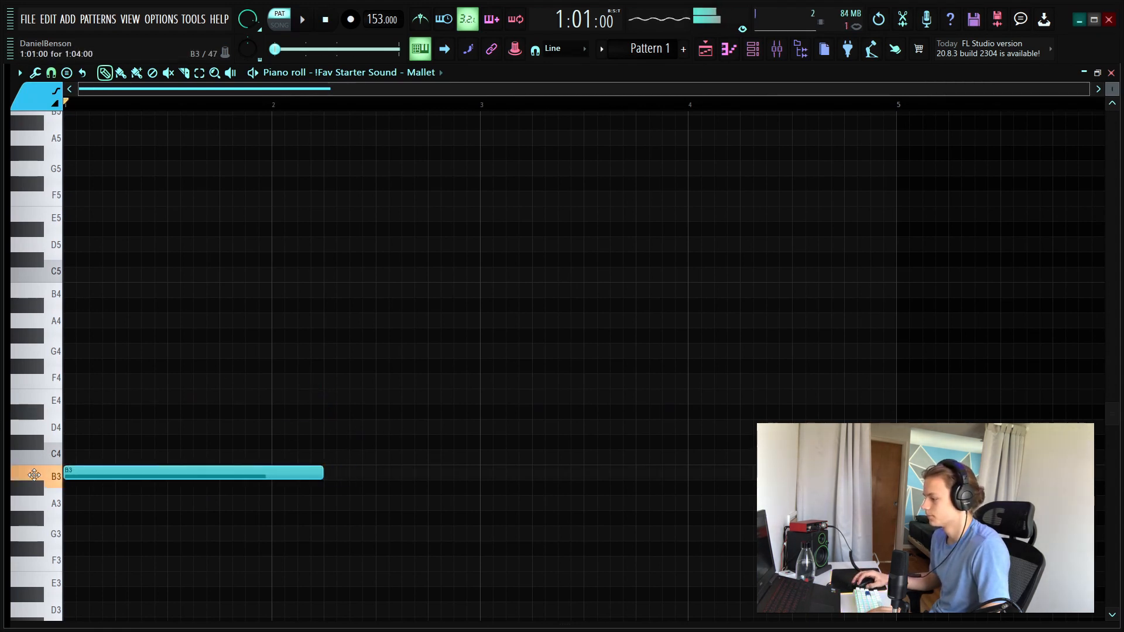
left_click(327, 443)
key("space")
left_click(584, 446)
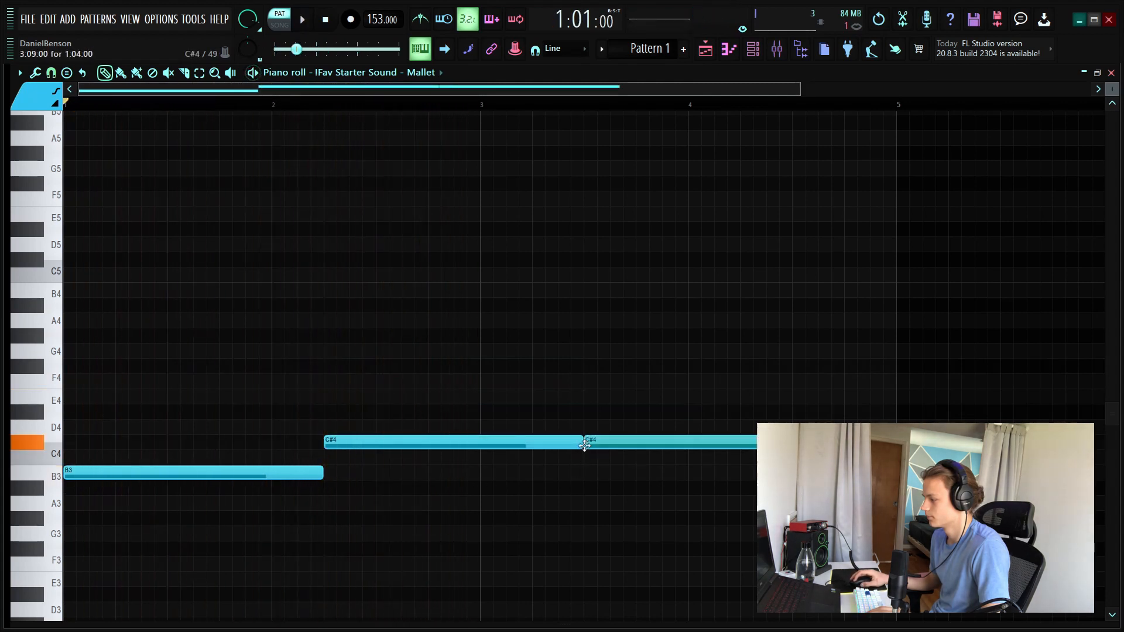
right_click(592, 446)
right_click(487, 443)
Place a D#4 note at bar 3 and a C#4 right after the opening B3, shortened to end at bar 3
left_click(485, 411)
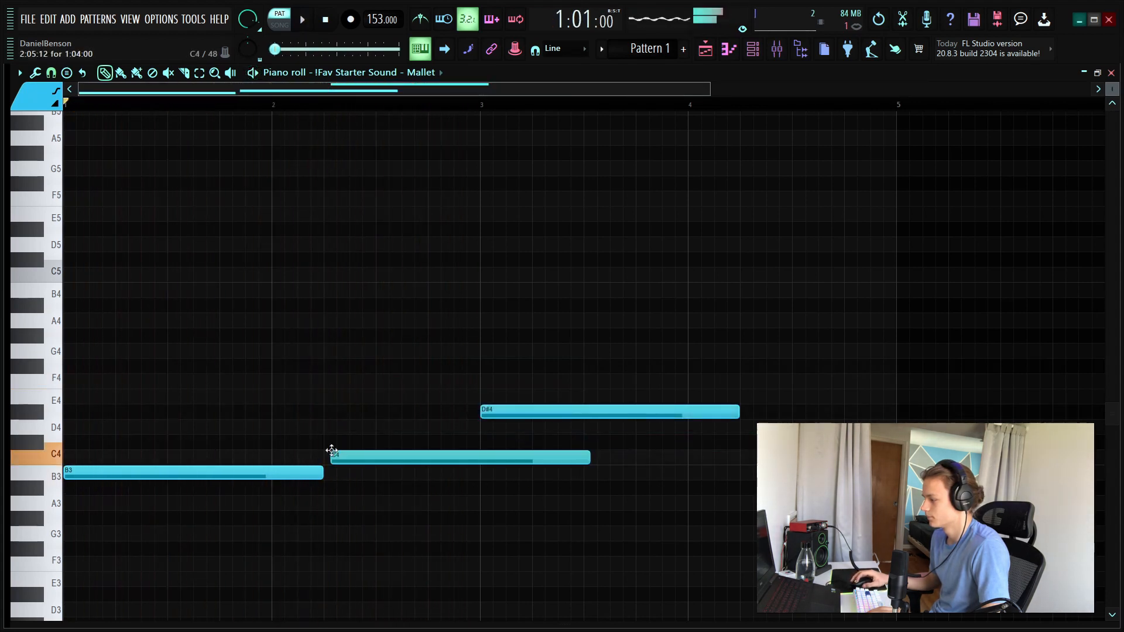
left_click_drag(332, 450, 326, 443)
key("space")
left_click_drag(583, 447, 476, 452)
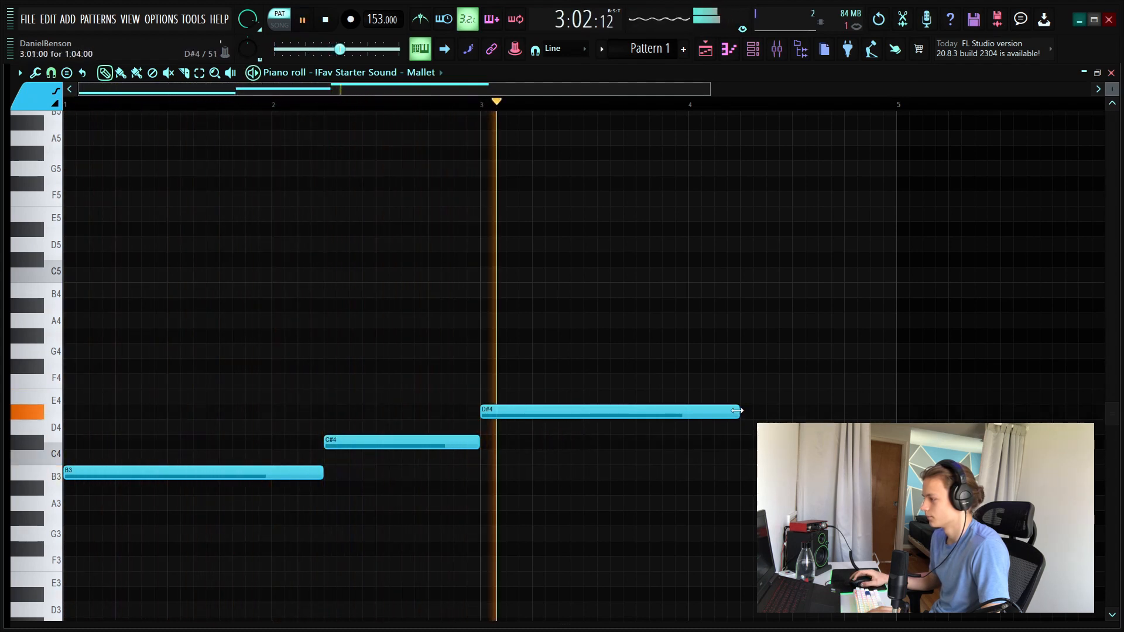
Complete the line in bar 4 with a C#4 note after the D#4 and a short A#3 note
left_click(741, 444)
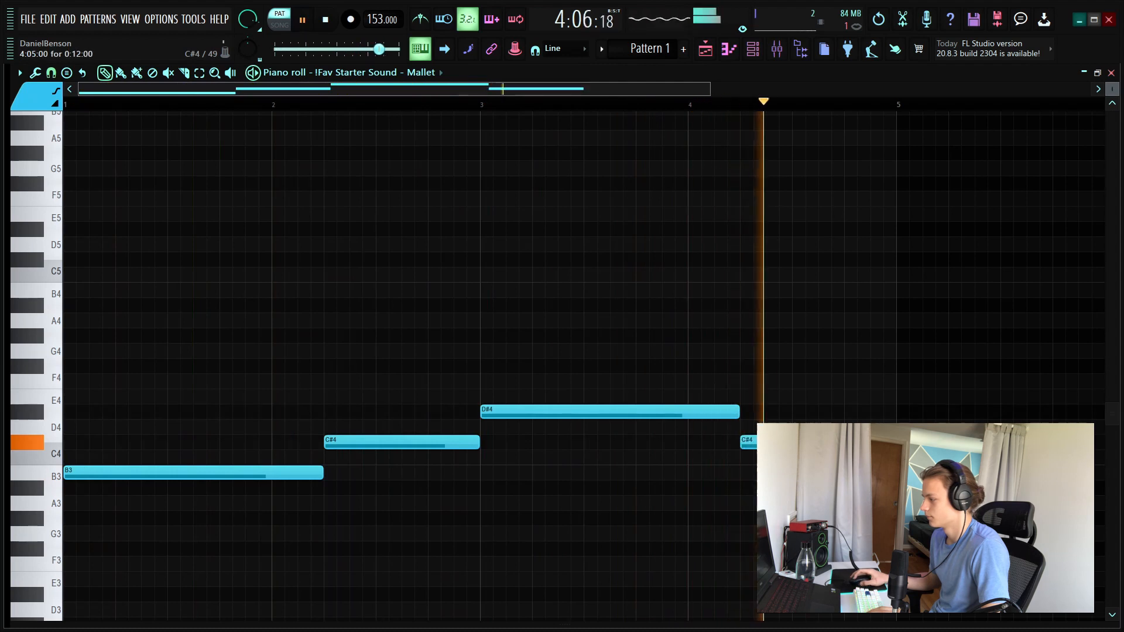
left_click(848, 488)
key("space")
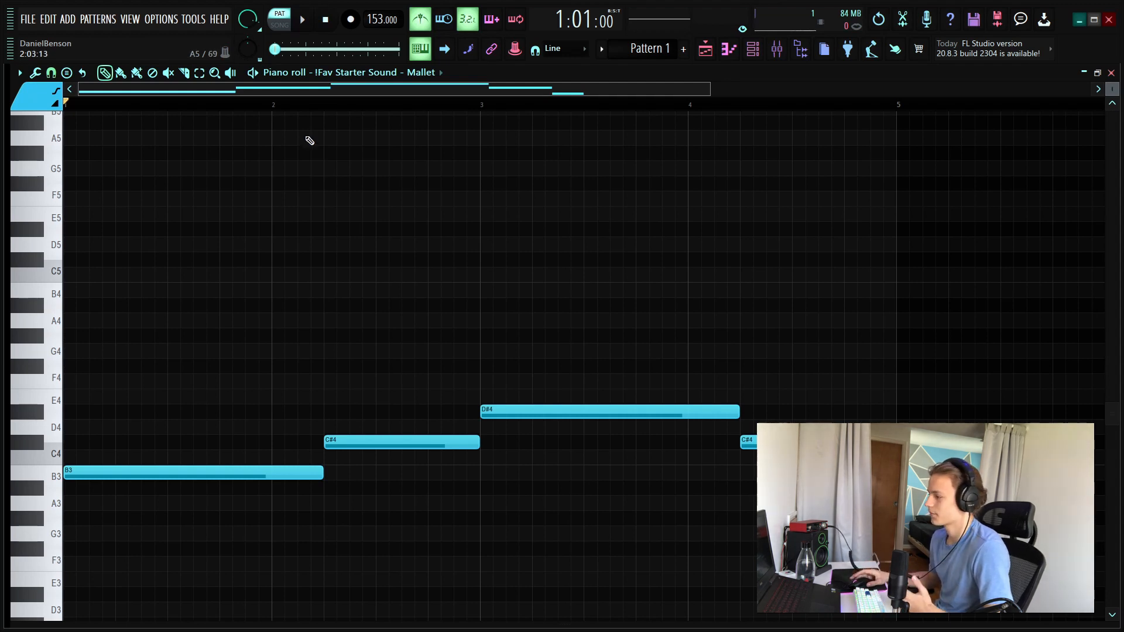
Copy the five-note line one octave lower, starting on B2, and reduce the velocity of the copied notes
scroll(219, 106, "down", 3)
scroll(219, 107, "up", 4)
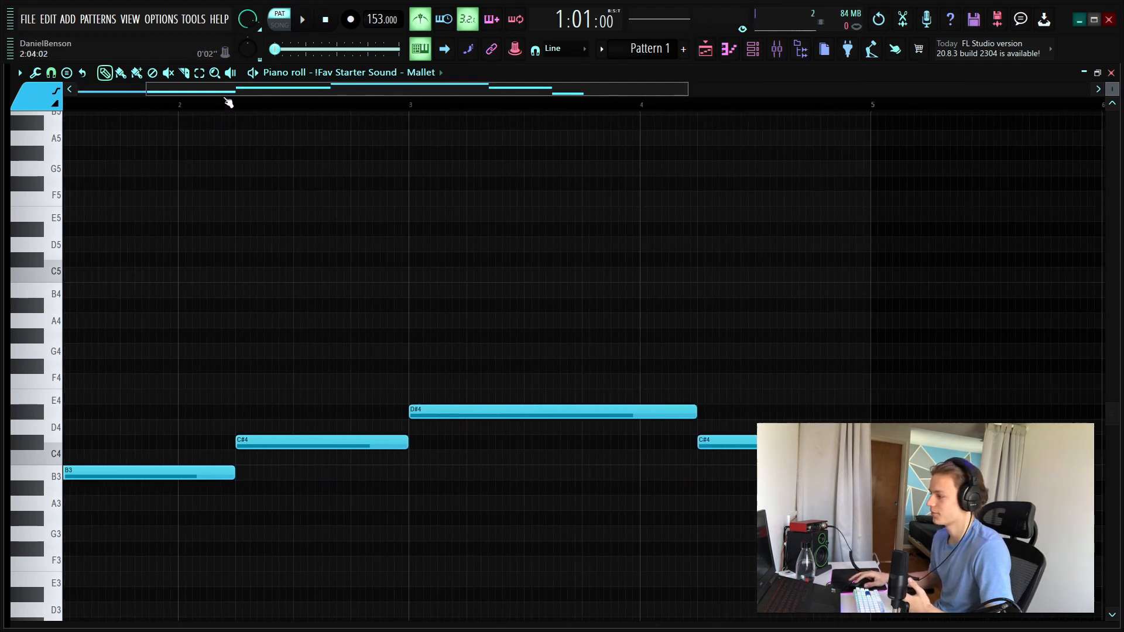
left_click_drag(227, 93, 41, 99)
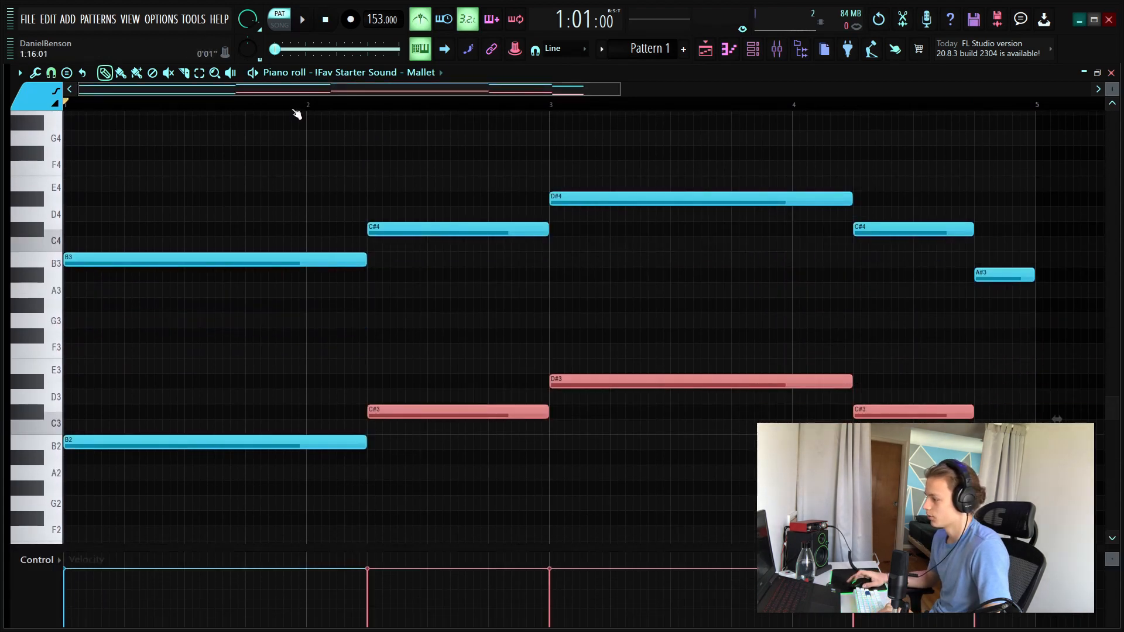
scroll(294, 109, "down", 3)
left_click(157, 443, "ctrl+shift")
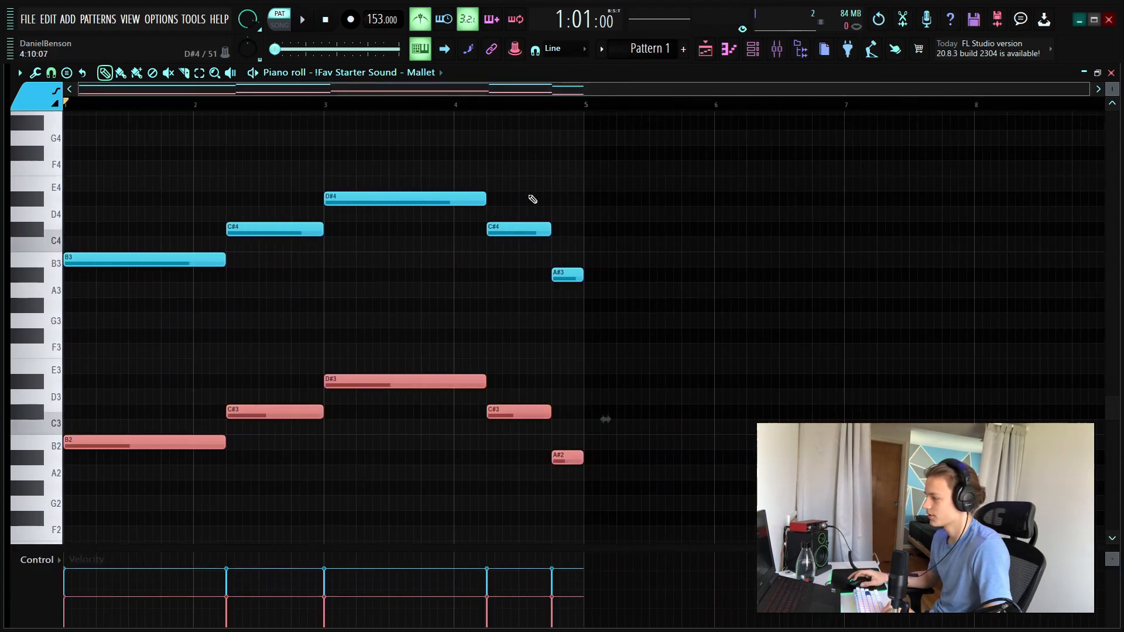
Collapse the velocity lane and clear the selection of the upper-octave notes
left_click_drag(695, 183, 68, 305)
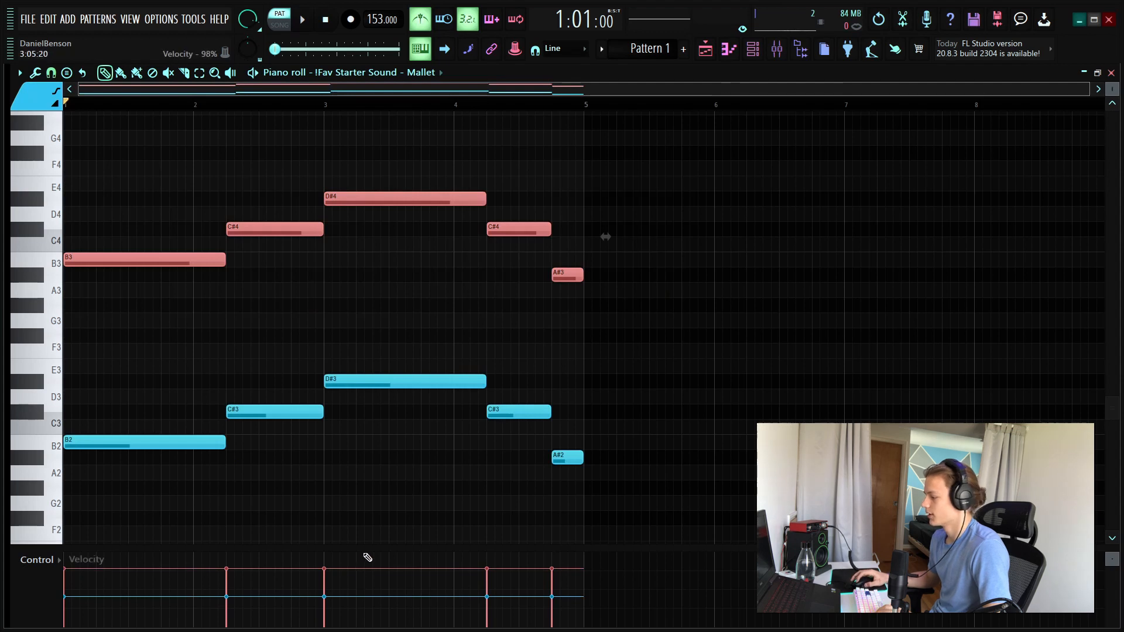
left_click_drag(366, 552, 307, 628)
left_click(316, 342)
right_click(319, 344)
scroll(464, 394, "up", 4)
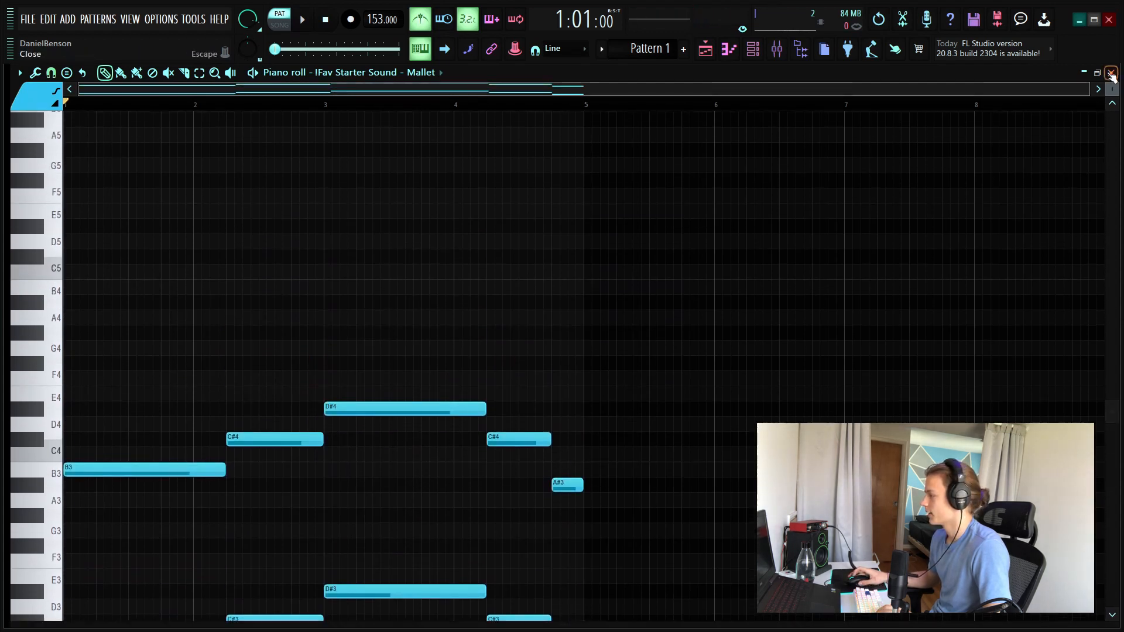
Stack D#4 and F#4 notes over the opening B3, replacing a trial G4
left_click_drag(1113, 89, 1113, 96)
scroll(95, 106, "up", 4)
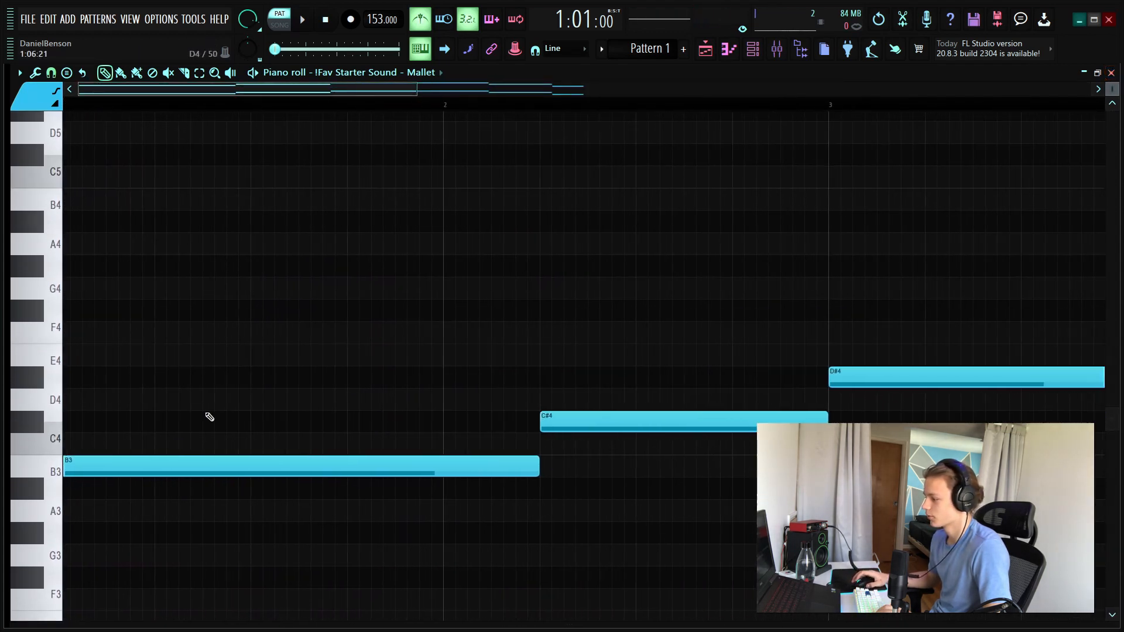
left_click(108, 380)
left_click(88, 290)
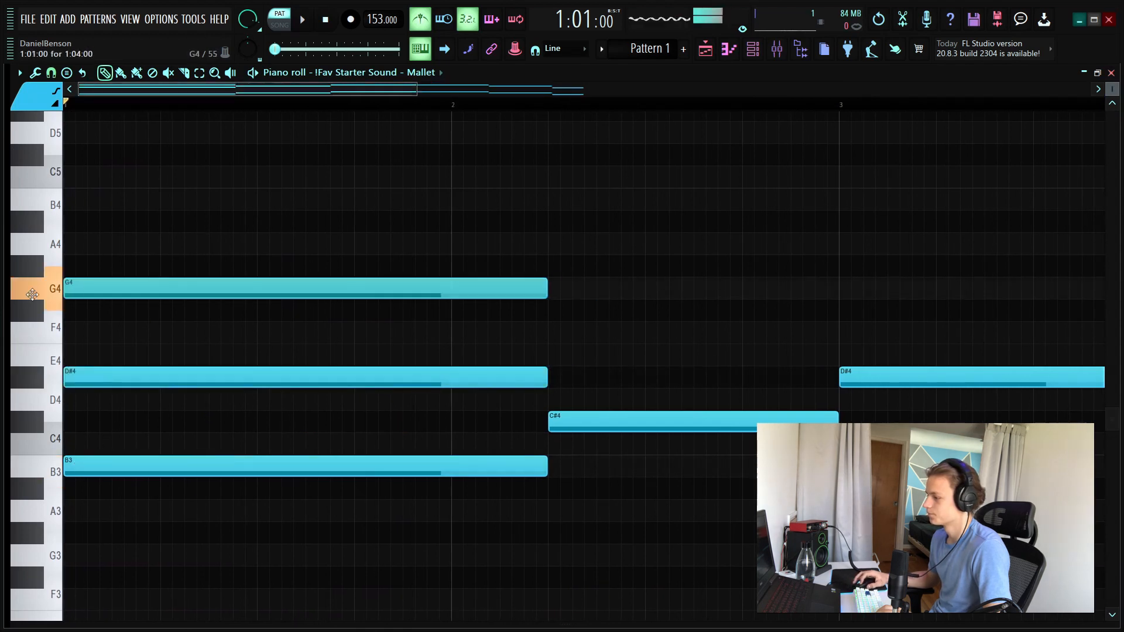
right_click(76, 293)
left_click(73, 313)
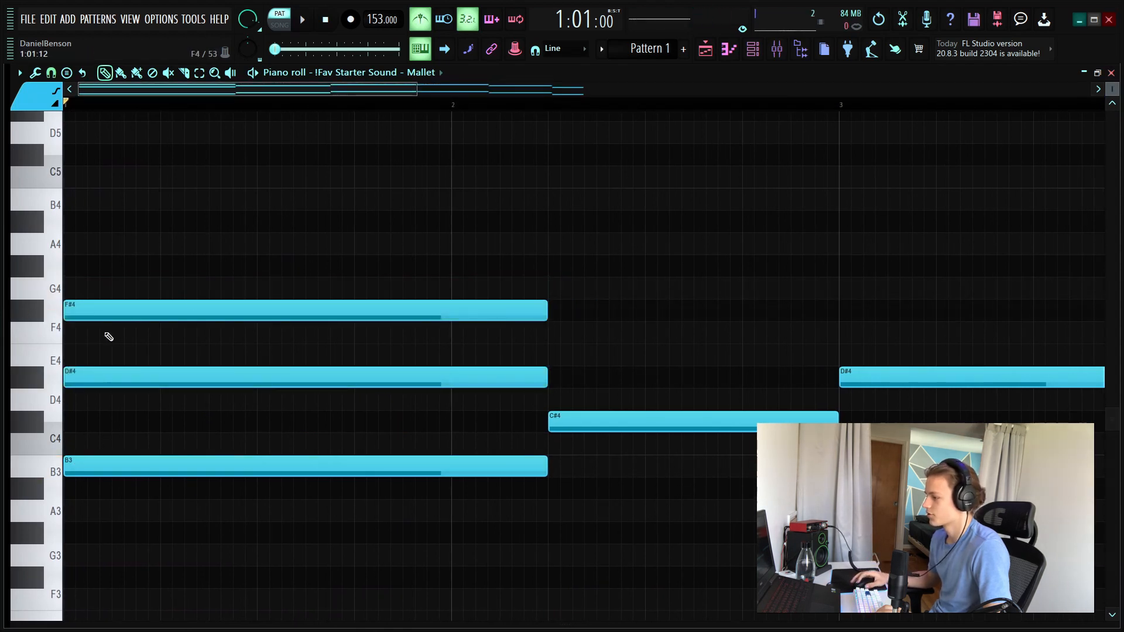
Add A#4 to the opening chord in place of a trial G#4, and remove the D#4 from the chord
left_click(109, 269)
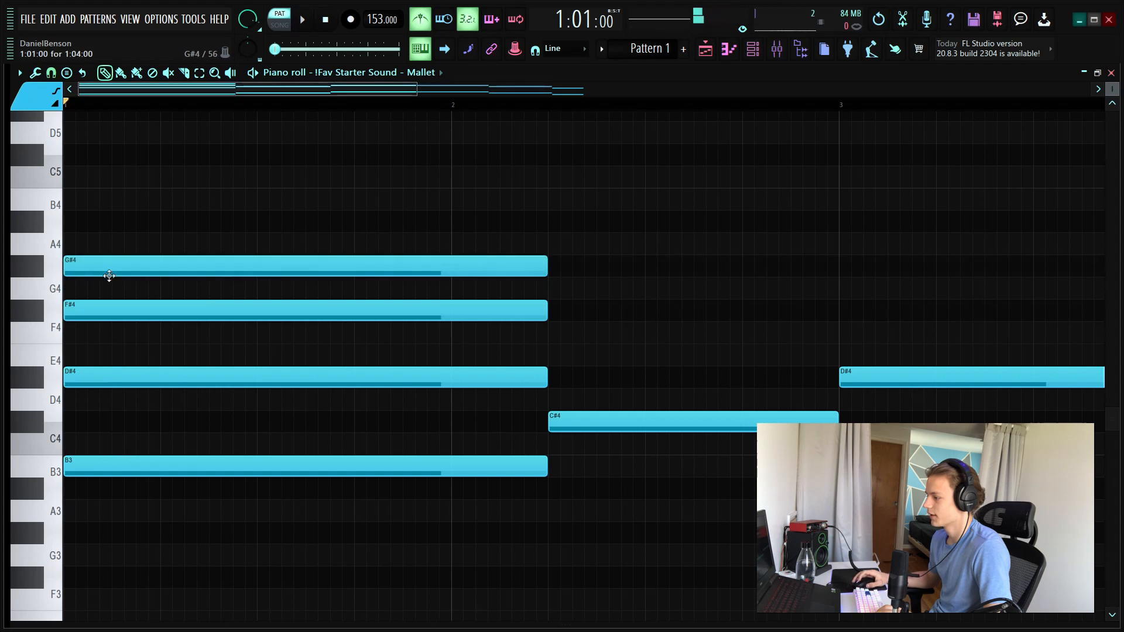
right_click(89, 274)
left_click(82, 221)
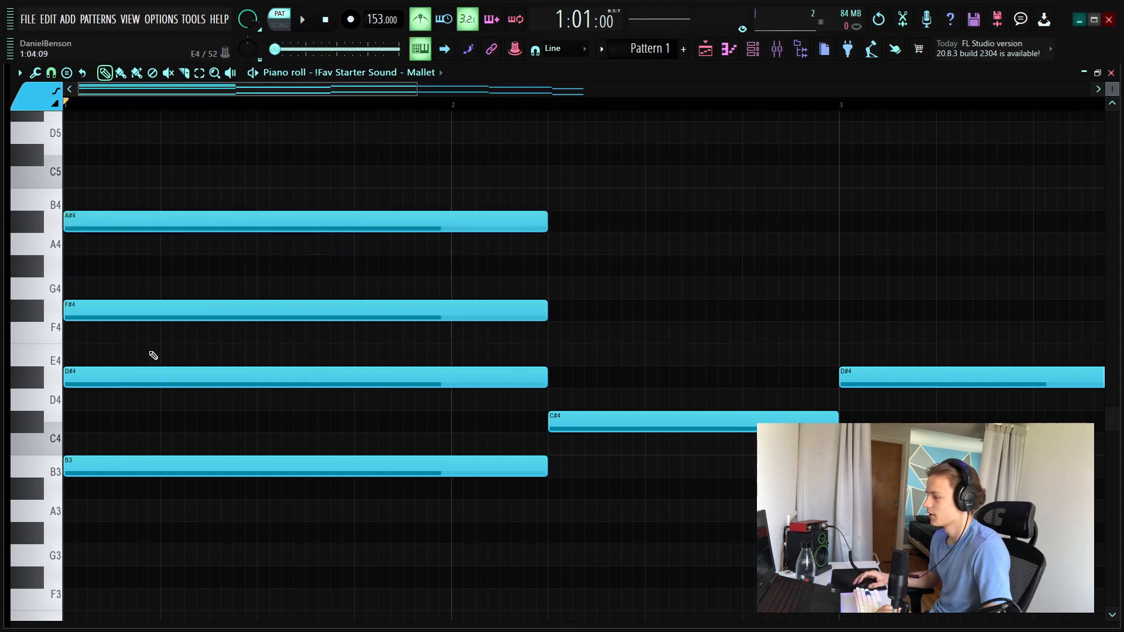
right_click(304, 378)
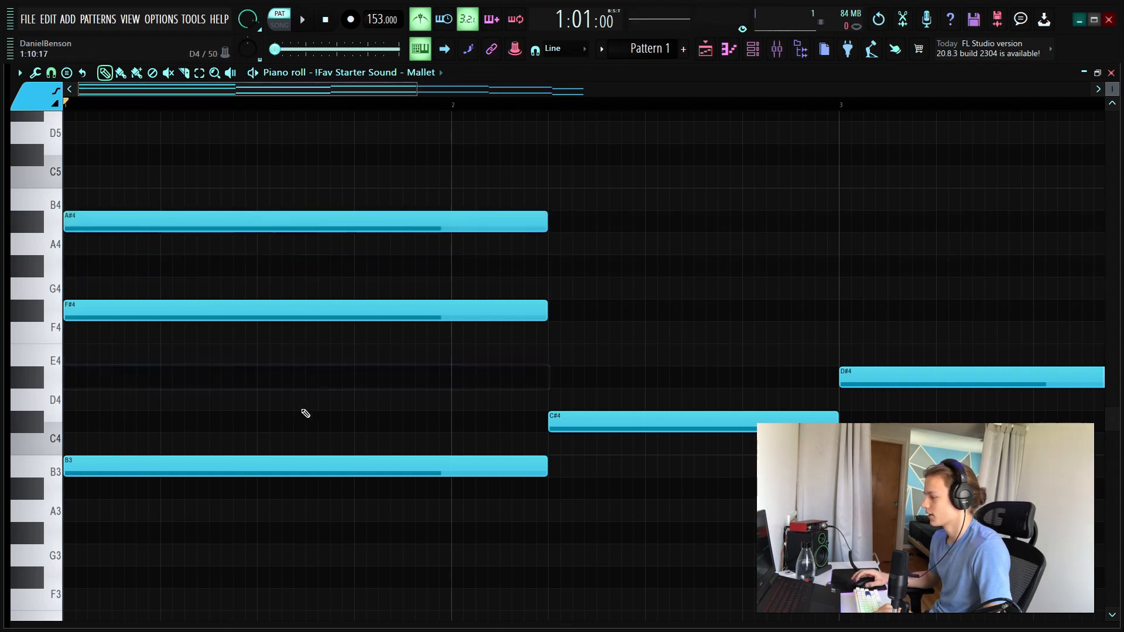
Add a D#5 top note to the opening chord, move it up to F#5 and audition the chord
scroll(359, 406, "up", 5)
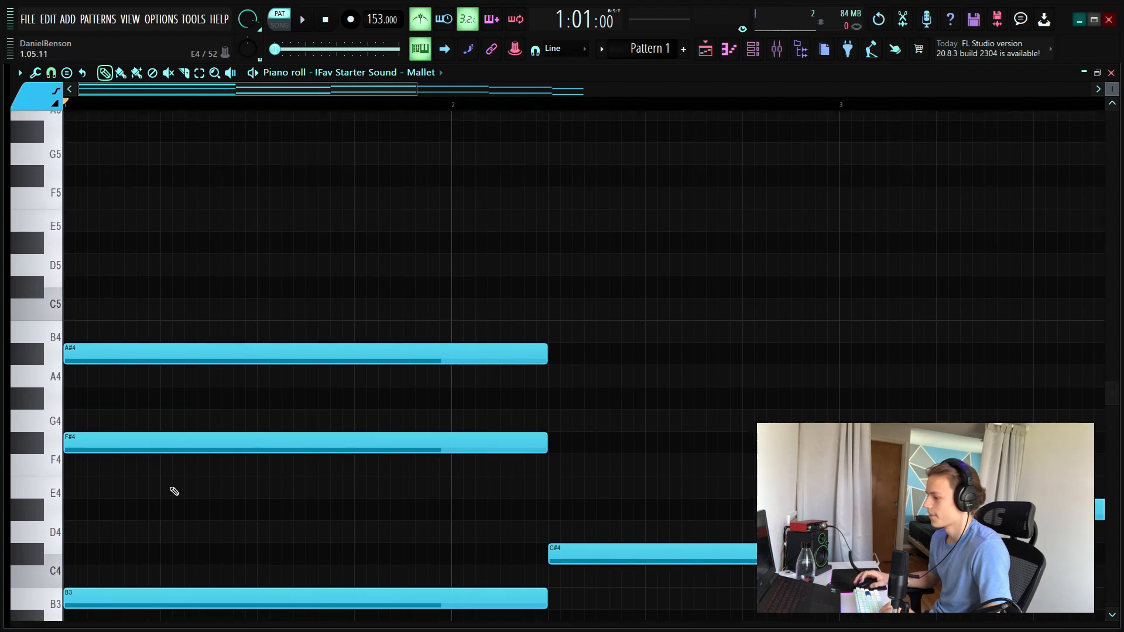
right_click(117, 382, "alt")
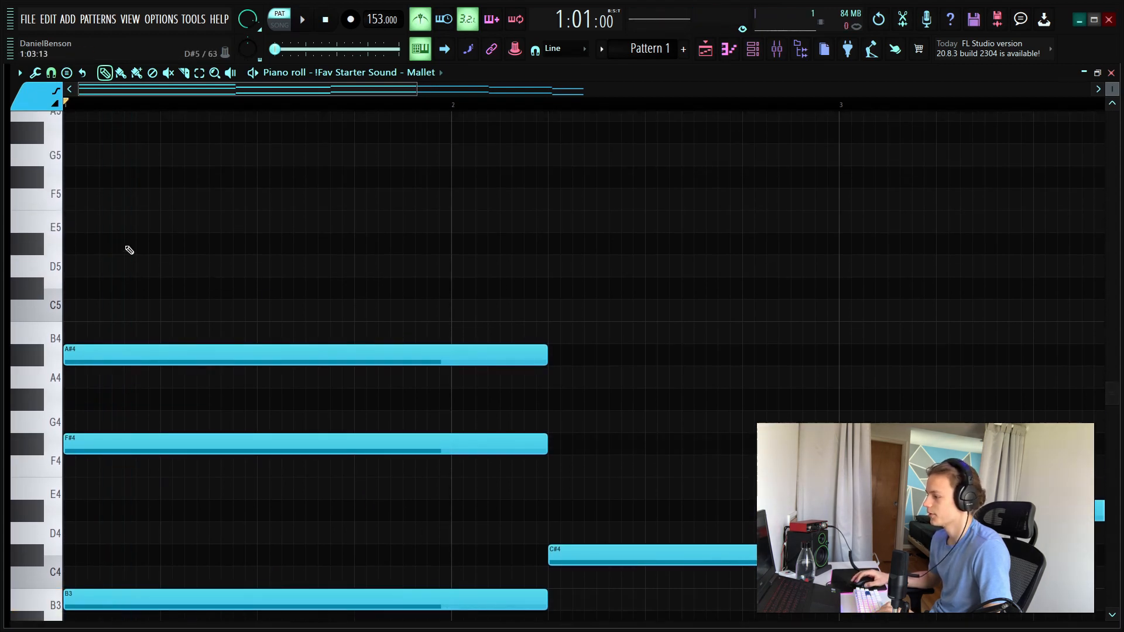
left_click_drag(129, 251, 2, 242)
right_click(111, 242, "alt")
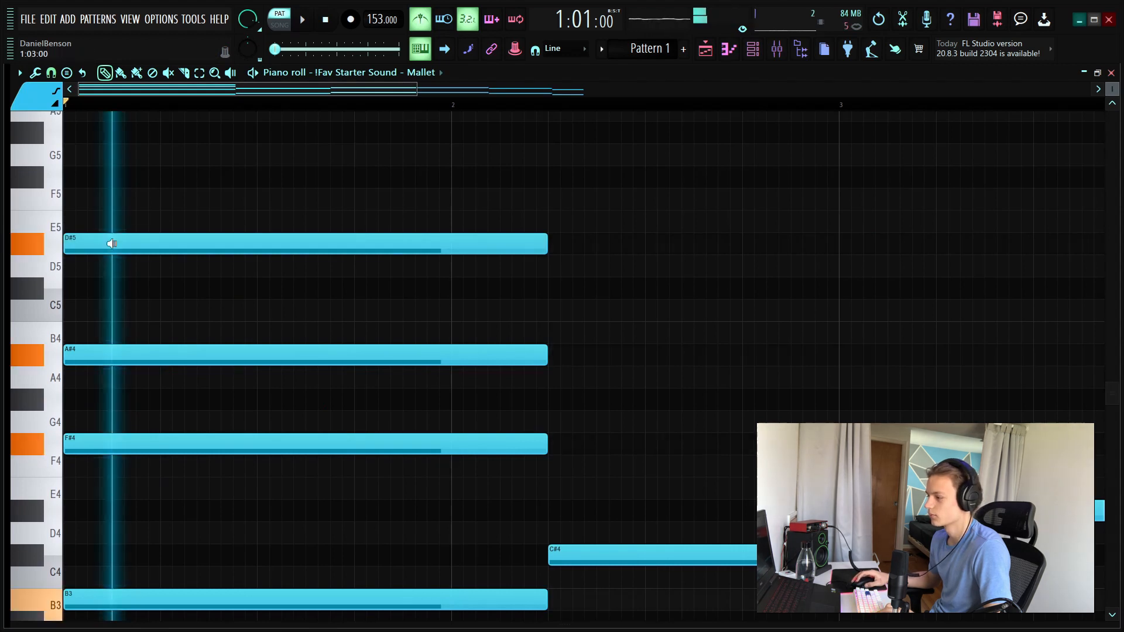
left_click_drag(110, 242, 106, 176)
right_click(110, 193, "alt")
right_click(106, 176, "alt")
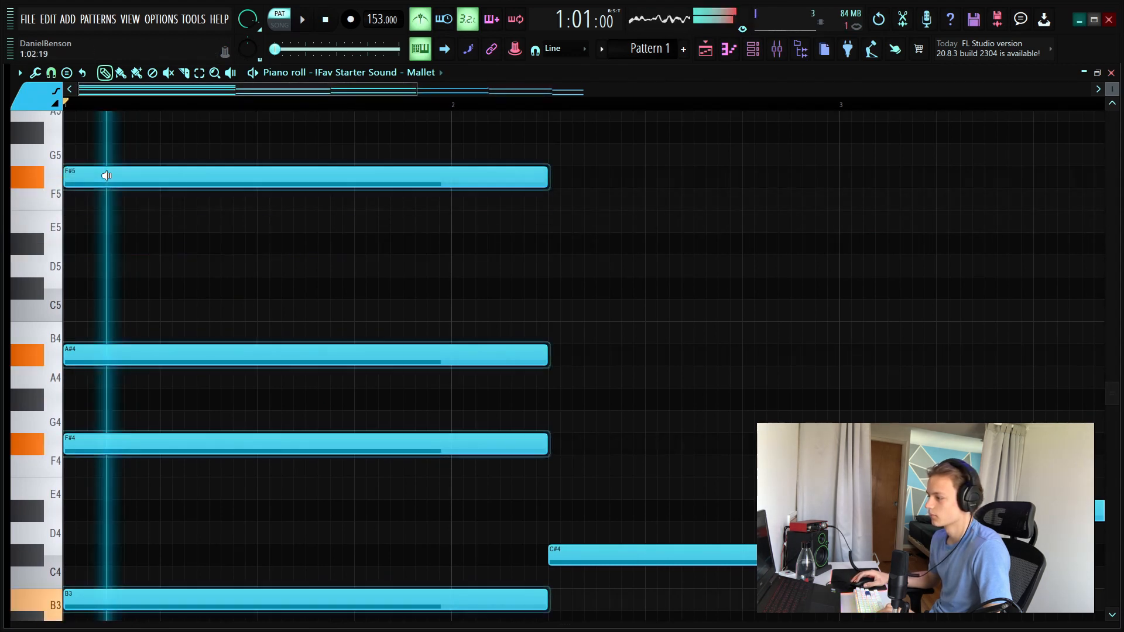
Place an F5 melody note at 1:05 and play the pattern from the start
left_click_drag(175, 196, 160, 195)
right_click(161, 195, "alt")
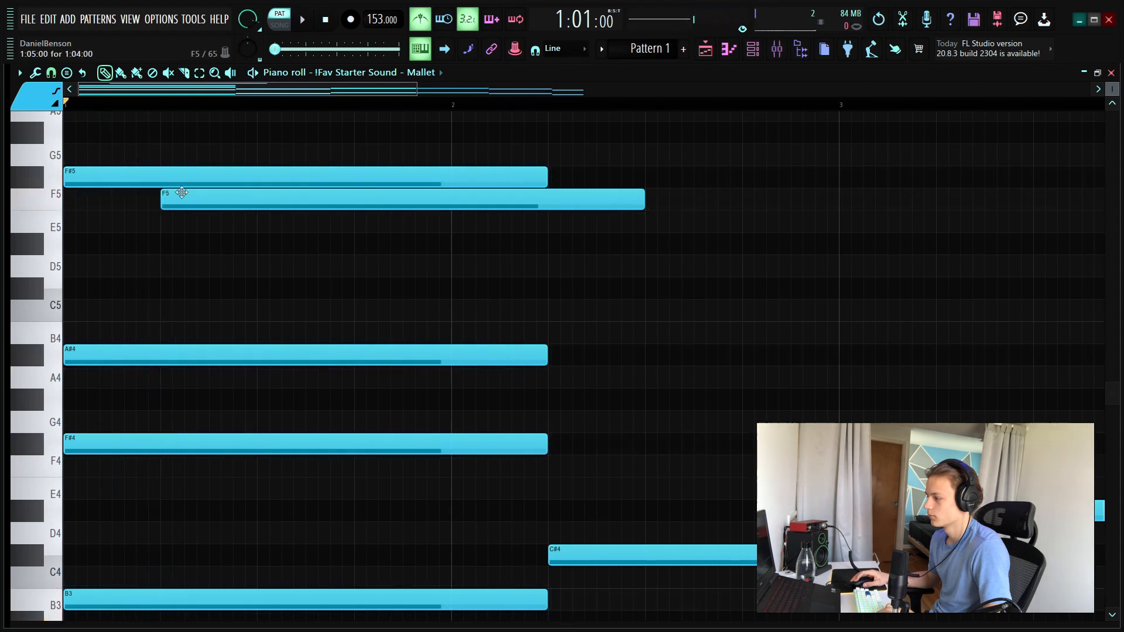
key("space")
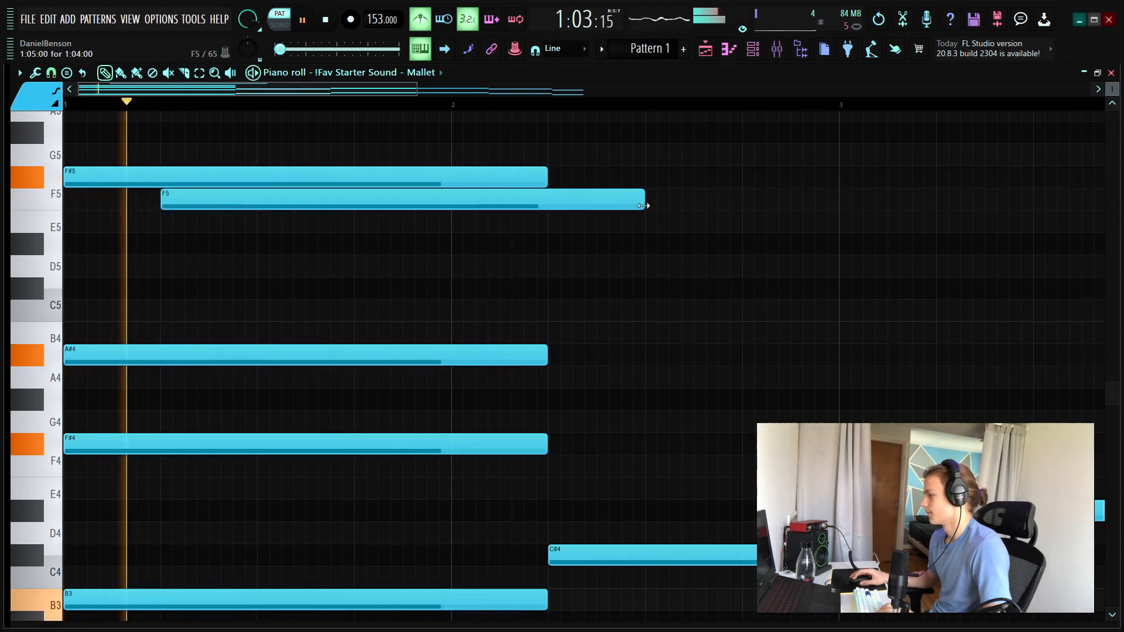
key("space")
Shorten the F5 note to 0:04:00 and the F#5 note to half that length, and play the pattern
left_click_drag(644, 199, 337, 210)
mouse_move(252, 208)
left_mouse_down()
mouse_move(241, 208)
mouse_move(250, 204)
left_mouse_up()
left_click_drag(542, 178, 154, 178)
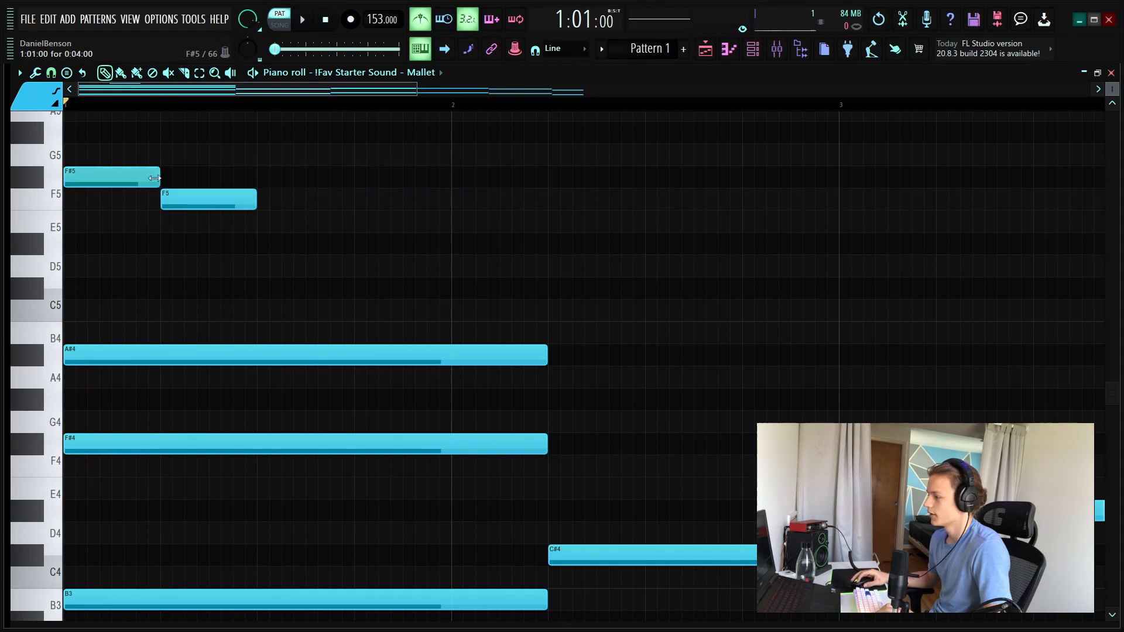
scroll(162, 110, "down", 2)
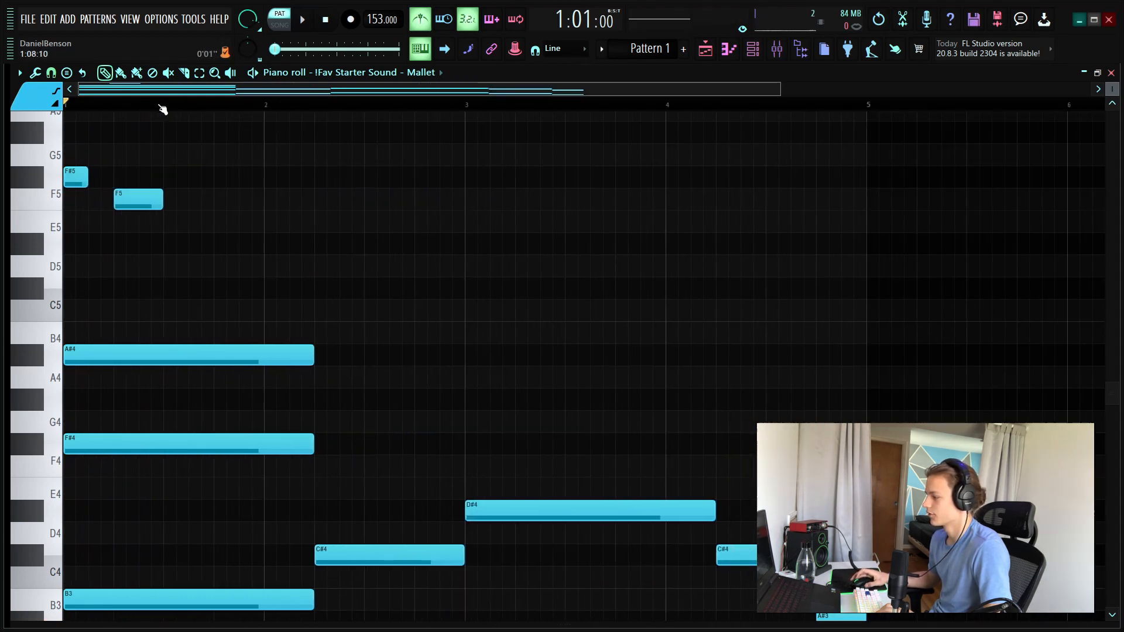
scroll(163, 109, "up", 4)
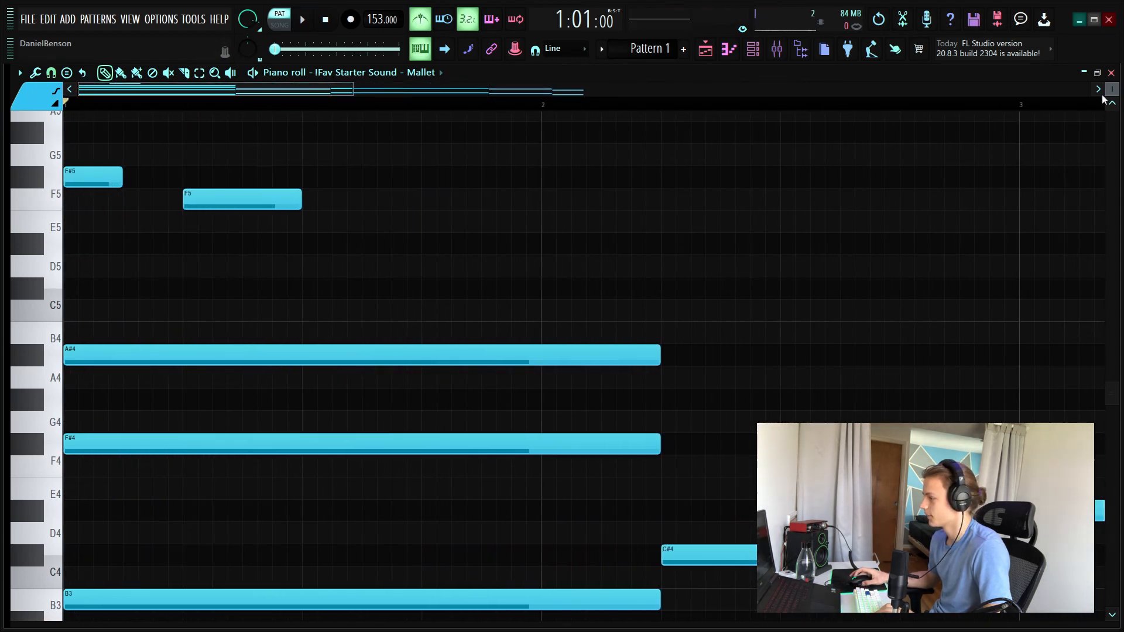
left_click_drag(1104, 98, 1104, 105)
key("space")
key("space")
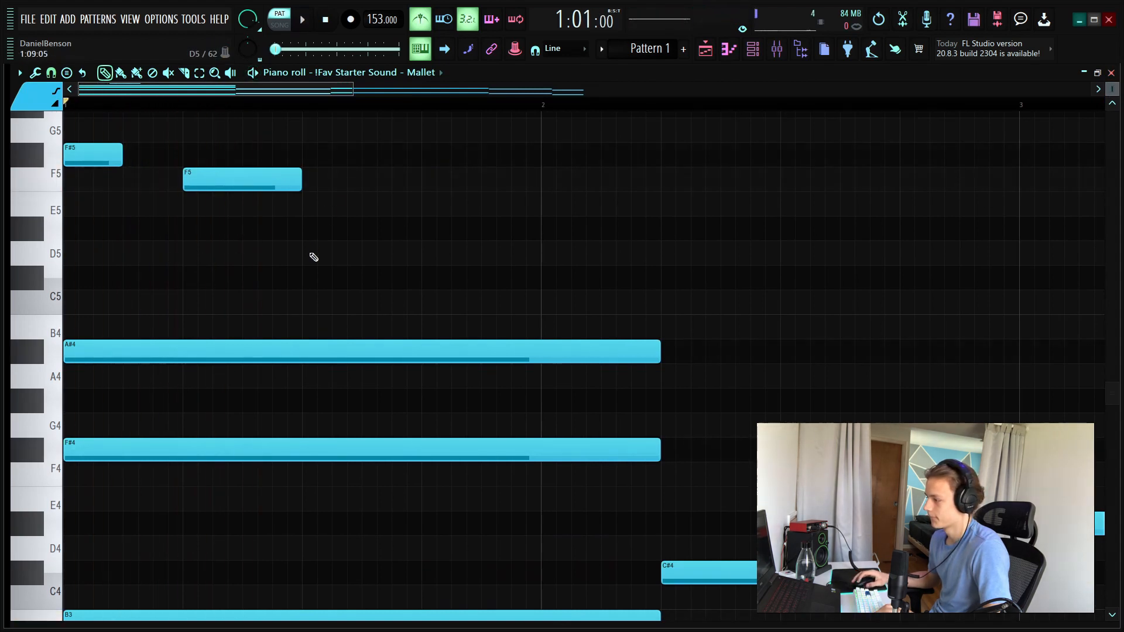
Add a short C#5 note at 1:09 directly after the F5 and listen to the phrase
left_click(308, 284)
key("space")
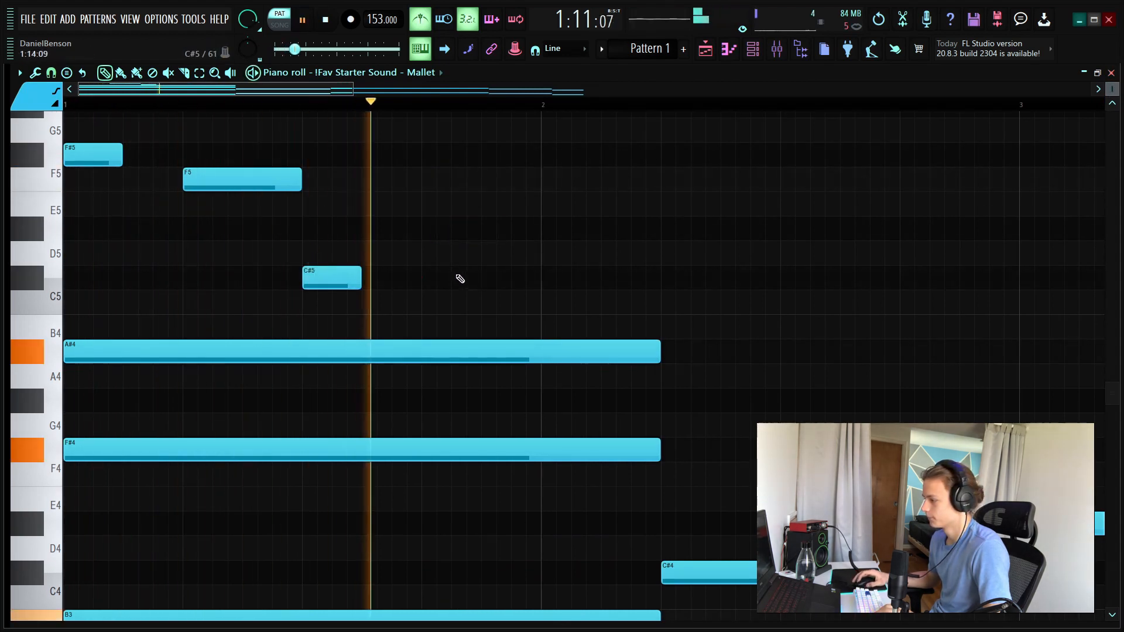
key("space")
Shorten the held A#4 of the opening chord to 0:12:00 while listening to the pattern
left_click(425, 326)
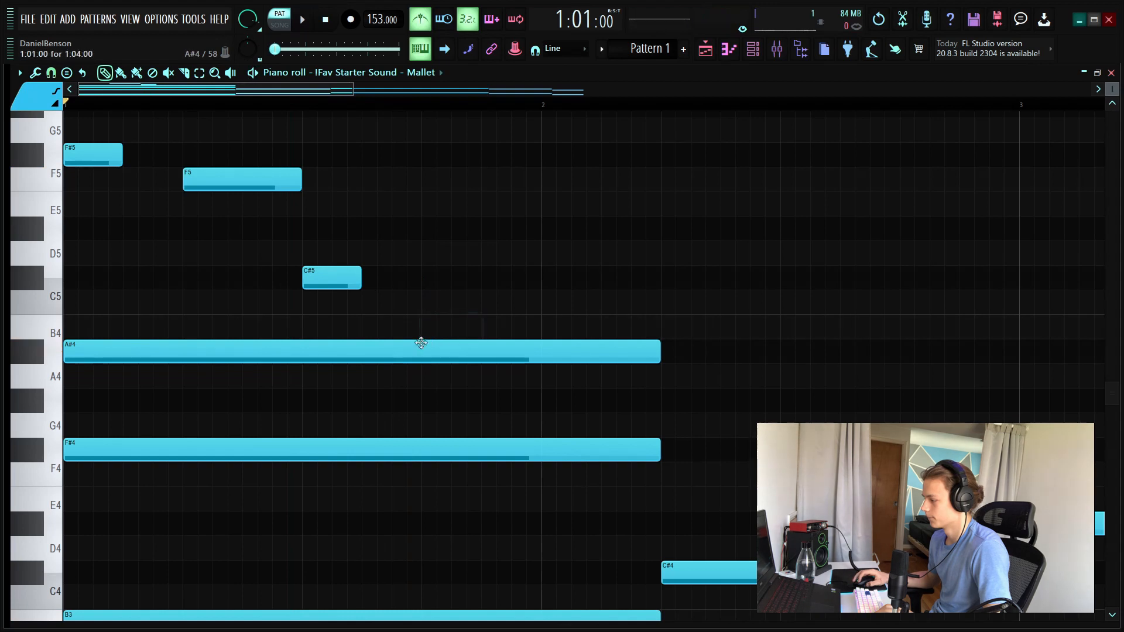
key("space")
left_click_drag(662, 355, 427, 354)
key("space")
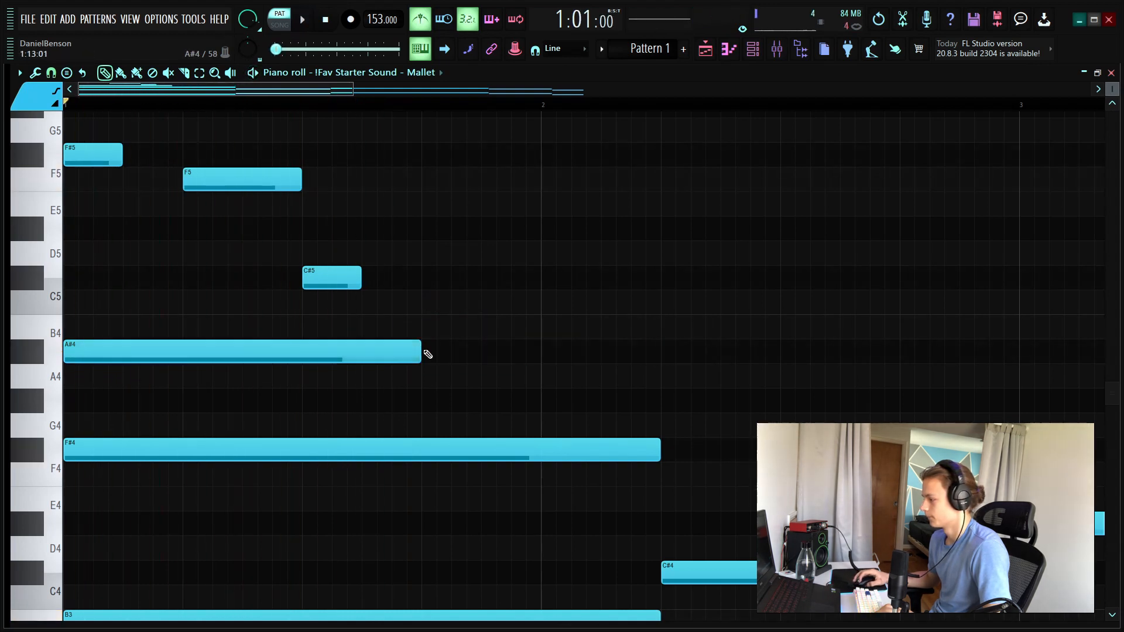
Place an A#4 note at 1:13 and a C#5 note at the start of bar 2, each shortened to 0:04:00
left_click(466, 341)
left_click(544, 281)
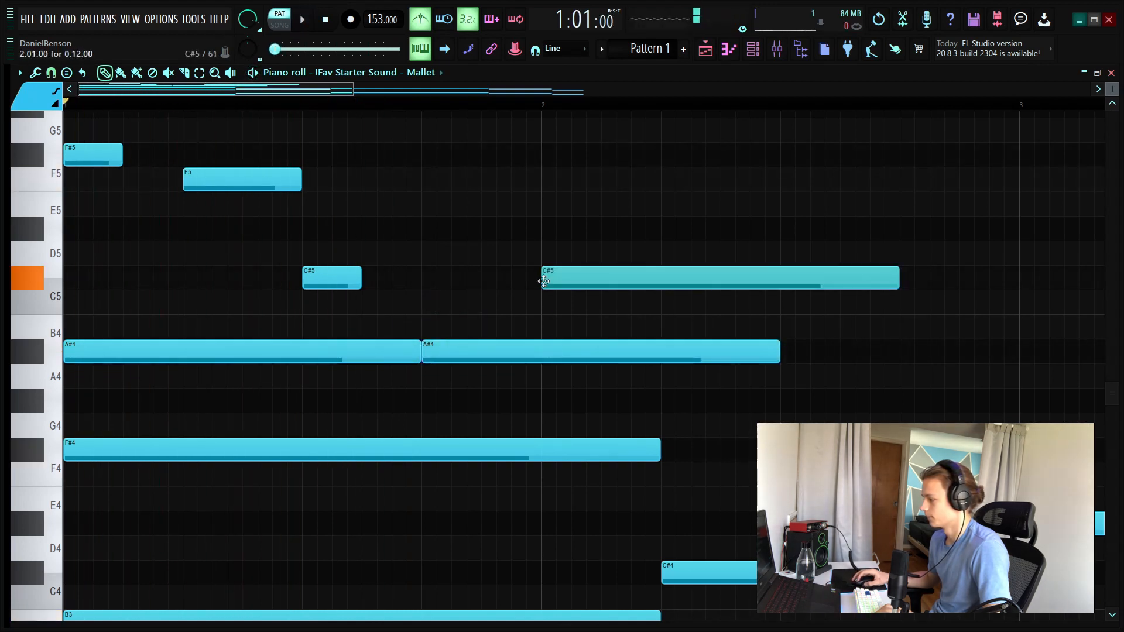
key("space")
left_click_drag(780, 354, 541, 354)
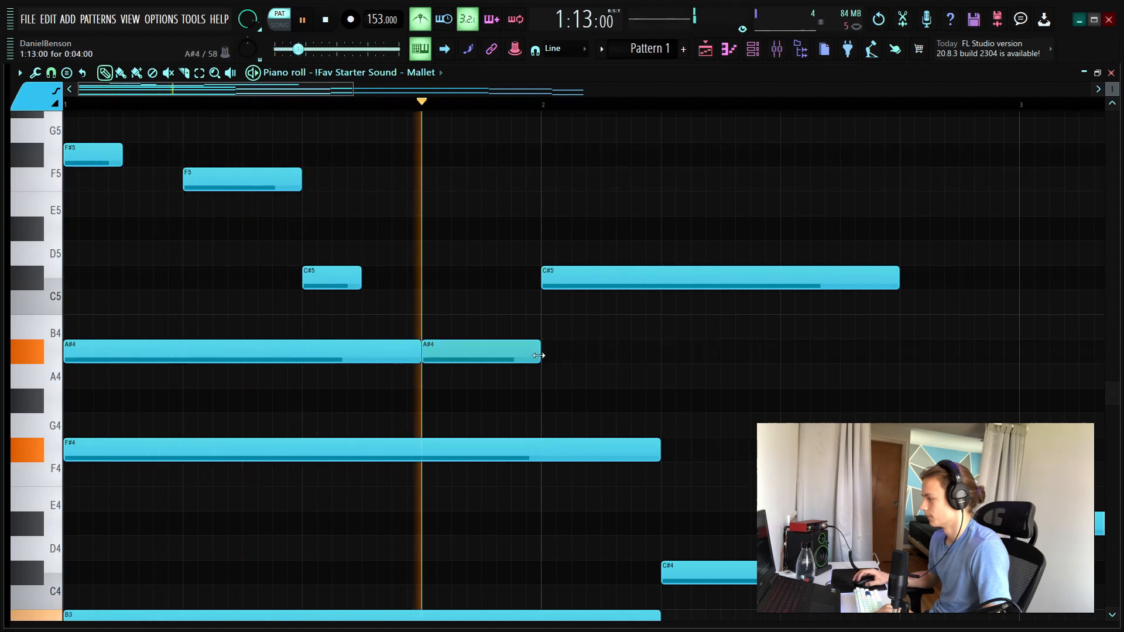
key("space")
left_click_drag(899, 279, 660, 295)
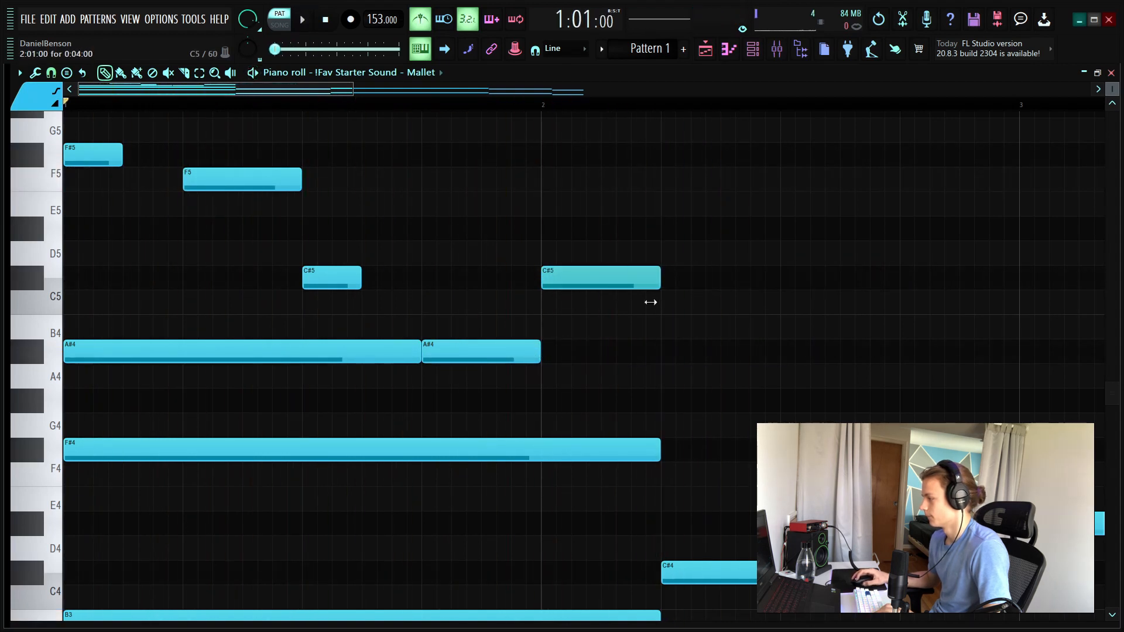
Add a C#5 at 2:09 and an A#4 at 2:13, both 0:04:00 long, and play the pattern
left_click_drag(898, 329, 896, 352)
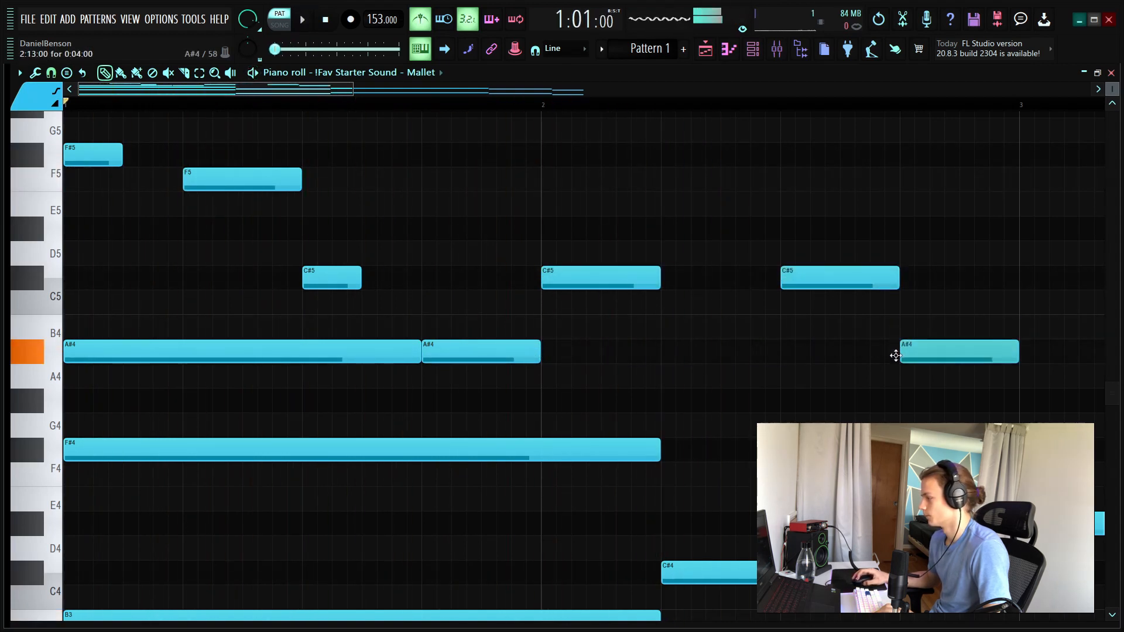
key("space")
scroll(791, 306, "down", 3)
scroll(565, 249, "up", 5)
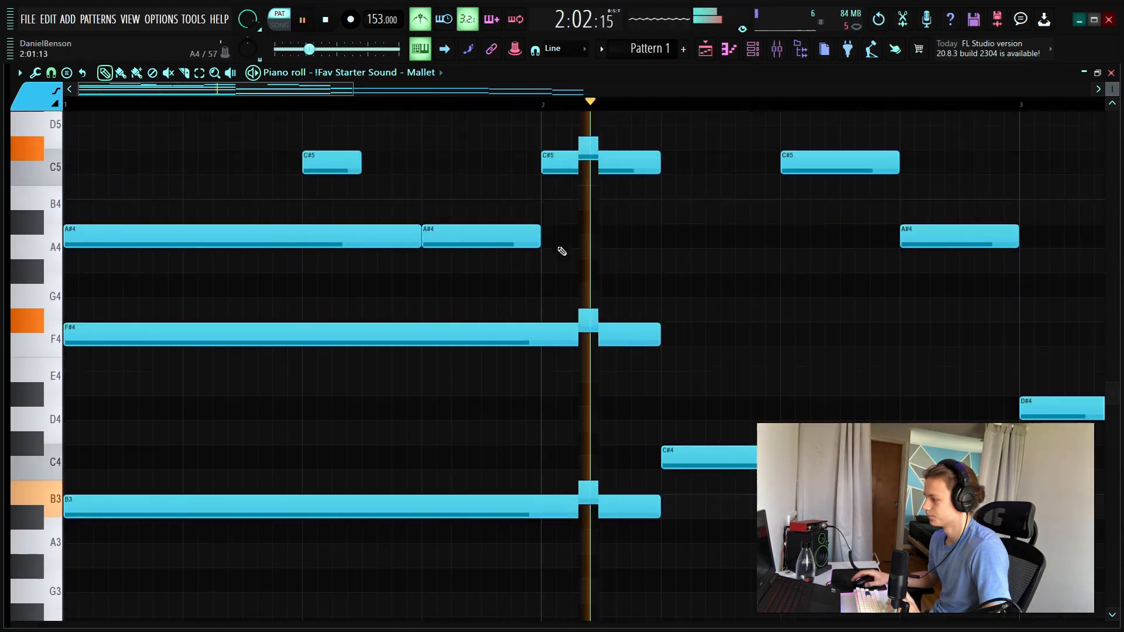
Lengthen the C#5 note at 1:09 so it reaches the start of the A#4 at 1:13, and replay the pattern
scroll(281, 246, "down", 4)
key("space")
mouse_move(184, 305)
left_mouse_down()
mouse_move(356, 312)
mouse_move(192, 312)
left_mouse_up()
key("space")
key("space")
key("space")
key("space")
key("space")
key("space")
key("space")
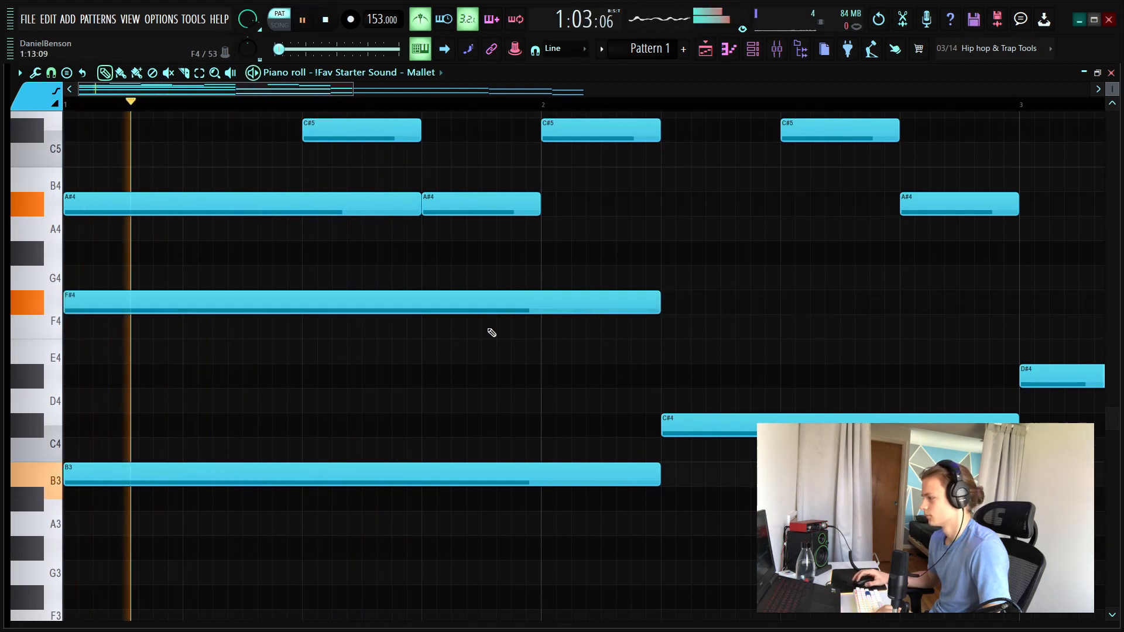
left_click(564, 377)
right_click(599, 377)
scroll(627, 371, "up", 5)
scroll(482, 109, "down", 3)
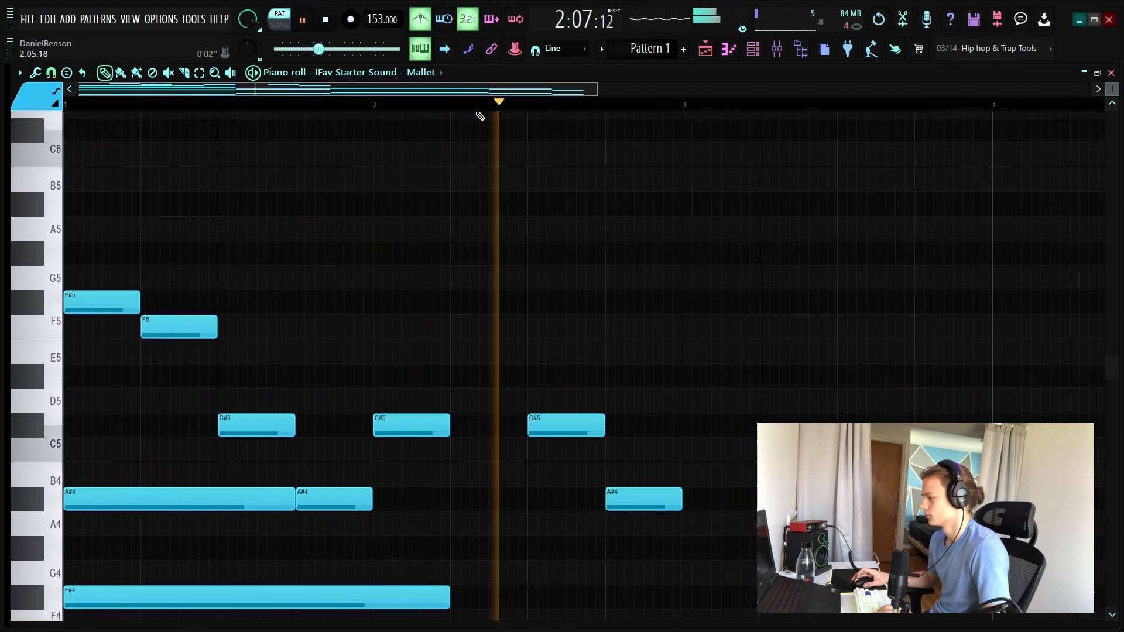
scroll(535, 404, "down", 5)
scroll(405, 310, "up", 4)
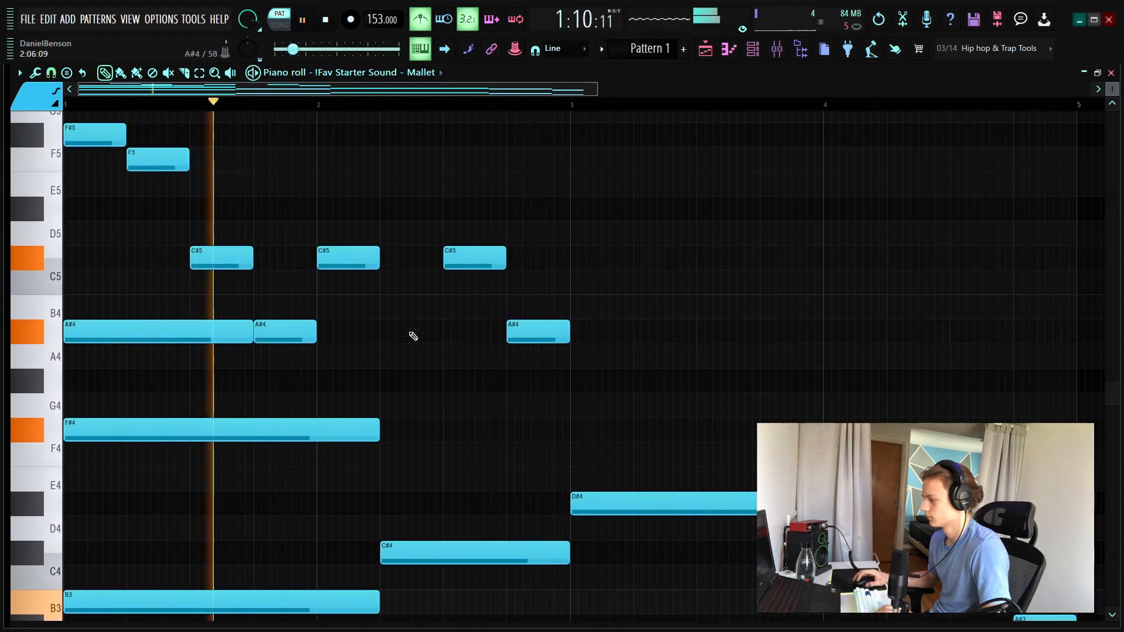
Stop playback and add an F#4 and an A#4 at 2:05, each 0:12:00 long, above the C#4
key("space")
scroll(433, 410, "down", 4)
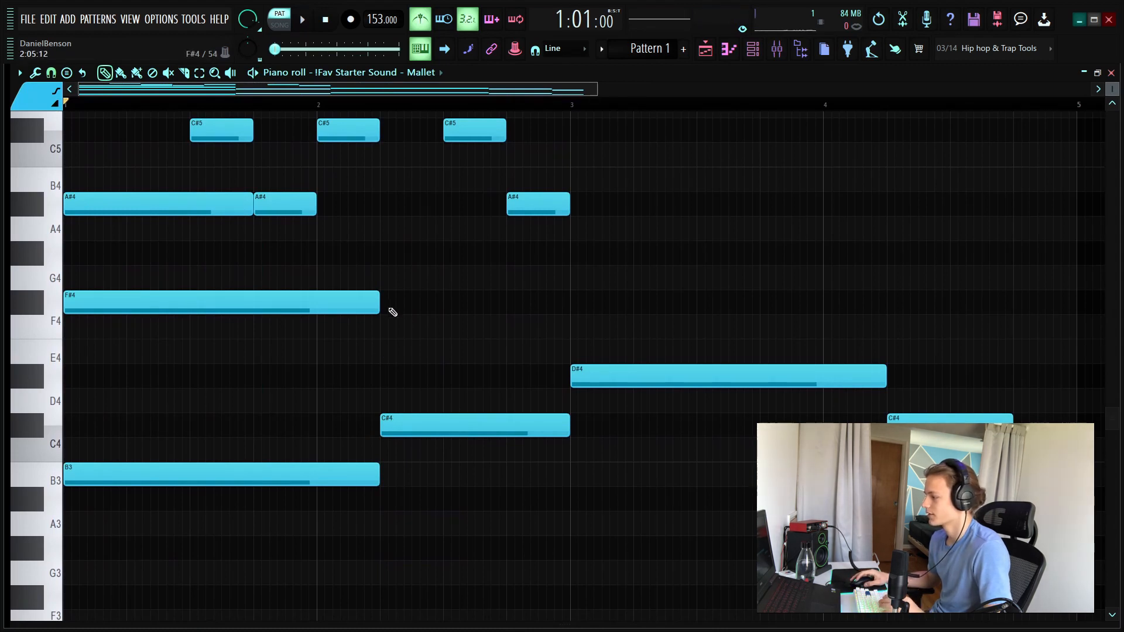
left_click(378, 209)
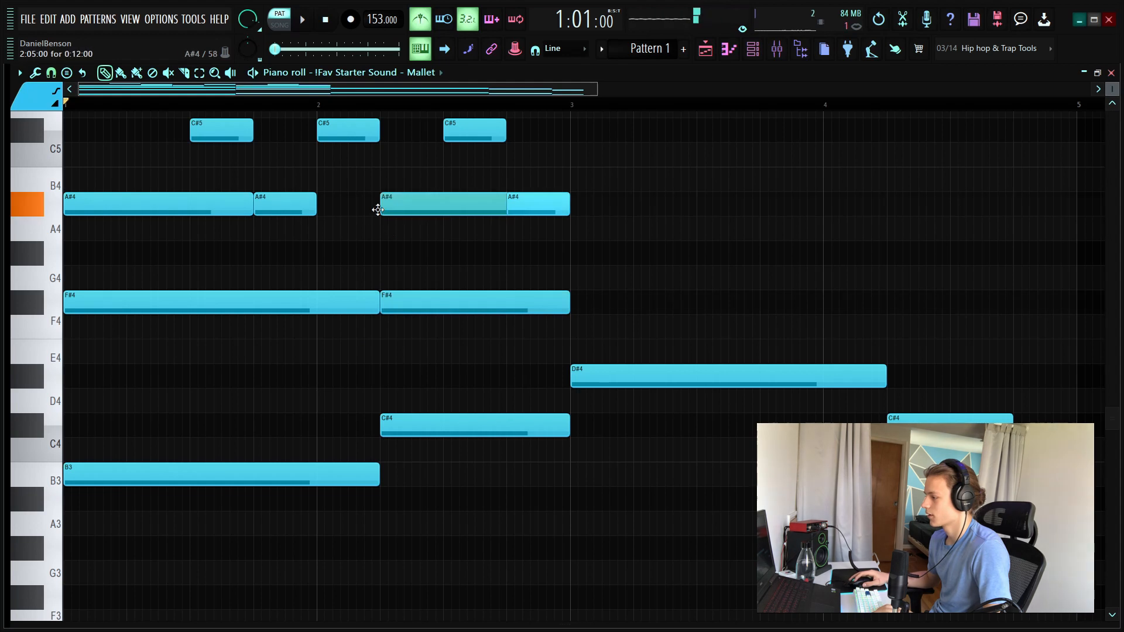
Shorten the F#4 and A#4 at 2:05 to 0:08:00, raise the F#4 by one octave, and play the pattern
left_click_drag(328, 203, 67, 354)
scroll(441, 349, "up", 2)
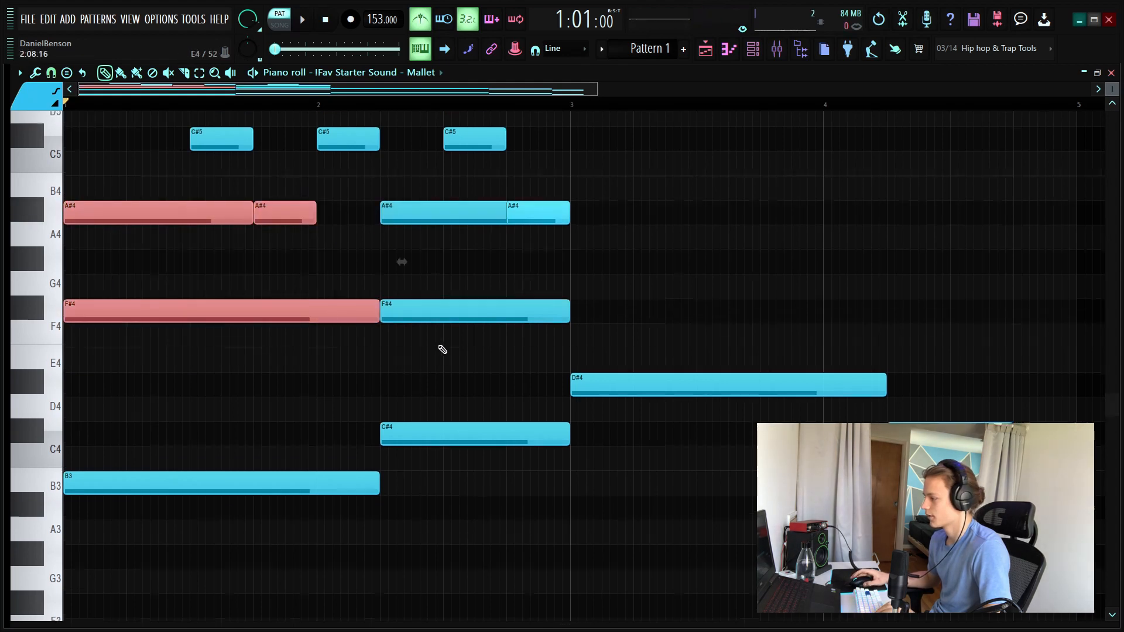
left_click_drag(450, 345, 439, 466)
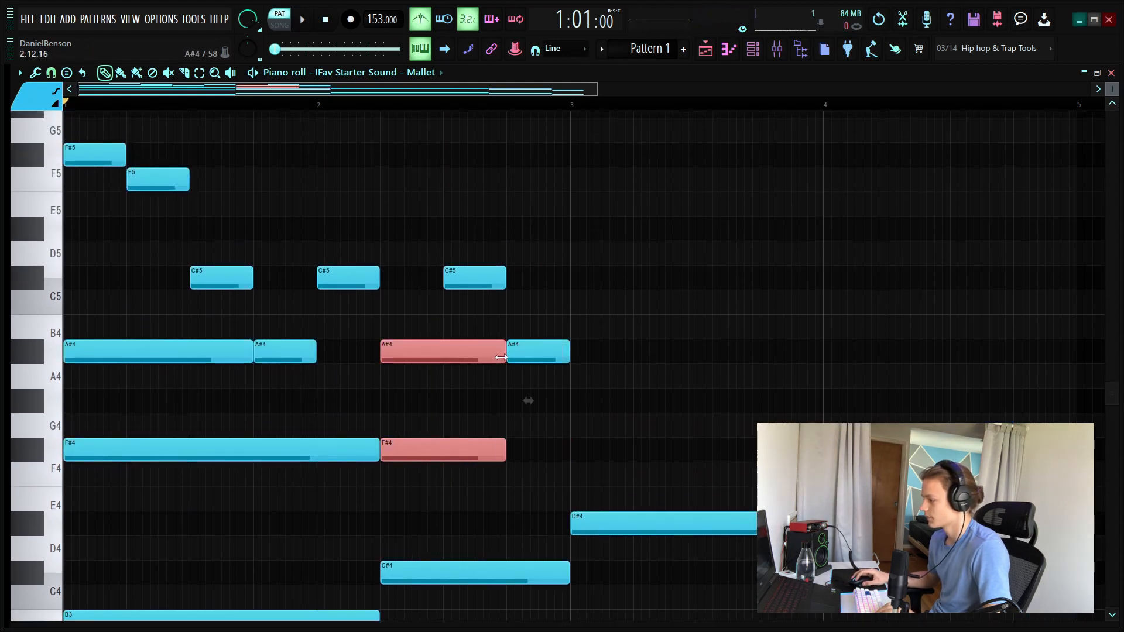
key("ctrl+Up")
scroll(439, 482, "down", 2, "alt")
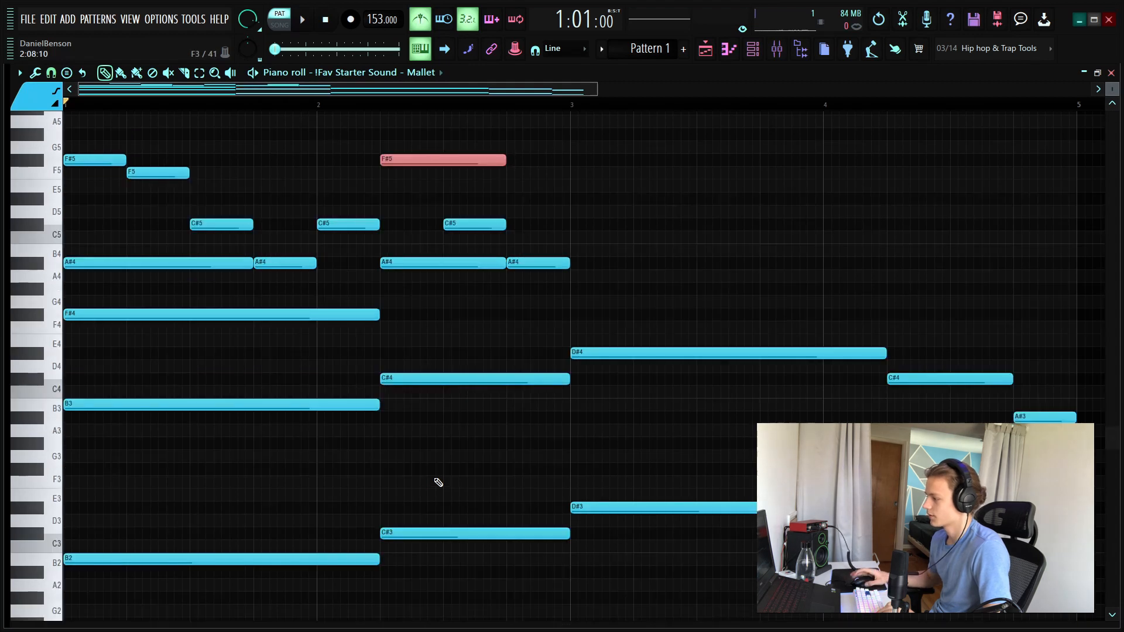
right_click(416, 435, "alt")
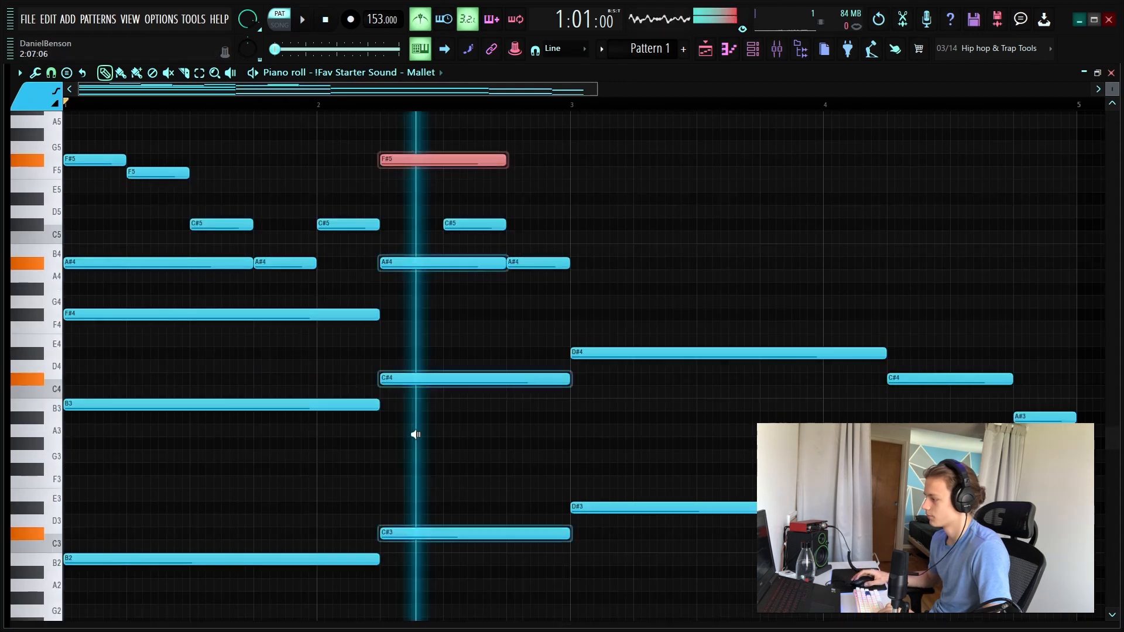
key("space")
Nudge the F#5 in bar 2 to start at 2:05:06 and trim its length to 0:07:12 while listening
left_click_drag(586, 321, 468, 336)
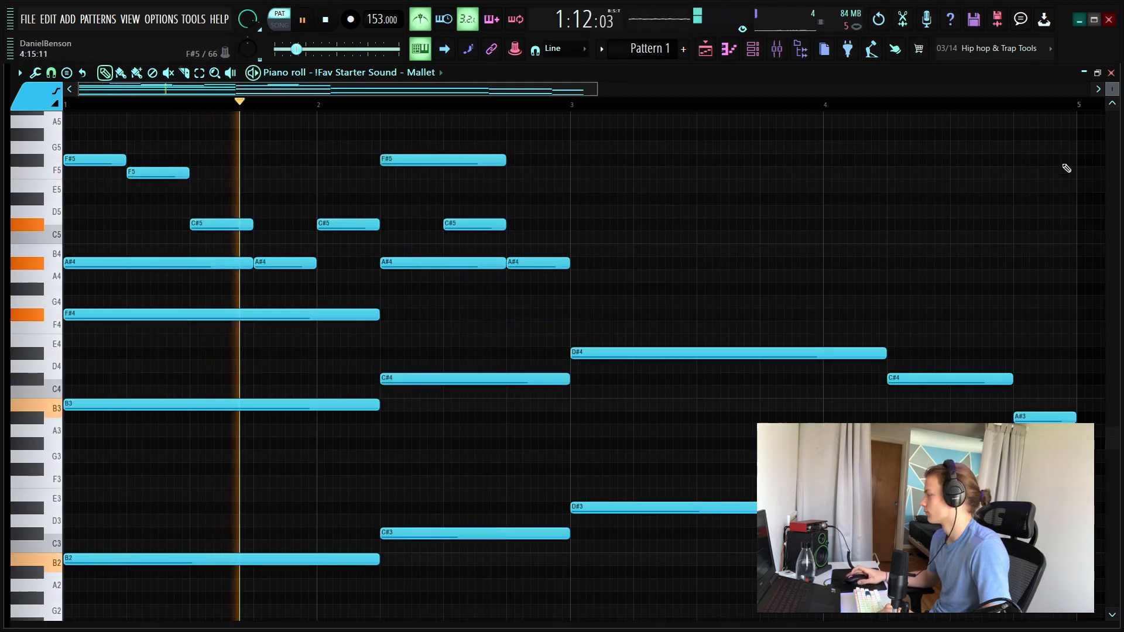
left_click_drag(1113, 89, 1112, 79)
left_click_drag(486, 189, 505, 187)
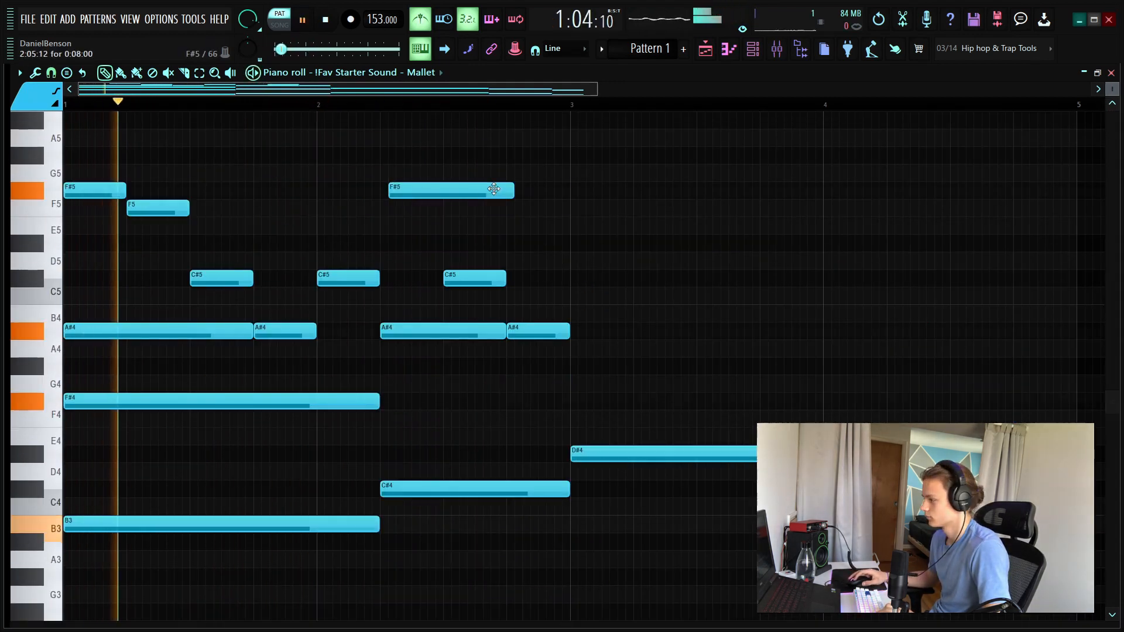
left_click(516, 209)
right_click(517, 211)
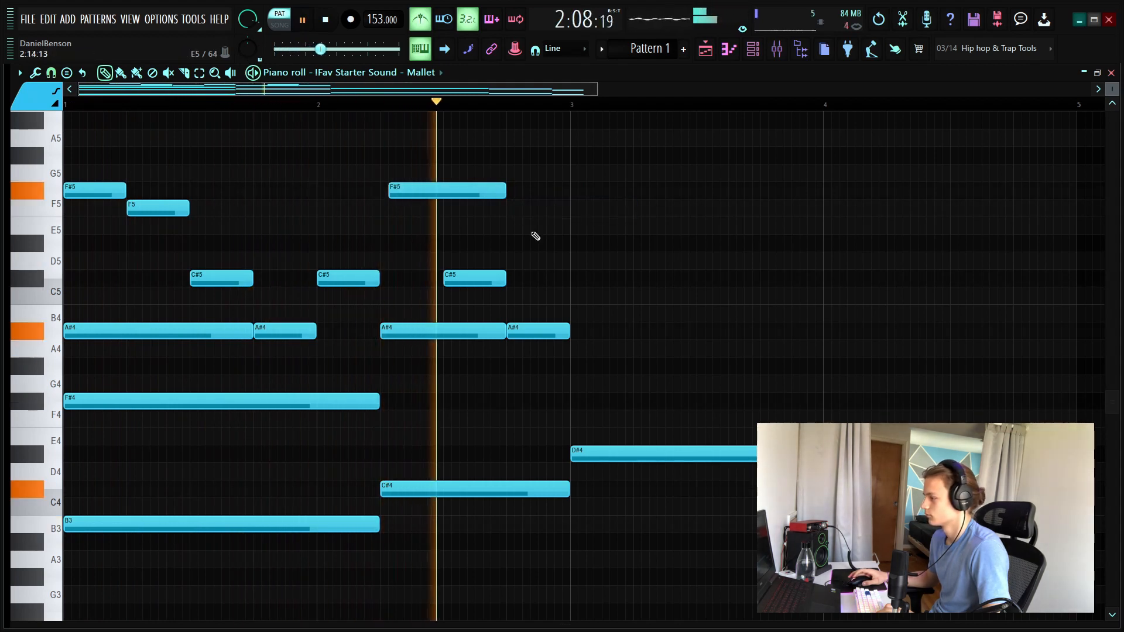
key("space")
scroll(384, 103, "up", 5)
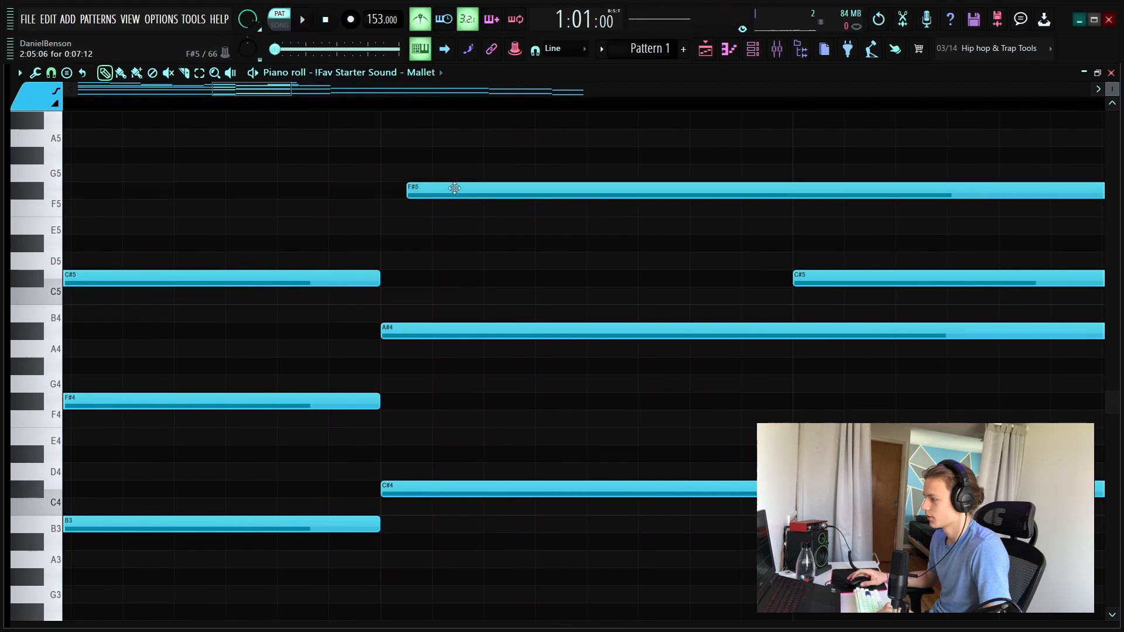
Build the bar 3 chord above the D#4 by adding A#4, C#5 and G#5 at 3:01, each 1:04:00 long
scroll(398, 101, "down", 4)
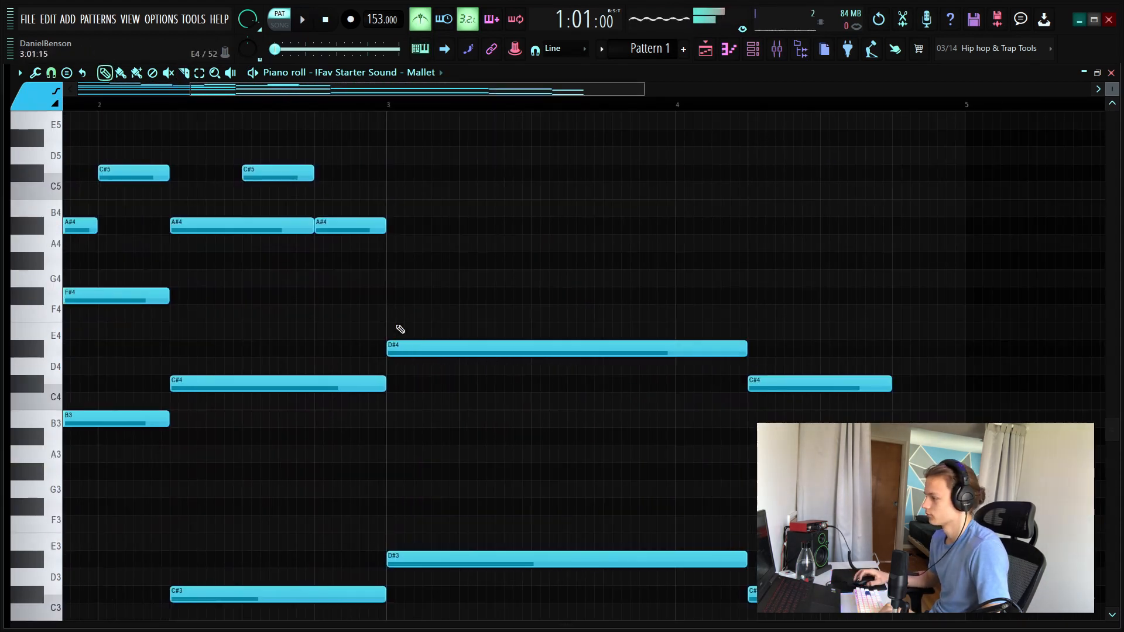
left_click(395, 295)
mouse_move(401, 209)
left_mouse_down()
mouse_move(398, 226)
mouse_move(389, 164)
left_mouse_up()
right_click(441, 293)
scroll(417, 263, "up", 3)
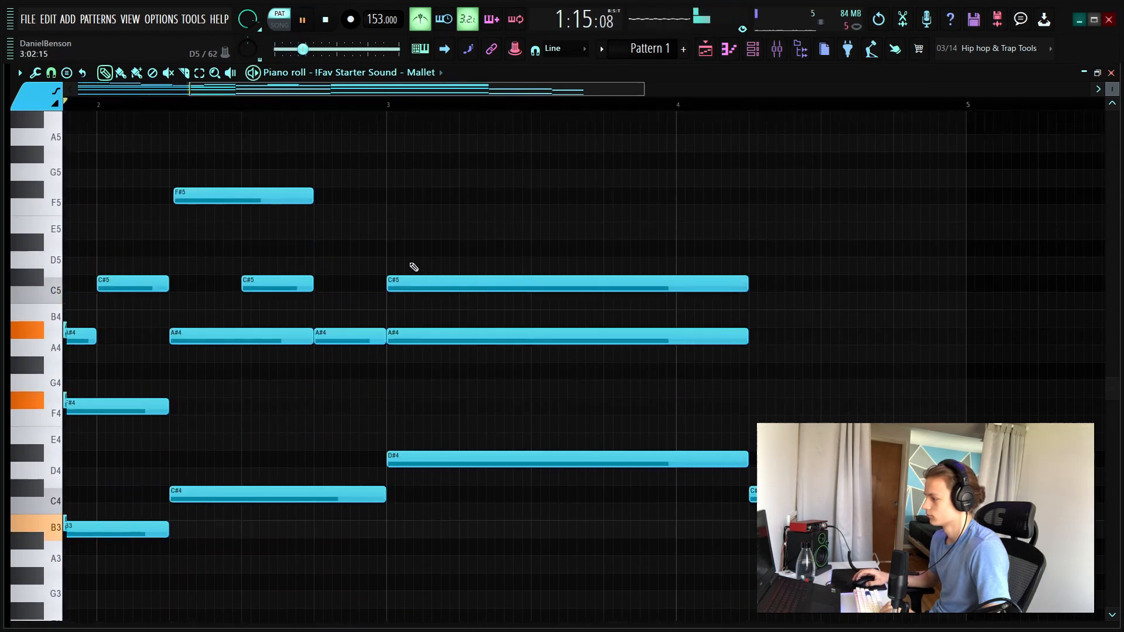
left_click(389, 213)
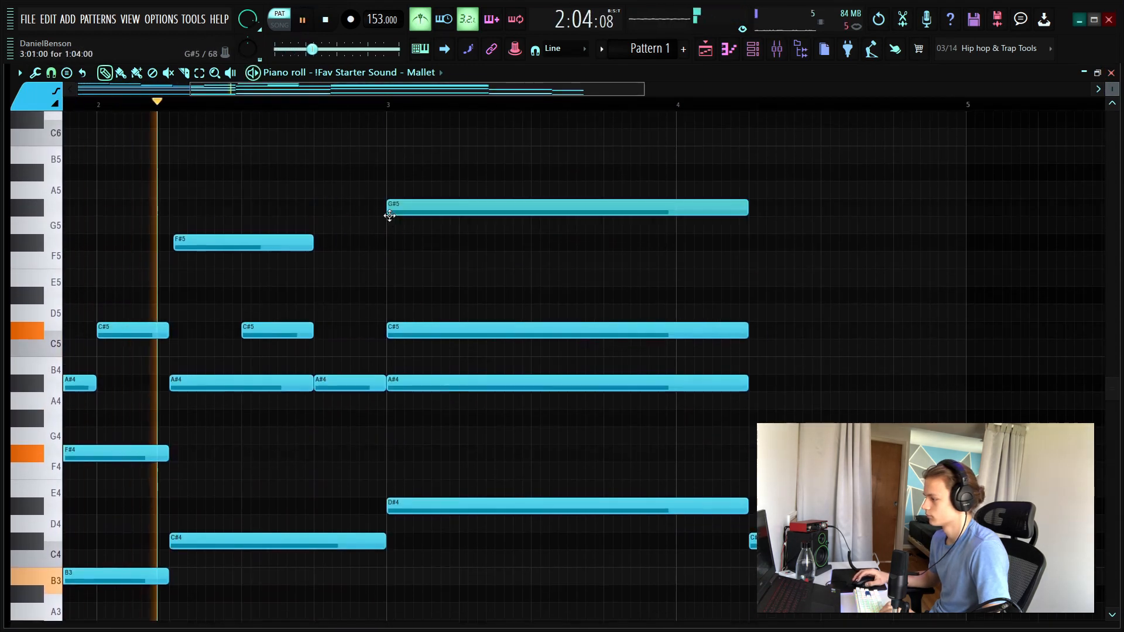
Add a C#6 note at 3:05 and an A#5 at 3:09 to the top melody, and play the pattern
key("space")
scroll(454, 208, "up", 3)
left_click(460, 225)
left_click(533, 283)
key("space")
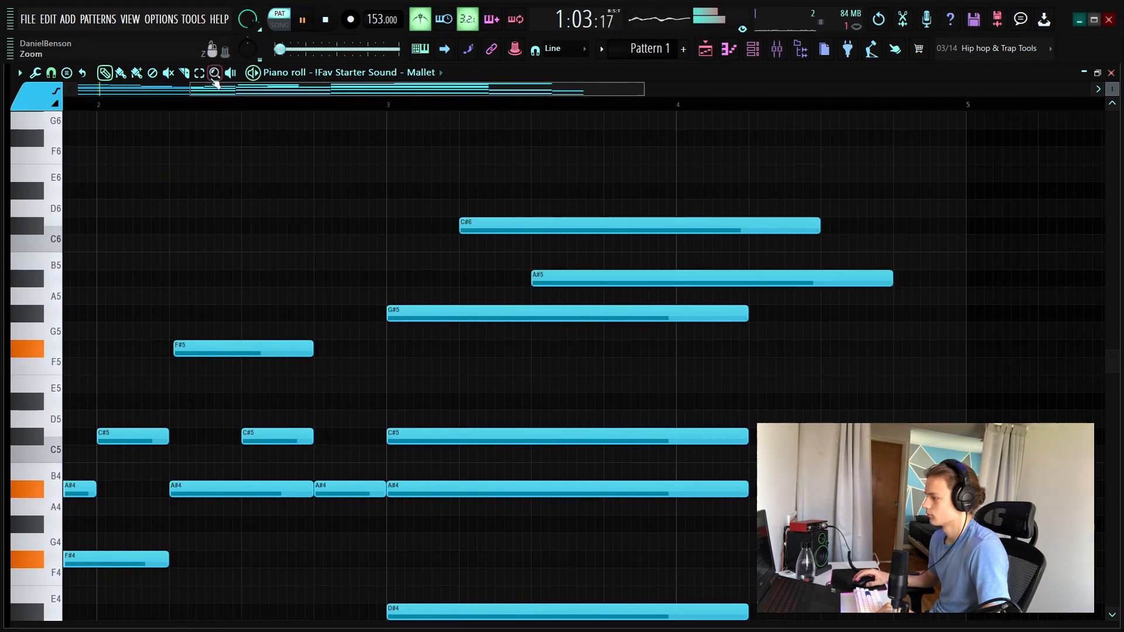
scroll(339, 227, "down", 3)
left_click(528, 363)
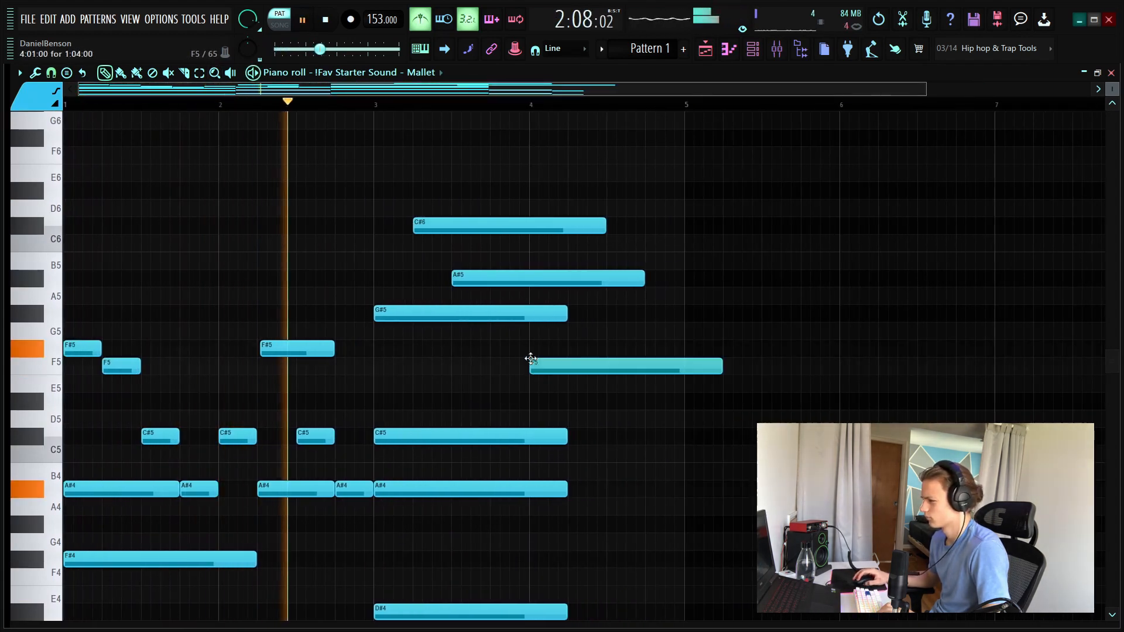
right_click(562, 364)
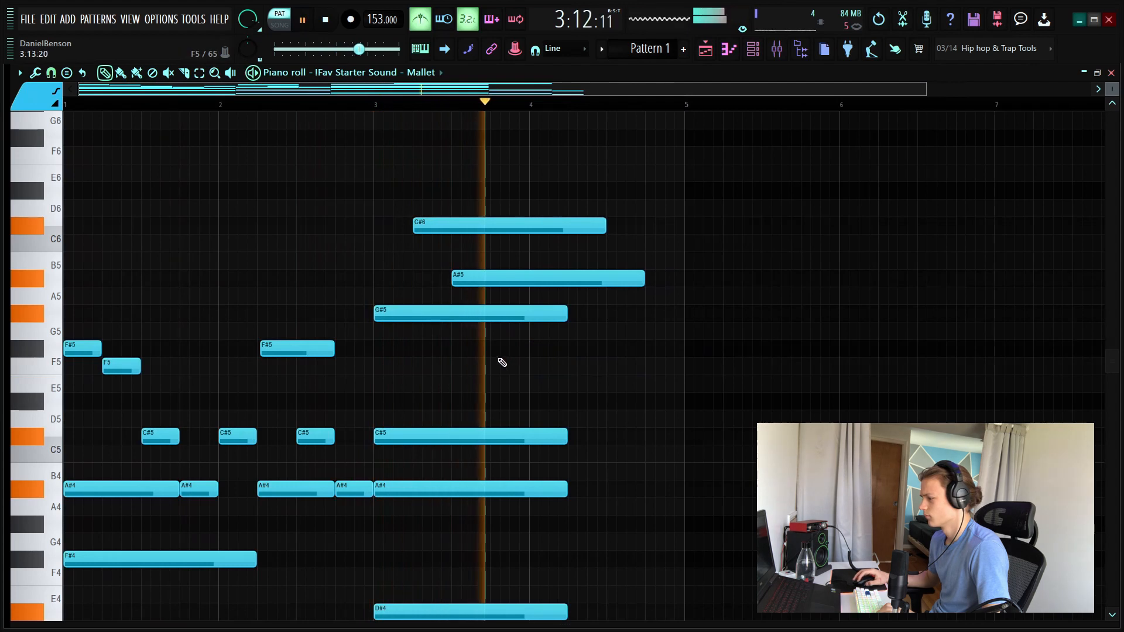
Add an F#5 note at 3:13 to the top melody and play the pattern
key("space")
left_click(535, 350)
key("space")
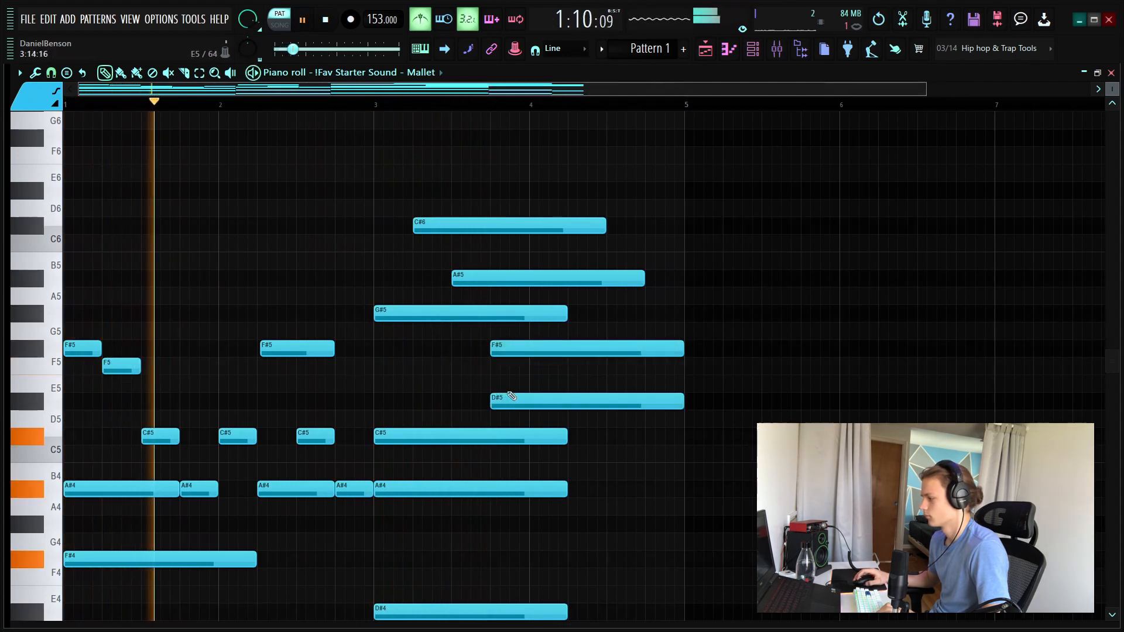
Shorten the G#5 at 3:01 to 0:08:00 and the C#6, A#5 and F#5 following it to 0:04:00 each
left_click(567, 316)
left_click_drag(569, 315, 449, 324)
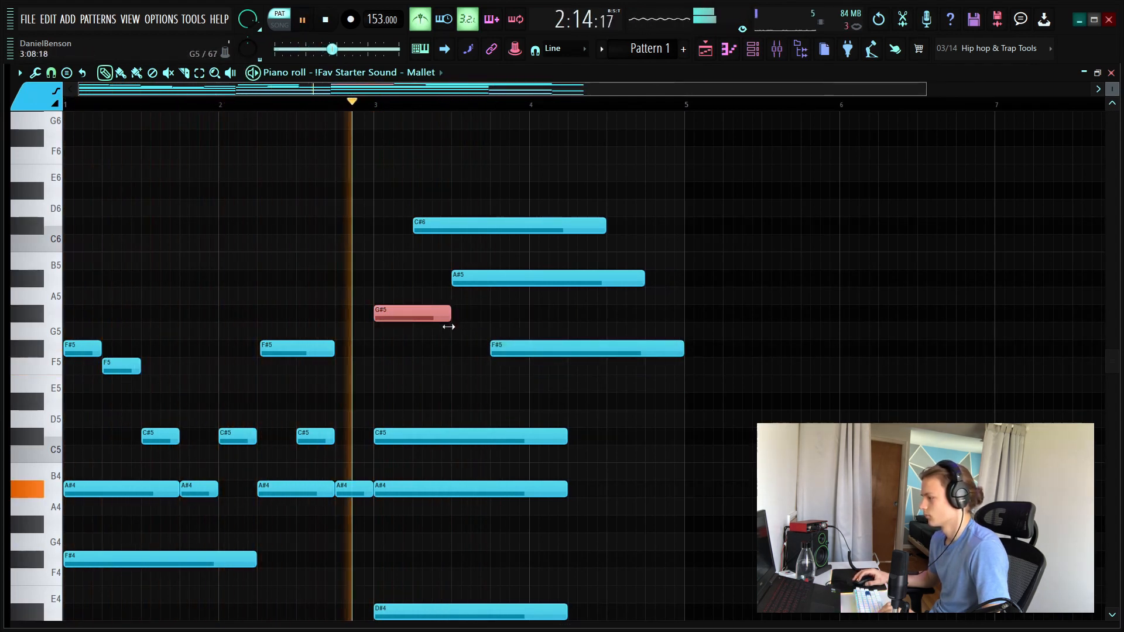
left_click(497, 317)
right_click(516, 320)
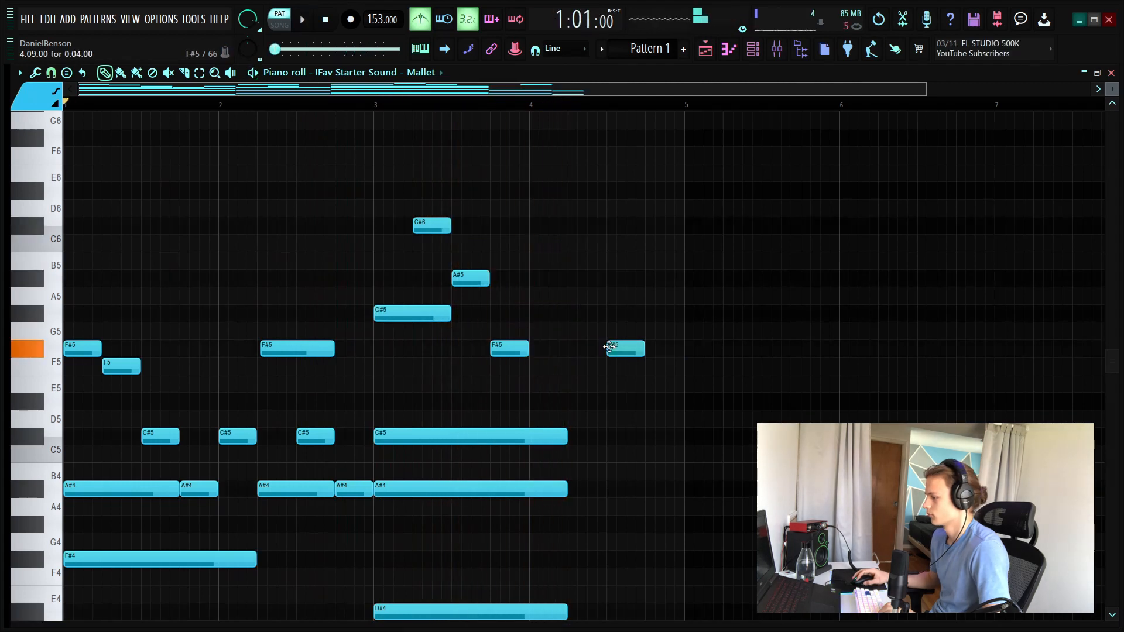
Complete the bar 4 melody with G#5 at 4:05, F#5 at 4:09 and F5 at 4:13, over an A#4 at 4:05
left_click(647, 366)
scroll(677, 420, "down", 5)
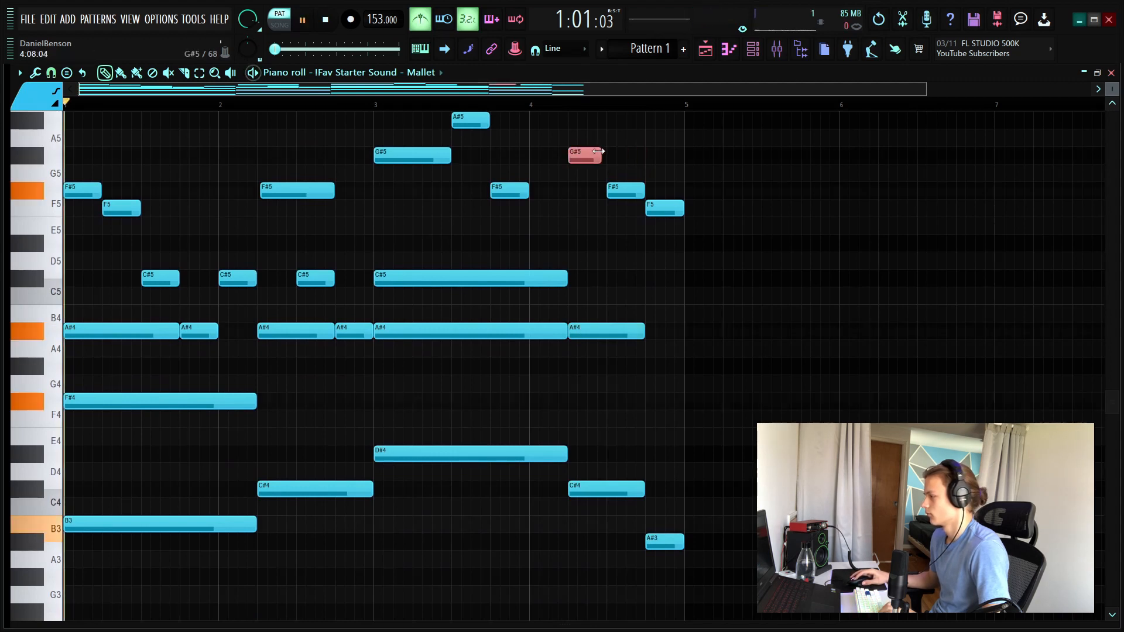
Delete the low A#2 at 4:13 and extend the C#3 at 4:05 to 0:12:00 in its place
scroll(644, 404, "down", 9)
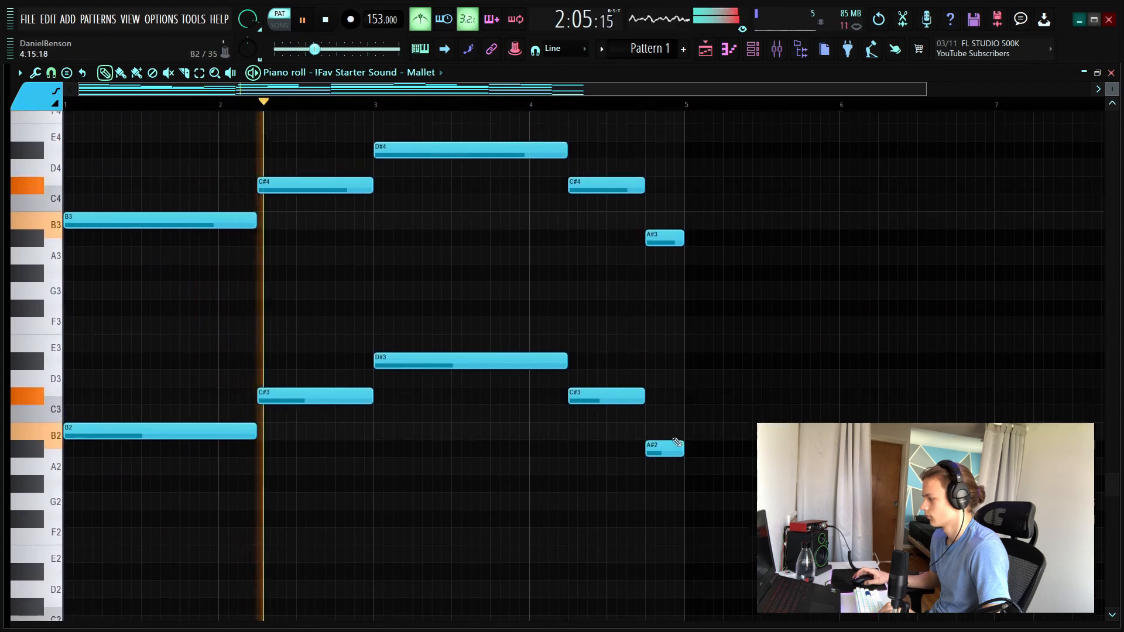
right_click(677, 446)
left_click_drag(645, 384, 683, 385)
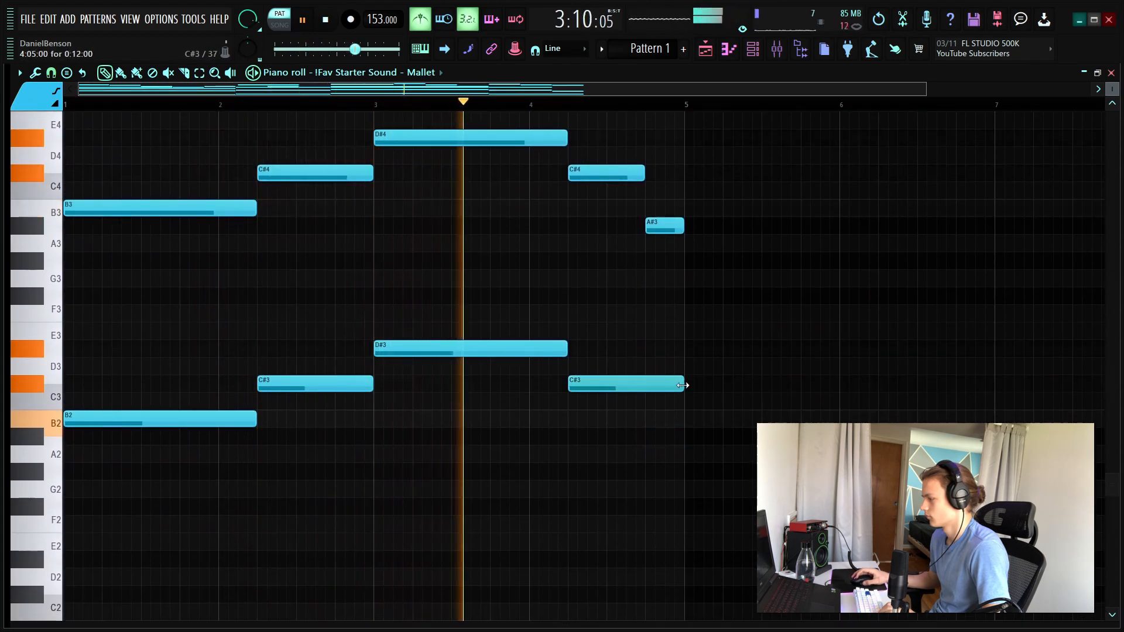
Add an F4 and an A#4 above the A#3 at 4:13, each 0:04:00 long, and play the pattern
scroll(681, 387, "up", 5)
left_click(645, 296)
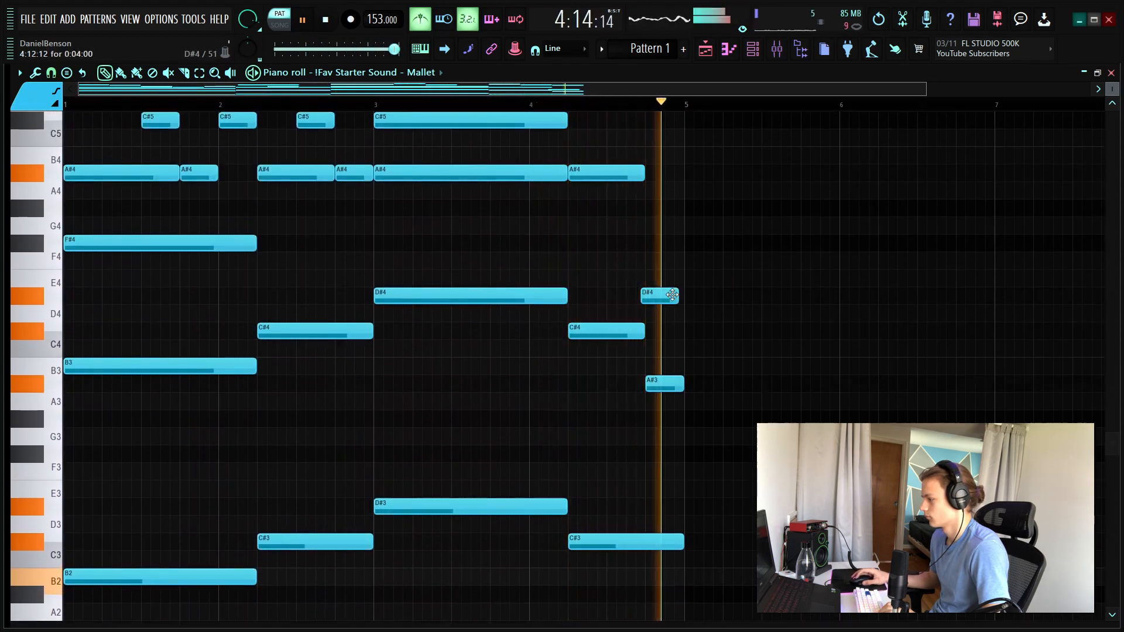
left_click_drag(650, 299, 654, 300)
key("space")
scroll(653, 270, "up", 4)
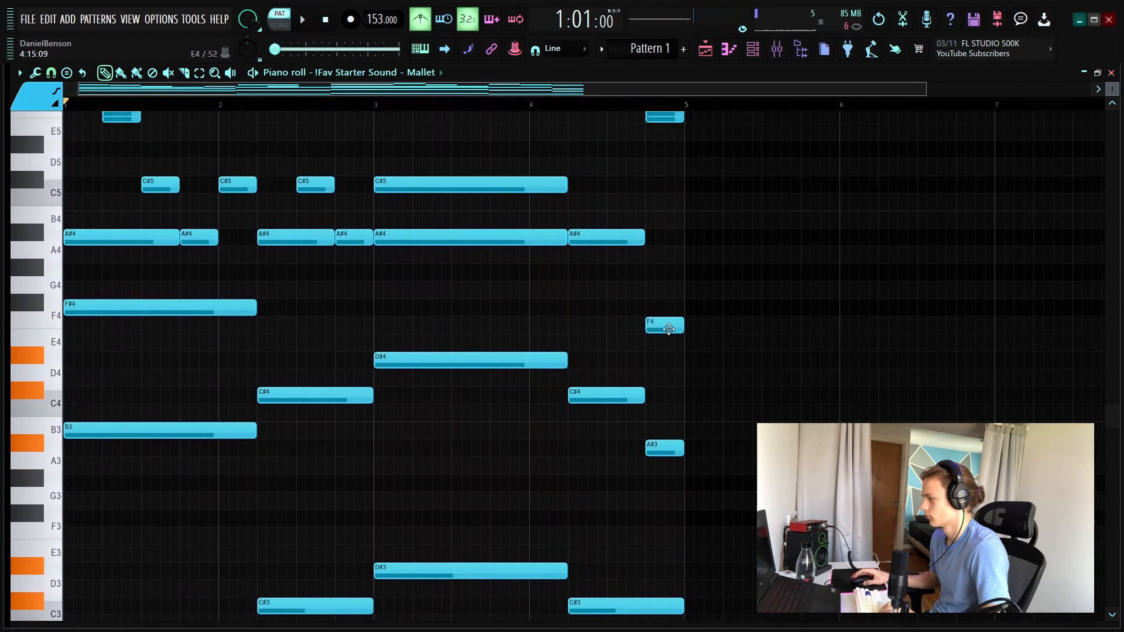
left_click(651, 281)
key("space")
left_click_drag(722, 285, 684, 285)
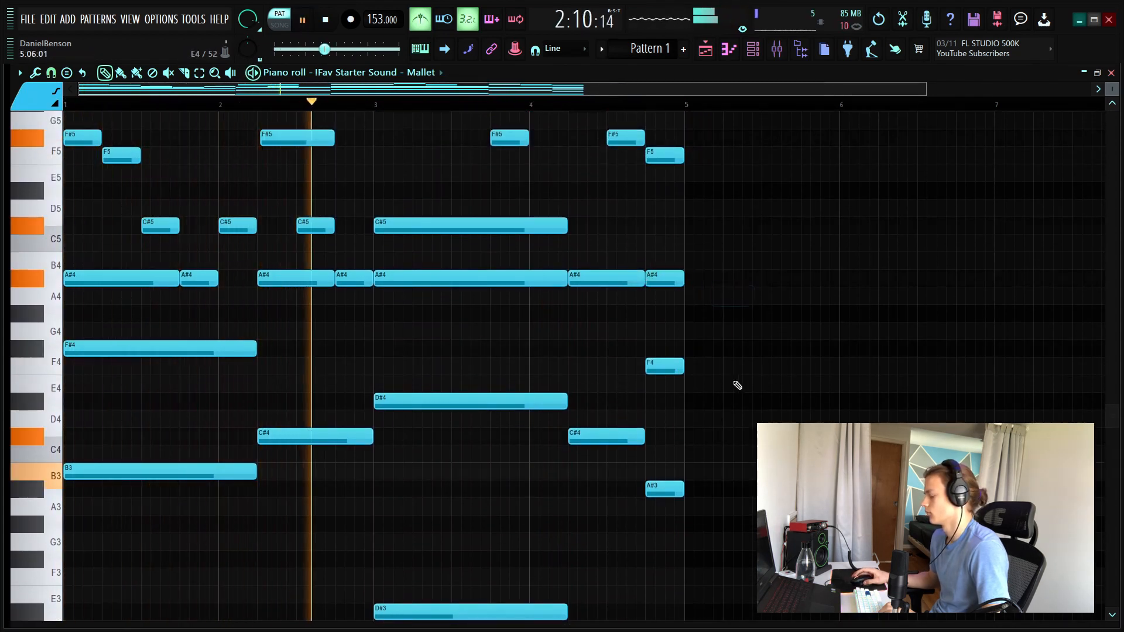
Select all notes of the four-bar progression and duplicate them to repeat from bar 5
scroll(466, 373, "up", 8)
scroll(434, 106, "down", 1)
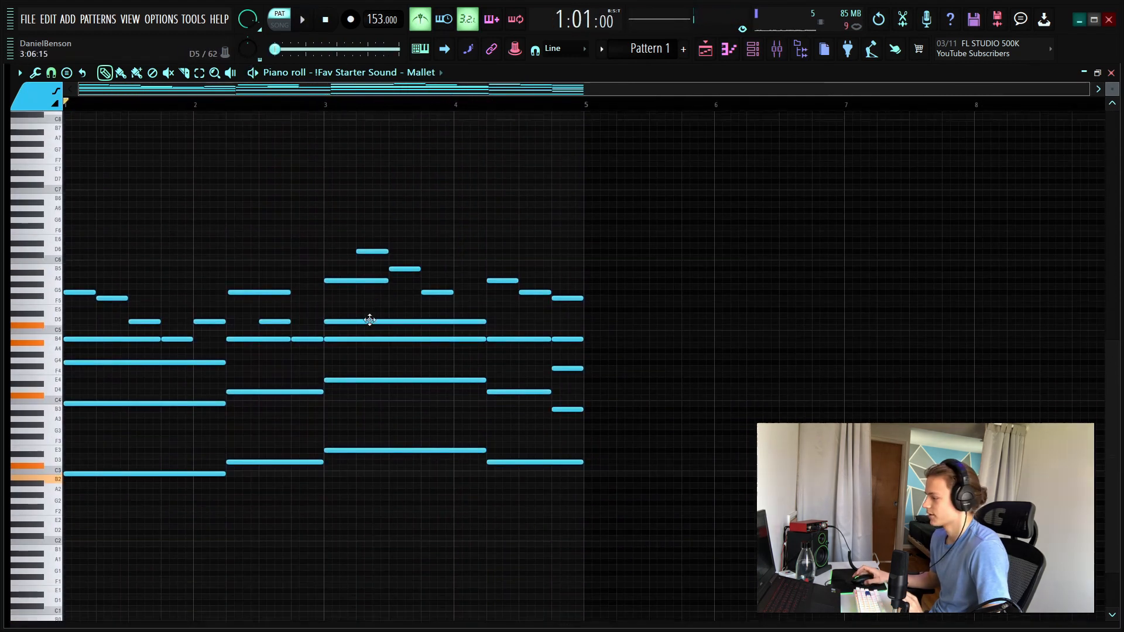
scroll(369, 319, "down", 1)
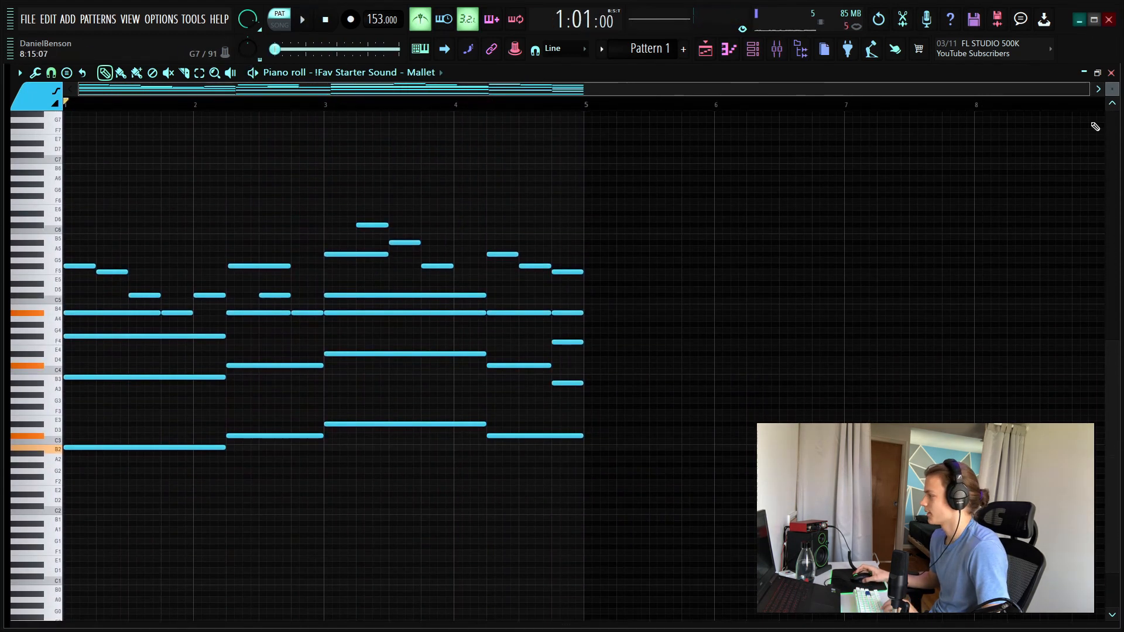
left_click_drag(1110, 87, 1107, 91)
left_click_drag(549, 154, 162, 342)
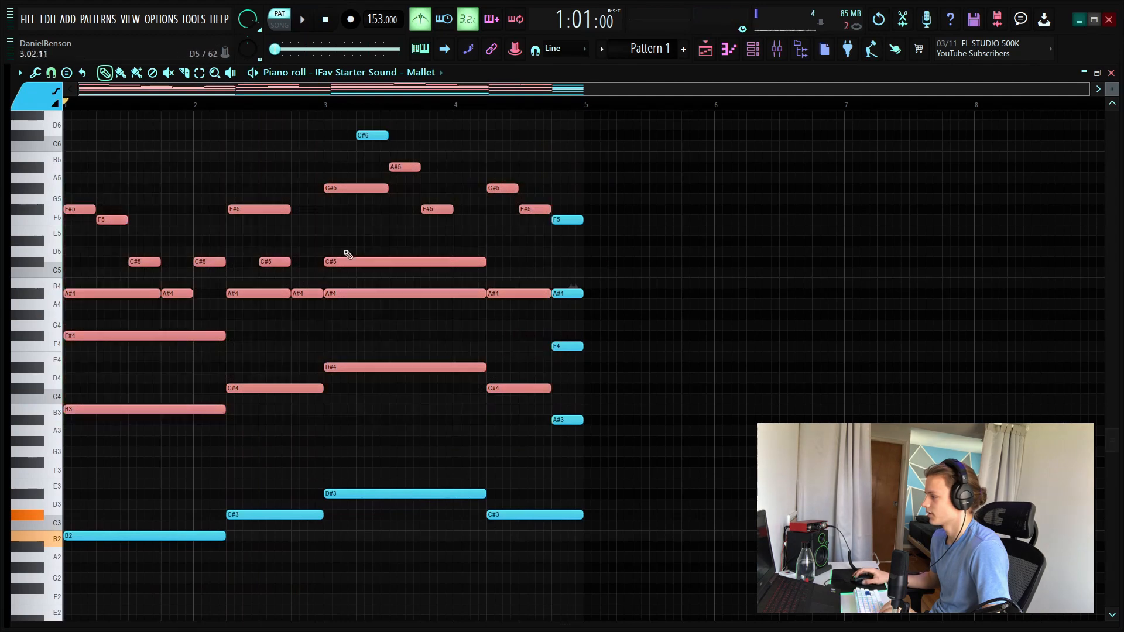
left_click_drag(3, 518, 6, 547)
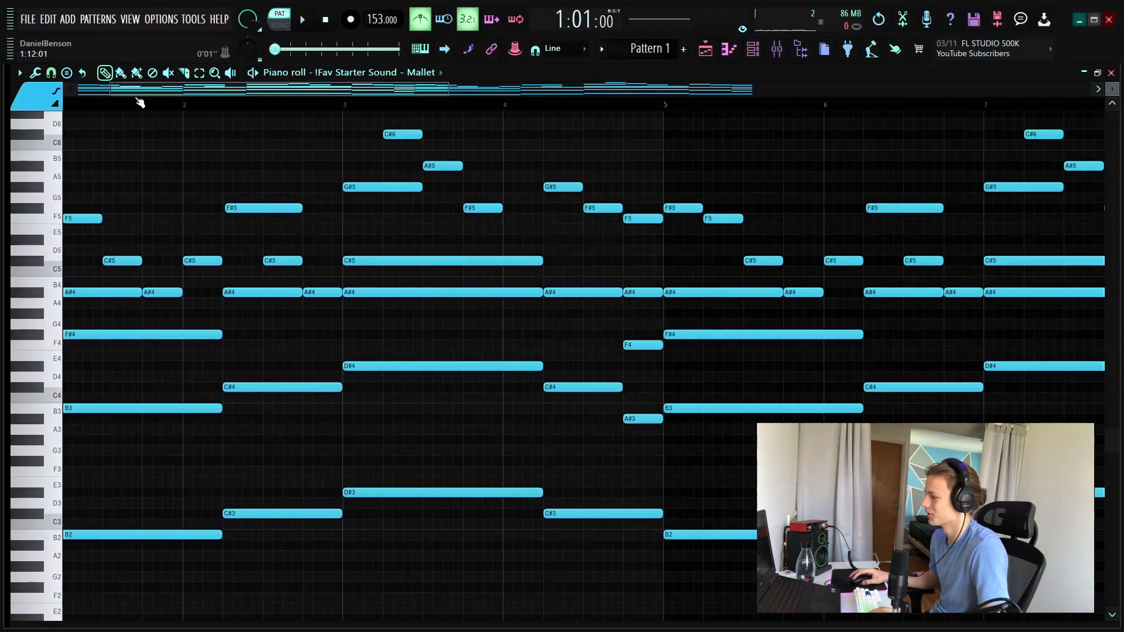
Add a short C#6 at 1:07 and a short A#5 at 1:13 above the opening melody, and play the pattern
scroll(138, 101, "up", 3)
left_click_drag(1107, 88, 1108, 113)
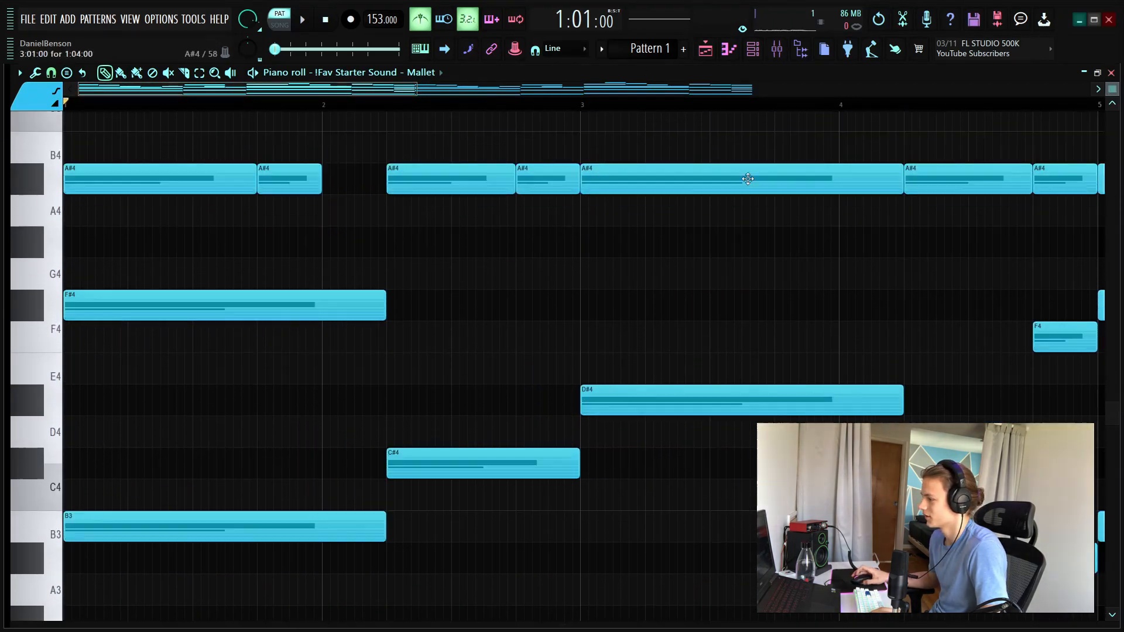
scroll(585, 187, "up", 6)
scroll(107, 96, "up", 3)
scroll(107, 95, "up", 2)
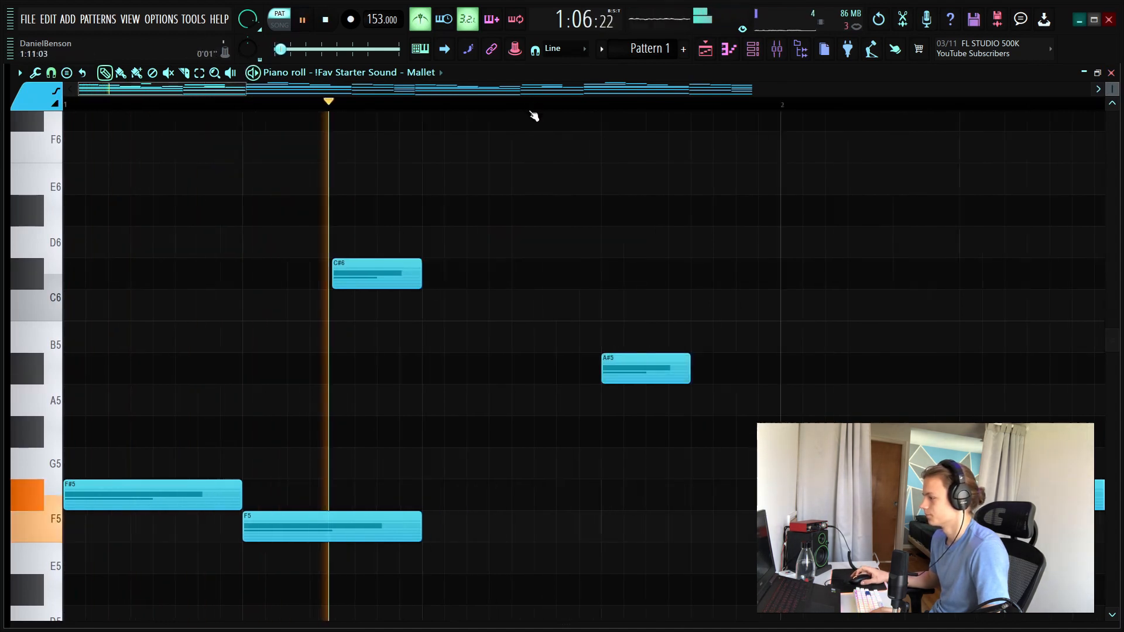
scroll(534, 115, "down", 2)
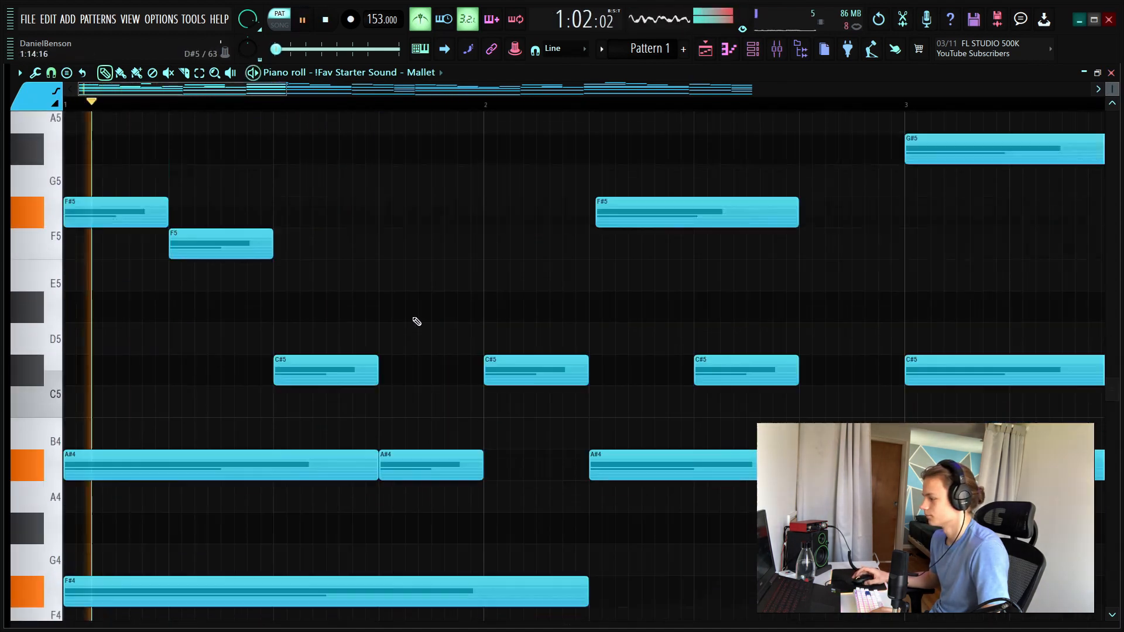
Delete the C#5 at 1:09, extend the F5 at 1:05 to 1:13, and add a short A#5, G#5, F#5, G#5 run from 2:09
scroll(410, 316, "down", 3)
right_click(352, 275)
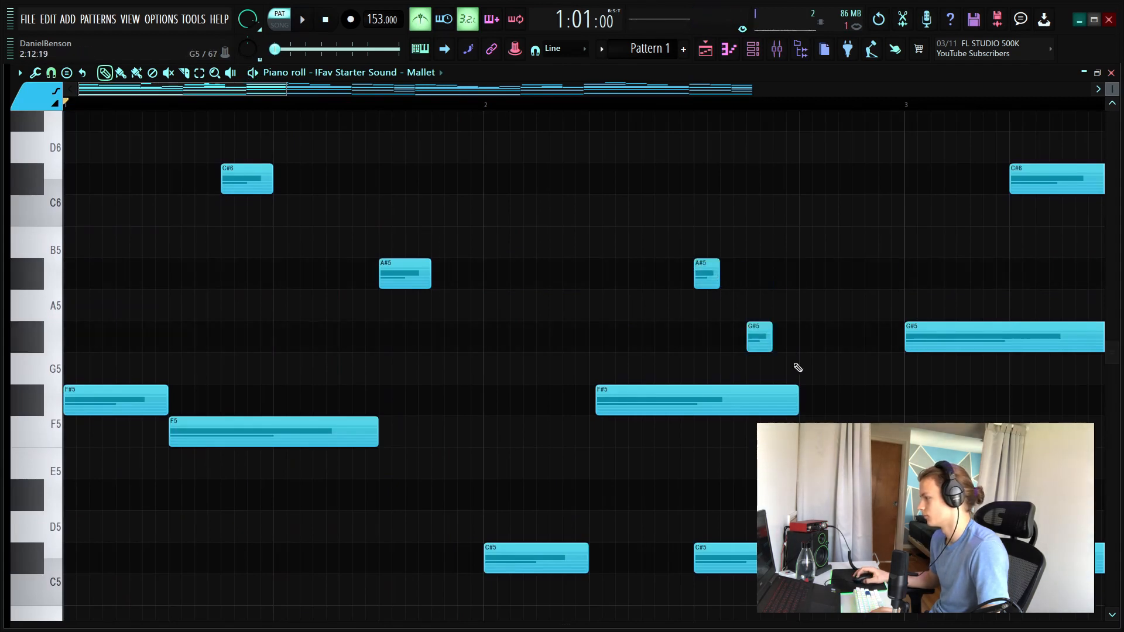
left_click(807, 393)
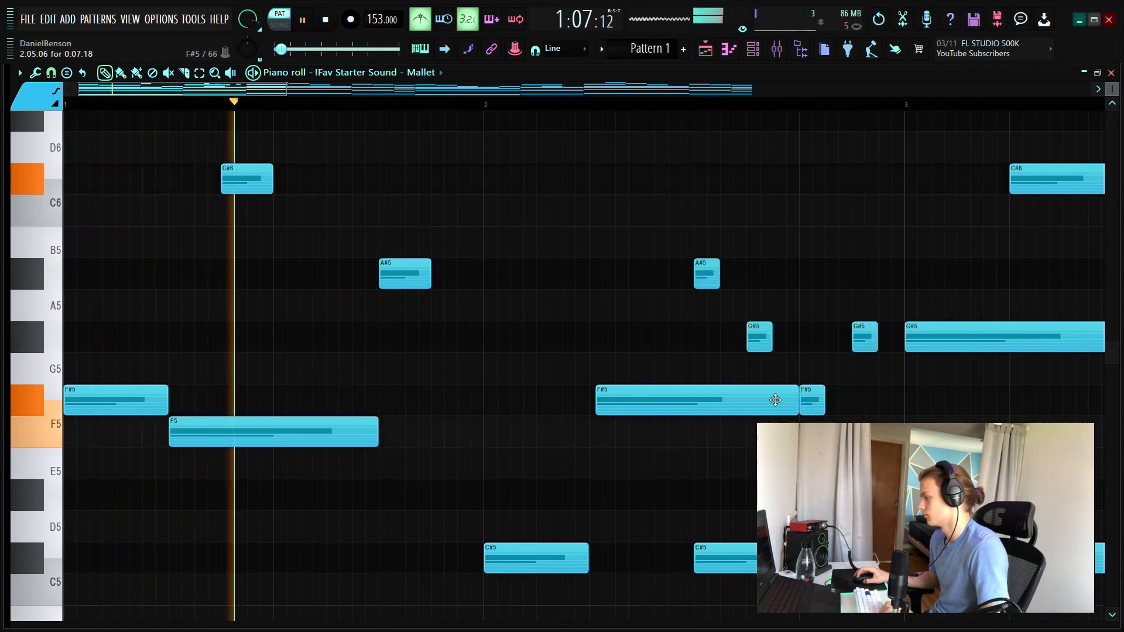
Copy the short bar 2 run one octave up as A#6, G#6, F#6, G#6, trim the copies' starts slightly, and play the pattern
left_click_drag(868, 281, 694, 328)
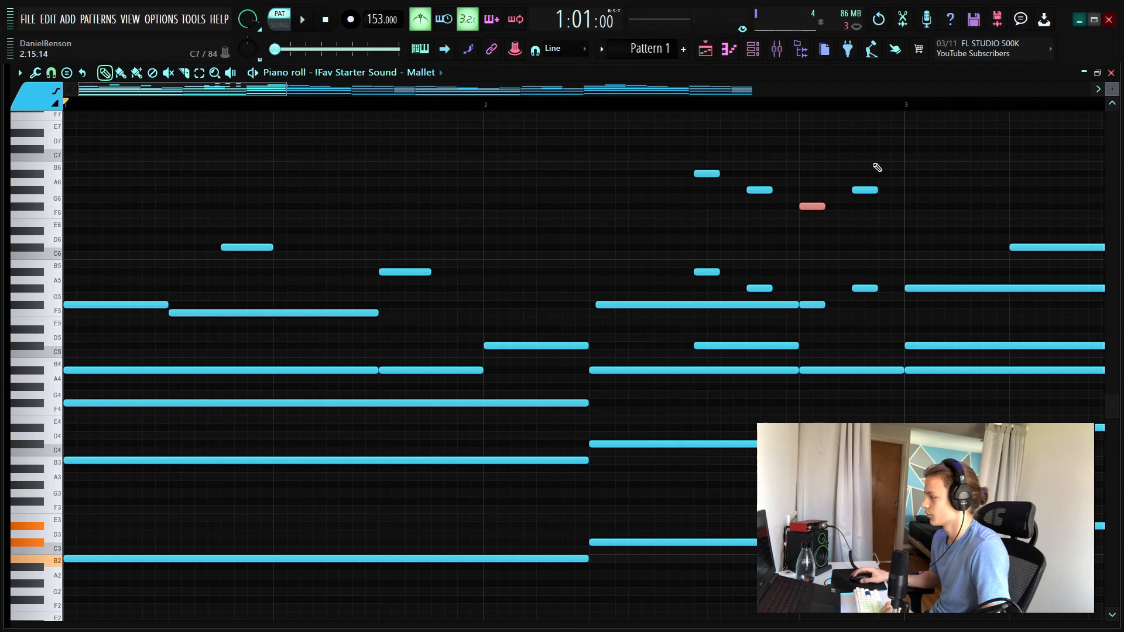
left_click_drag(896, 166, 661, 232)
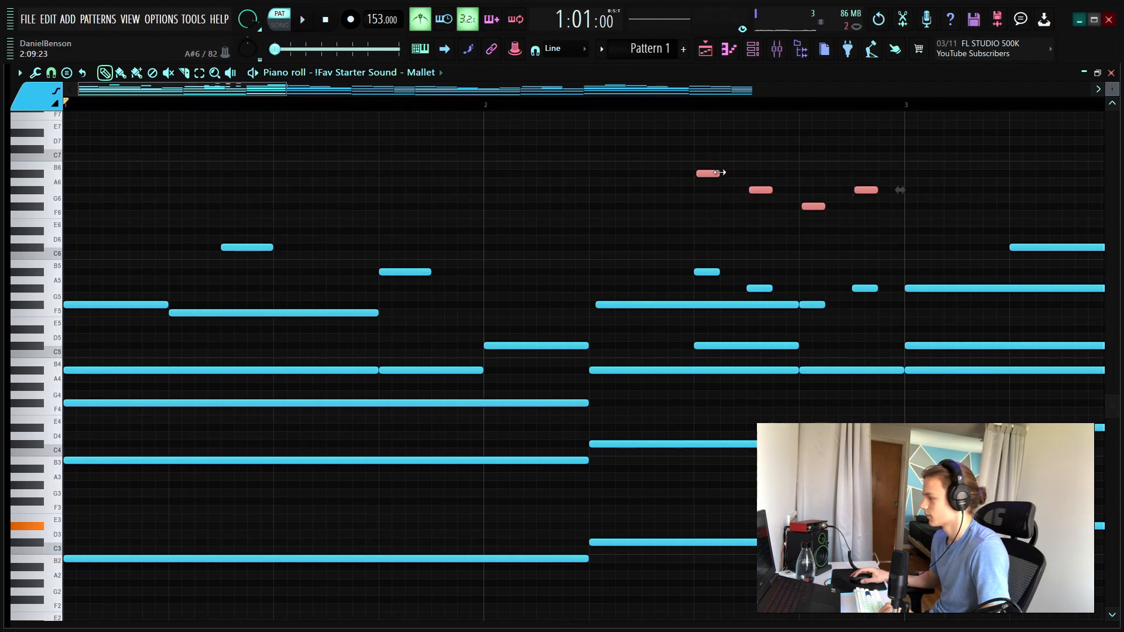
key("space")
Show the velocity lane, lower the velocity of the four high run notes in bar 2, and play the pattern
scroll(494, 108, "down", 4)
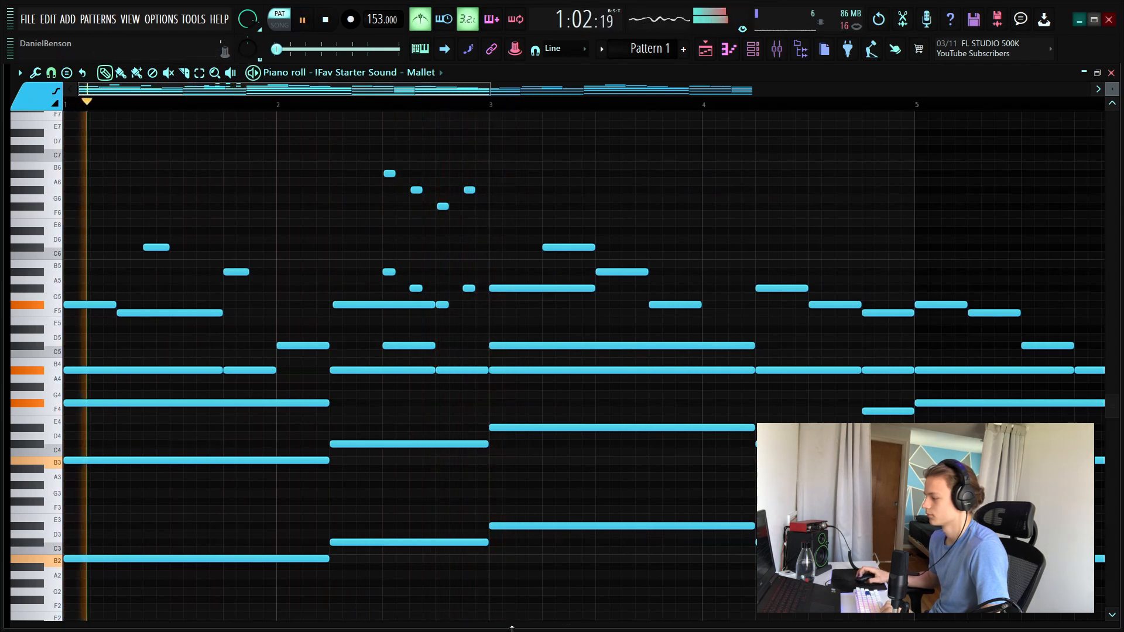
left_click_drag(492, 623, 491, 503)
left_click_drag(497, 128, 363, 162)
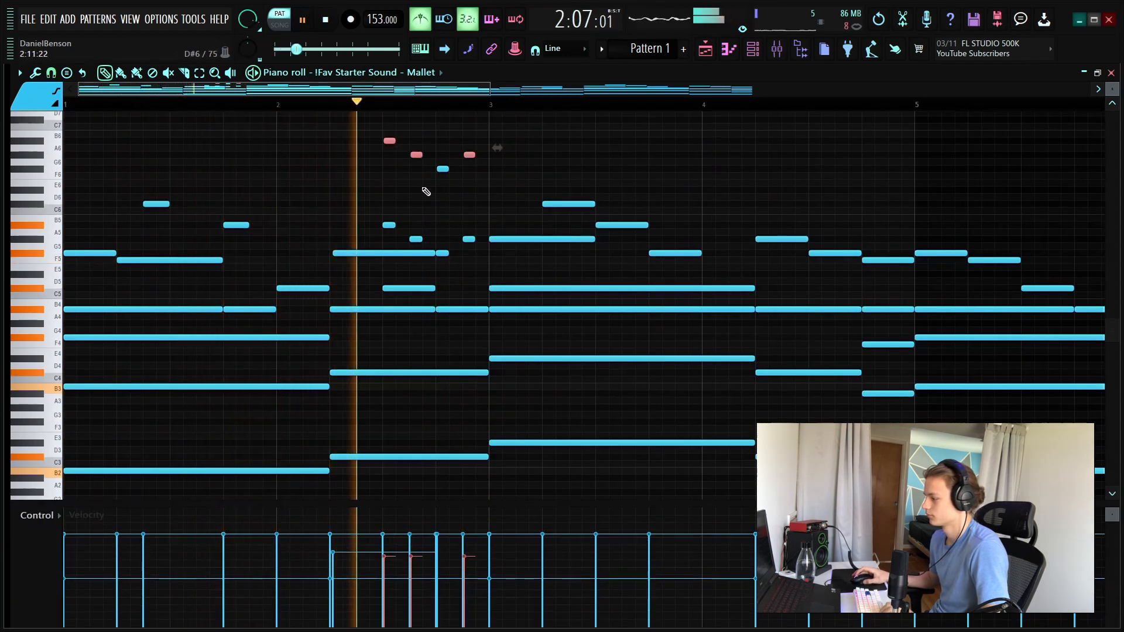
key("space")
key("space")
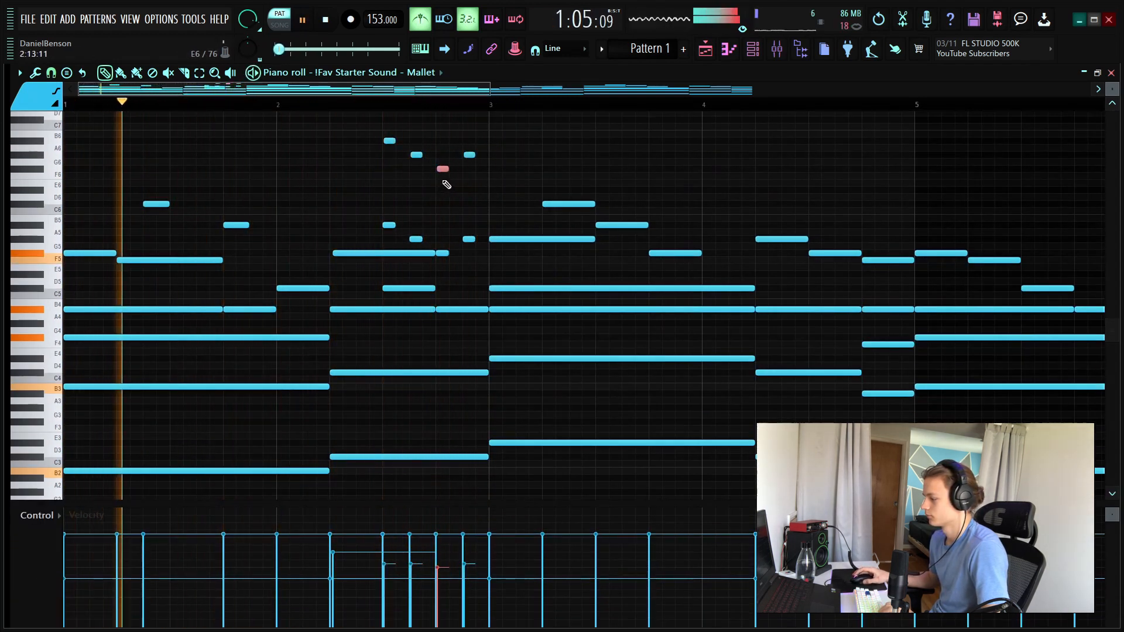
left_click(520, 184)
right_click(522, 184)
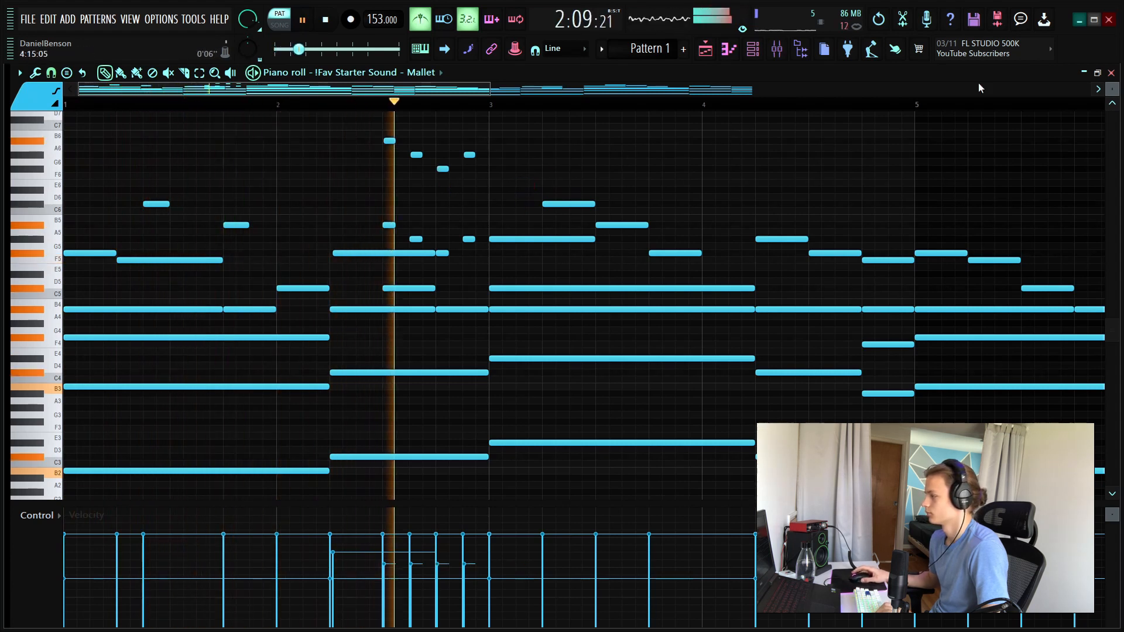
Split the long A#4 that starts at 3:01 into two notes at 4:01, the second ending at 4:05
left_click_drag(1112, 90, 1113, 64)
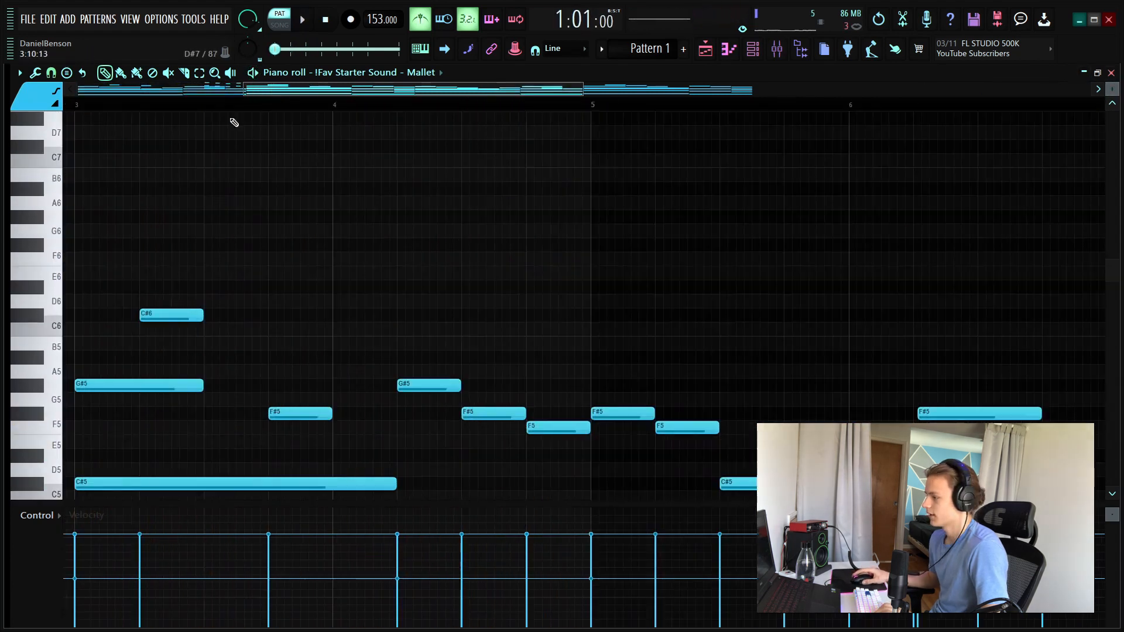
left_click_drag(257, 90, 3, 154)
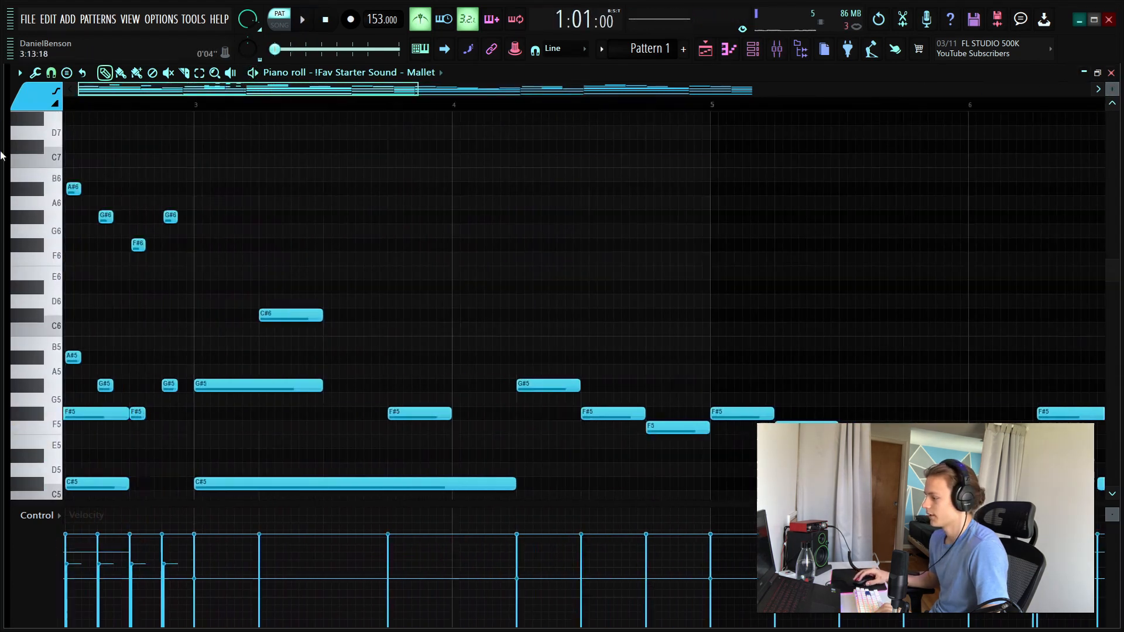
left_click_drag(825, 347, 824, 389)
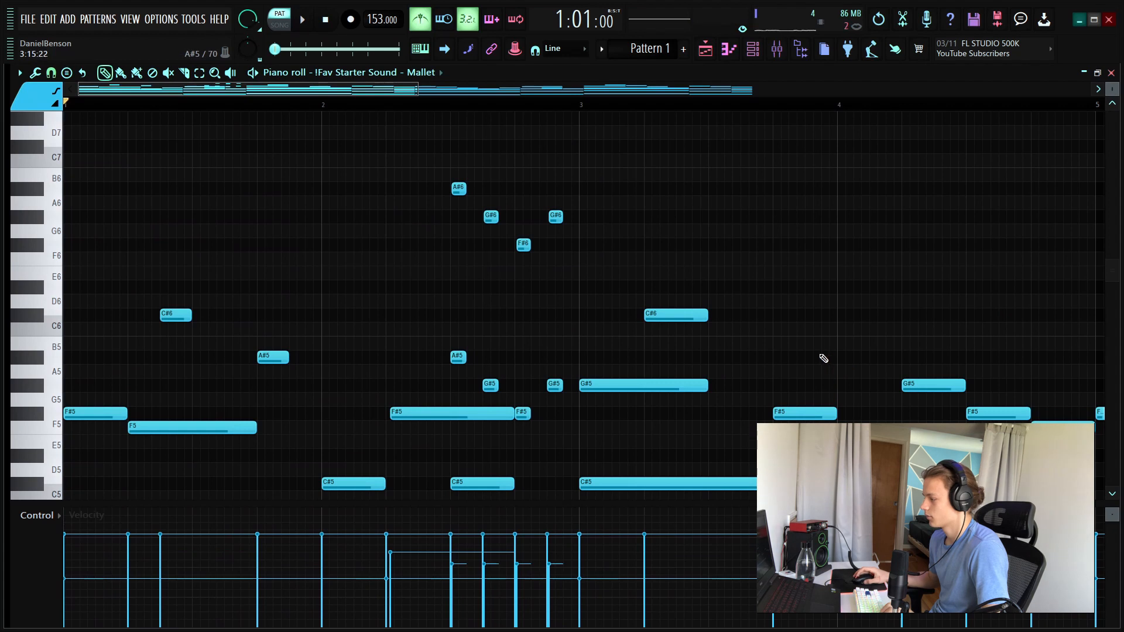
scroll(908, 334, "down", 4)
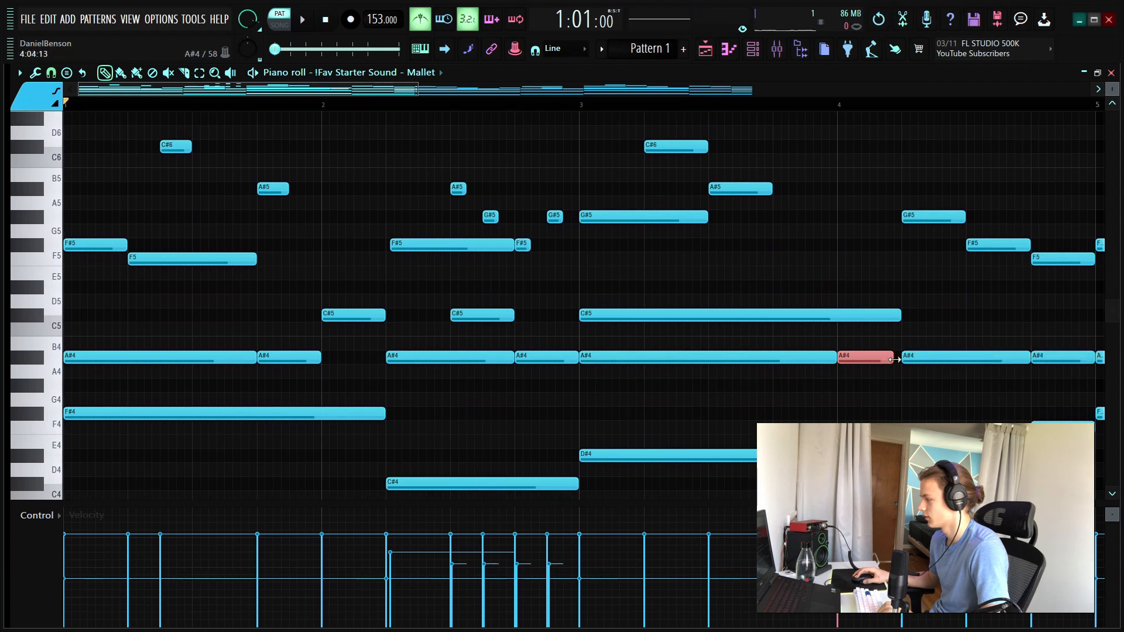
Copy the C#6 and A#5 embellishment from bar 1 into bar 3 as D#6 at 3:07 and C#6 at 3:13, and play it
scroll(752, 391, "up", 3)
left_click_drag(302, 256, 167, 319)
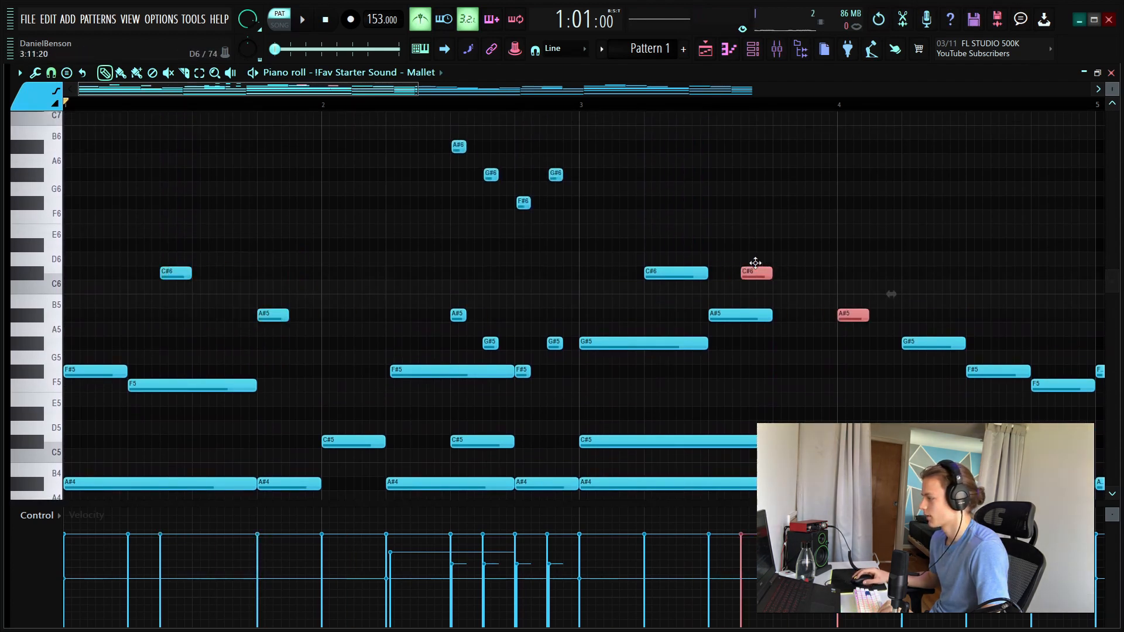
mouse_move(755, 263)
left_mouse_down()
mouse_move(828, 262)
mouse_move(750, 261)
mouse_move(758, 249)
mouse_move(758, 267)
left_mouse_up()
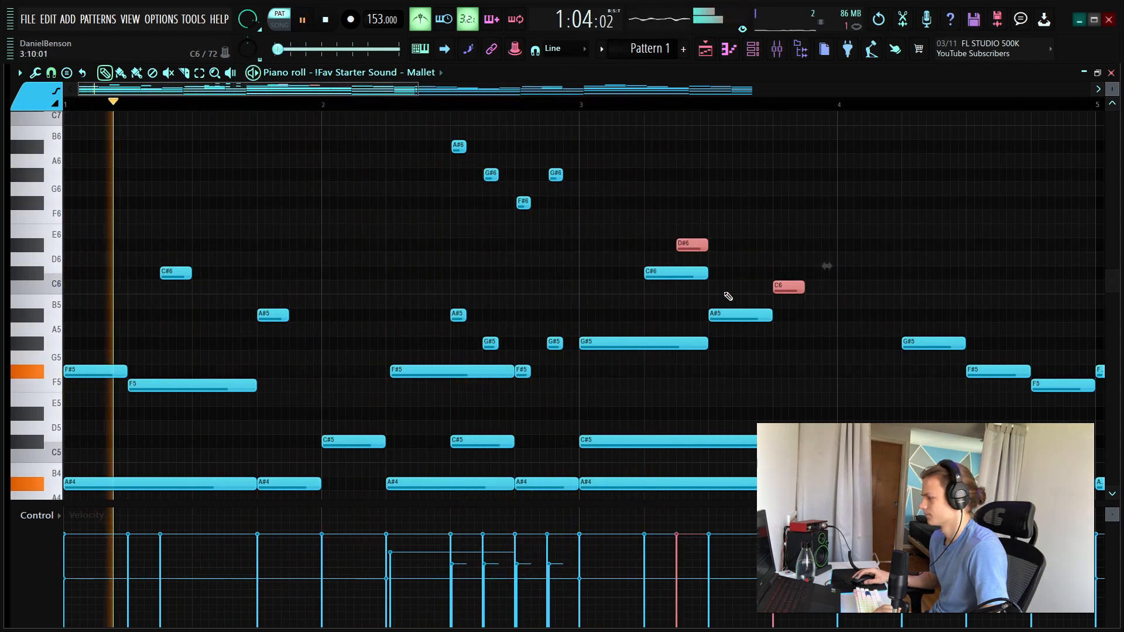
left_click(728, 297)
mouse_move(783, 284)
left_mouse_down()
mouse_move(783, 312)
mouse_move(782, 268)
left_mouse_up()
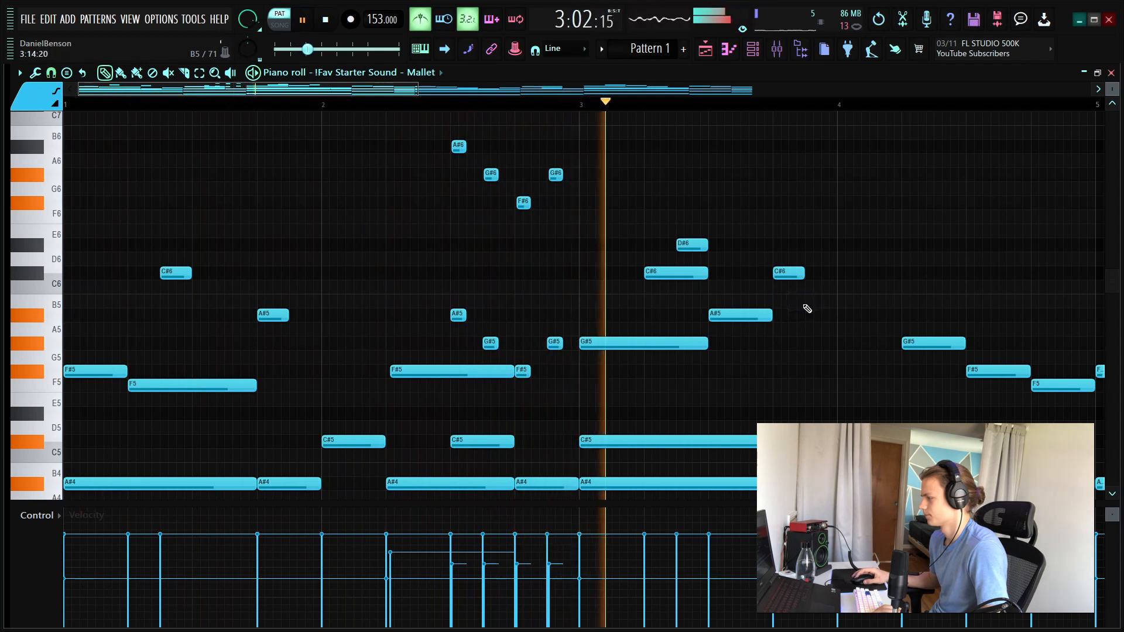
key("space")
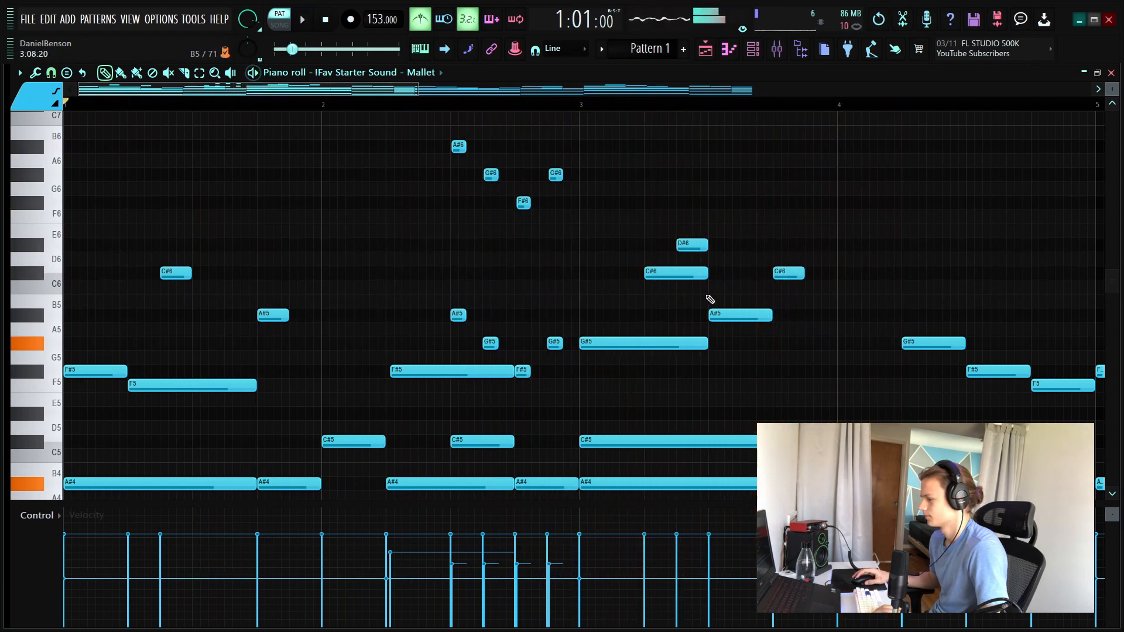
key("space")
key("space")
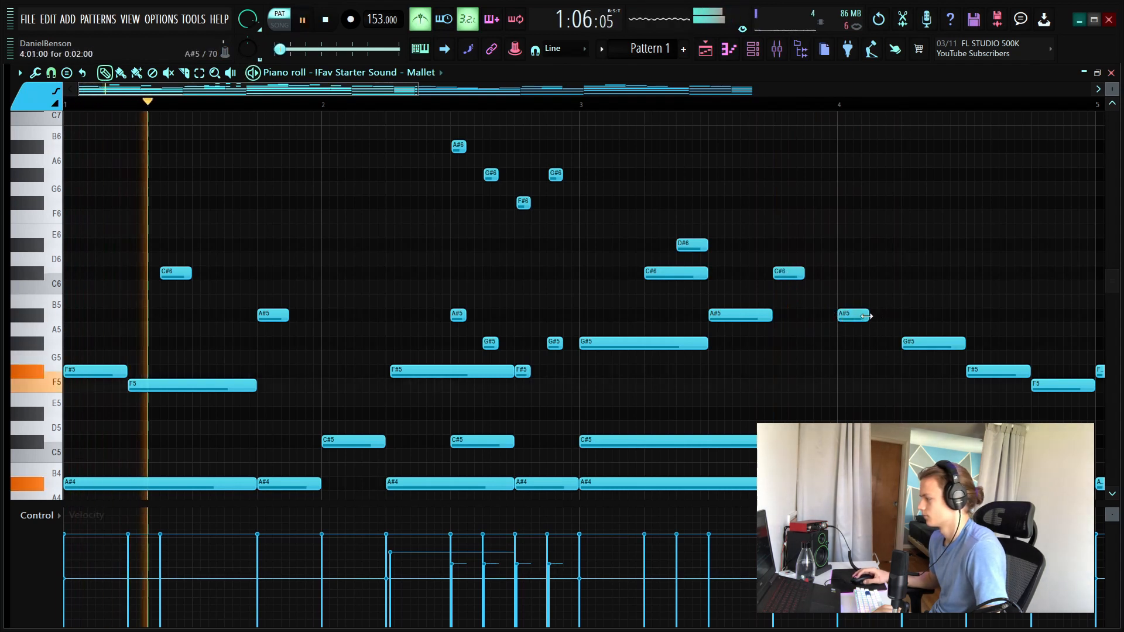
In bar 4, set the A#5 at 4:01 to 0:04:00 and add C#6 at 4:09, A#5 at 4:13 and a short G#5 at 4:15
left_click_drag(867, 317, 897, 316)
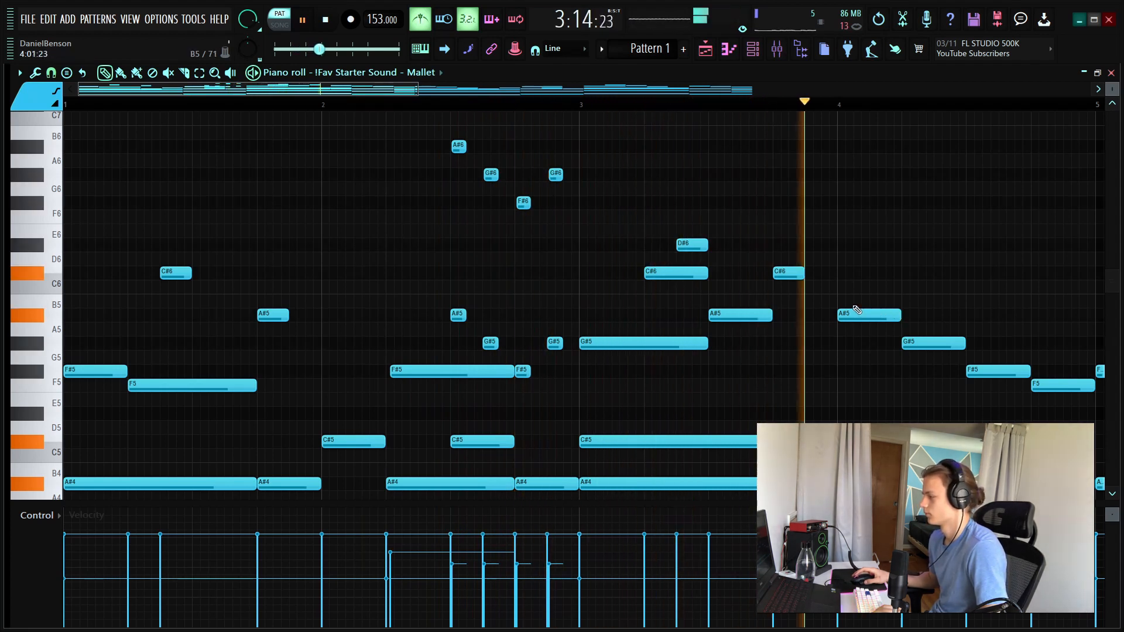
key("space")
scroll(763, 113, "down", 5)
scroll(785, 205, "down", 2, "ctrl")
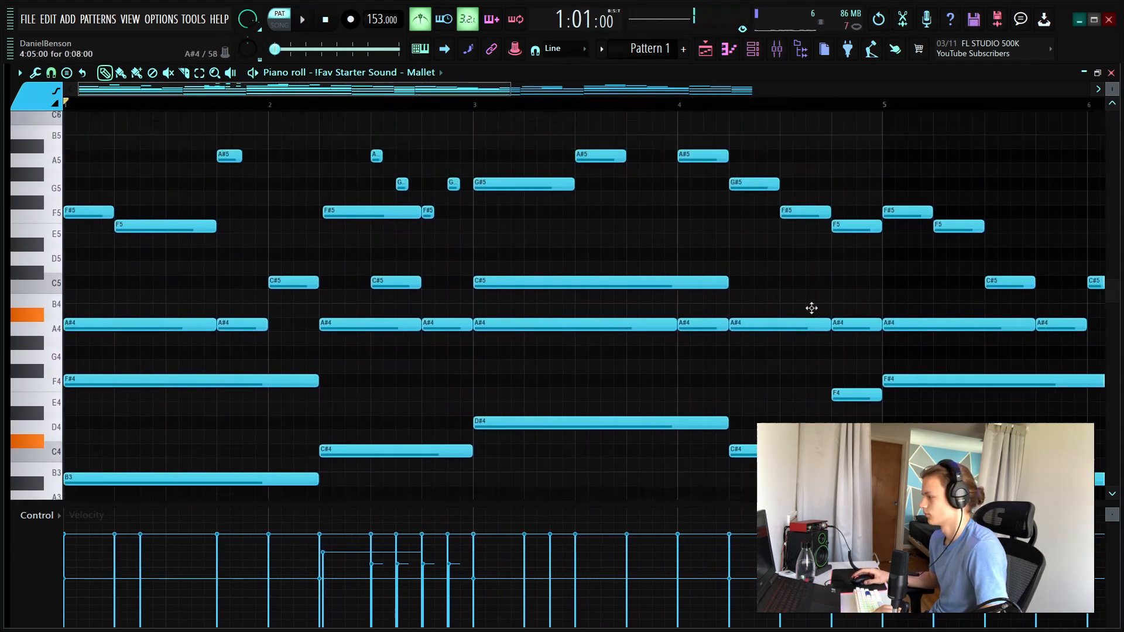
scroll(803, 292, "up", 5)
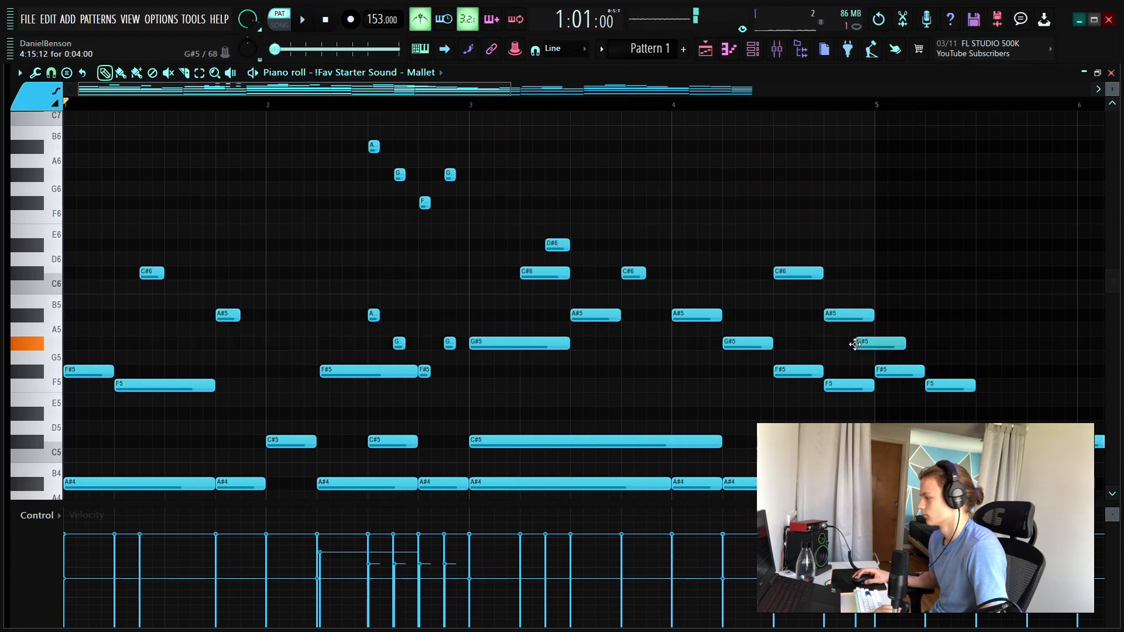
key("space")
Copy the F#5, F5 and G#5 in the second half of bar 4 one octave up
scroll(515, 108, "down", 2, "ctrl")
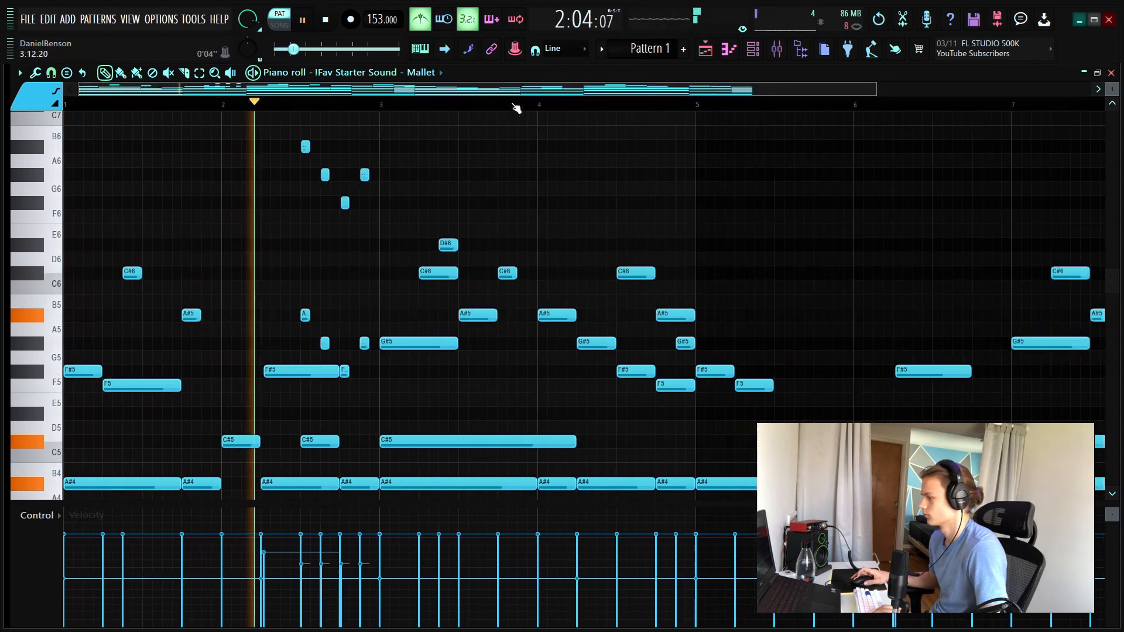
scroll(514, 106, "down", 2, "ctrl")
scroll(513, 106, "up", 3, "ctrl")
left_click_drag(496, 340, 435, 387, "ctrl")
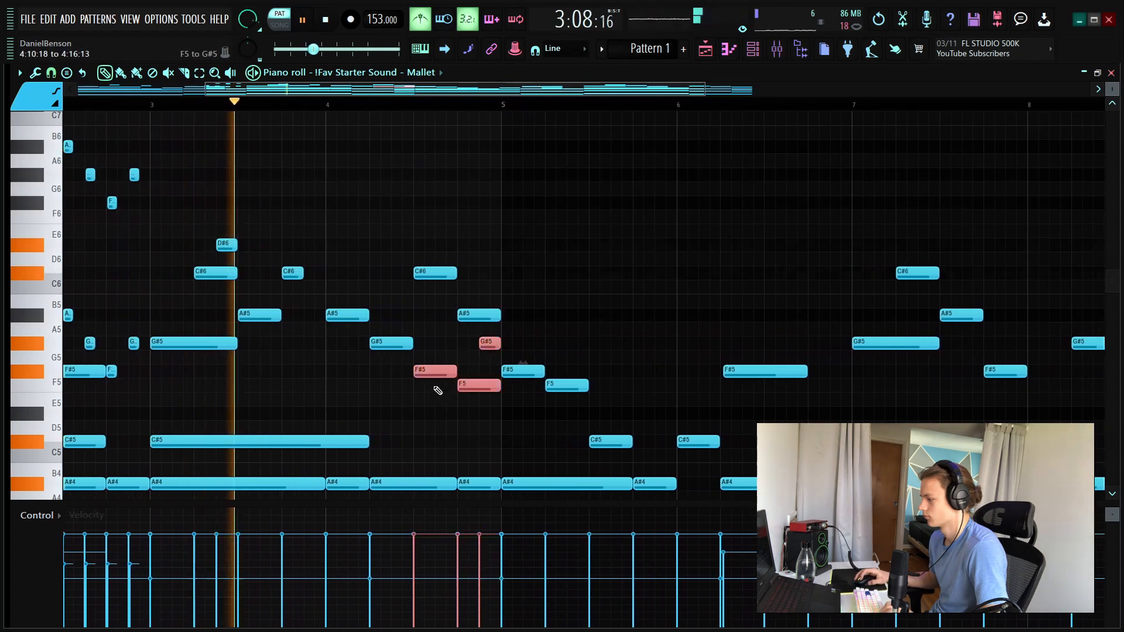
Delete all notes in bars 5 to 8 and duplicate the embellished first four bars in their place
scroll(439, 377, "down", 3, "alt")
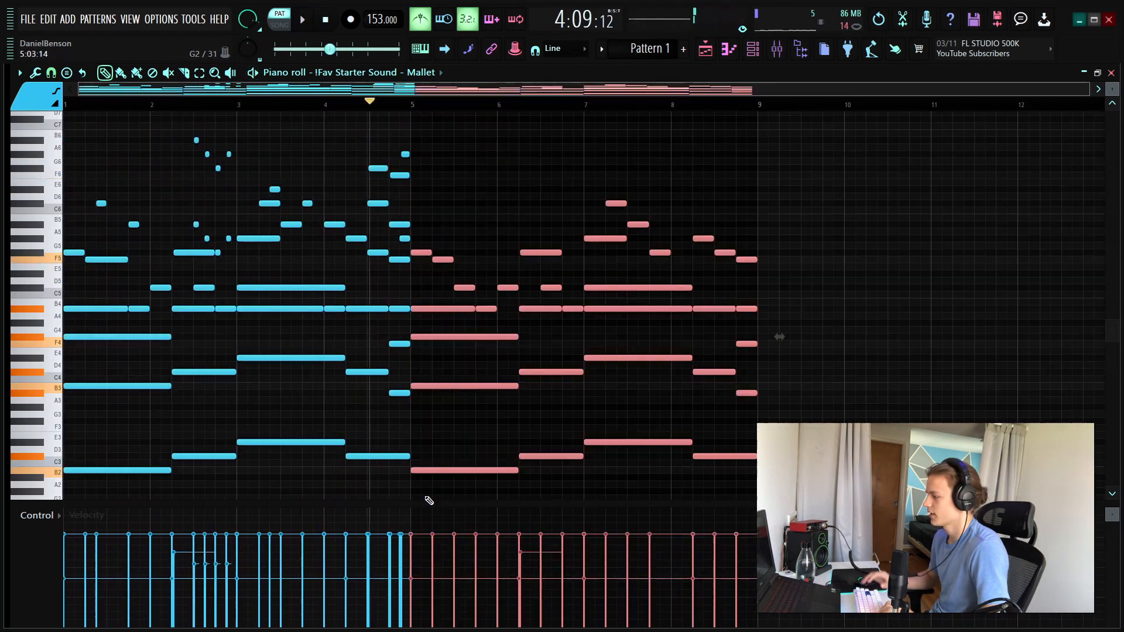
key("Delete")
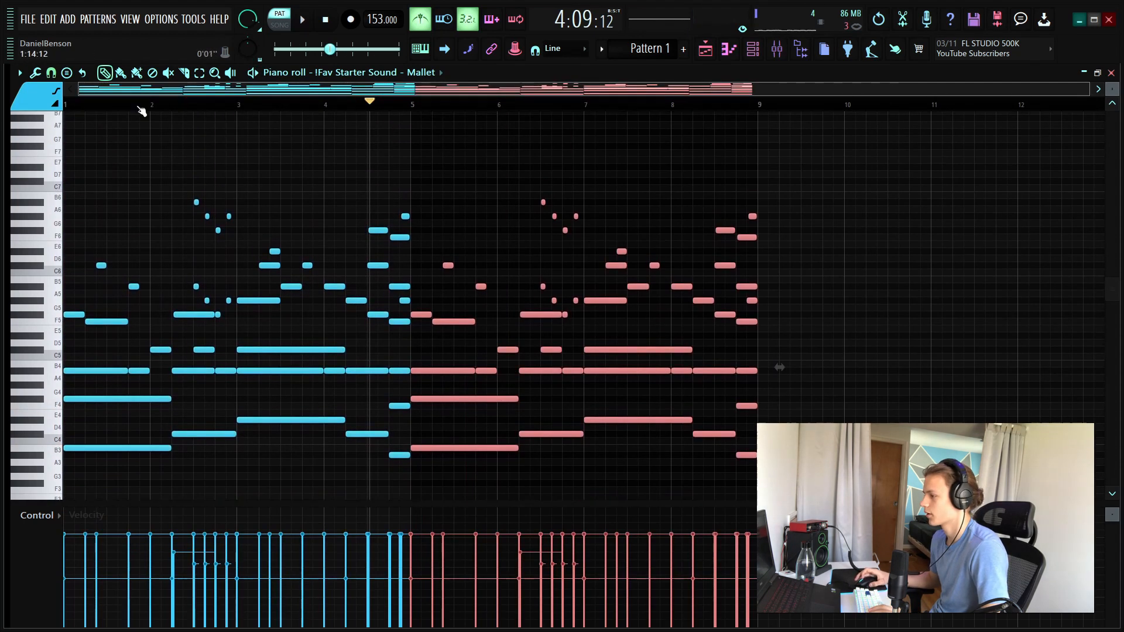
Add high notes 0:02:00 long: C#7 at 1:01 and 1:07, A#6 at 1:11 and F#6 at 2:01, and play the pattern
scroll(143, 108, "up", 5)
scroll(206, 319, "up", 4)
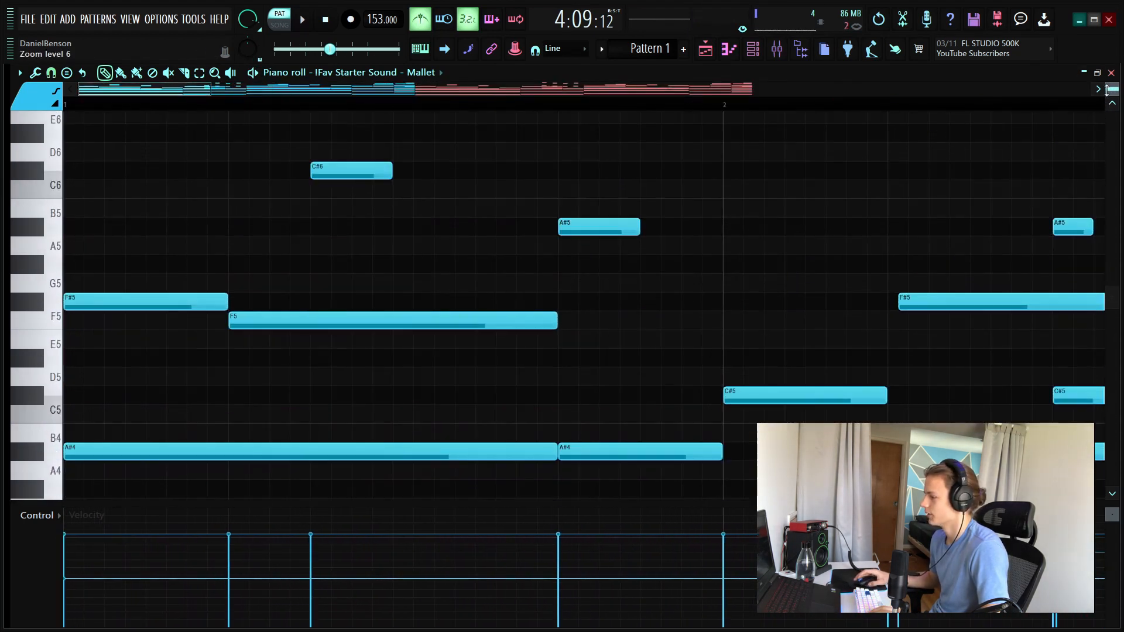
scroll(203, 292, "up", 3)
scroll(128, 291, "up", 3)
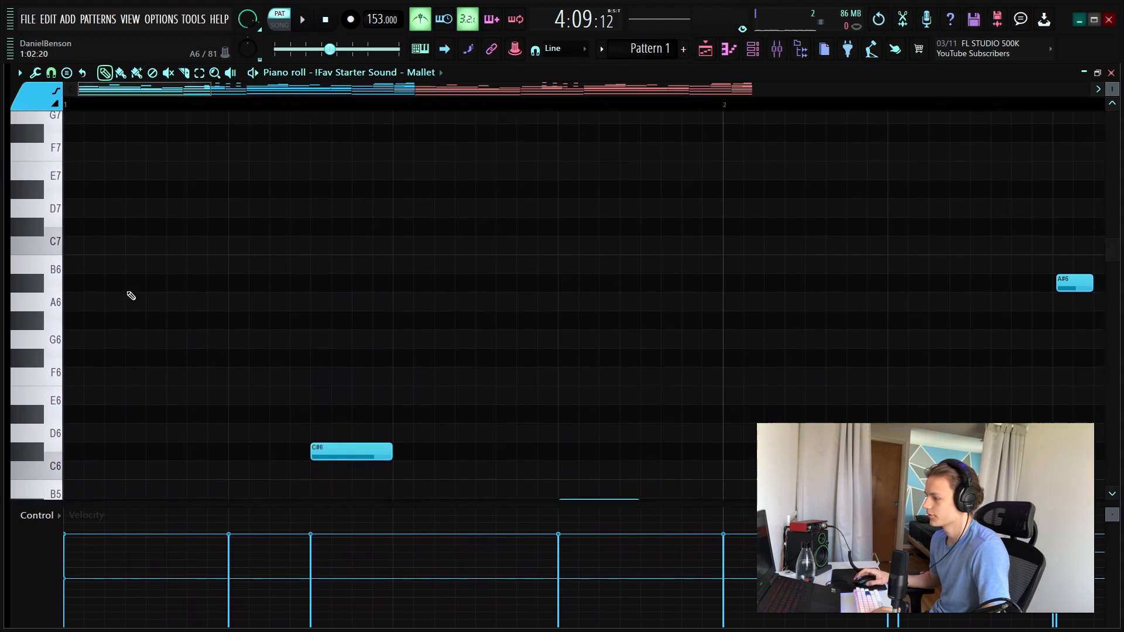
left_click_drag(84, 222, 29, 237)
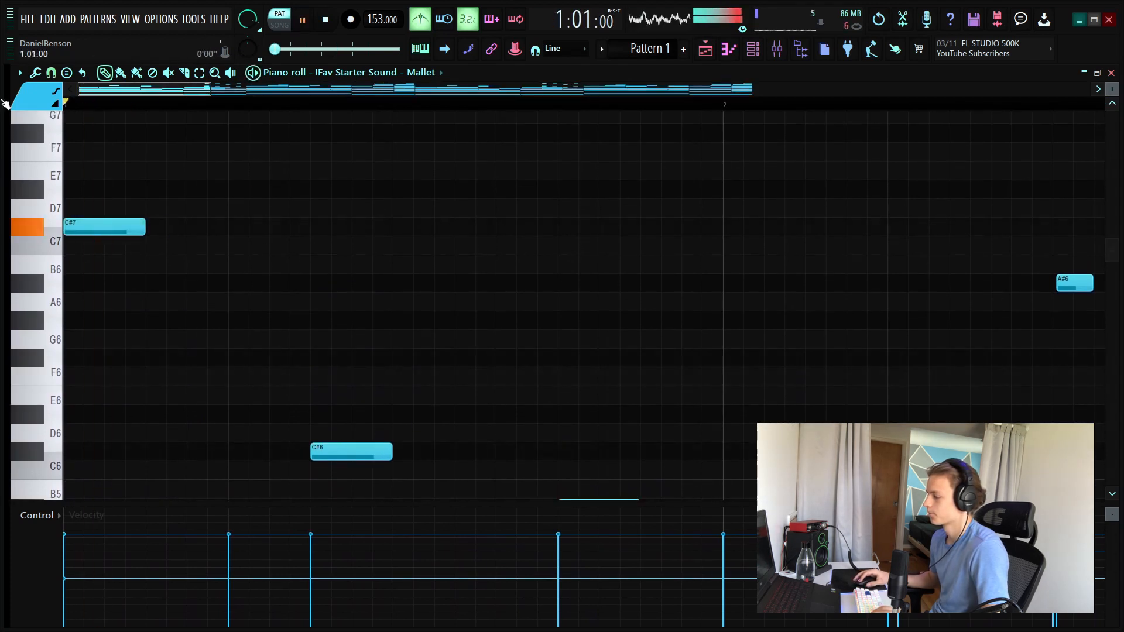
left_click(320, 227)
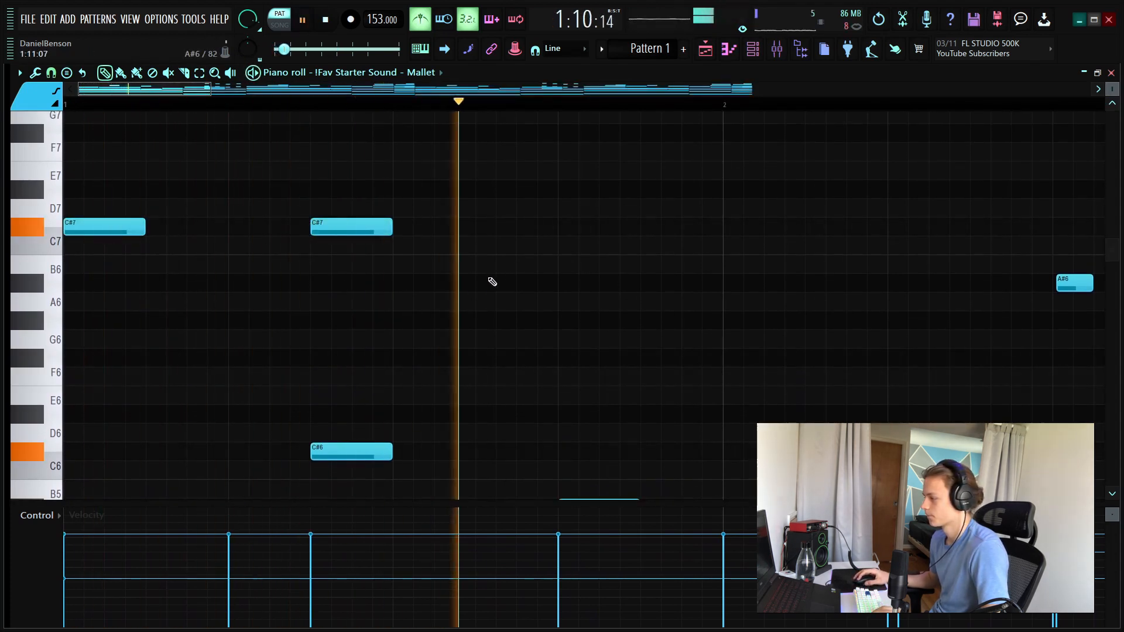
left_click(507, 283)
key("space")
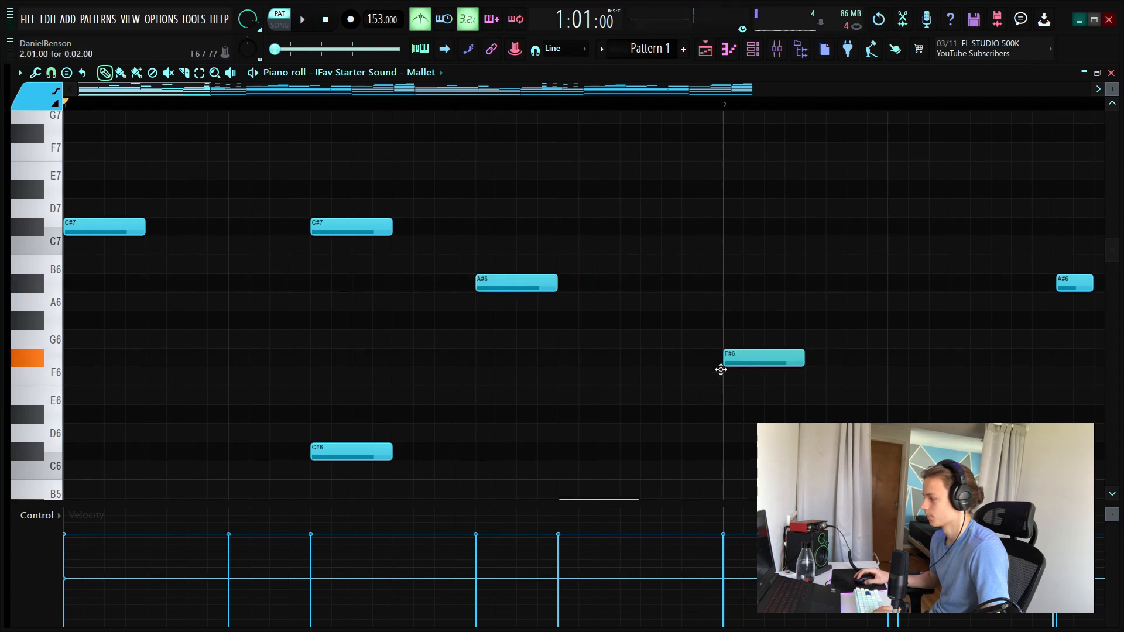
key("space")
Copy the four high notes C#7, C#7, A#6 and F#6 from bars 1 and 2 so they repeat from 3:01
scroll(479, 147, "down", 2)
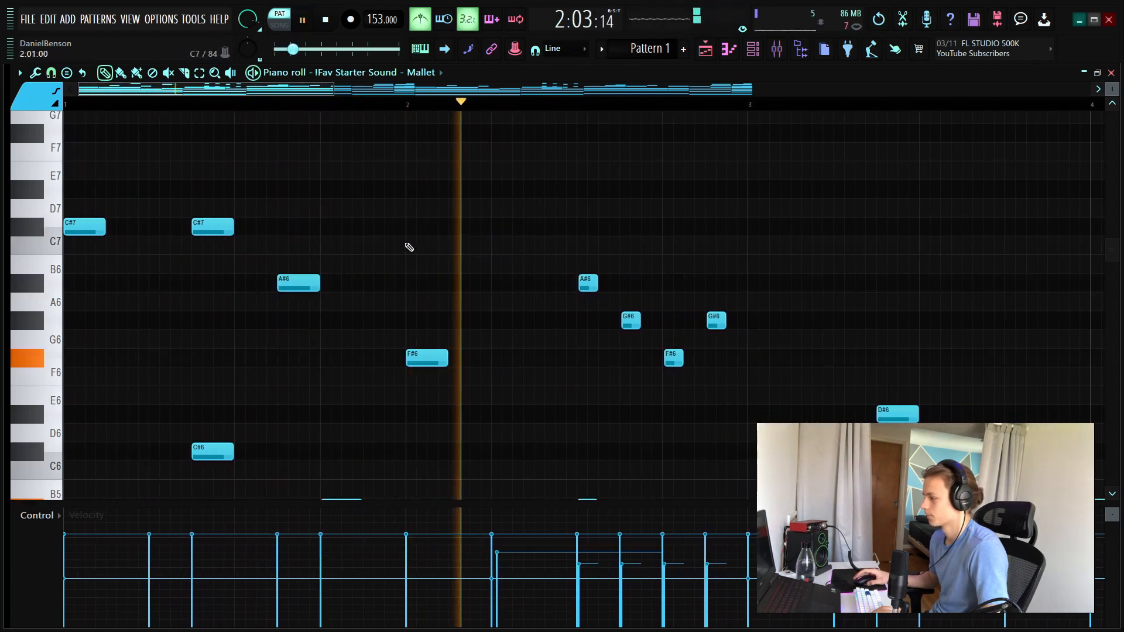
left_click_drag(480, 199, 50, 376)
key("space")
left_click_drag(75, 227, 878, 216)
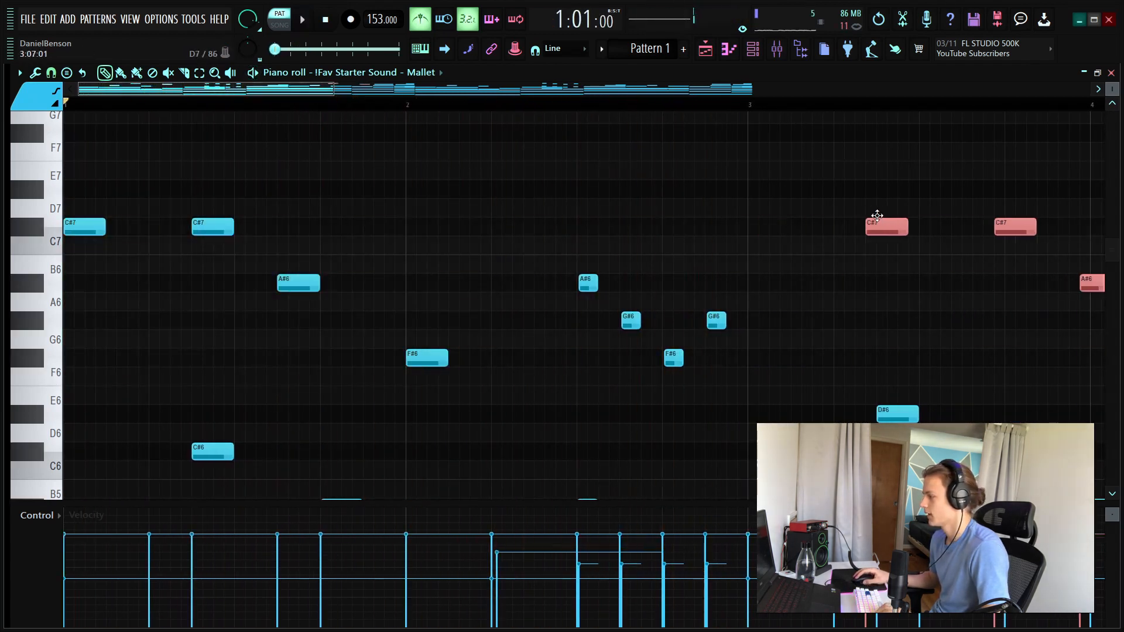
scroll(663, 98, "down", 6)
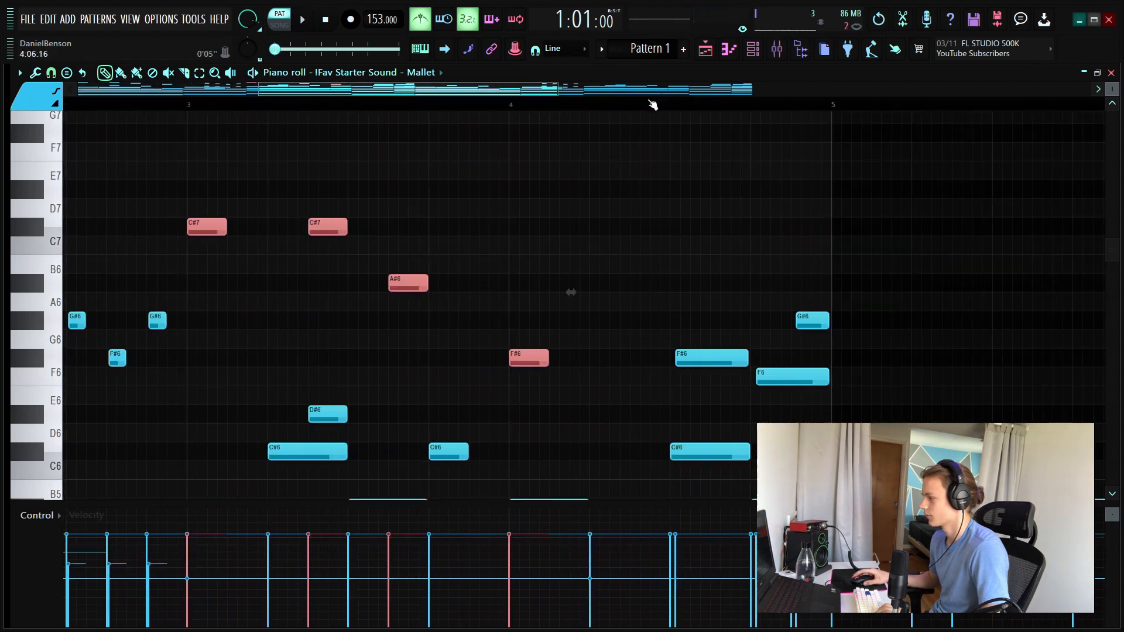
scroll(404, 201, "down", 2)
scroll(627, 166, "down", 3)
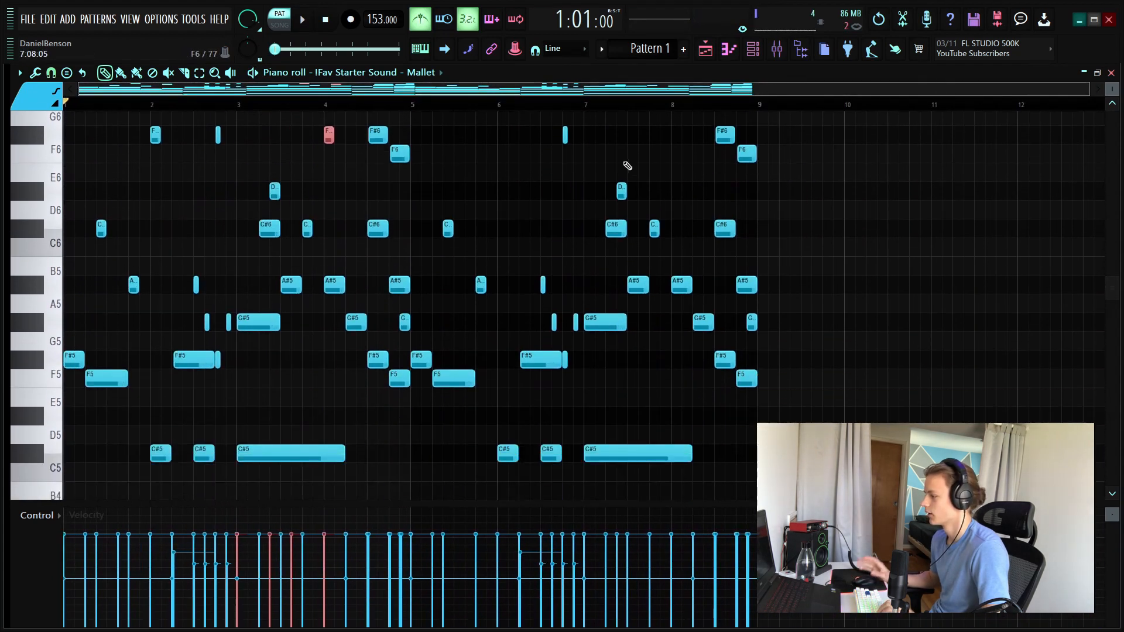
scroll(644, 164, "down", 5)
scroll(492, 388, "up", 11)
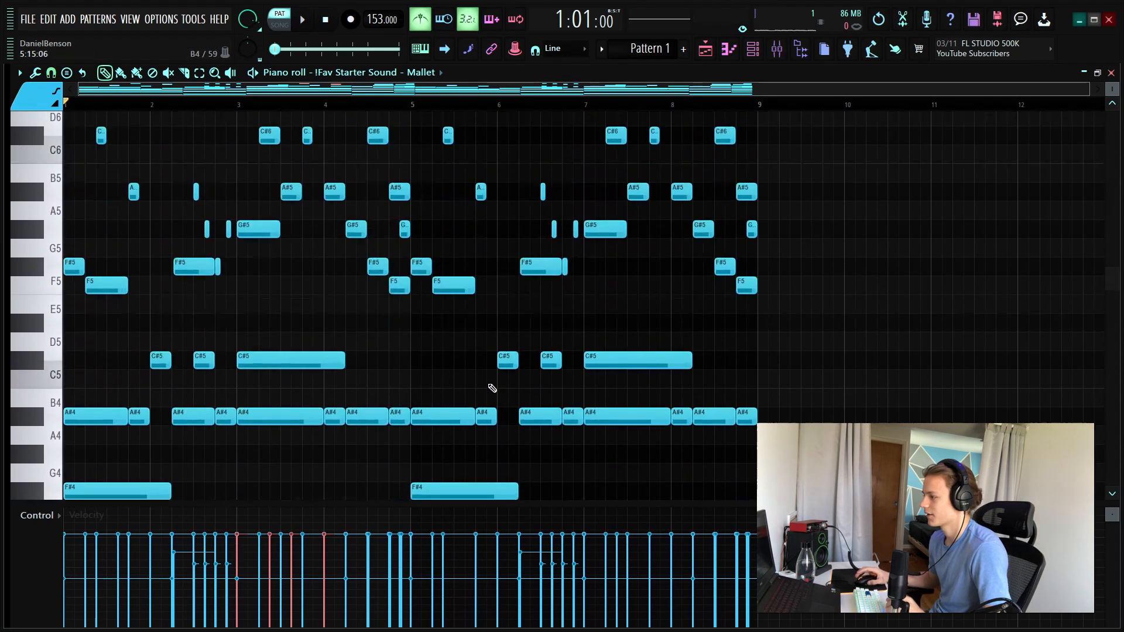
left_click_drag(162, 256, 65, 434)
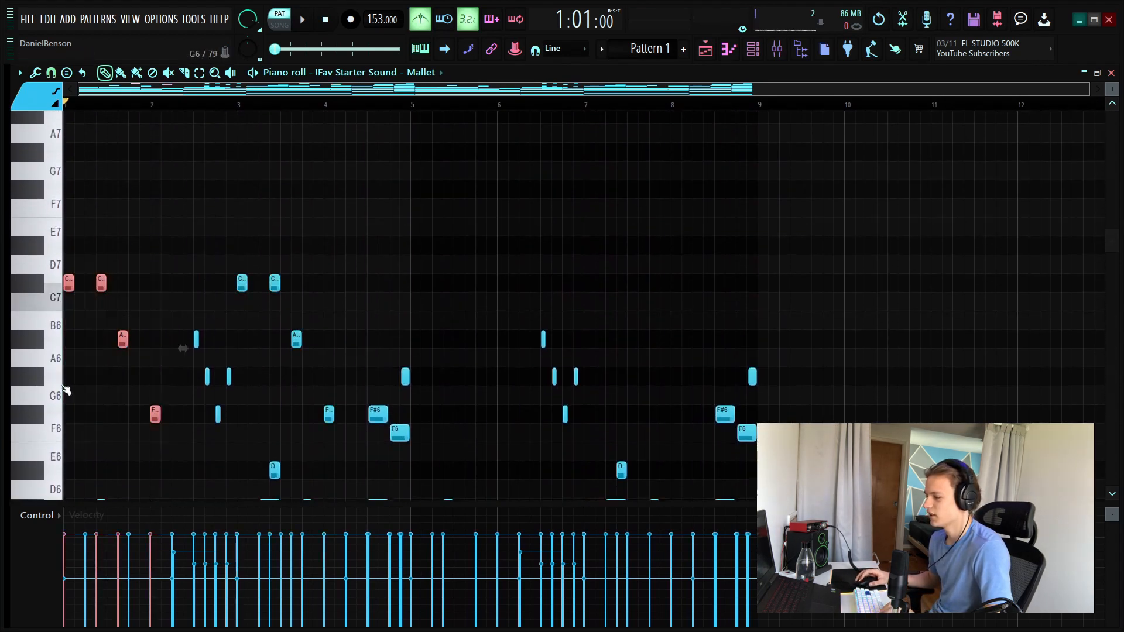
left_click_drag(108, 358, 66, 421)
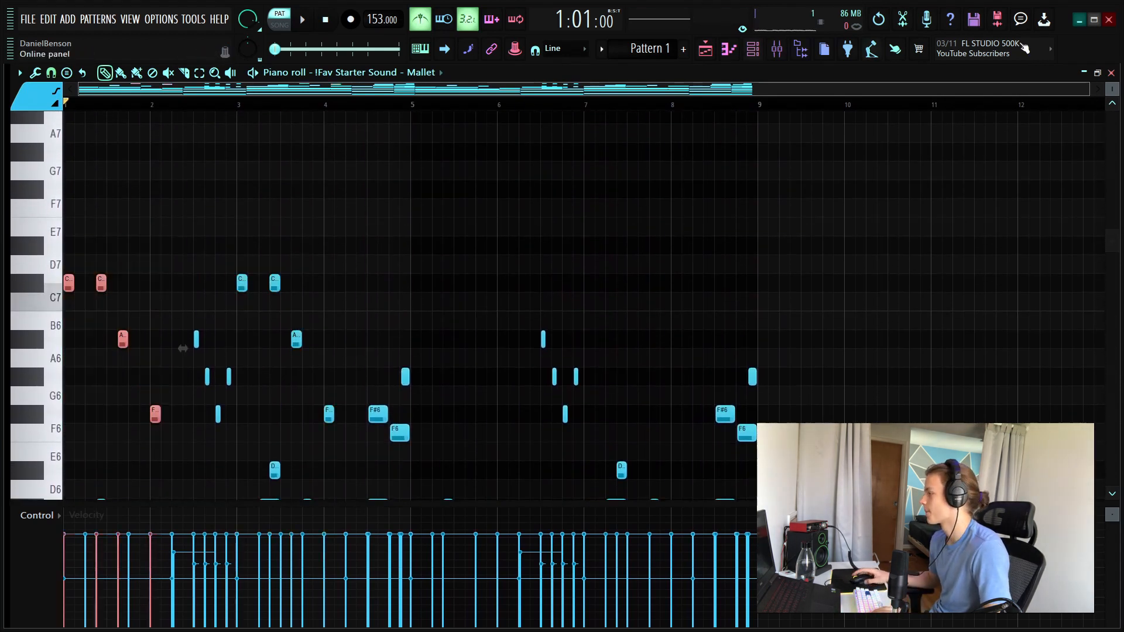
left_click_drag(1112, 90, 1074, 111)
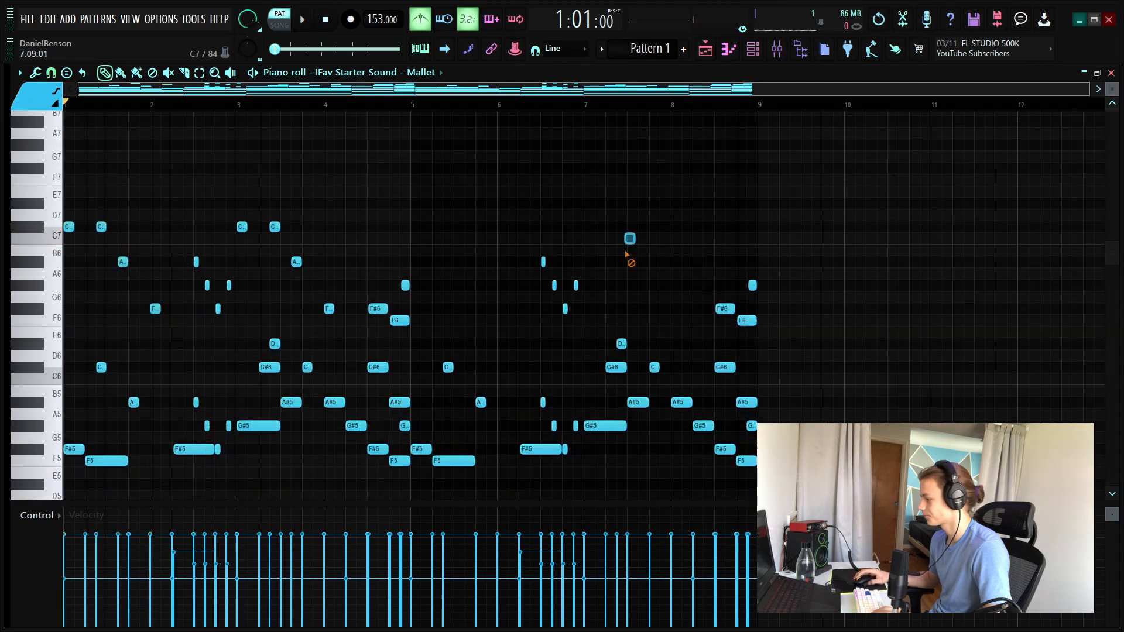
Randomize the velocity of all melody notes slightly, with bipolar variation, while the pattern plays
scroll(662, 263, "down", 5)
key("space")
key("ctrl+a")
key("alt+r")
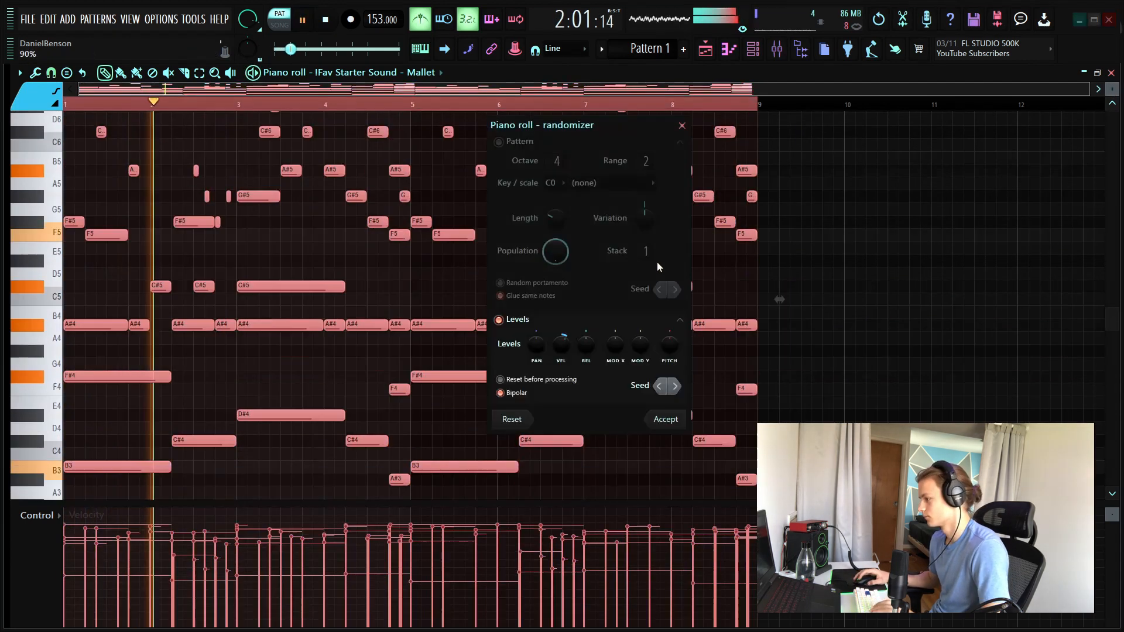
left_click(668, 428)
left_click(636, 383)
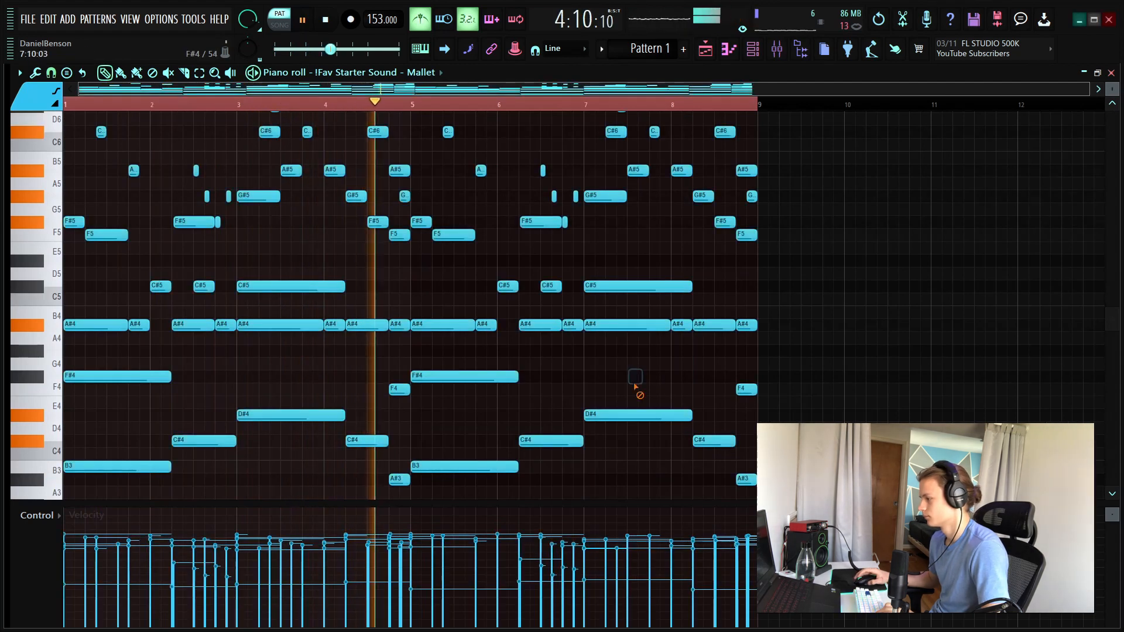
Listen to the pattern with the randomized velocities and hide the velocity lane of the piano roll
scroll(638, 242, "up", 2)
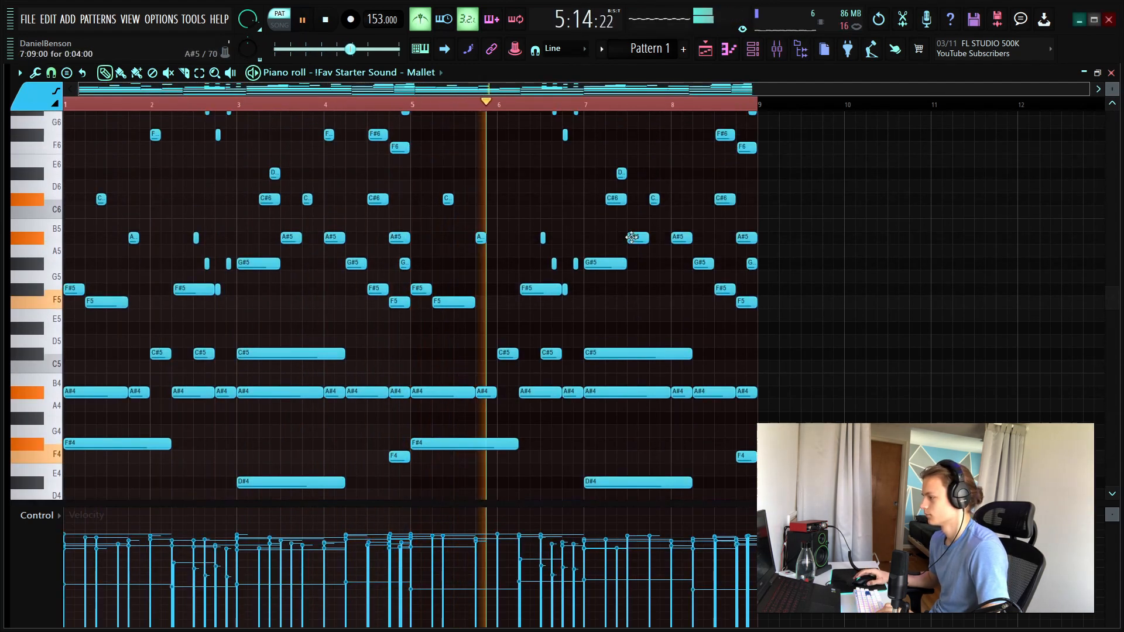
scroll(631, 237, "up", 2)
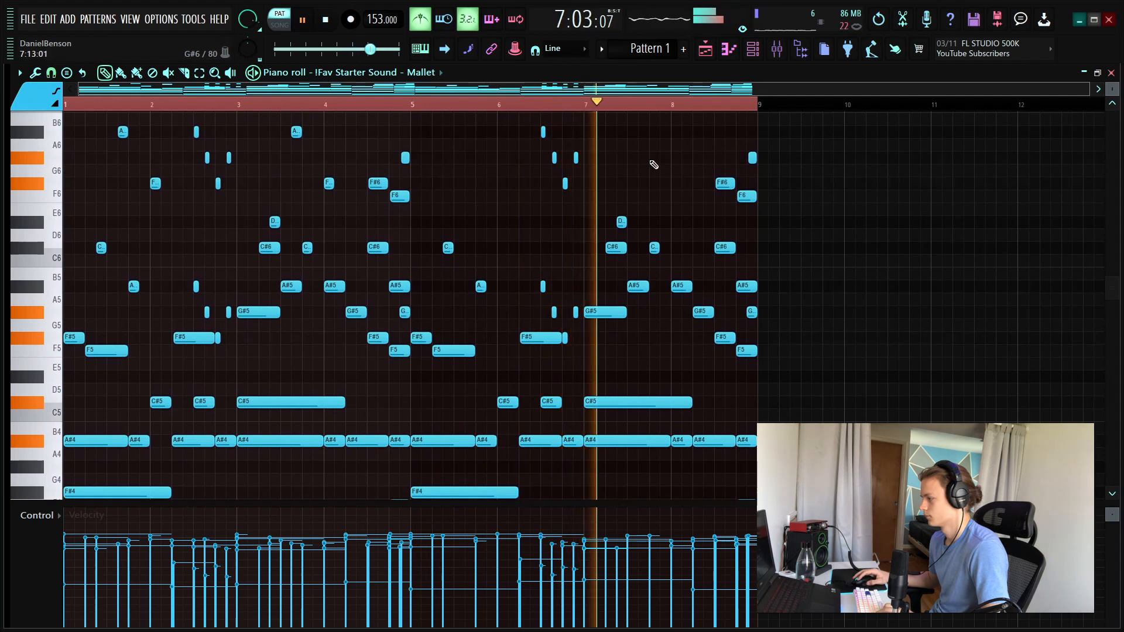
key("space")
left_click(452, 105)
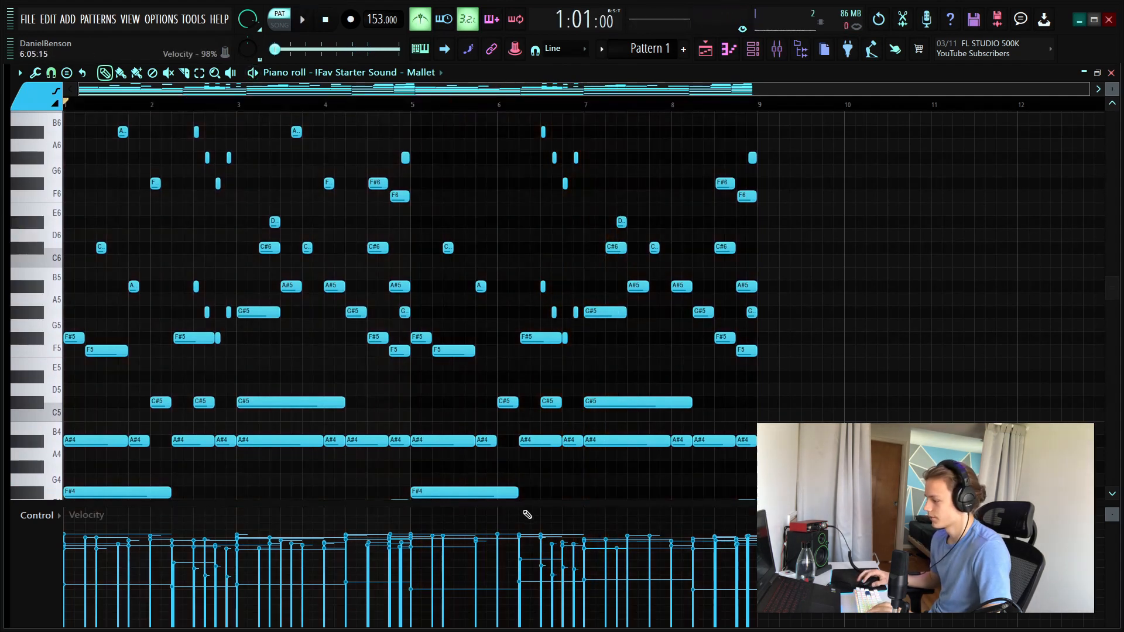
right_click(523, 503)
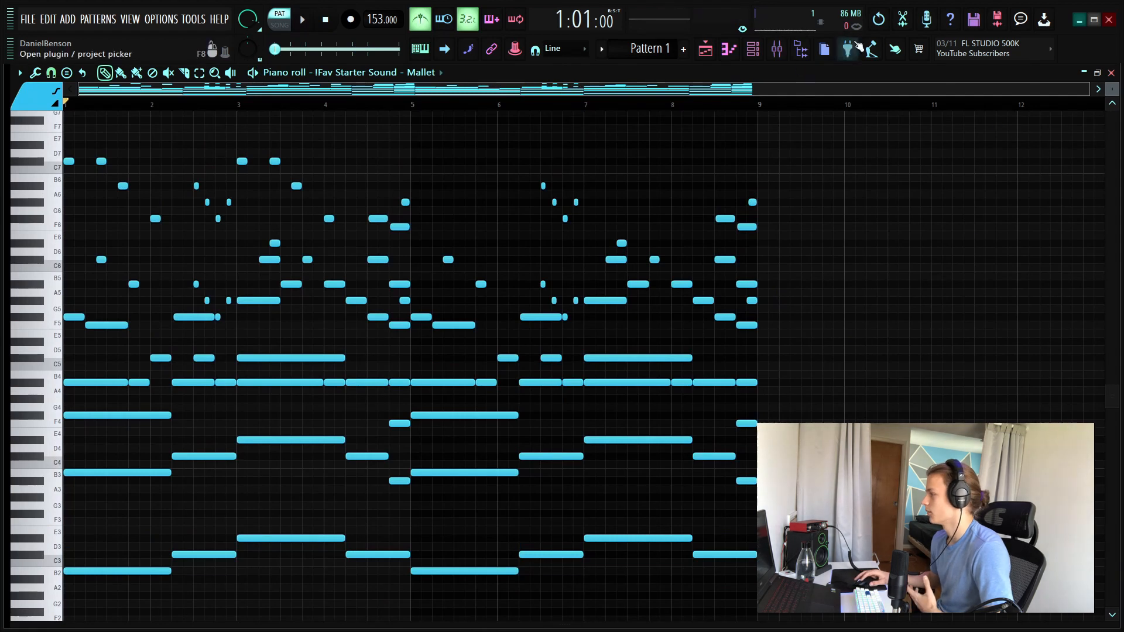
left_click(777, 51)
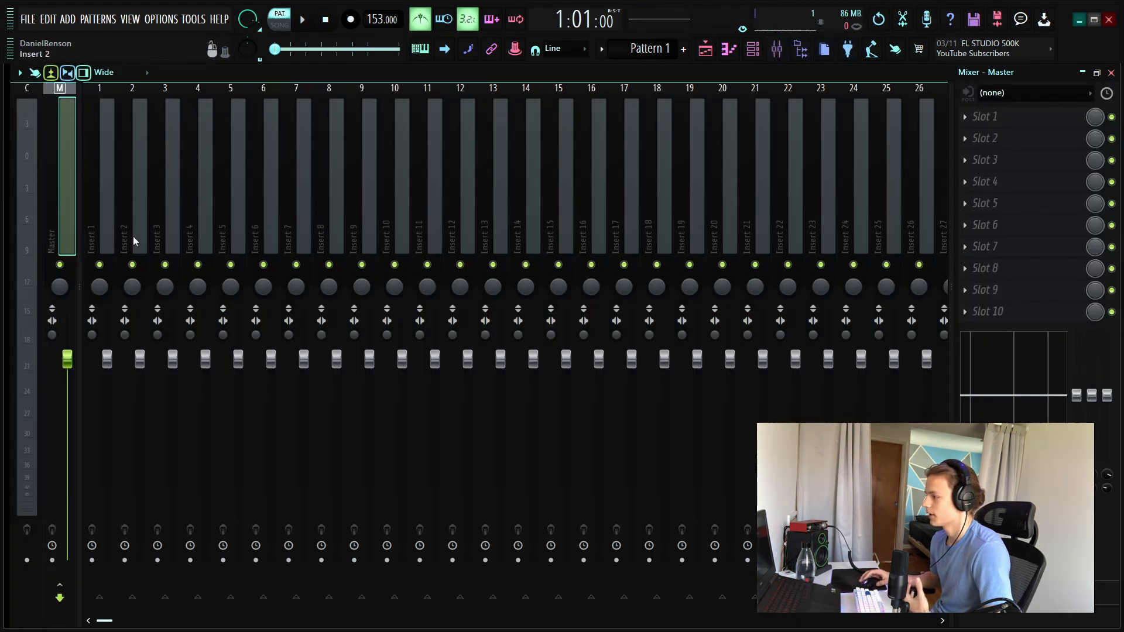
left_click(706, 49)
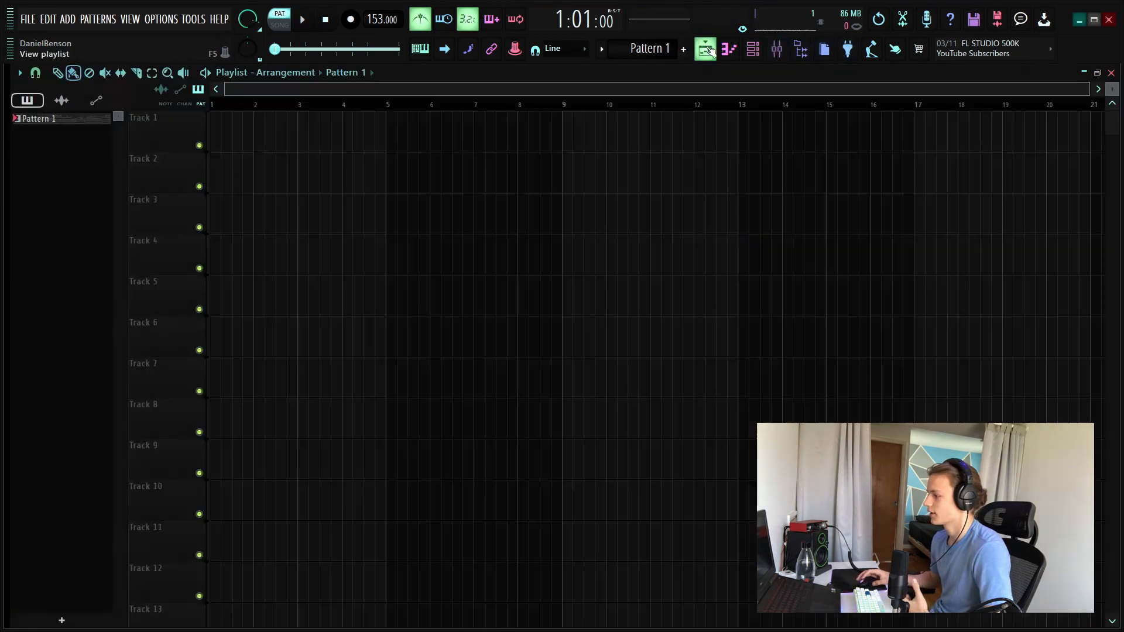
left_click(778, 53)
left_click(705, 50)
Replace the mallet channel's instrument with Serum and set its channel volume to 60% while auditioning the pattern
left_click(755, 49)
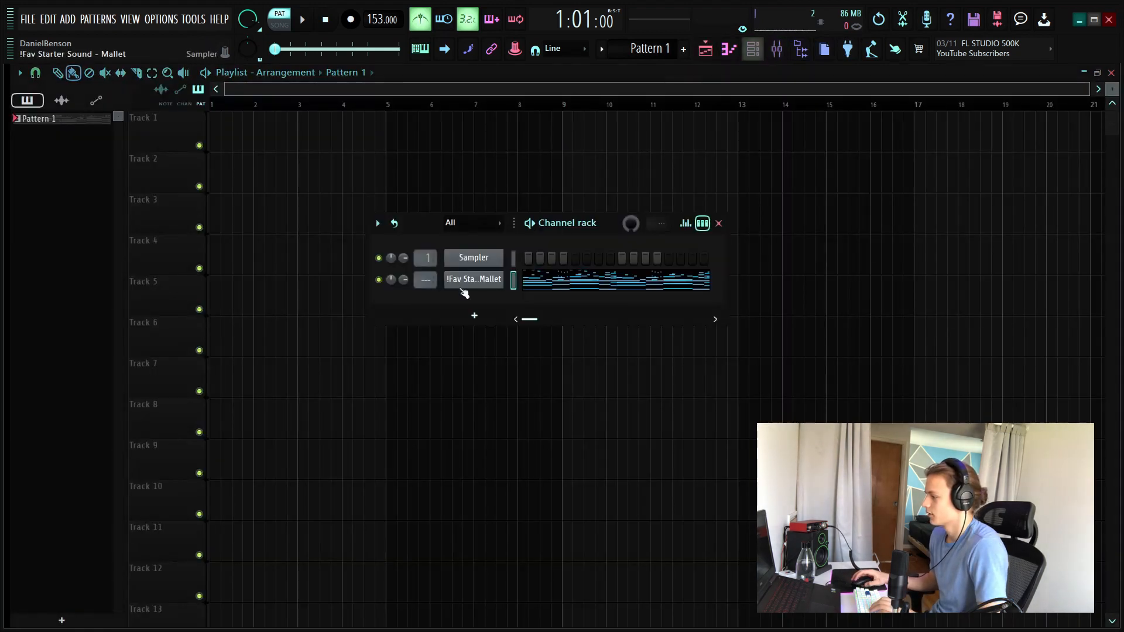
right_click(466, 282)
mouse_move(552, 396)
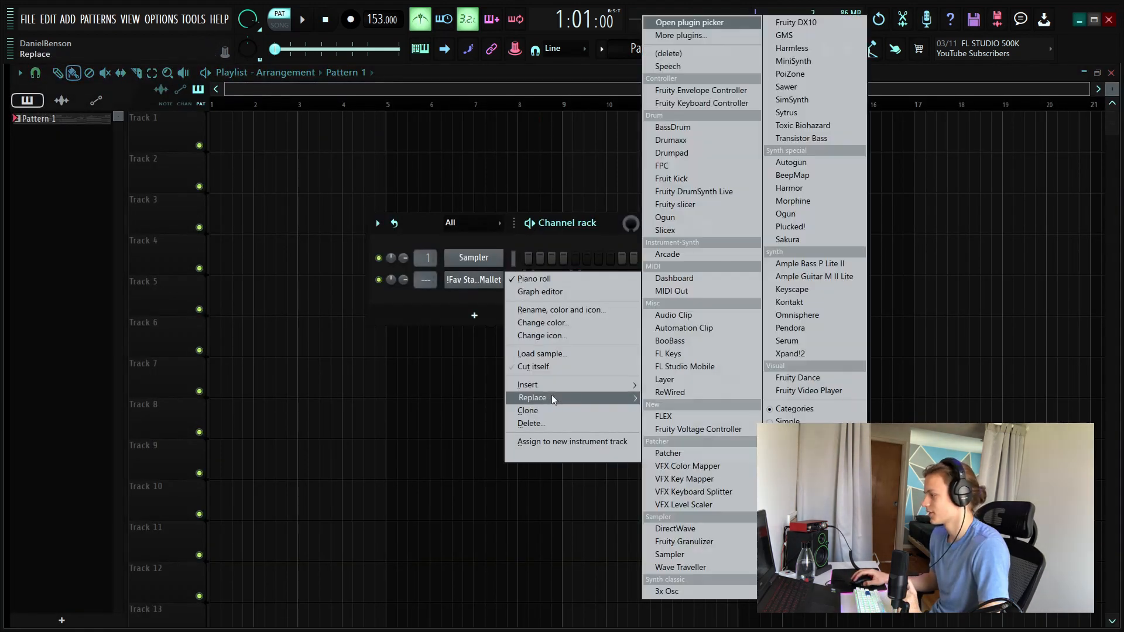
left_click(831, 345)
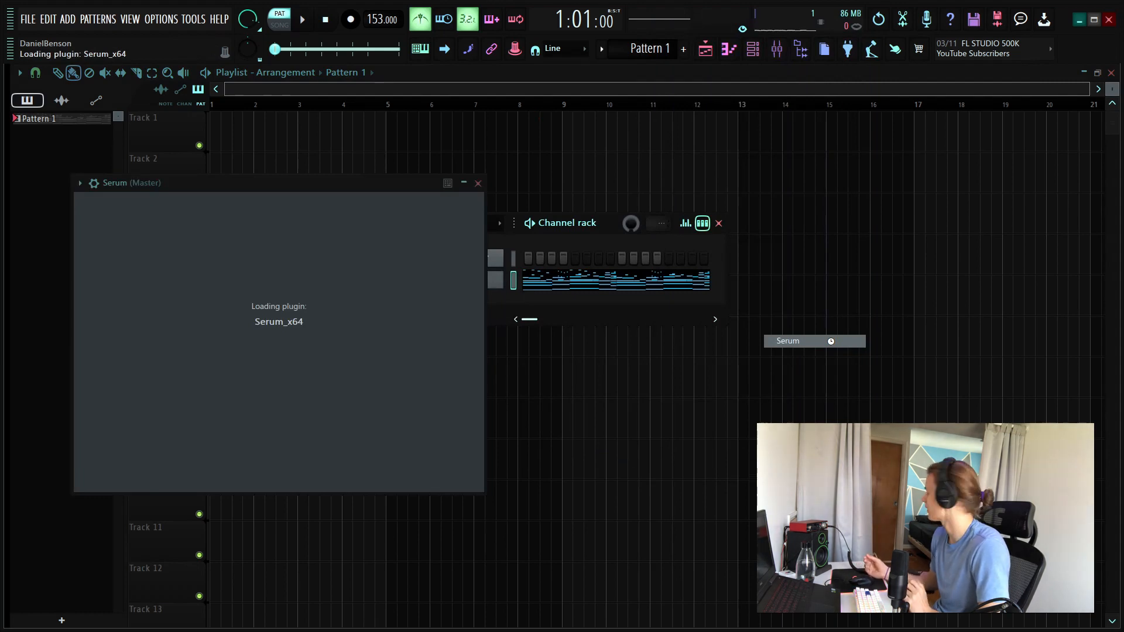
key("space")
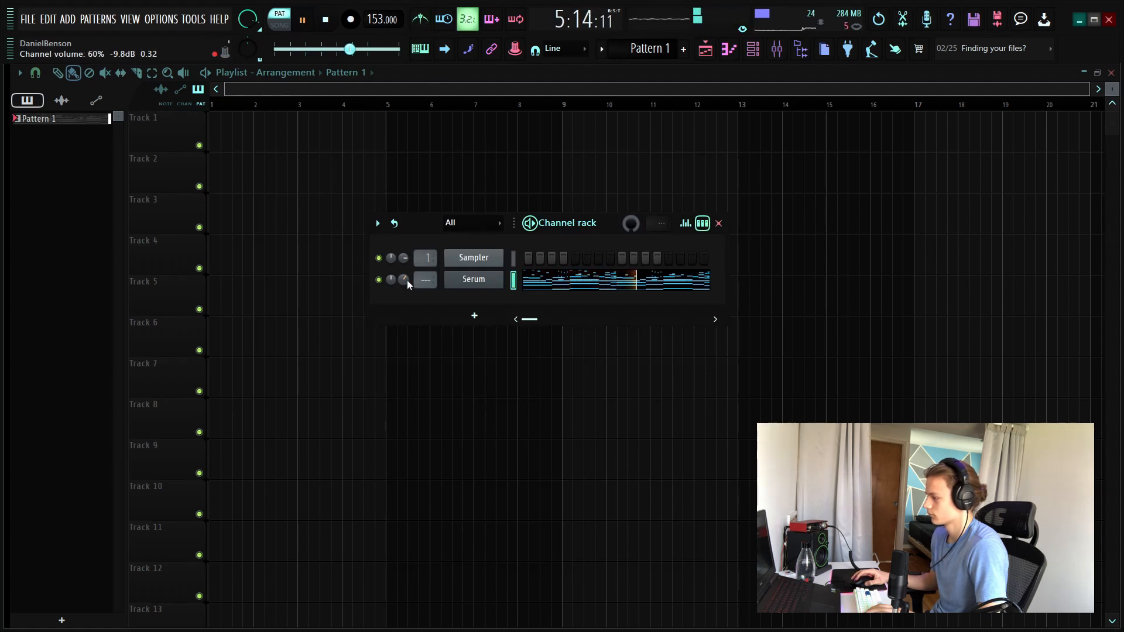
key("space")
Strum all notes of the Serum melody with a start time of 0:01 and preserved ends, auditioning the effect
left_click(473, 280)
scroll(407, 314, "down", 5)
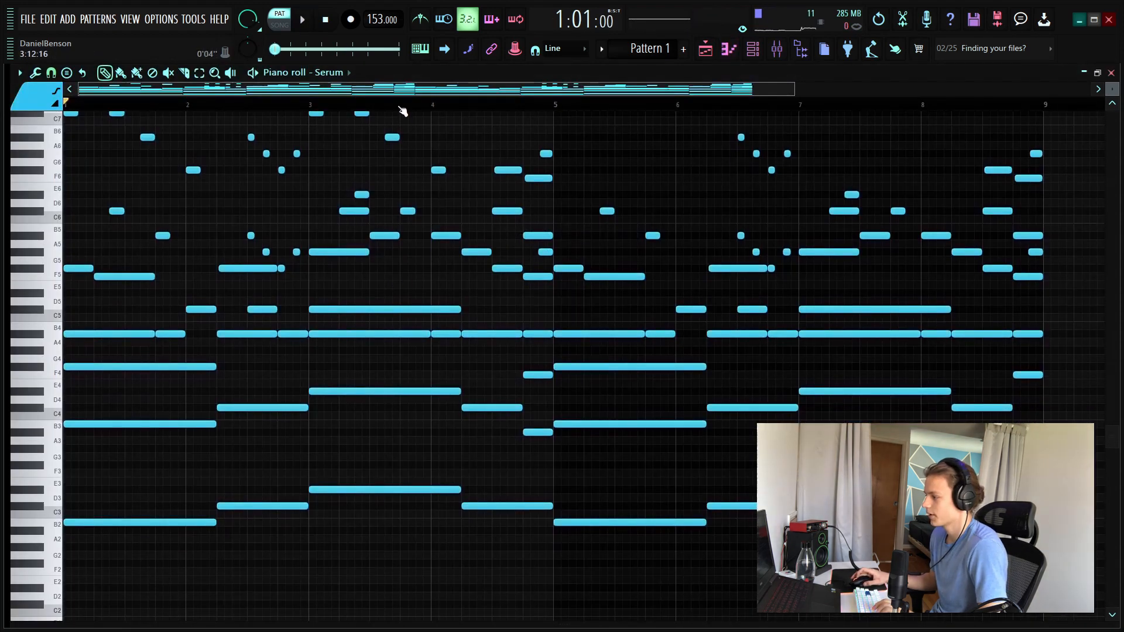
key("ctrl+a")
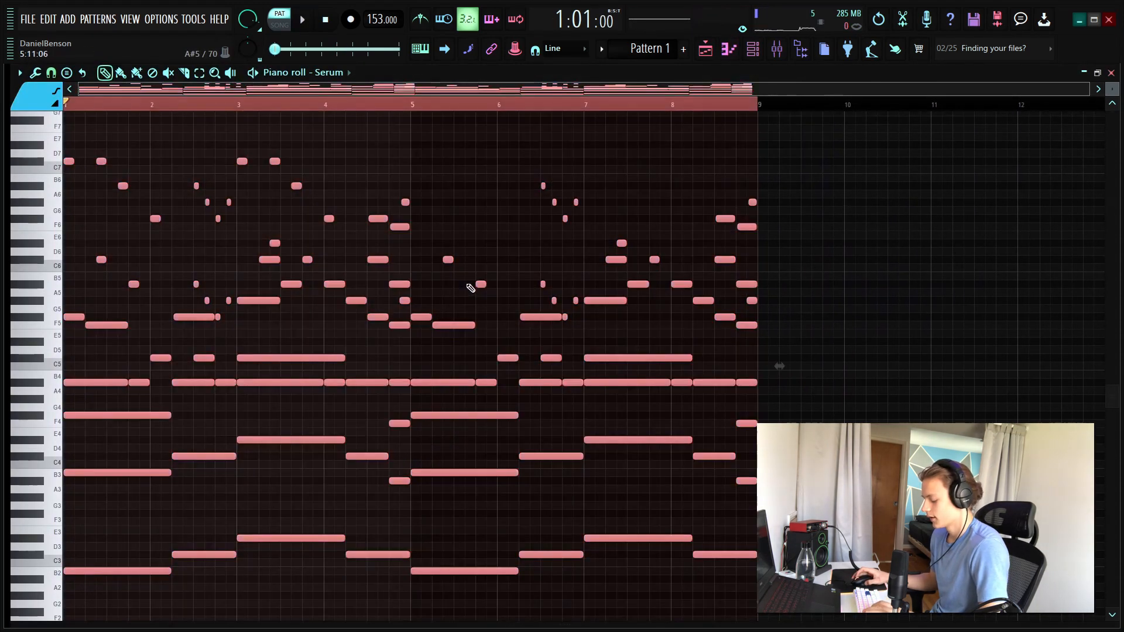
key("alt+s")
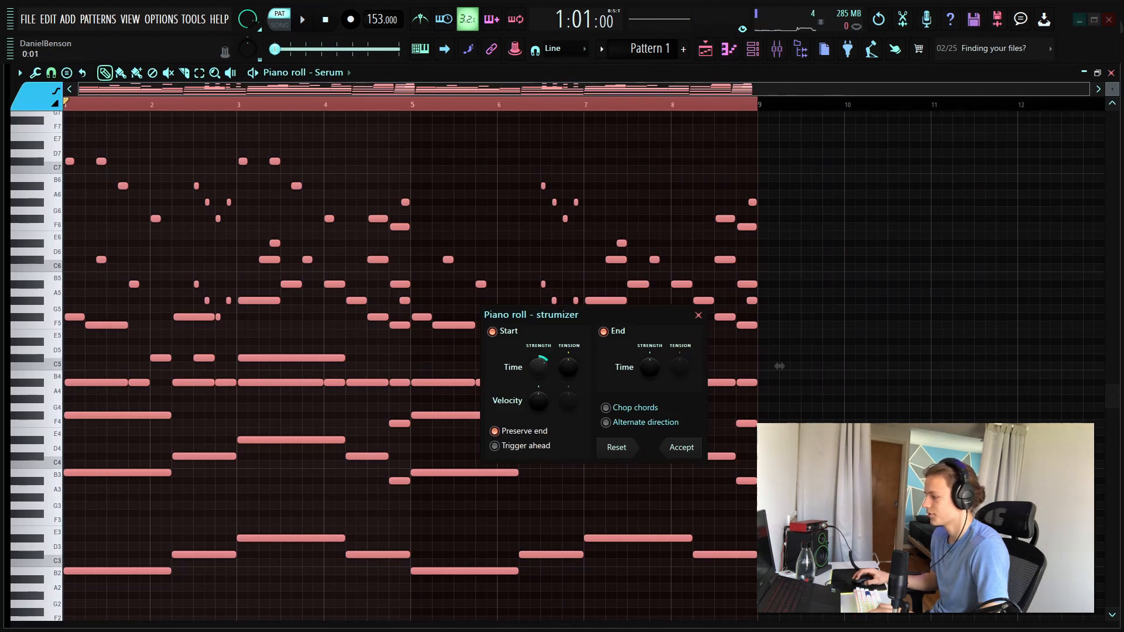
key("space")
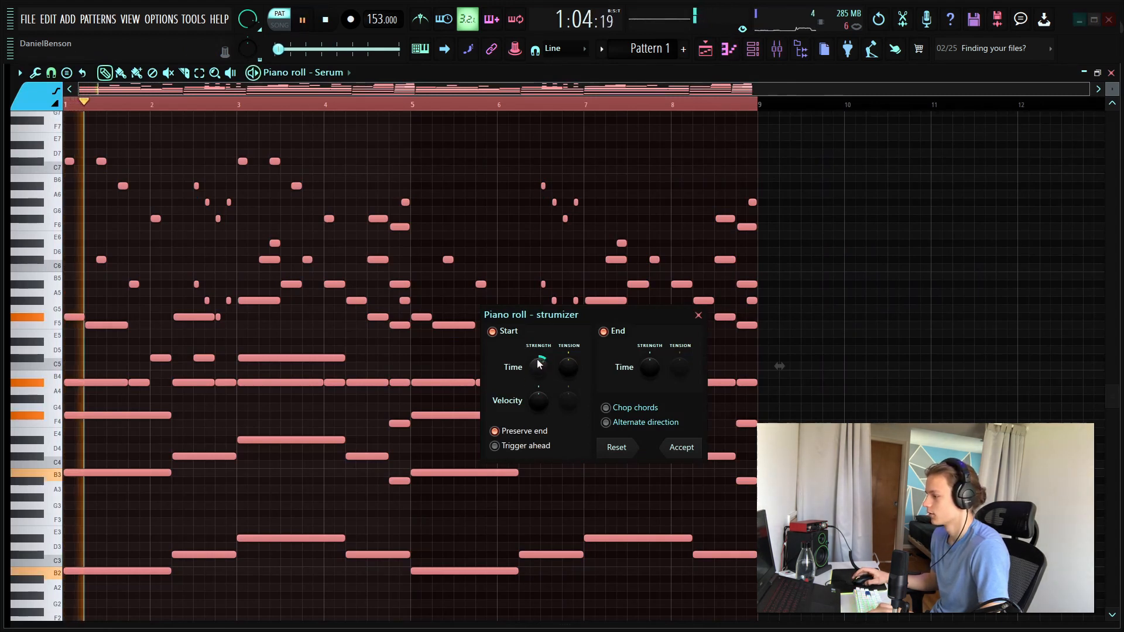
key("space")
key("space")
left_click(684, 447)
key("space")
Add a second Serum channel and load the preset BASS - Destroy from the Omega Serum Bank
left_click(810, 366)
right_click(809, 368)
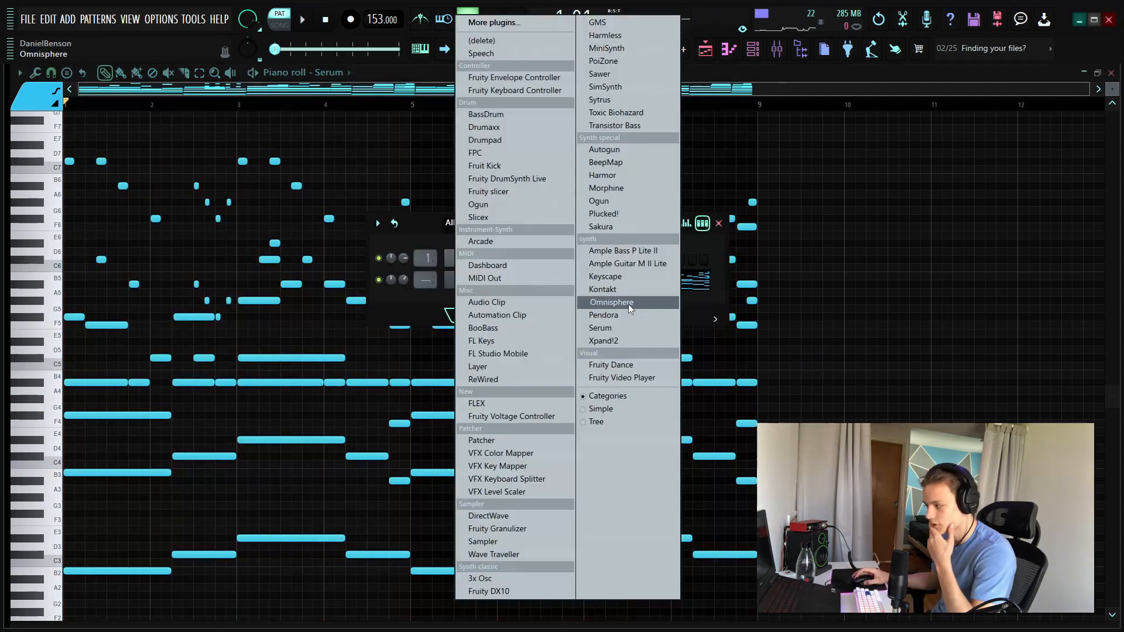
left_click(618, 329)
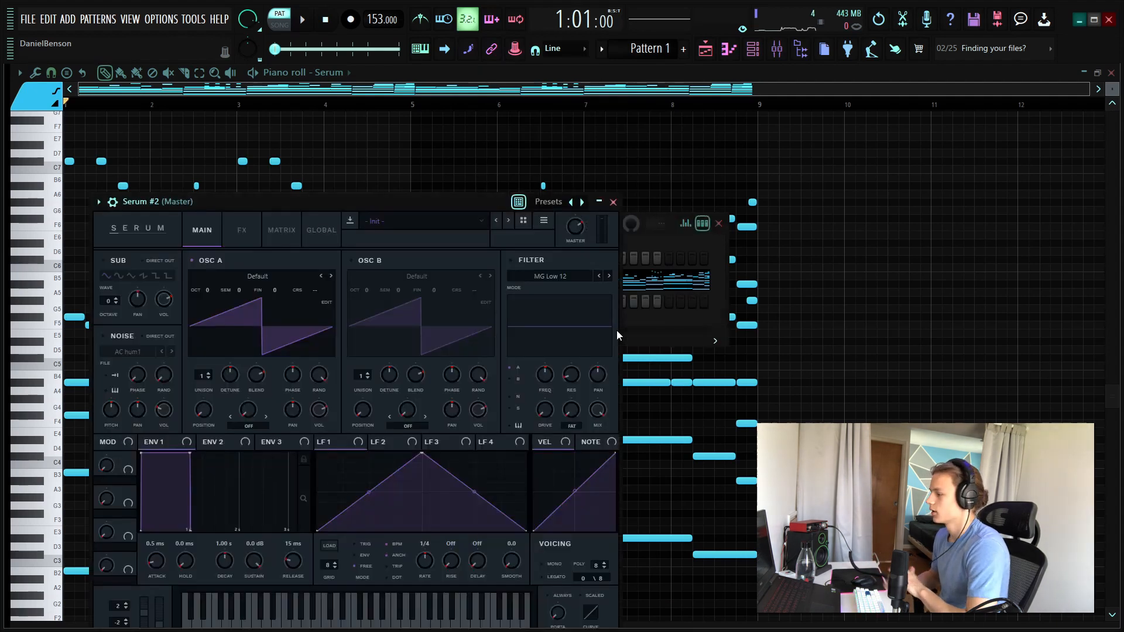
left_click(370, 221)
mouse_move(526, 217)
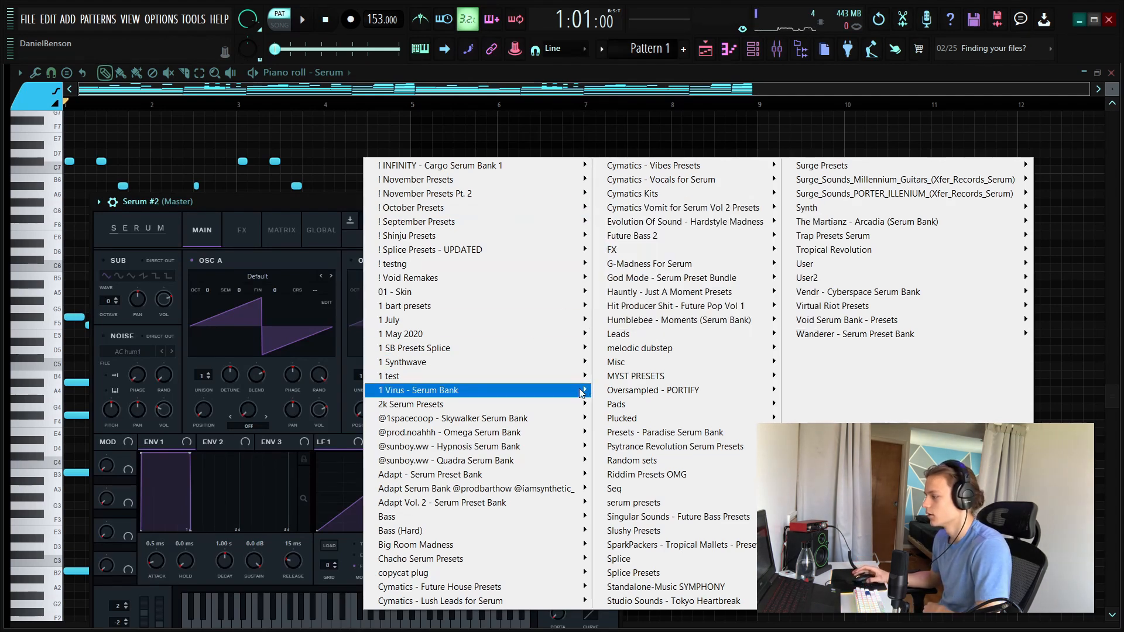
mouse_move(521, 463)
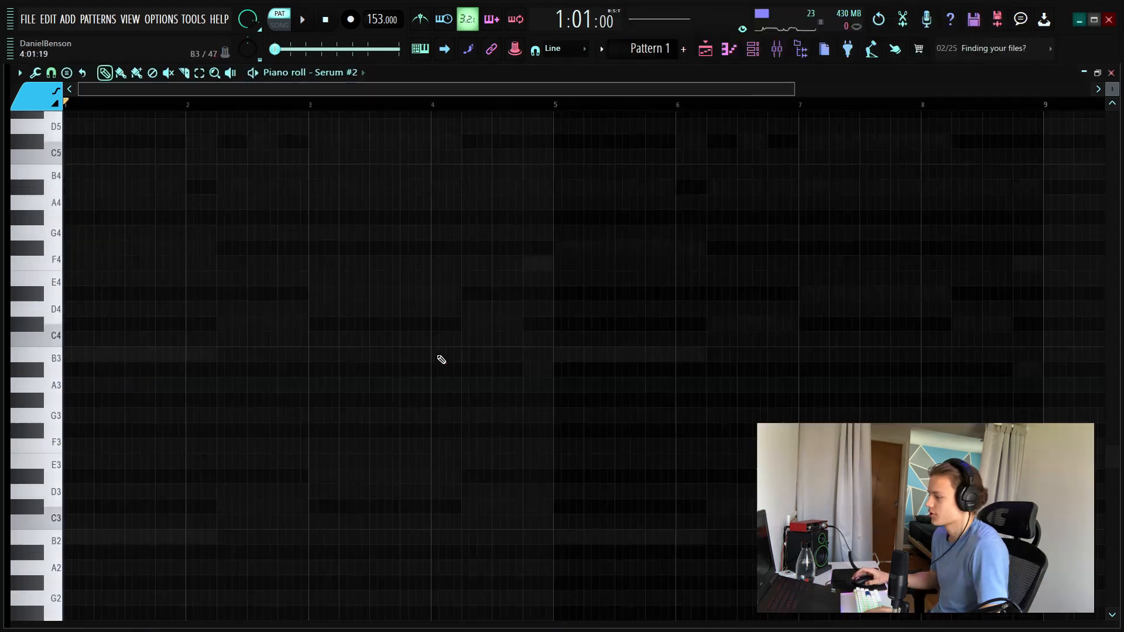
Draw short bass notes B3 at 1:01, C#4 at 2:05, D#4 at 3:01, C#4 at 4:05 and A#3 at 4:13 for Serum #2
scroll(441, 359, "down", 1)
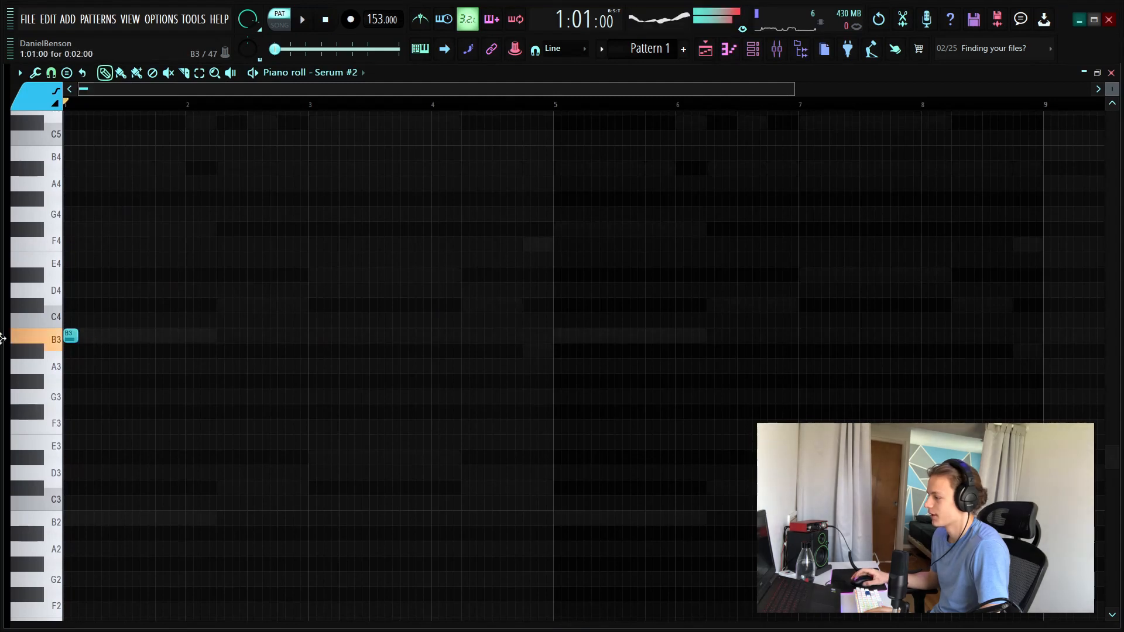
scroll(191, 96, "up", 4)
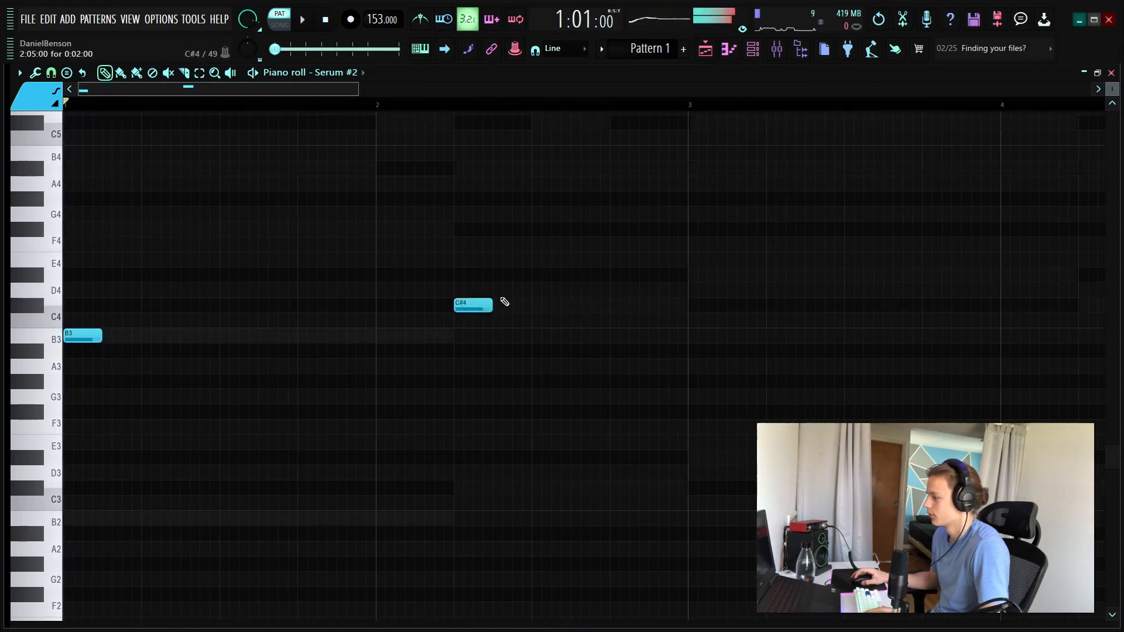
scroll(571, 95, "down", 4)
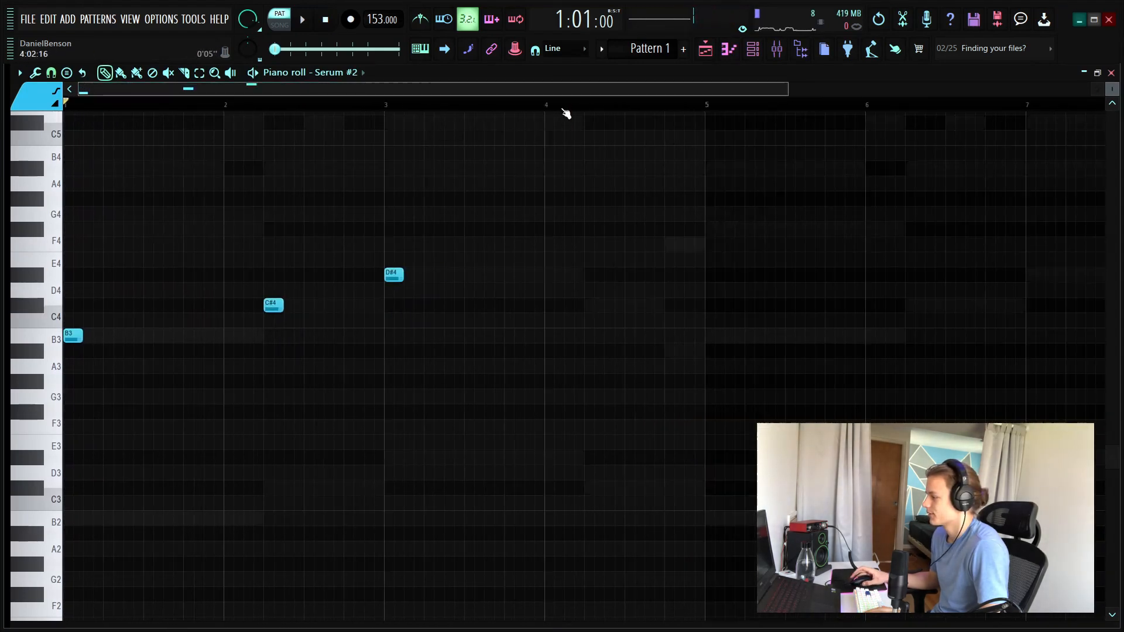
left_click(466, 306)
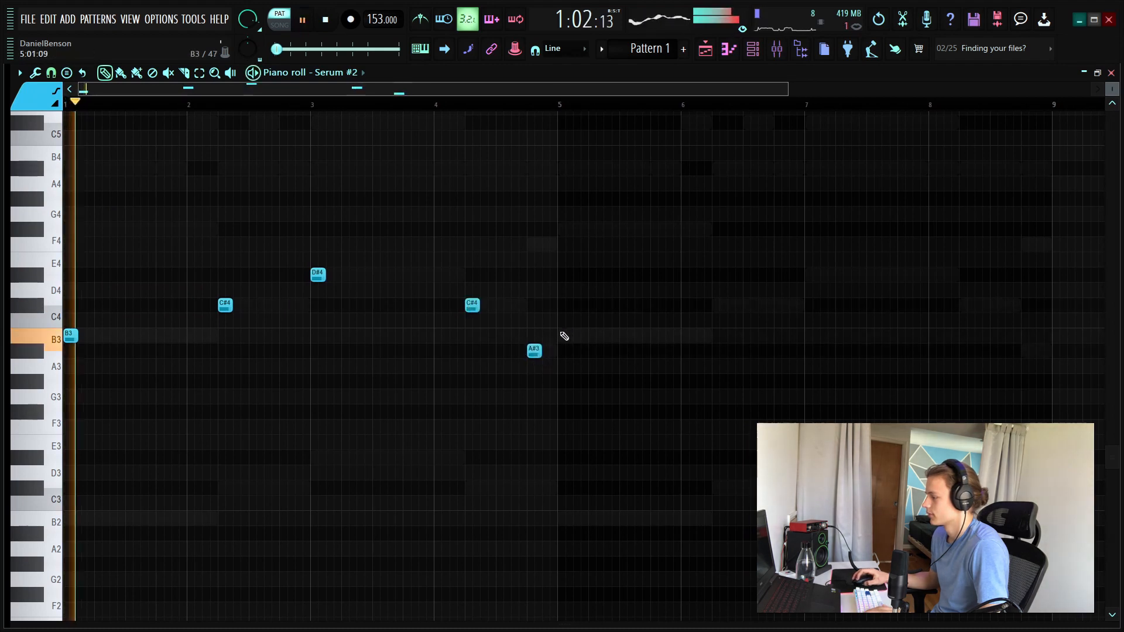
Lengthen the bass notes so each reaches the following one, and duplicate the four bars into bars 5 to 8
key("ctrl+l")
key("space")
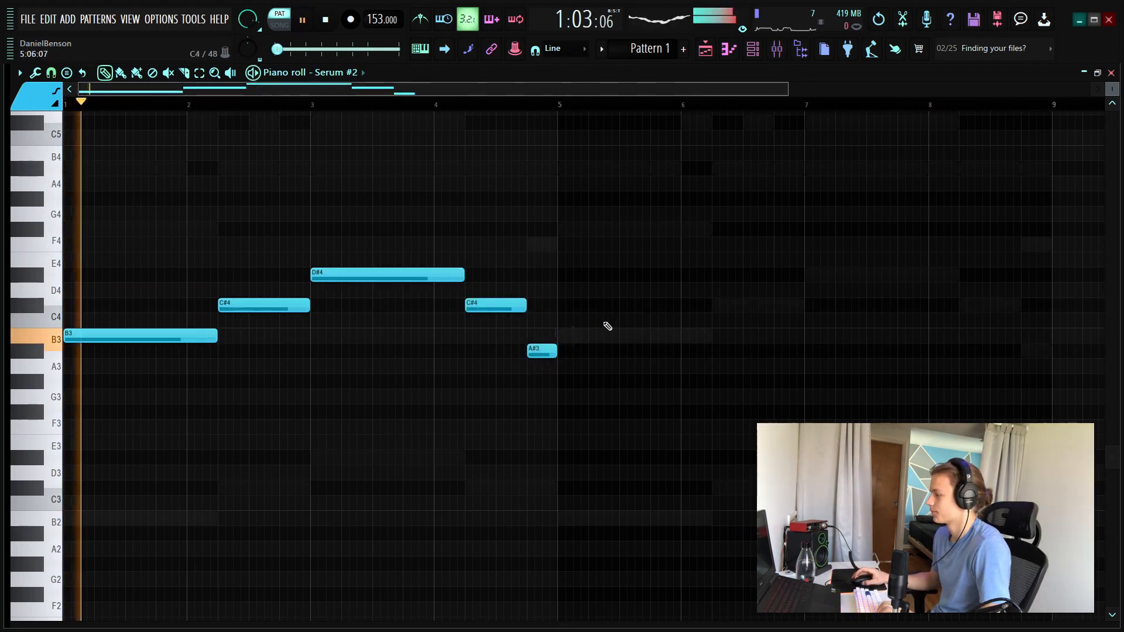
key("ctrl+a")
key("ctrl+b")
scroll(430, 121, "down", 3)
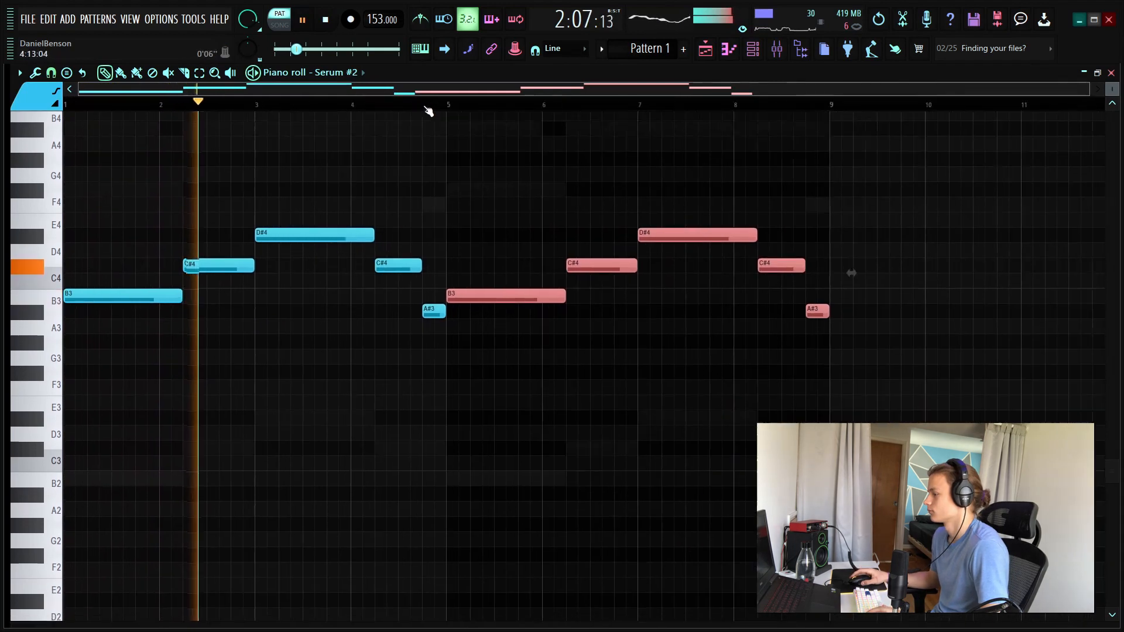
Transpose all the bass notes of Serum #2 one octave down and play the pattern
left_click(409, 203, "ctrl")
left_click(753, 48)
key("space")
key("ctrl+a")
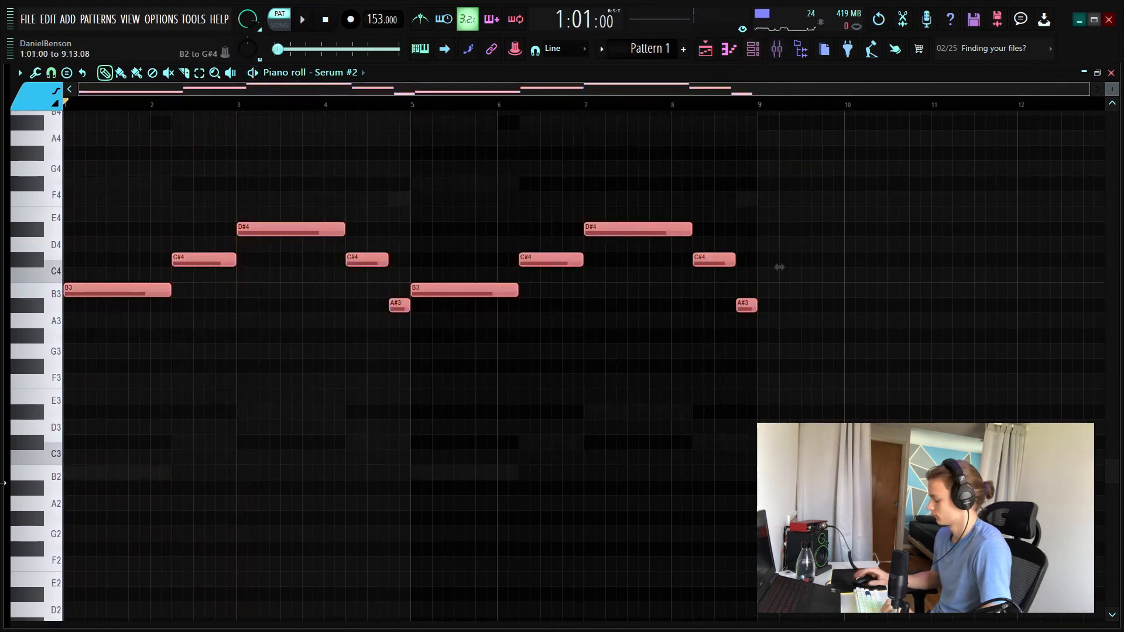
key("ctrl+Down")
key("space")
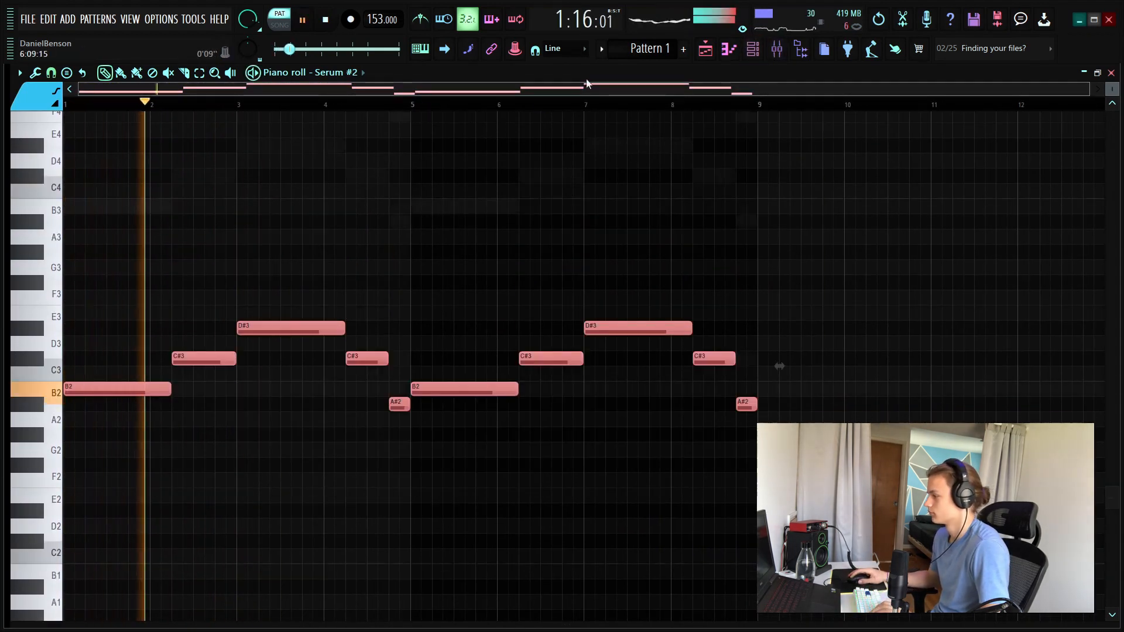
Lower the Serum #2 channel's volume during playback and open its plugin window
left_click(753, 49)
left_click_drag(409, 302, 409, 329)
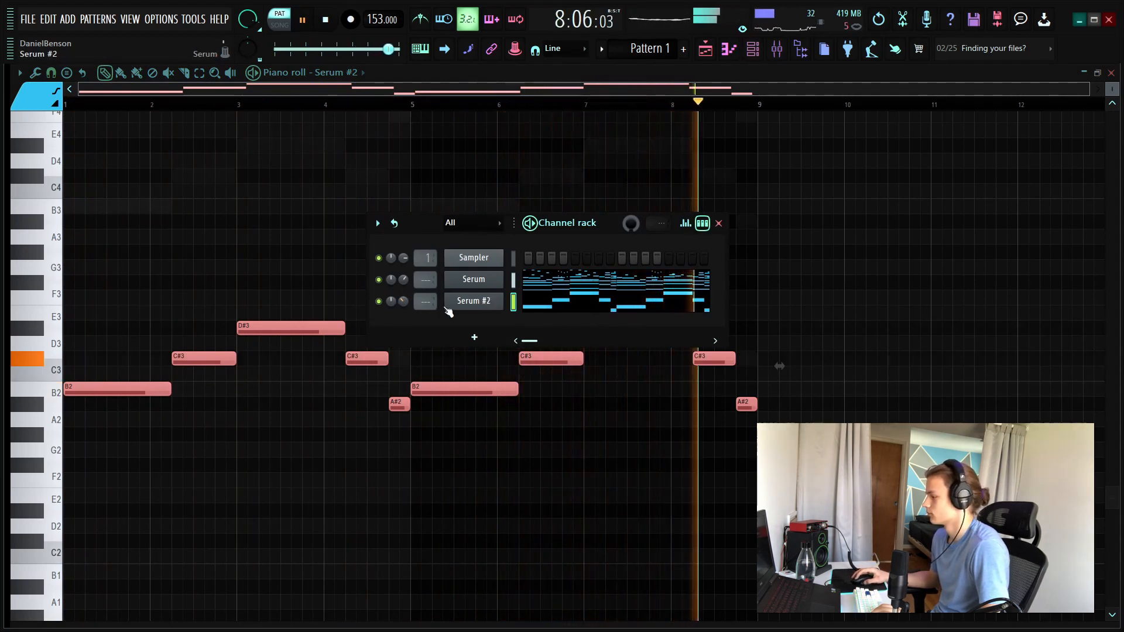
left_click(476, 302)
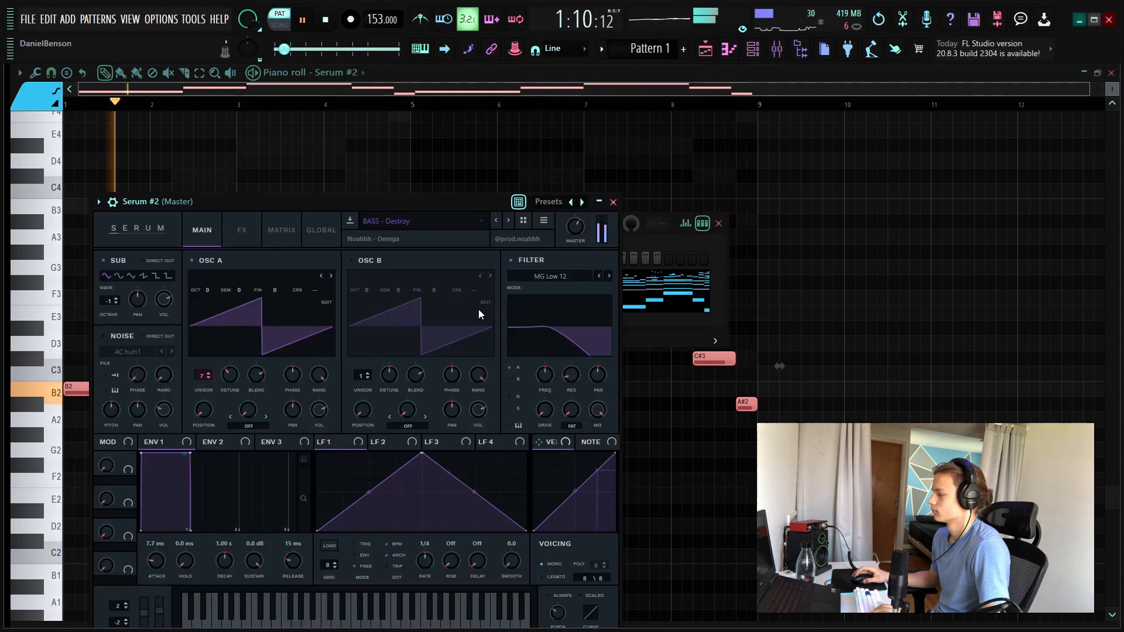
Stop playback, close Serum #2 and load the preset MALLET - Toy Cup in a new Serum #3 channel
key("space")
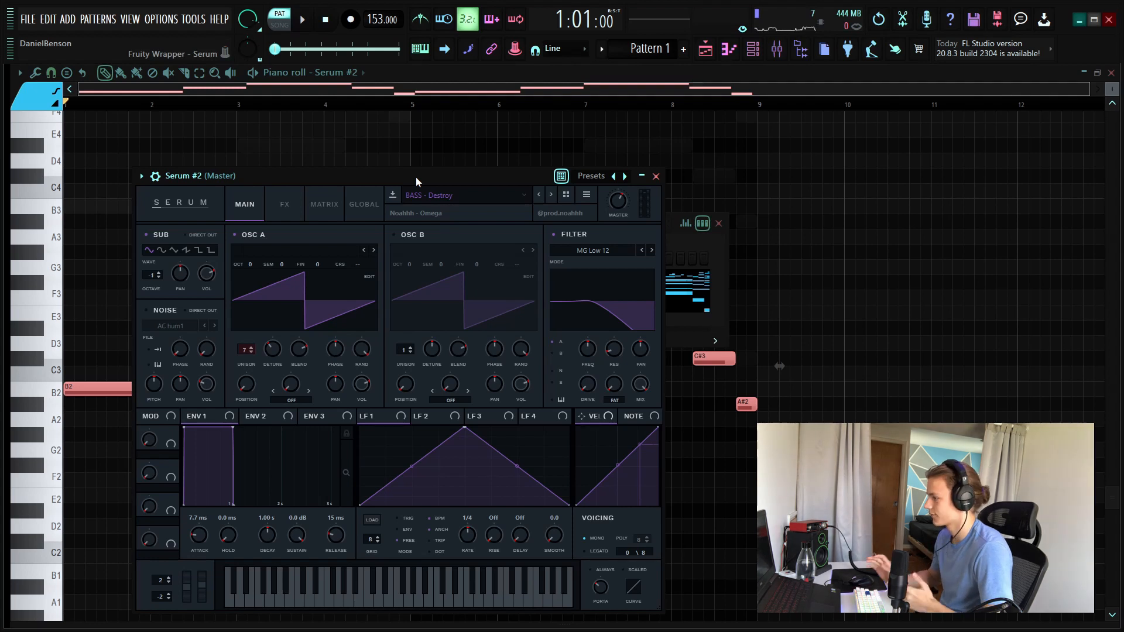
left_click(654, 181)
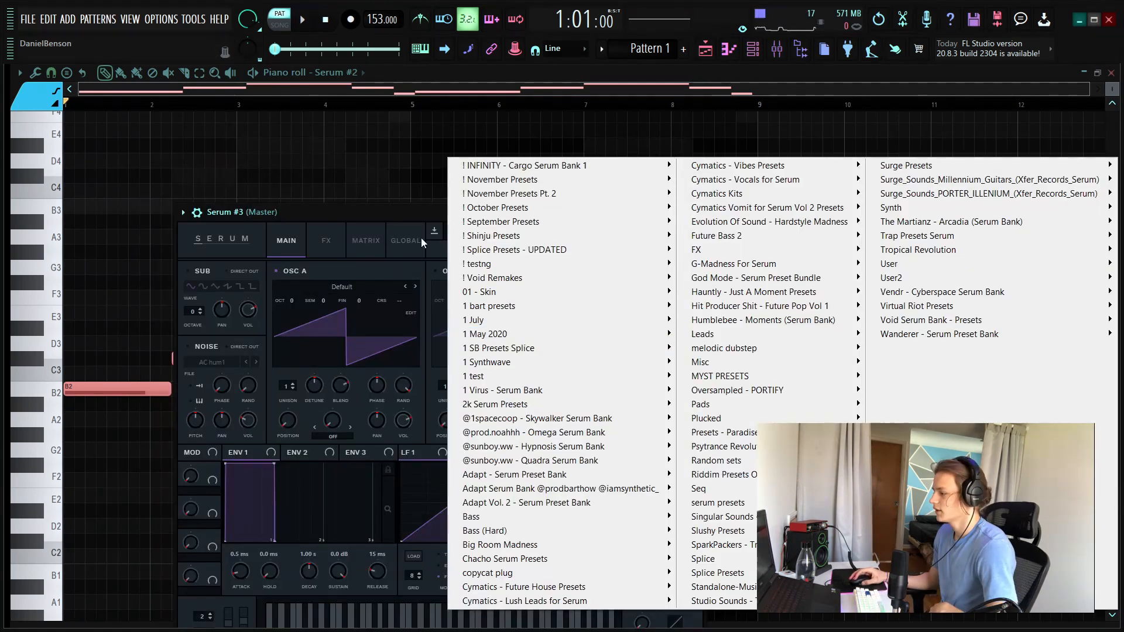
left_click(352, 210)
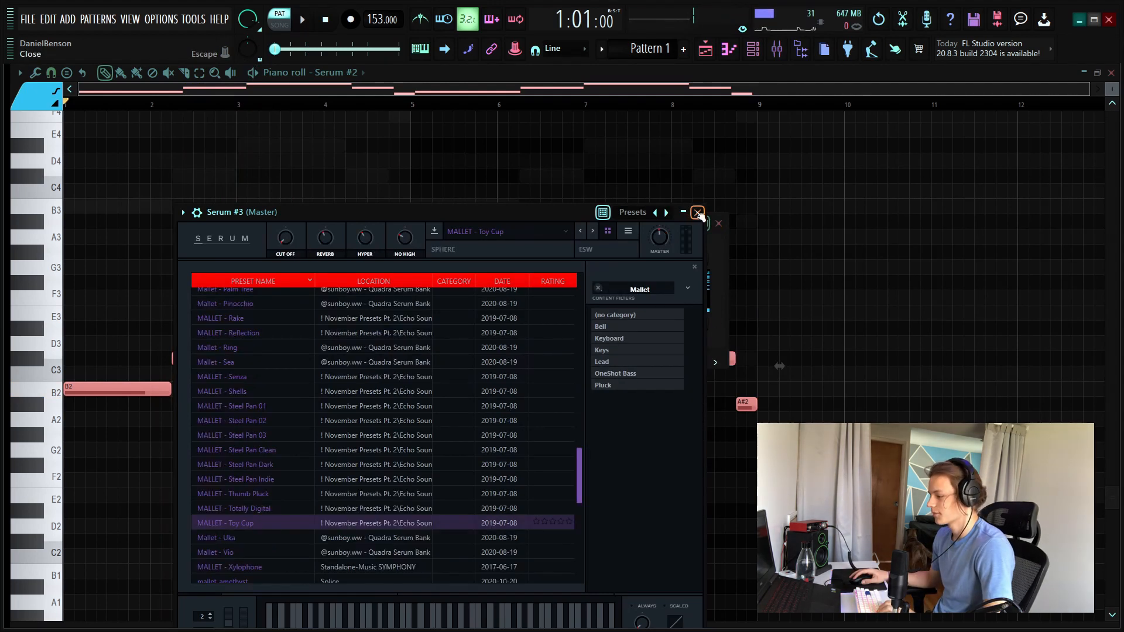
left_click(697, 213)
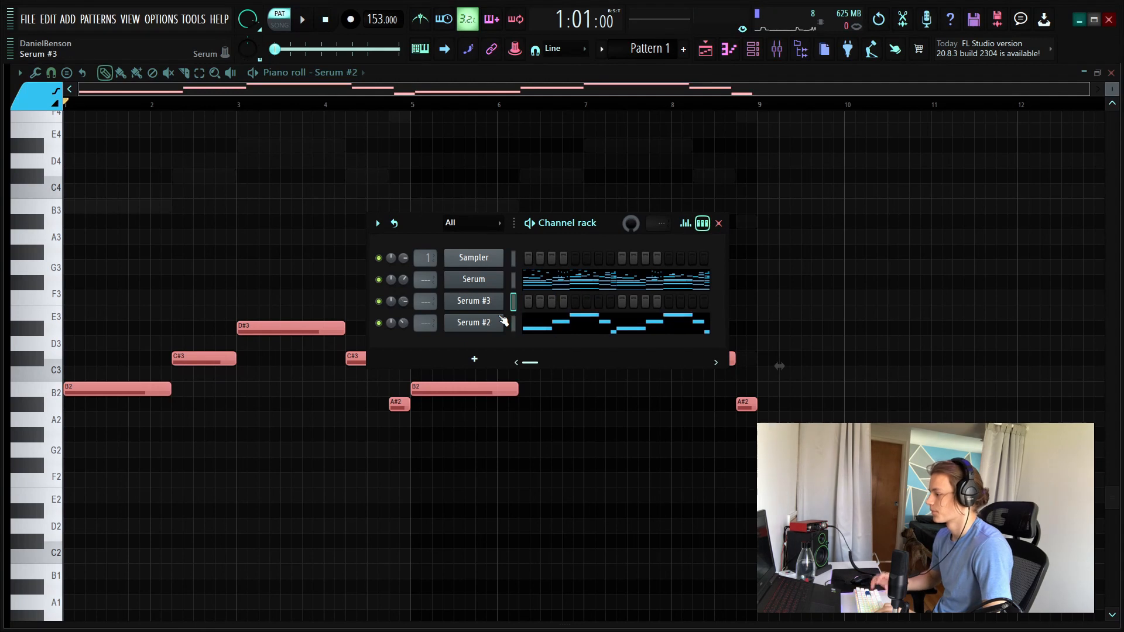
Open the Serum #3 channel's piano roll and draw short notes B3 at 1:01 and F#4 at 1:03
right_click(502, 302)
left_click(536, 300)
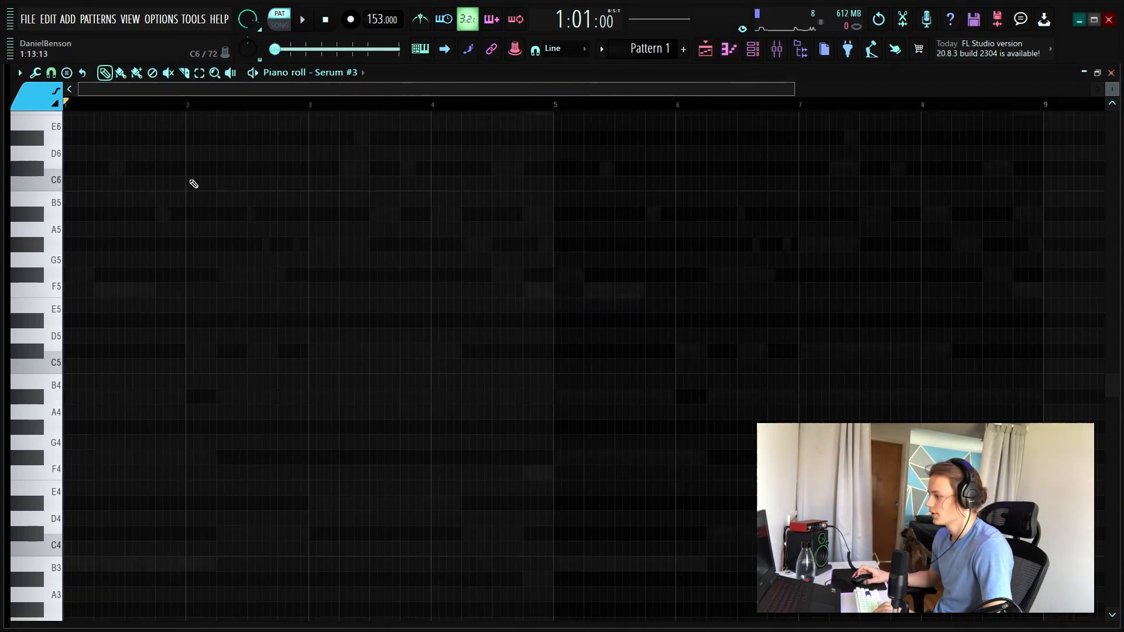
scroll(194, 184, "up", 5)
scroll(223, 105, "up", 4)
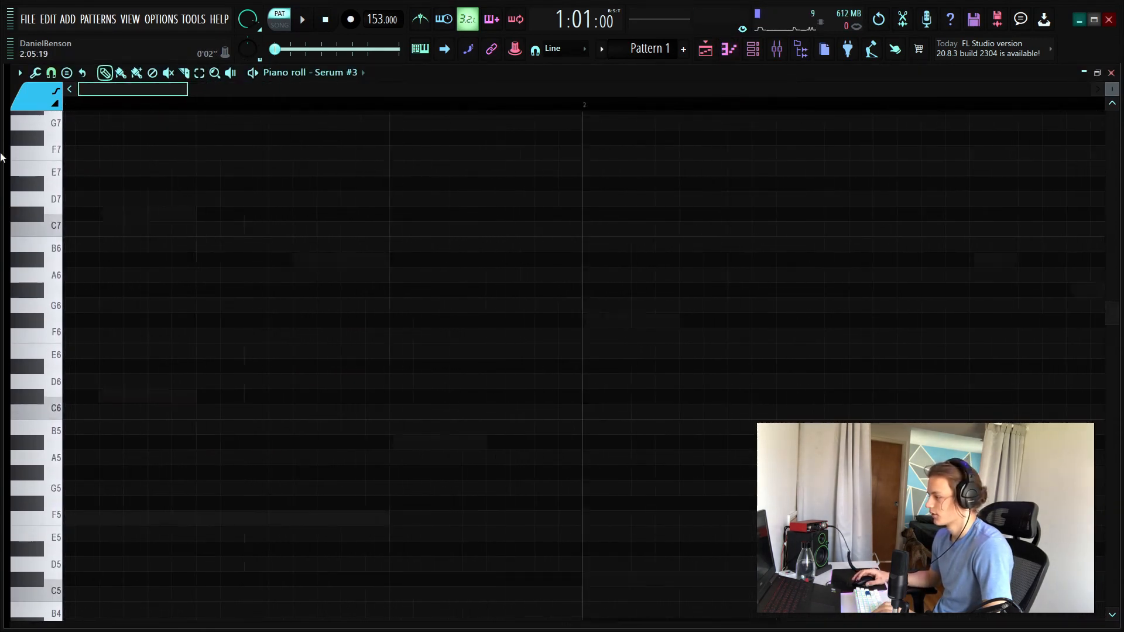
scroll(579, 299, "up", 2)
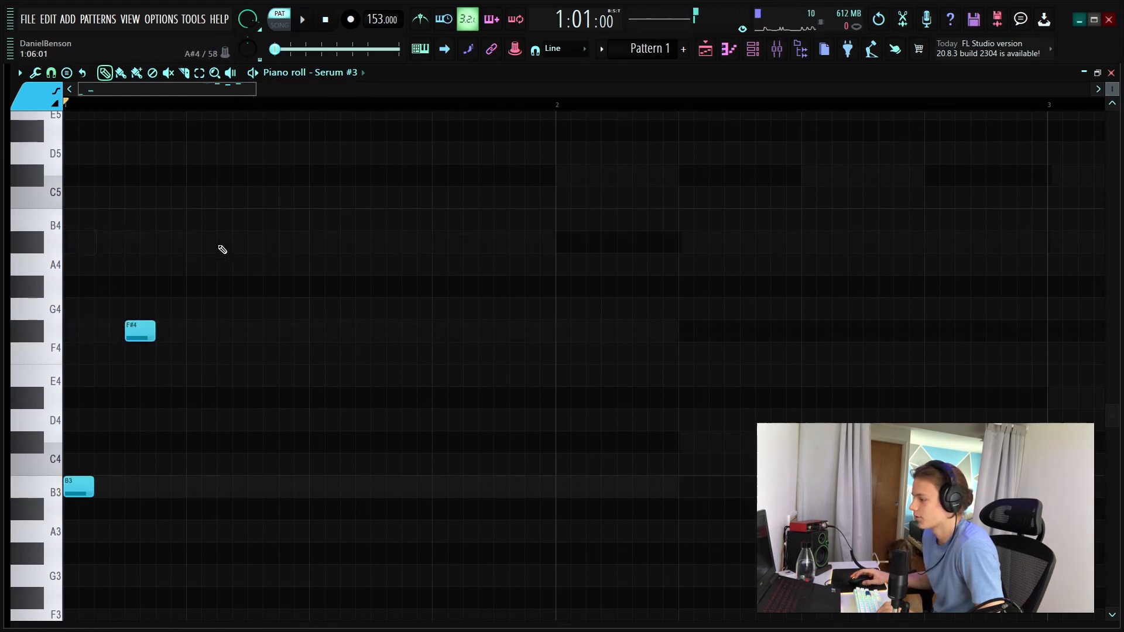
Reposition the F#4 to 1:07 after trying 1:05, and draw a short A#4 at 1:13
key("space")
left_click(192, 332)
key("space")
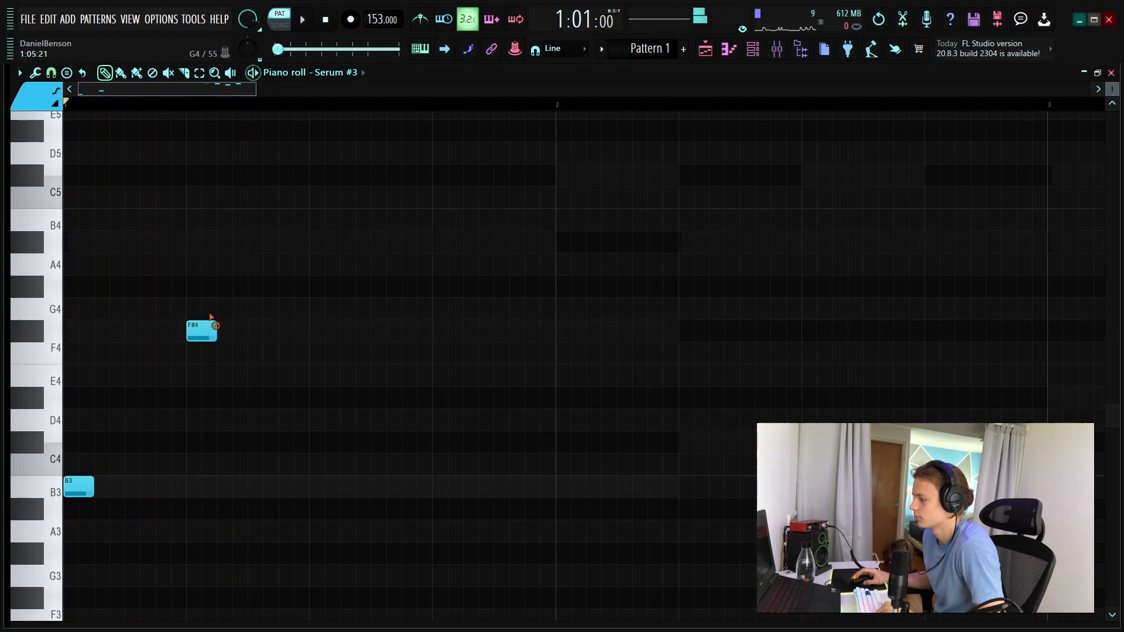
right_click(211, 325)
key("space")
left_click(251, 332)
left_click(455, 243)
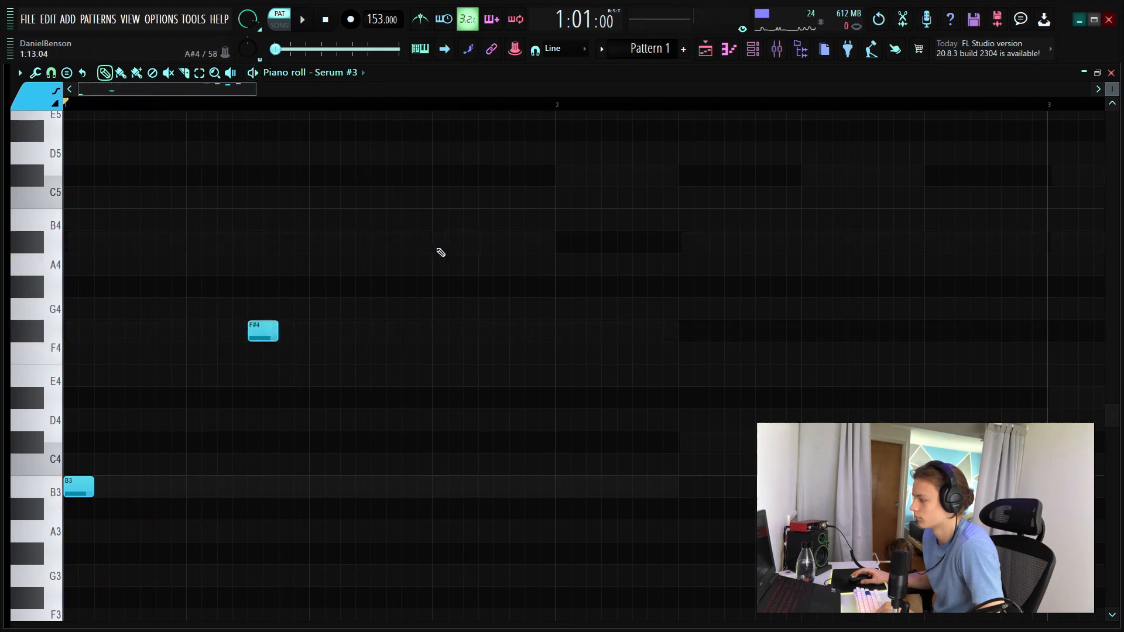
Continue the melody during playback with C#5 at 2:01, A#4 at 2:09, D#4 at 3:01, A#4 at 3:07 and C#5 at 3:13
key("space")
scroll(427, 382, "down", 2)
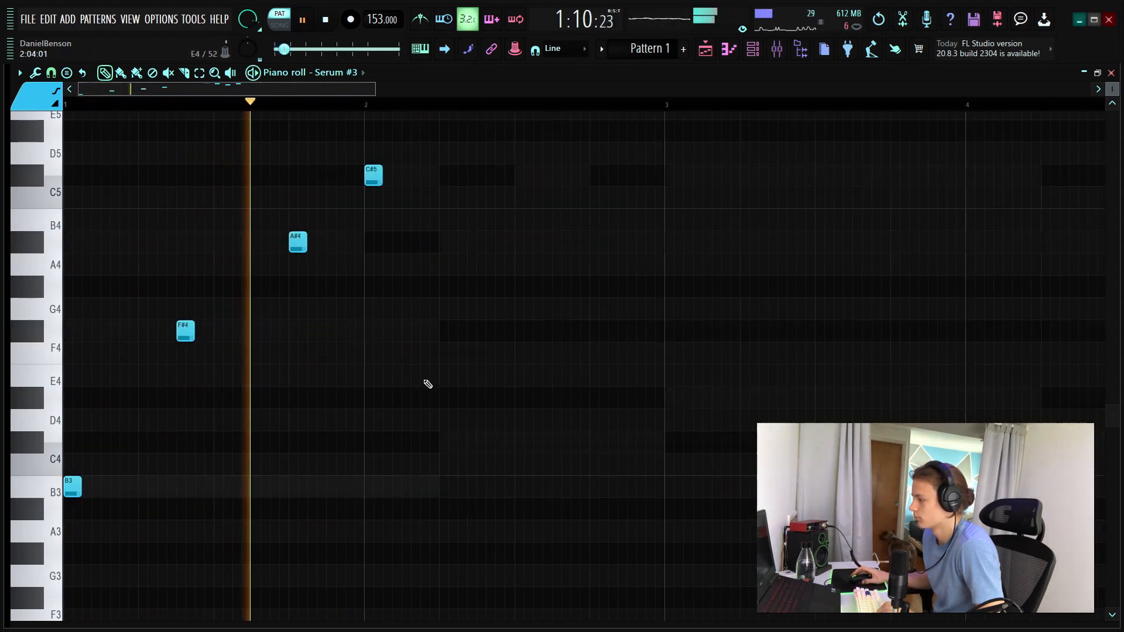
left_click(508, 244)
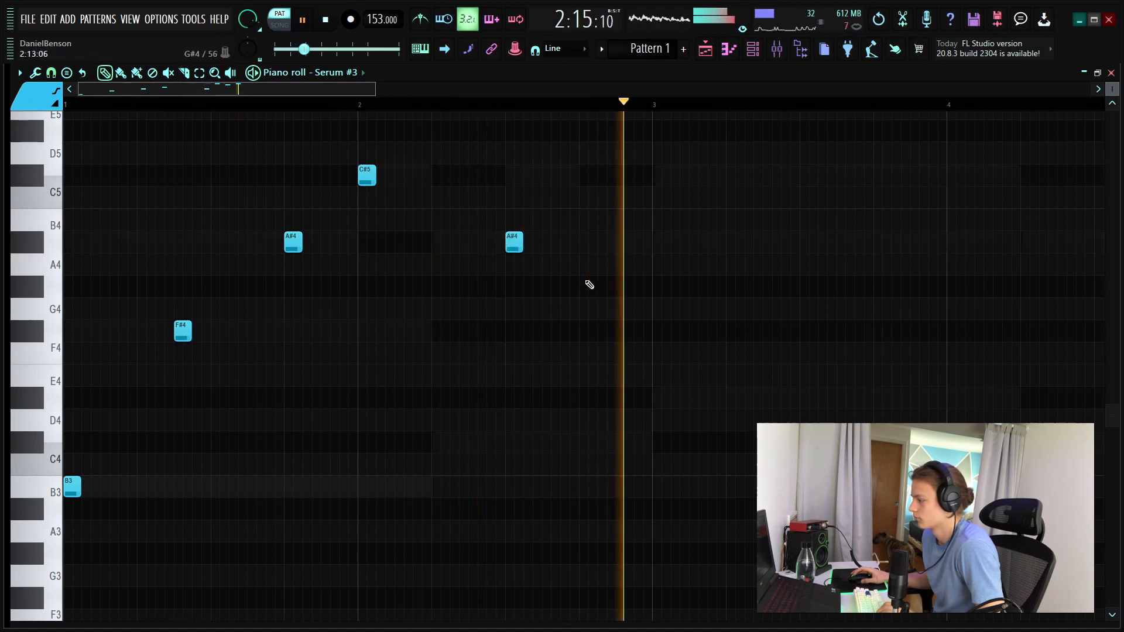
left_click(655, 398)
left_click(766, 247)
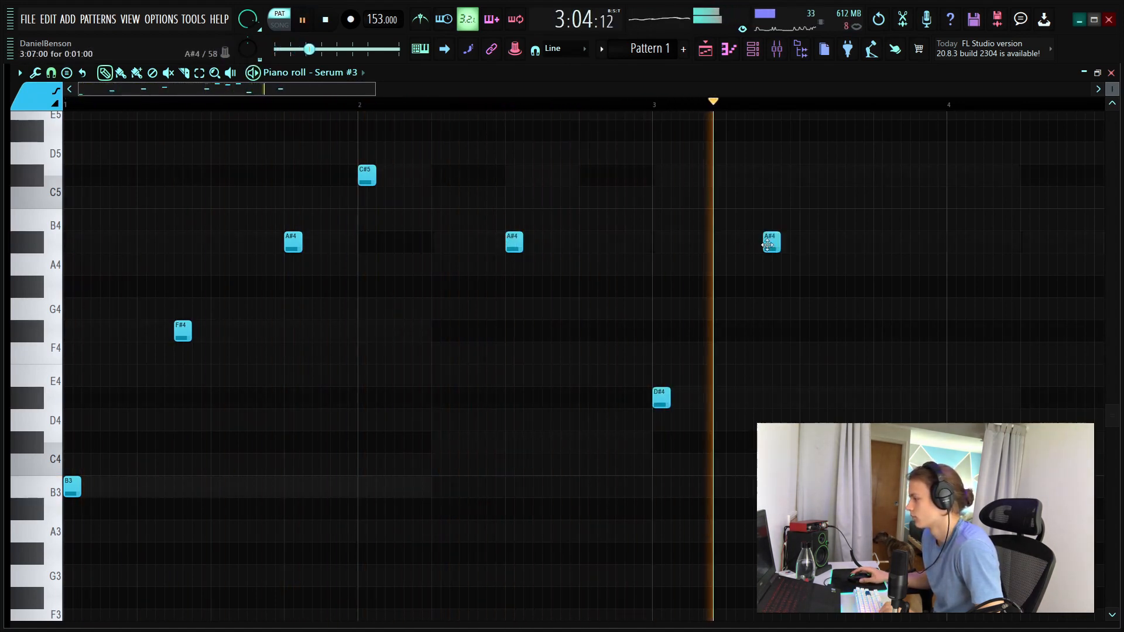
scroll(334, 123, "down", 3)
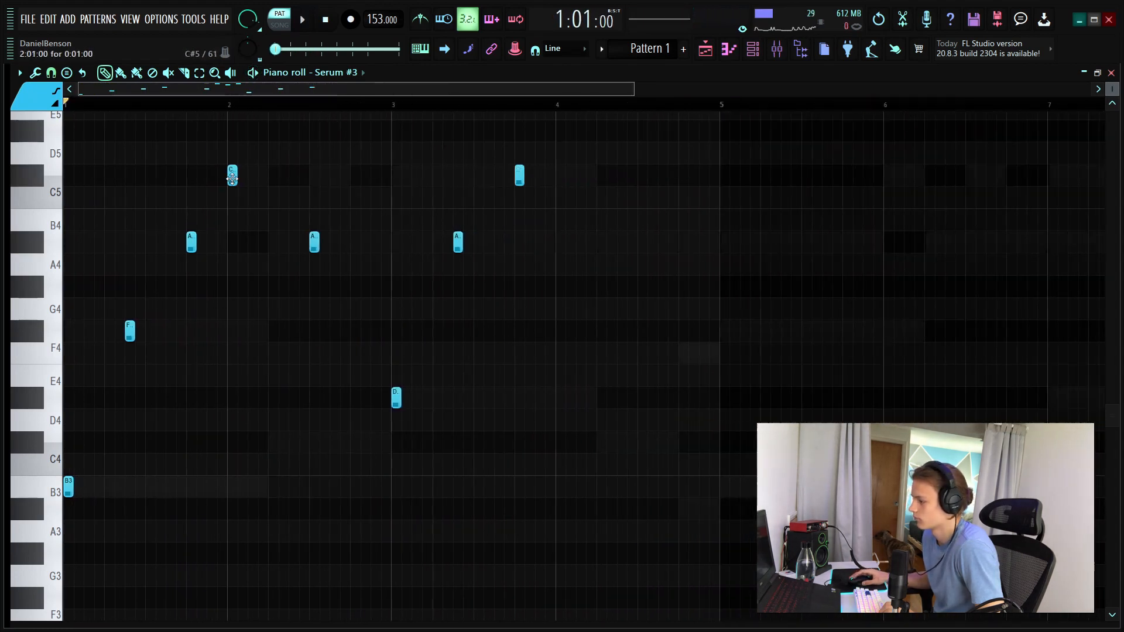
Delete every note in bar 2: the C#5, the A#4 and the four higher notes, checking with playback
right_click(228, 176)
key("space")
left_click(335, 287)
right_click(334, 287)
scroll(303, 344, "up", 2)
scroll(303, 343, "up", 2)
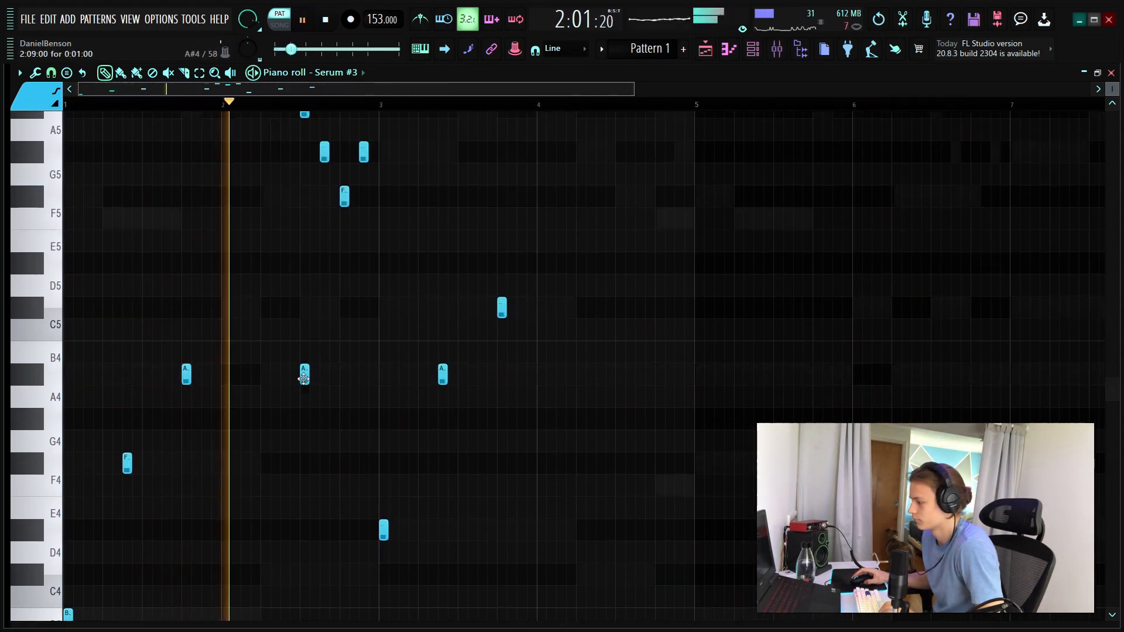
right_click(304, 375)
right_click(324, 151)
right_click(363, 151)
right_click(344, 196)
right_click(304, 115)
key("space")
scroll(326, 232, "up", 1)
key("space")
scroll(309, 241, "down", 4)
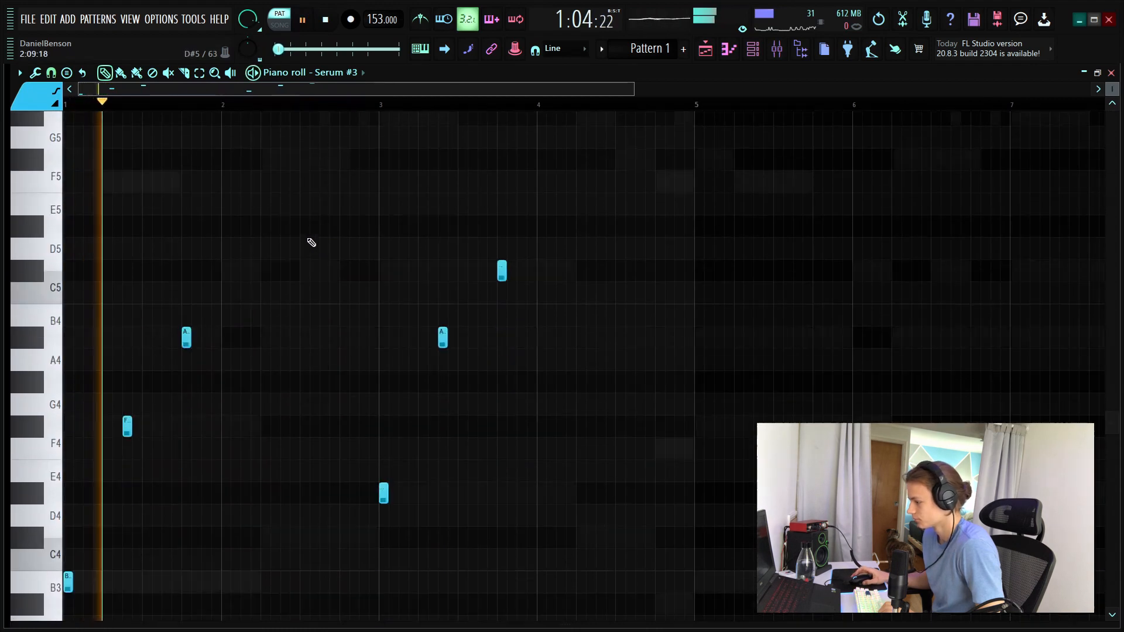
left_click(412, 267)
right_click(414, 266)
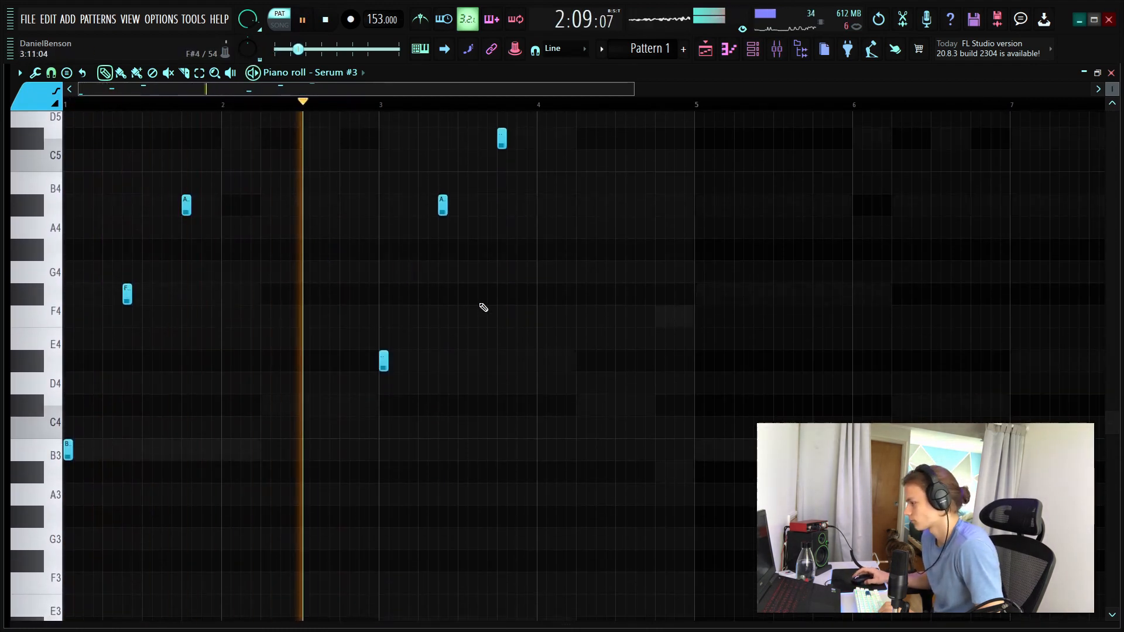
Draw short notes A#4 at 4:05 and F4 at 4:13 for Serum #3
scroll(518, 114, "up", 2, "ctrl")
scroll(516, 114, "up", 1, "ctrl")
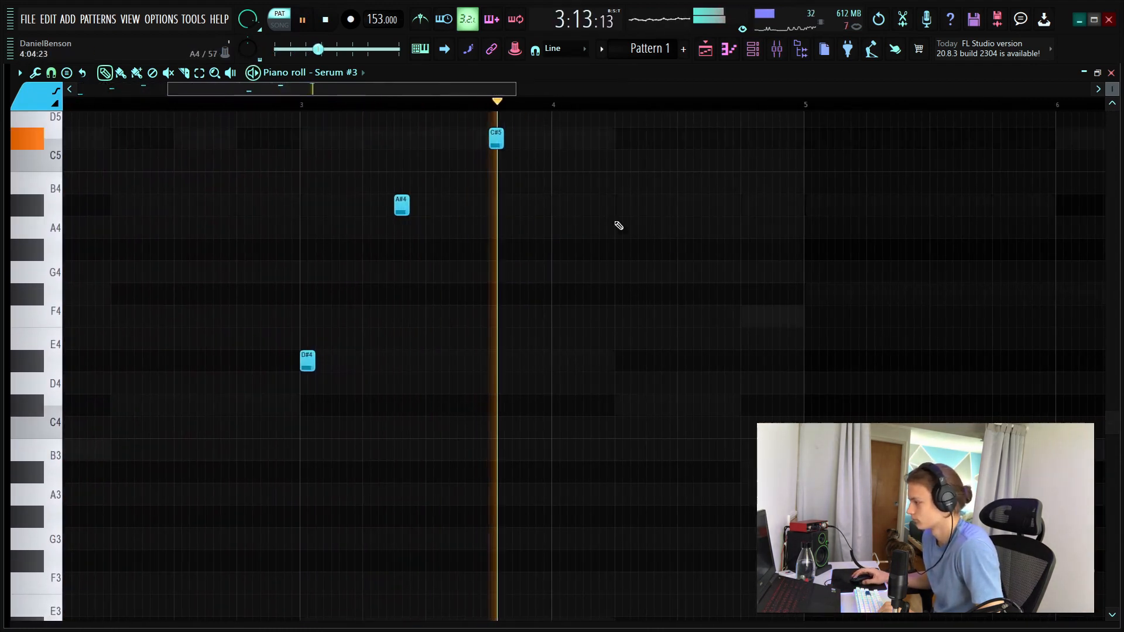
left_click(622, 204)
left_click(742, 318)
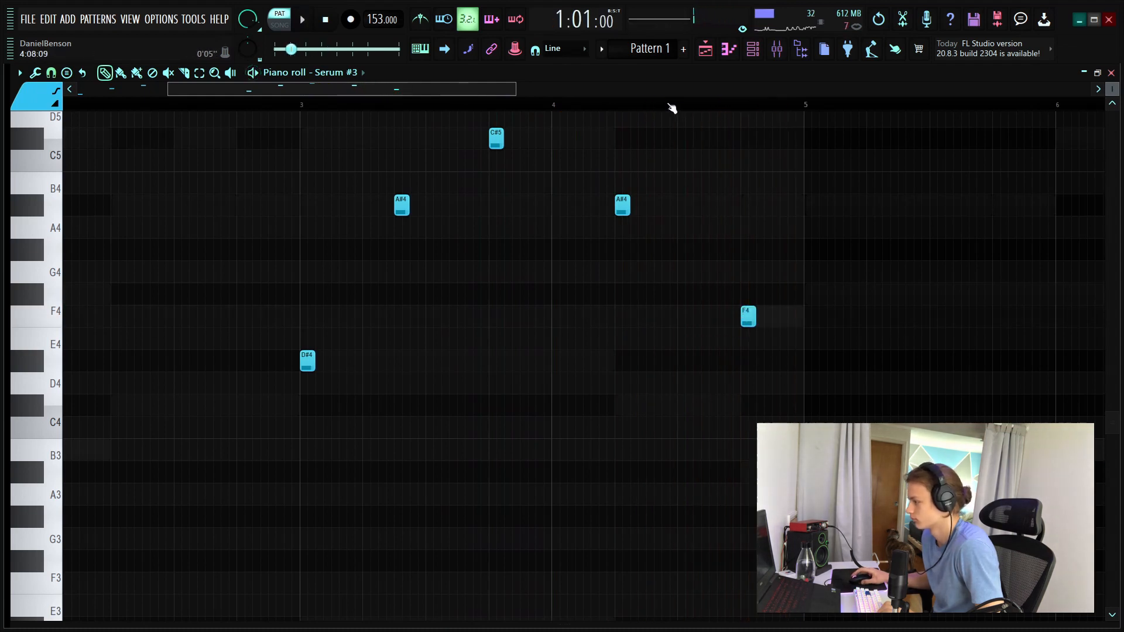
Layer an A#4 starting at 1:01:03 over the opening B3, trim its end to match the B3 and play it
key("space")
scroll(671, 108, "down", 9)
scroll(656, 93, "down", 3)
scroll(653, 104, "down", 5, "ctrl")
key("space")
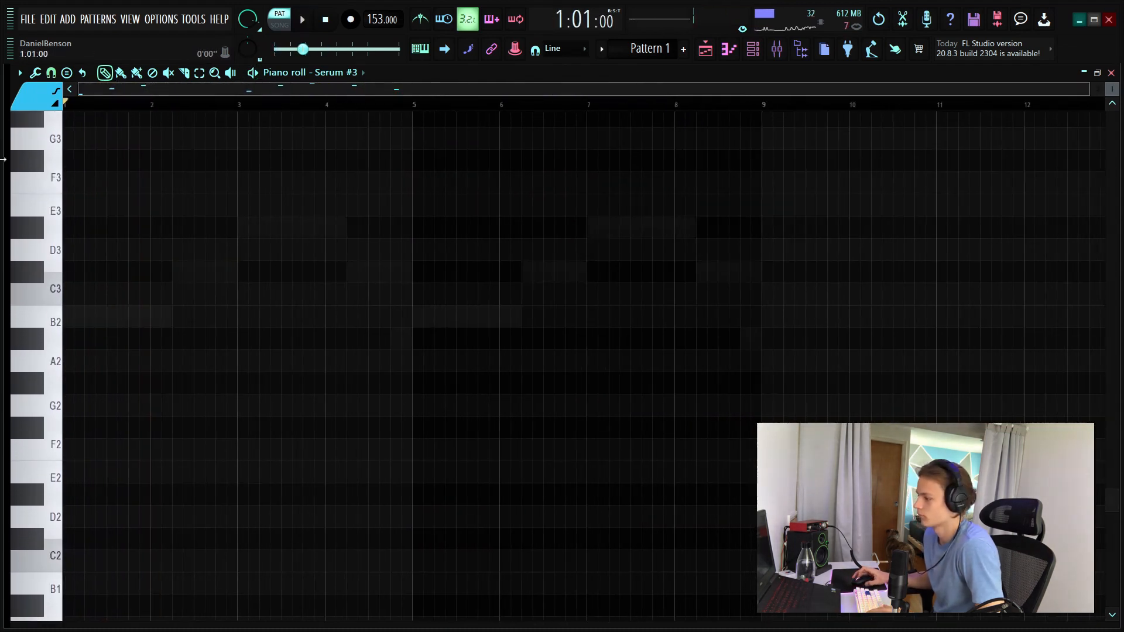
scroll(141, 113, "up", 9)
scroll(123, 95, "up", 5, "ctrl")
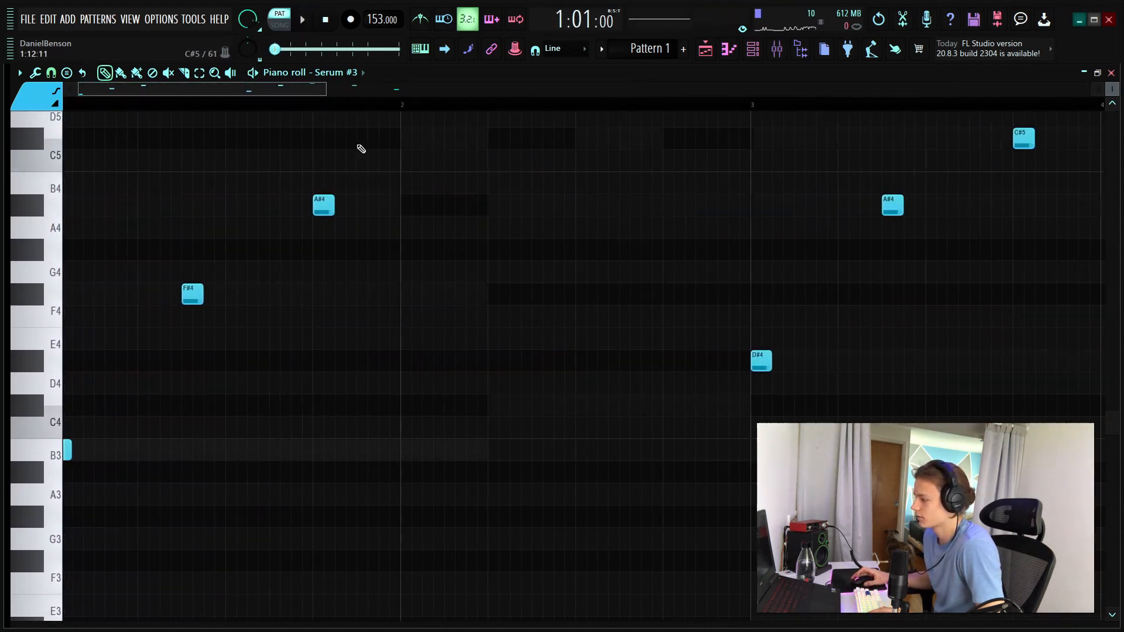
scroll(138, 108, "up", 4)
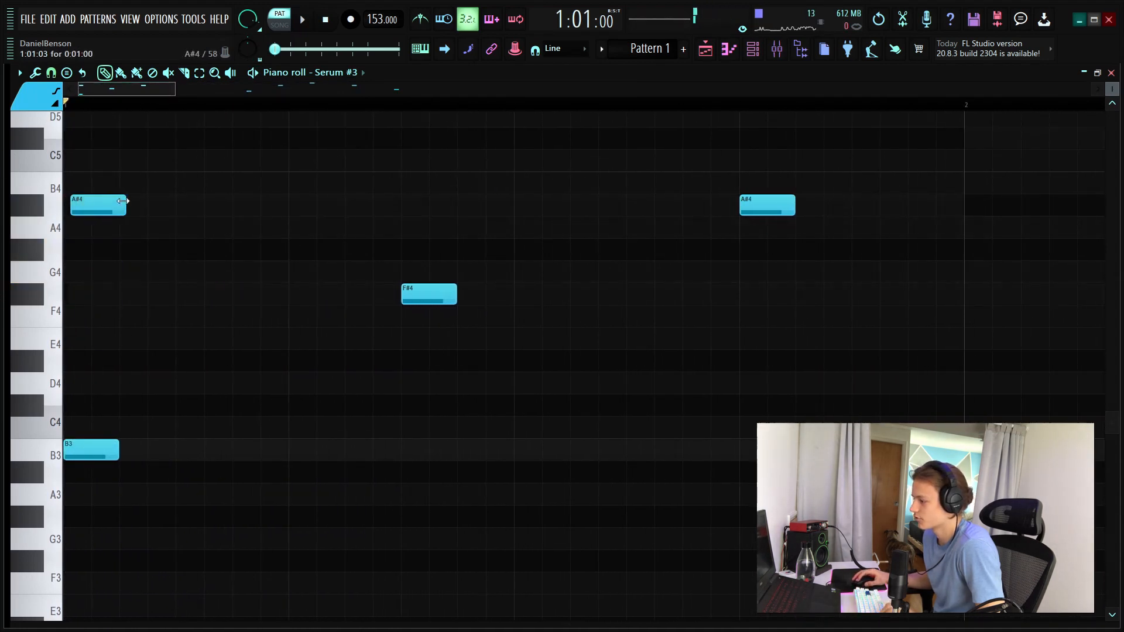
key("space")
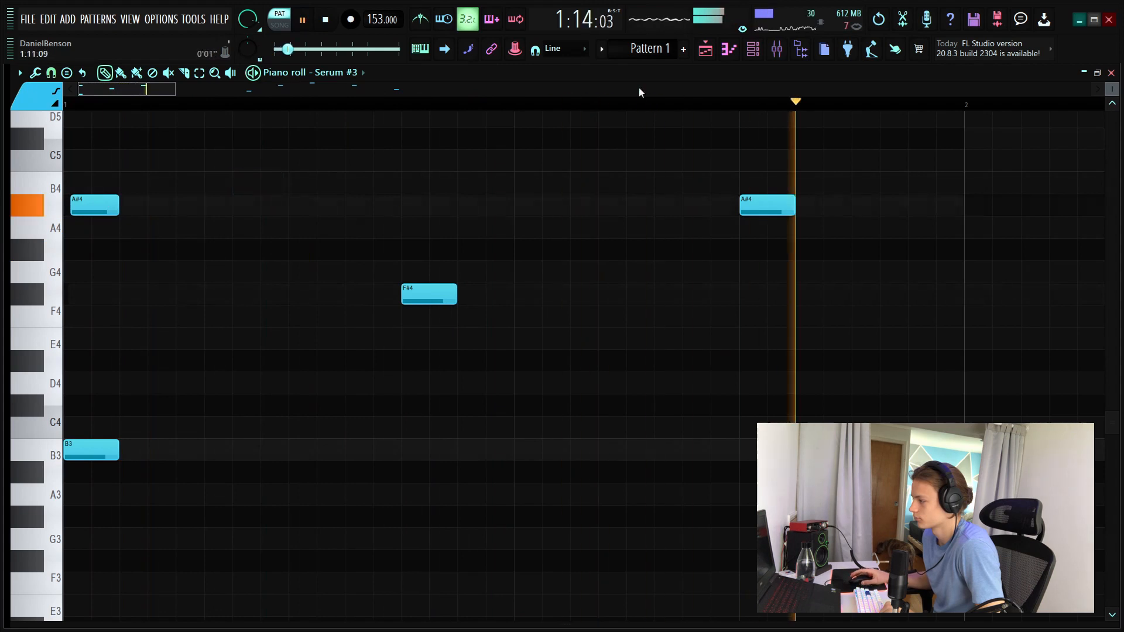
scroll(483, 105, "down", 4)
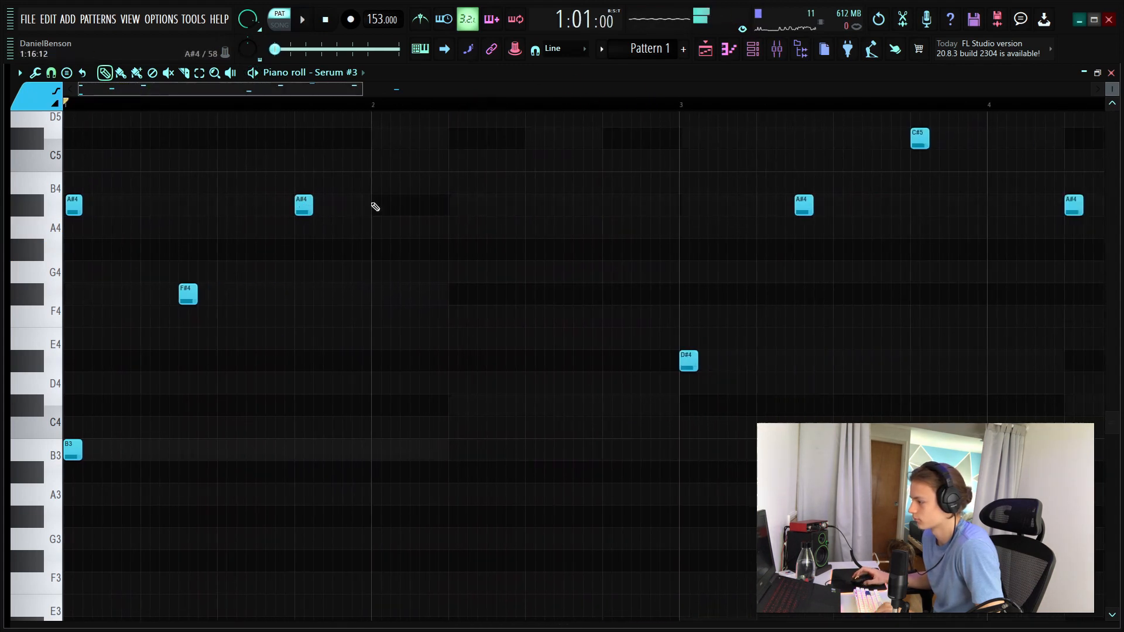
Draw an A#4 at 2:03 and a G#4 at 2:09 in bar 2 while listening to the pattern
key("space")
scroll(547, 276, "up", 3)
scroll(542, 276, "down", 3)
left_click(429, 209)
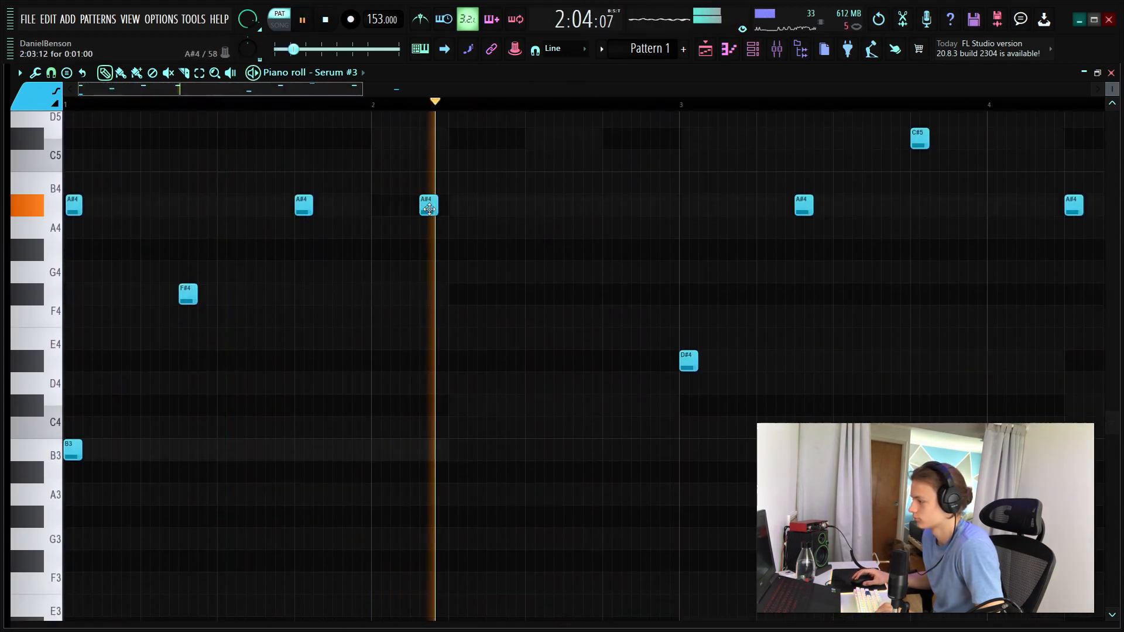
left_click(419, 209)
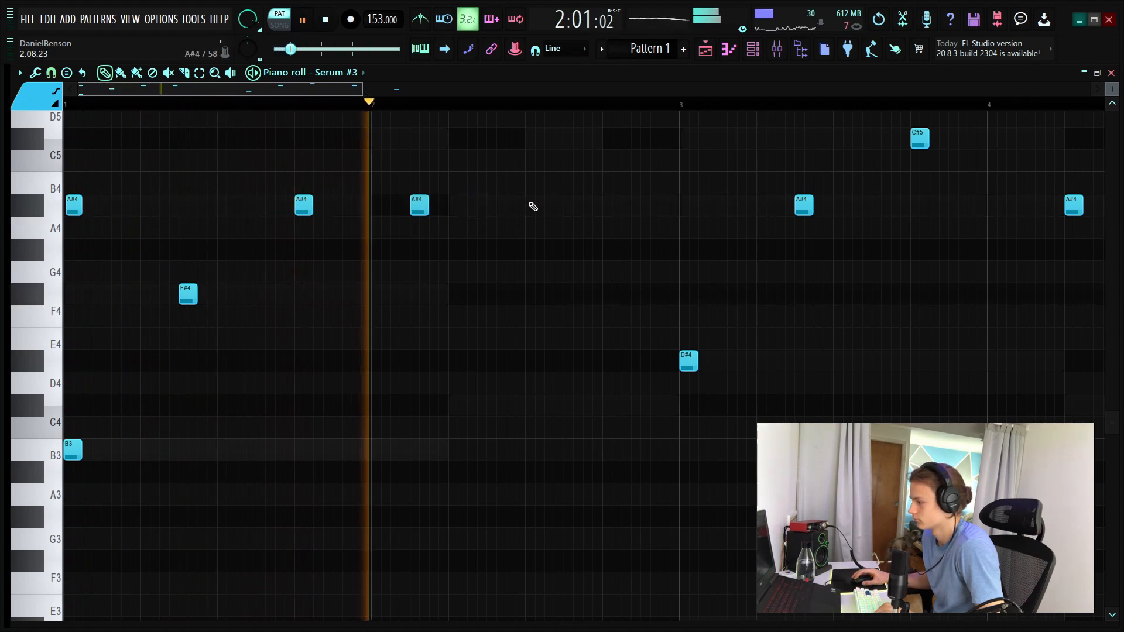
left_click(530, 244)
key("space")
right_click(577, 201)
key("space")
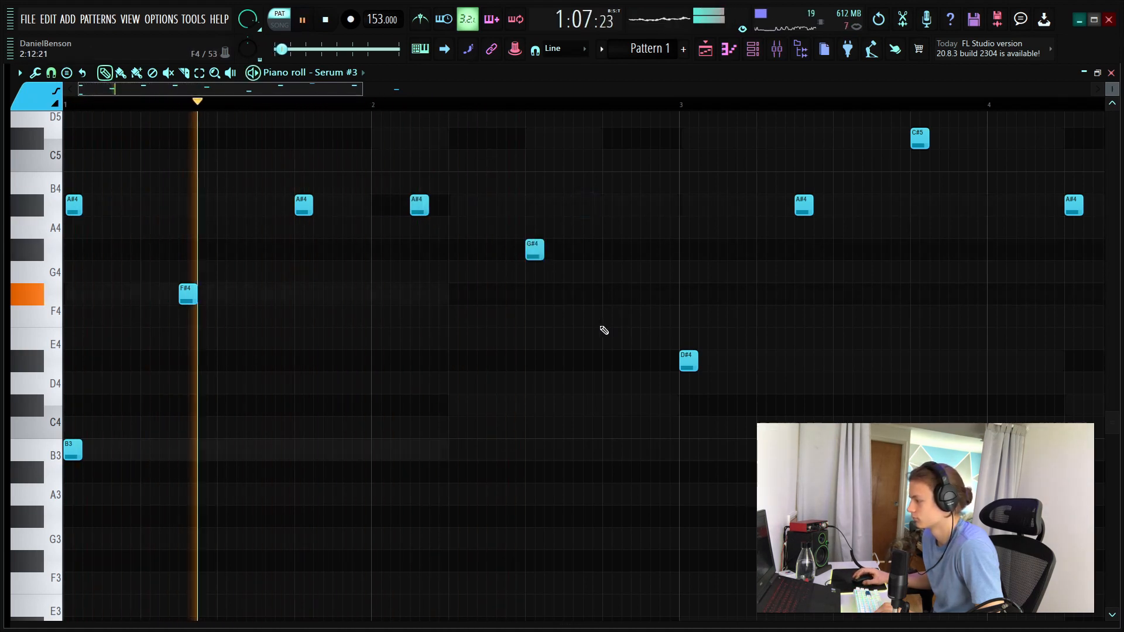
Finish bar 2 with a descending F#4 at 2:13 and F4 at 2:15
left_click(609, 296)
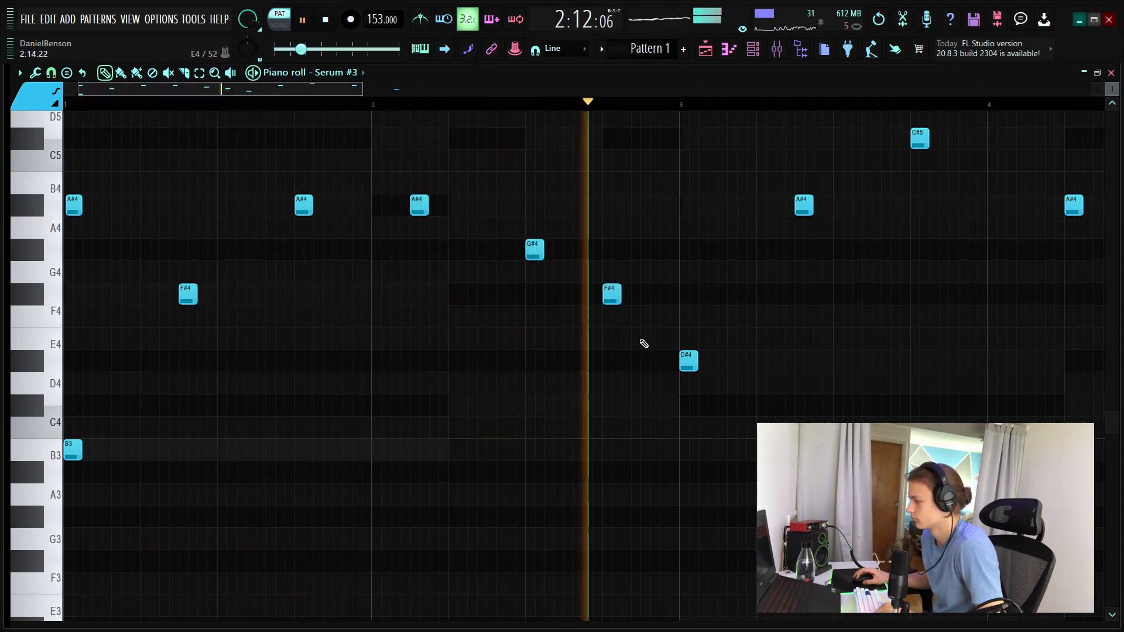
left_click(648, 340)
key("space")
left_click_drag(646, 346, 645, 315)
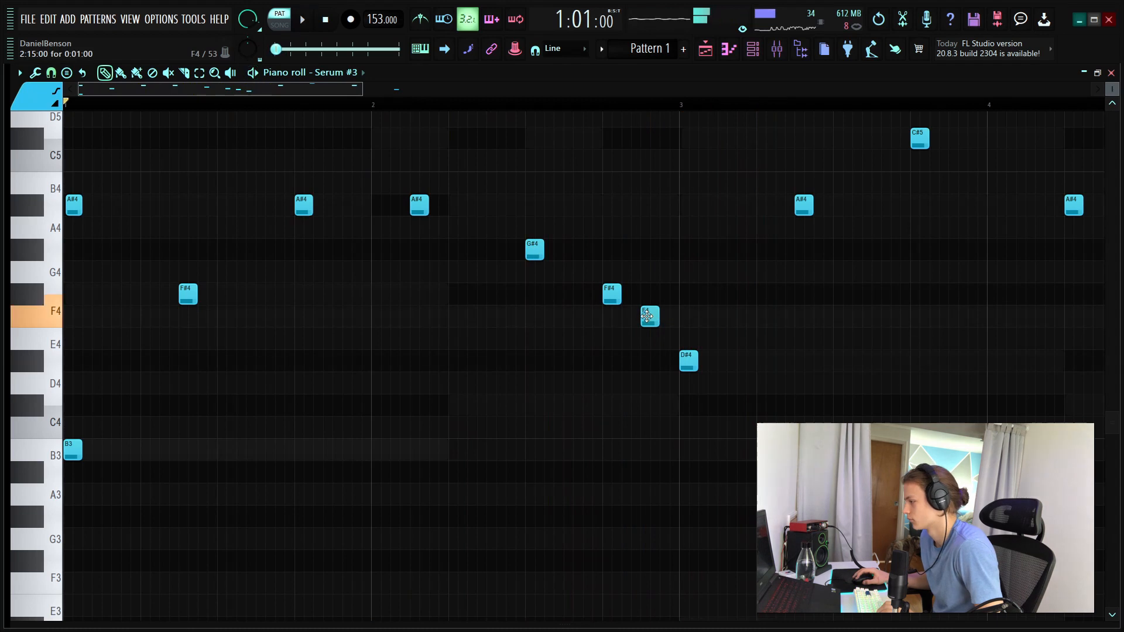
Rework the start of bar 4 to a C#5 at 4:03 and an A#4 at 4:09
left_click(49, 72)
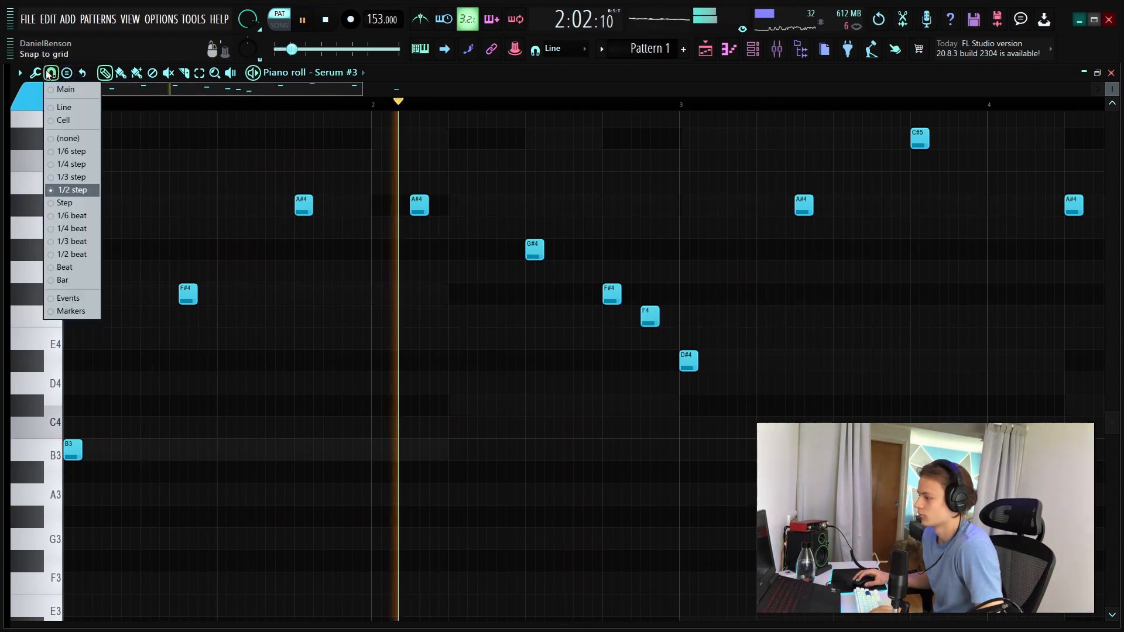
left_click(50, 73)
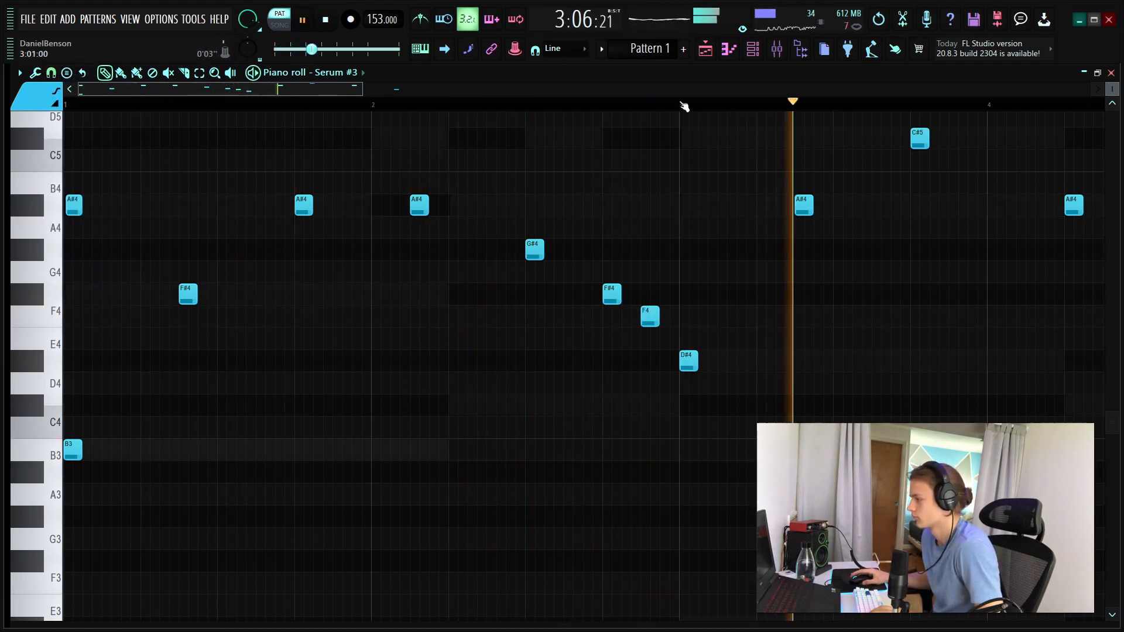
scroll(684, 106, "down", 3)
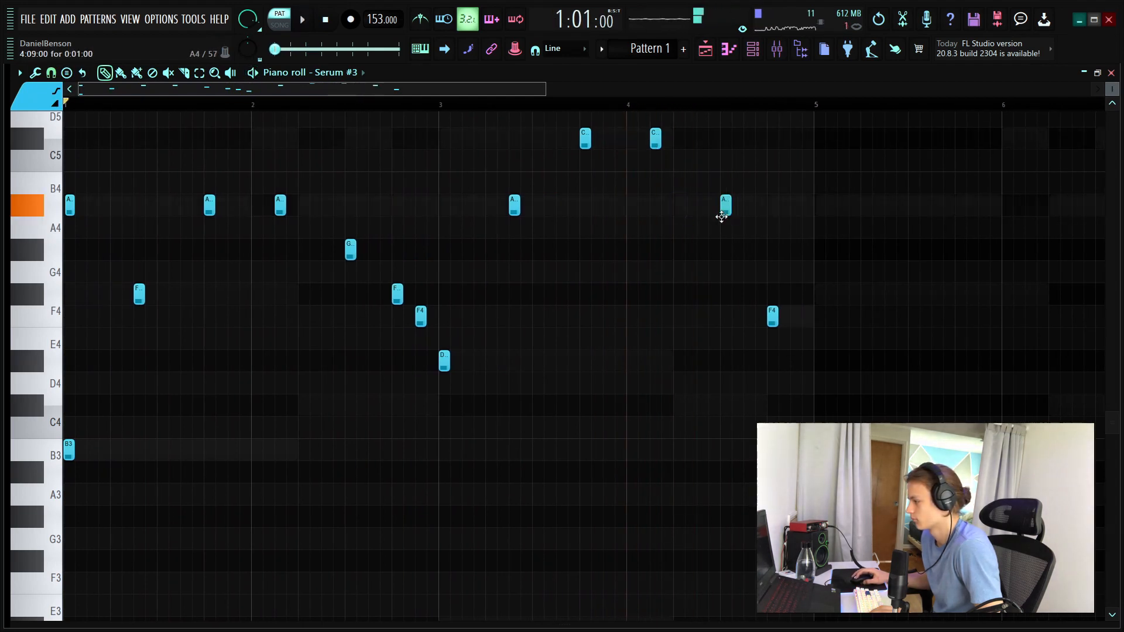
Place a helper F#4 at 5:01, lengthen all notes to reach the following ones with legato, and delete the helper
left_click(819, 294)
key("ctrl+l")
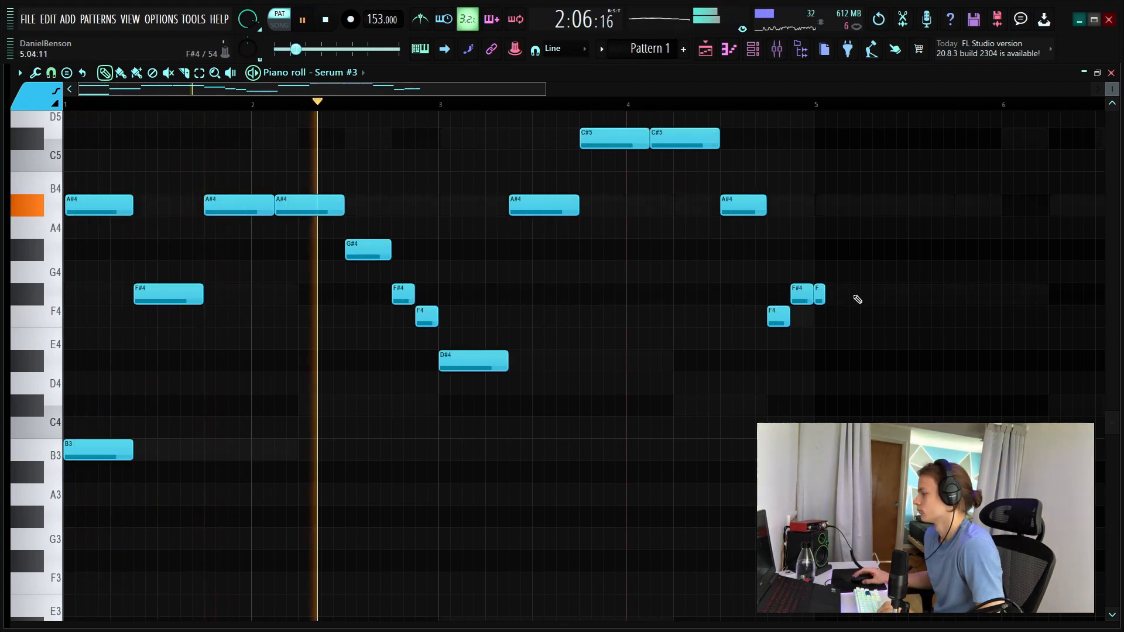
right_click(820, 298)
Select the four-bar Serum #3 melody and duplicate it into bars 5 to 8
scroll(816, 284, "up", 3)
left_click_drag(930, 243, 66, 624)
scroll(359, 434, "down", 3)
scroll(358, 434, "up", 1)
key("ctrl+b")
scroll(728, 305, "up", 2)
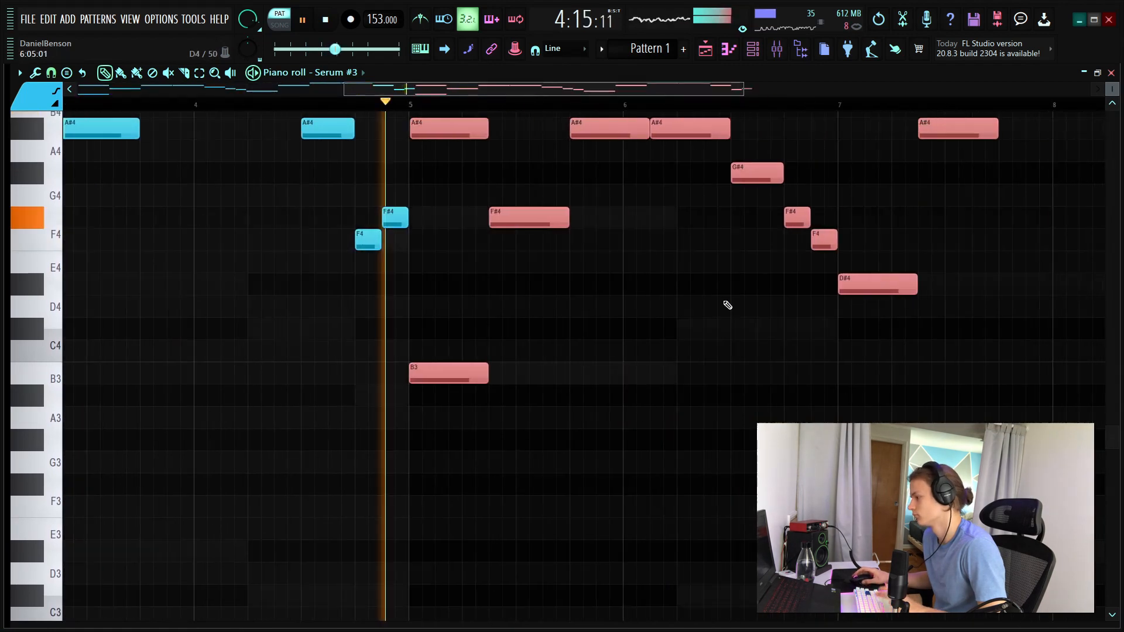
scroll(728, 306, "right", 3)
left_click(521, 305)
right_click(521, 305)
Add a fourth Serum channel, load the preset lead [game] and show its effects
scroll(469, 106, "down", 3)
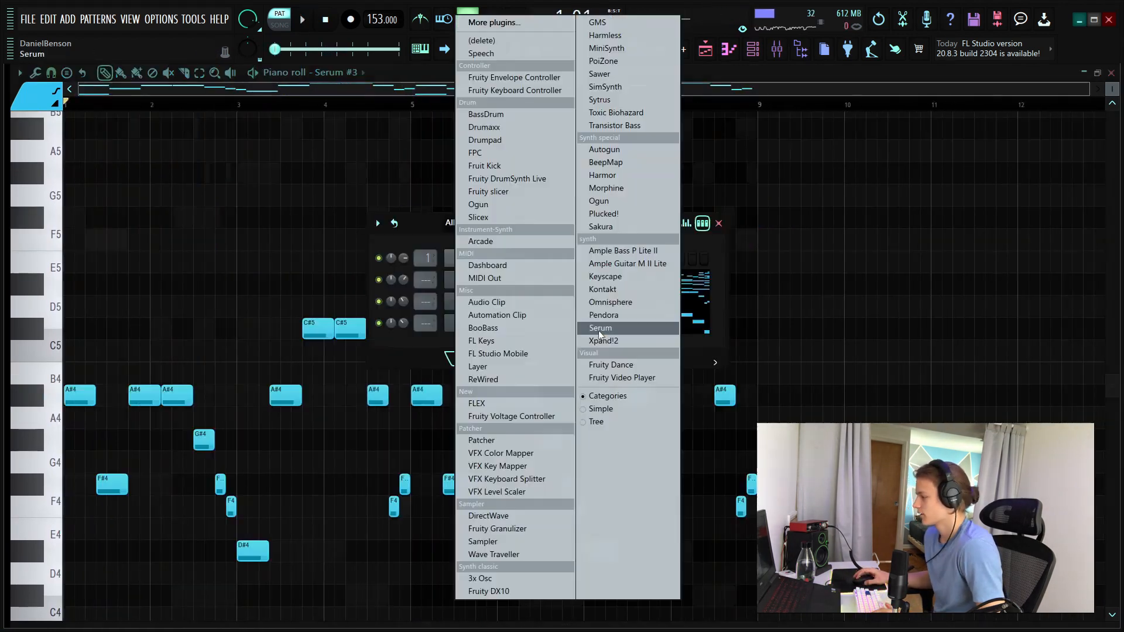
left_click(599, 330)
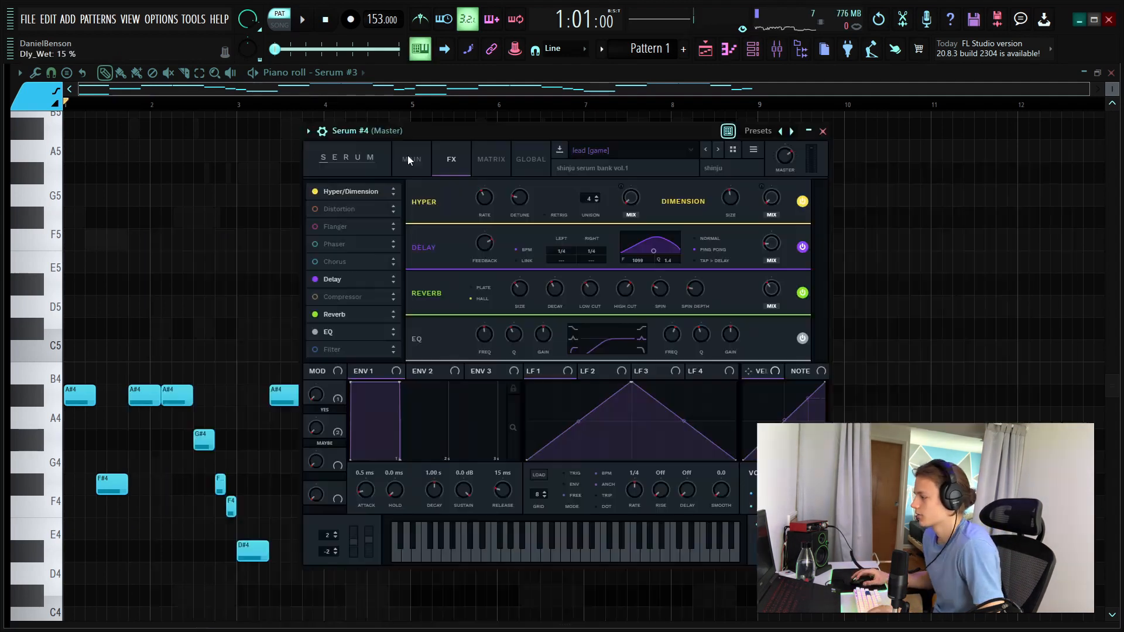
Review the Serum #4 preset's oscillator and effect settings, and close the plugin window
left_click(408, 156)
left_click_drag(597, 135, 572, 130)
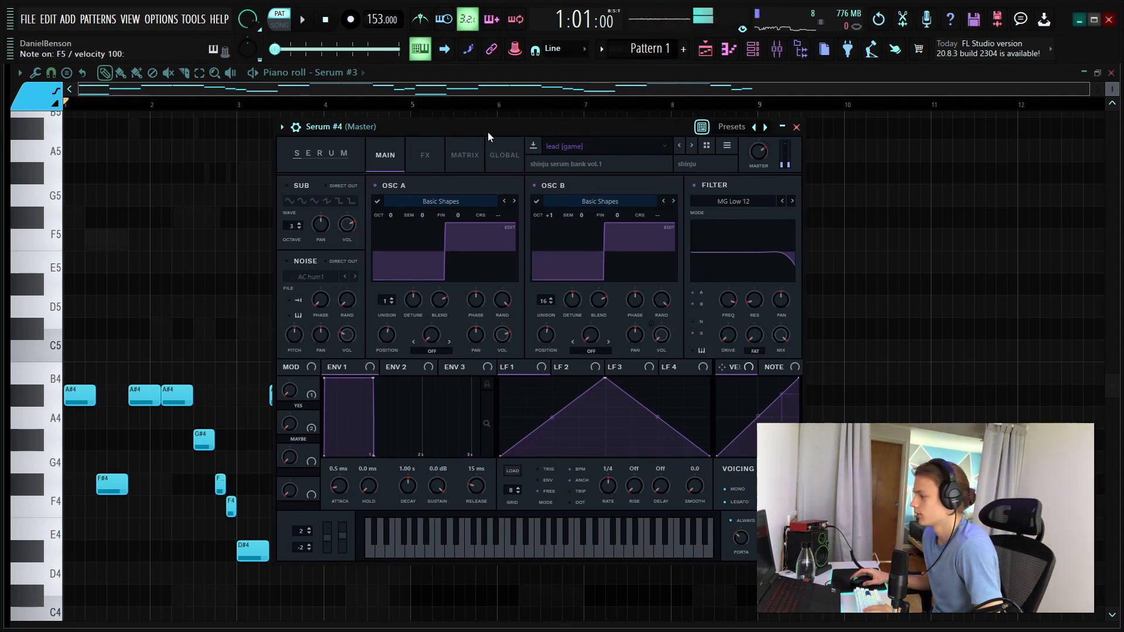
left_click(426, 154)
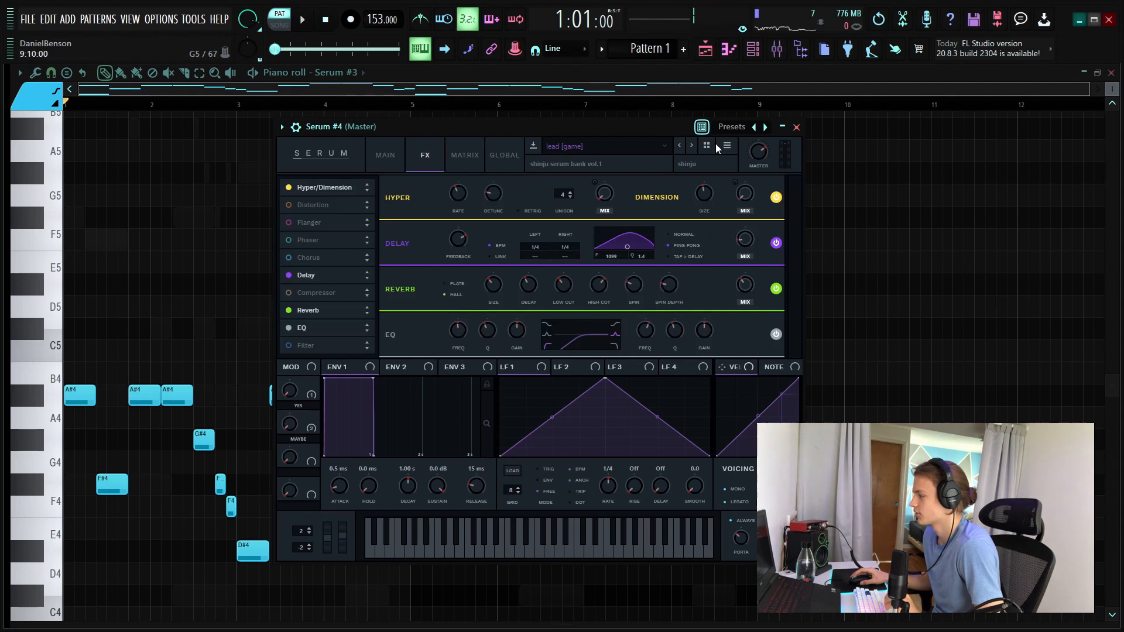
left_click(797, 127)
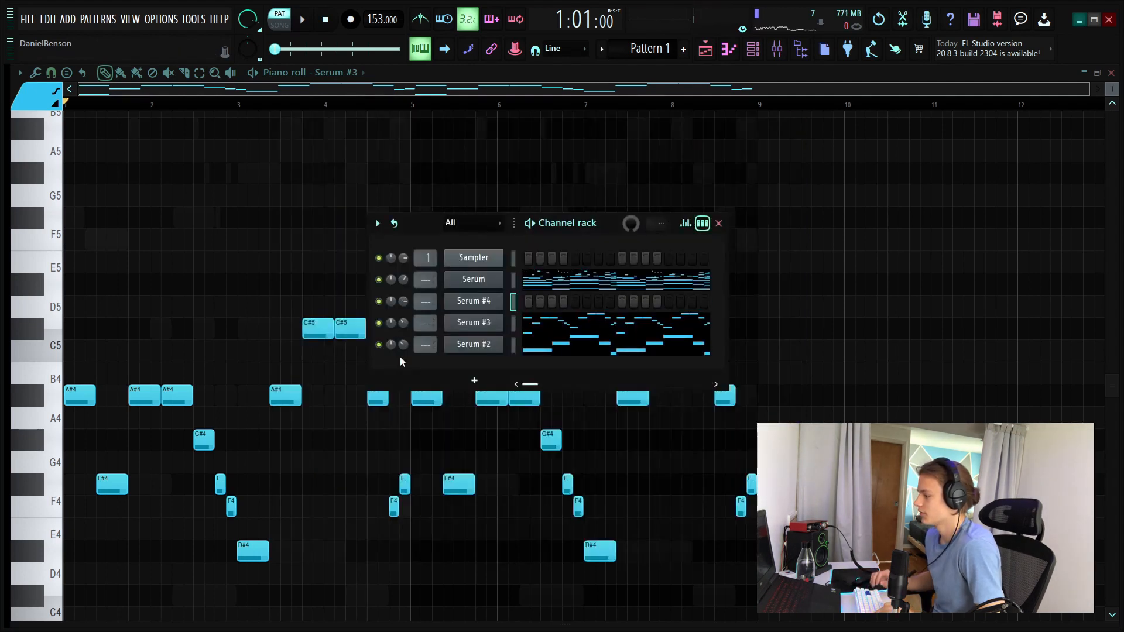
Copy the four highest opening notes, C#7, C#7, A#6 and F#6, from the Serum melody into the Serum #4 piano roll
right_click(479, 280)
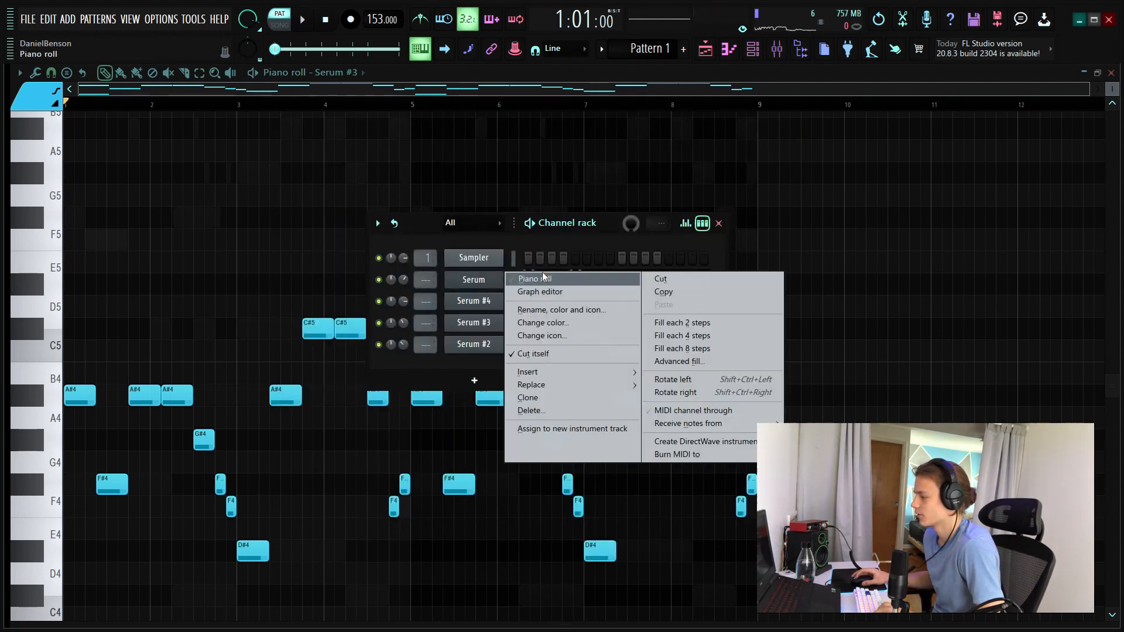
left_click(542, 274)
left_click_drag(208, 144, 132, 218)
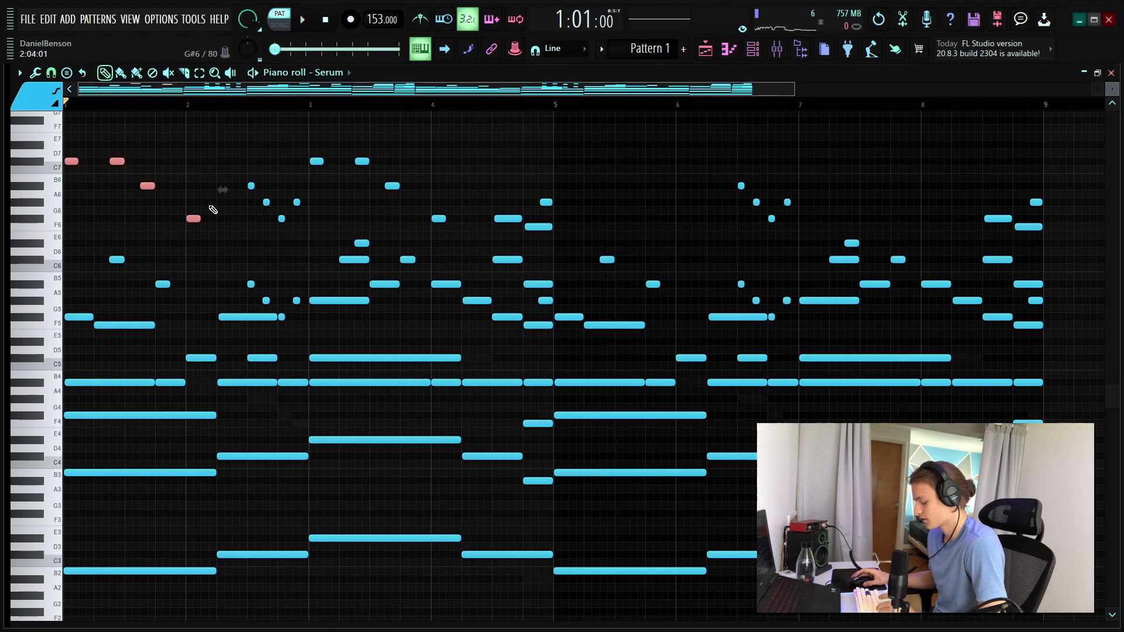
key("F6")
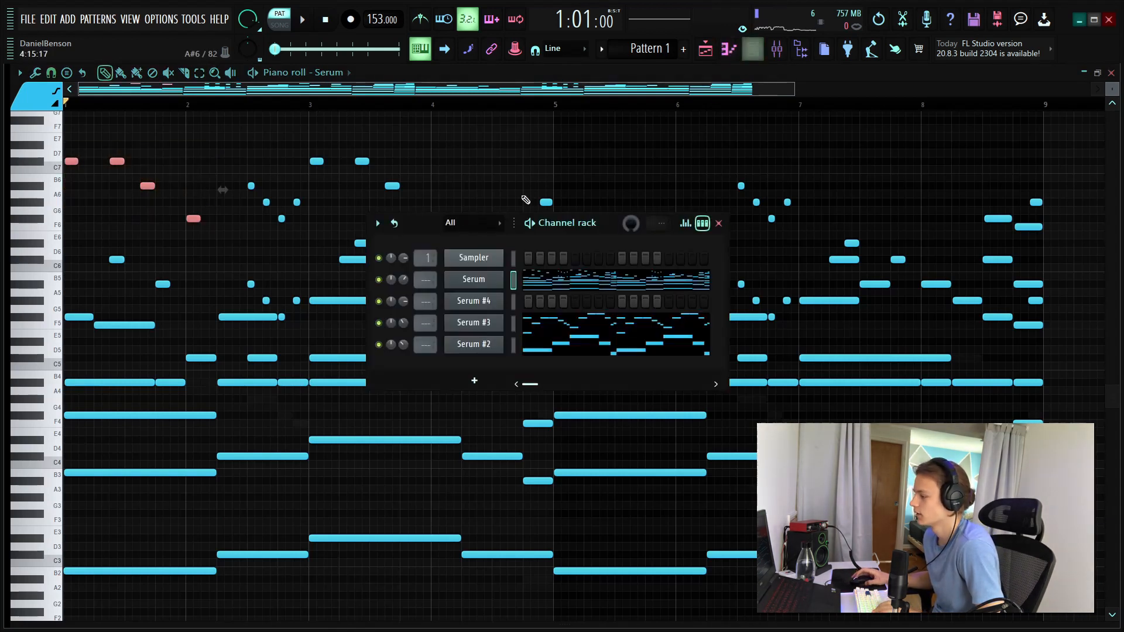
right_click(483, 309)
left_click(534, 300)
scroll(113, 226, "up", 6)
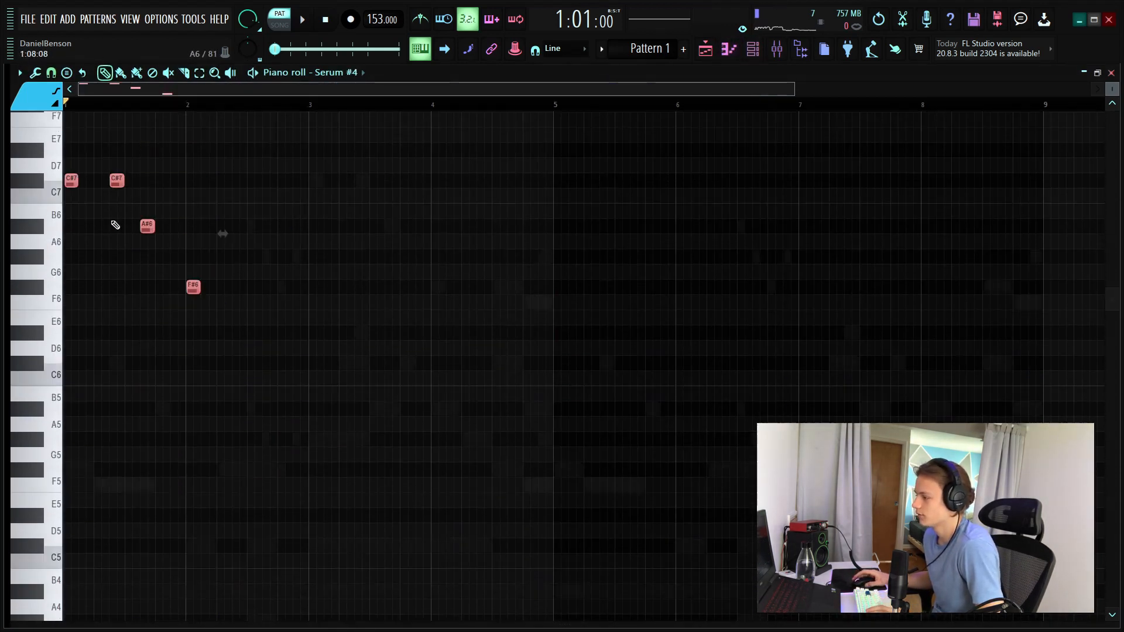
Select the four copied Serum #4 notes and transpose them down one octave
key("space")
scroll(144, 87, "up", 3)
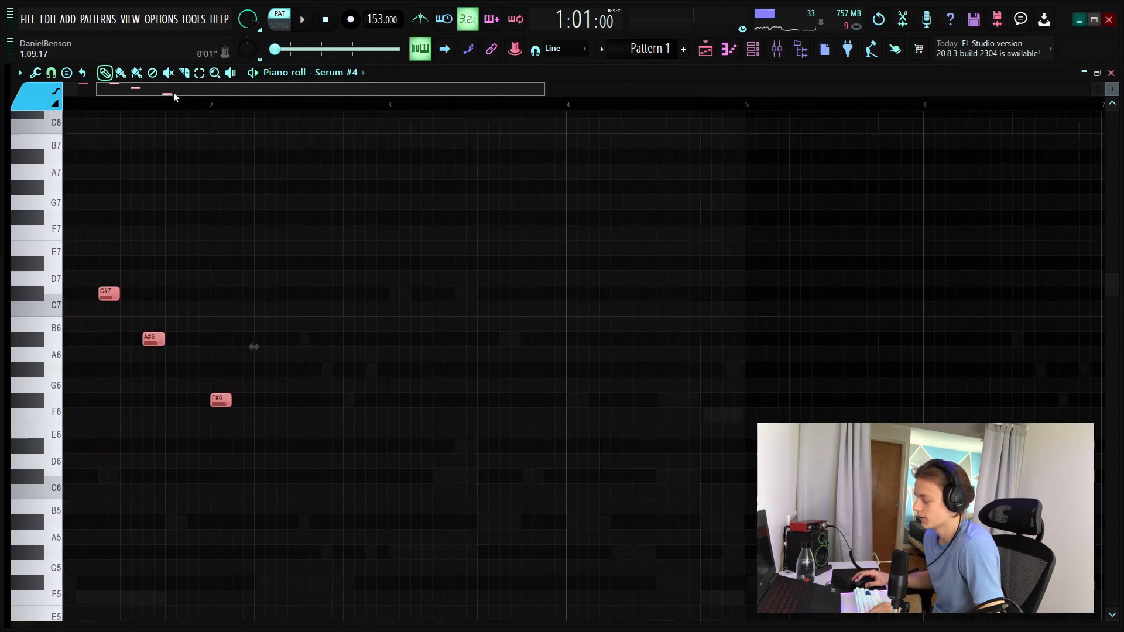
right_click(287, 228)
left_click_drag(386, 241, 29, 431)
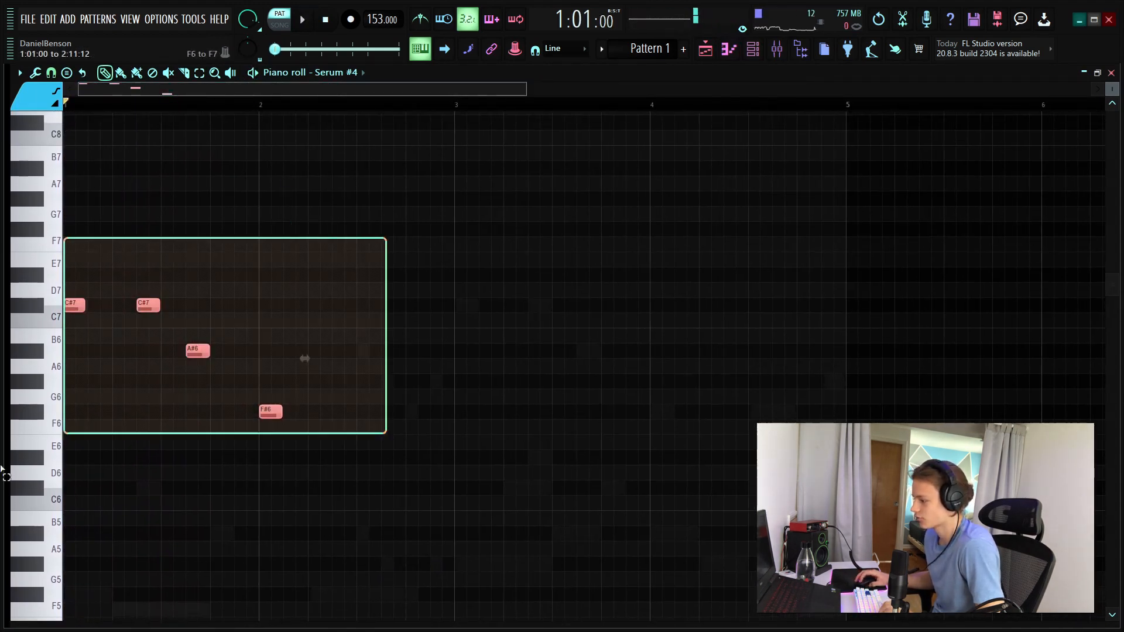
key("ctrl+Down")
key("space")
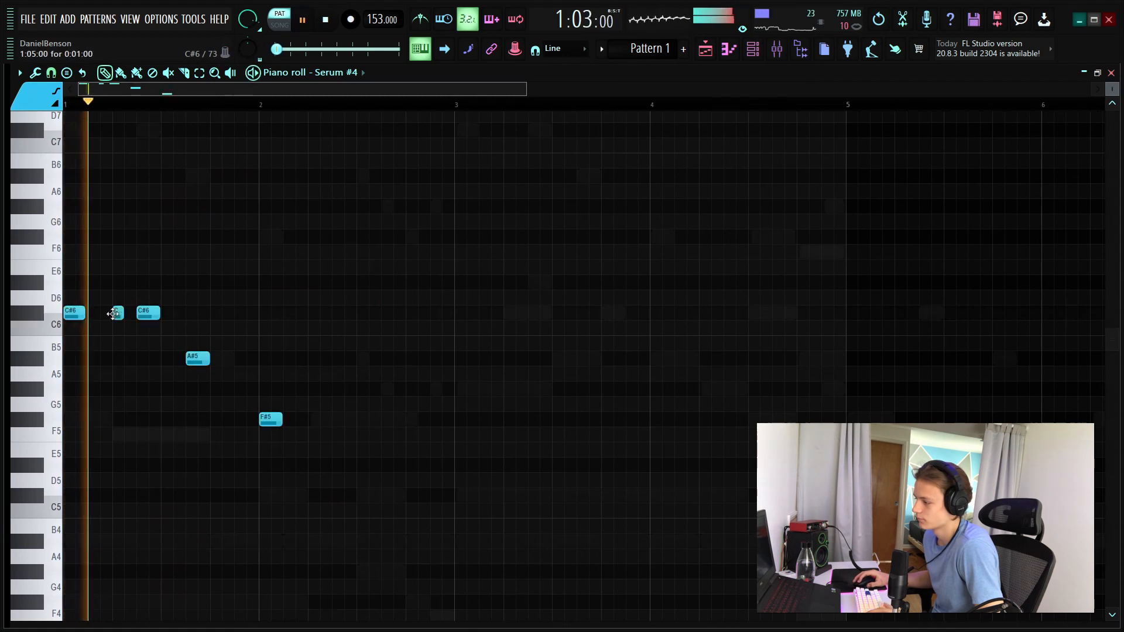
Add a short C#6 at 1:05, repeat the phrase in bars 3 and 4, and change its ending to A#5 with a held F#5
left_click(185, 314)
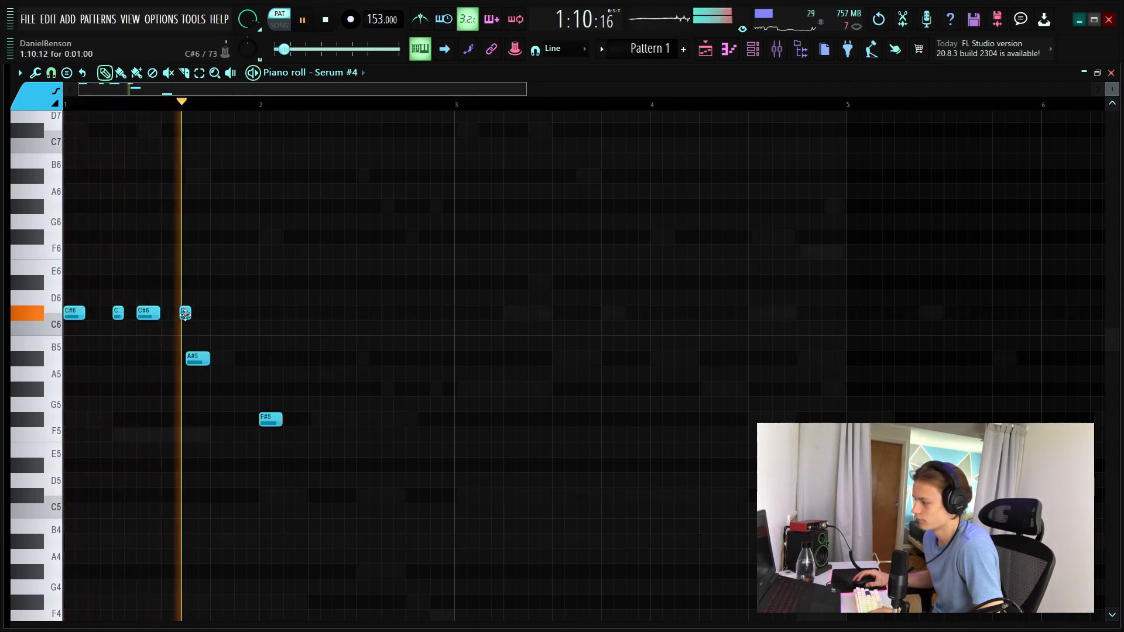
left_click_drag(185, 314, 205, 313)
key("space")
key("space")
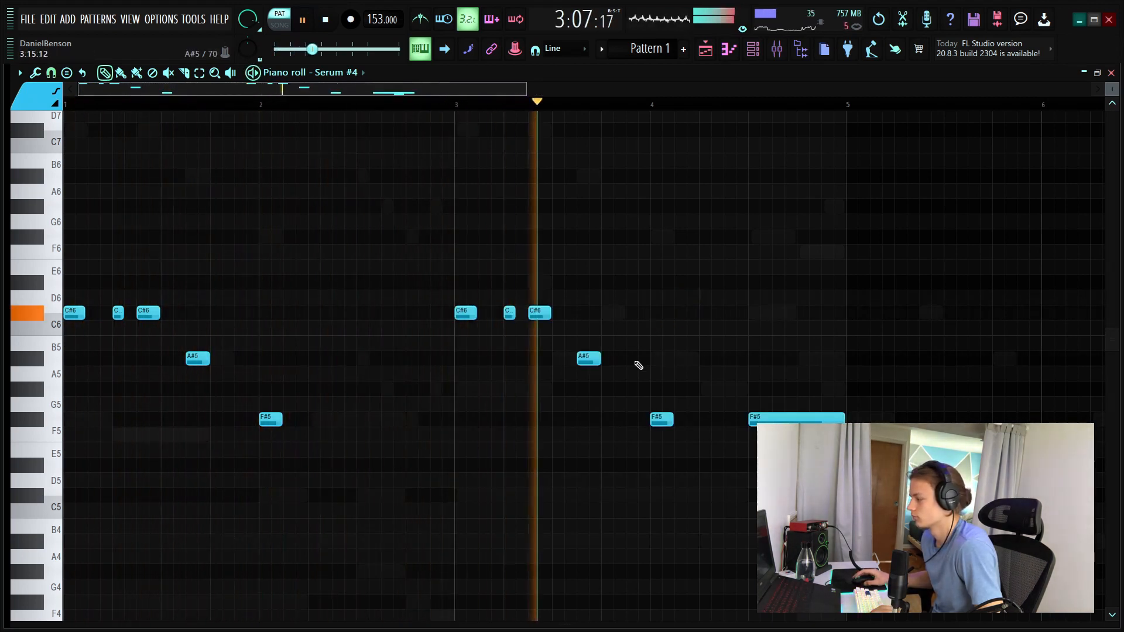
left_click_drag(662, 420, 661, 359)
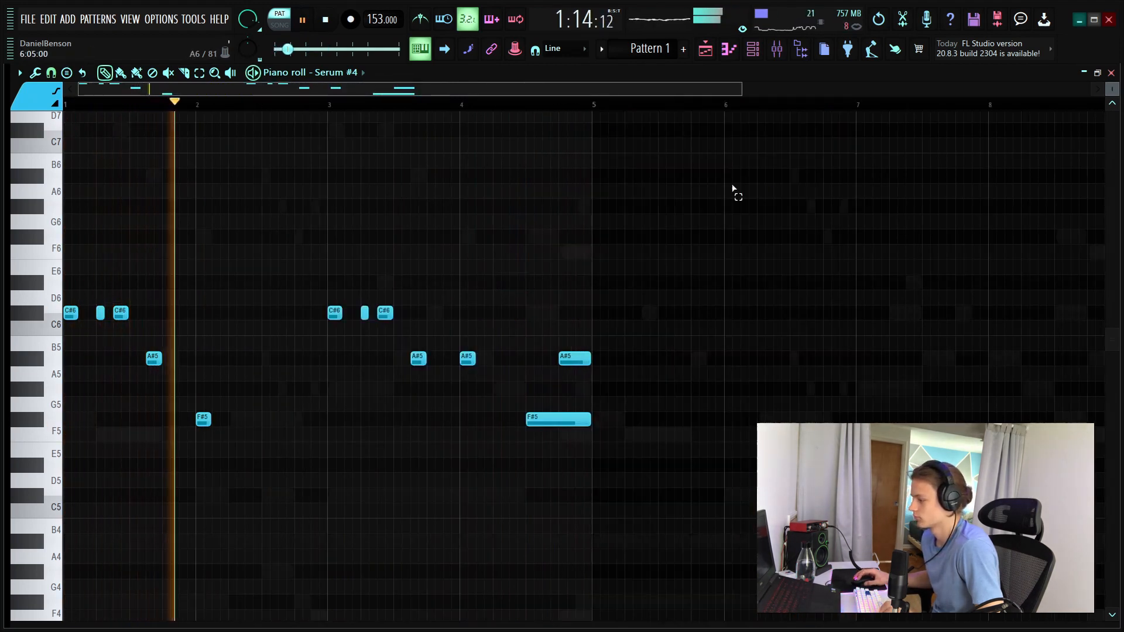
Duplicate the four-bar Serum #4 phrase into bars 5 to 8
key("ctrl+b")
scroll(598, 263, "right", 2)
left_click(611, 206)
right_click(612, 206)
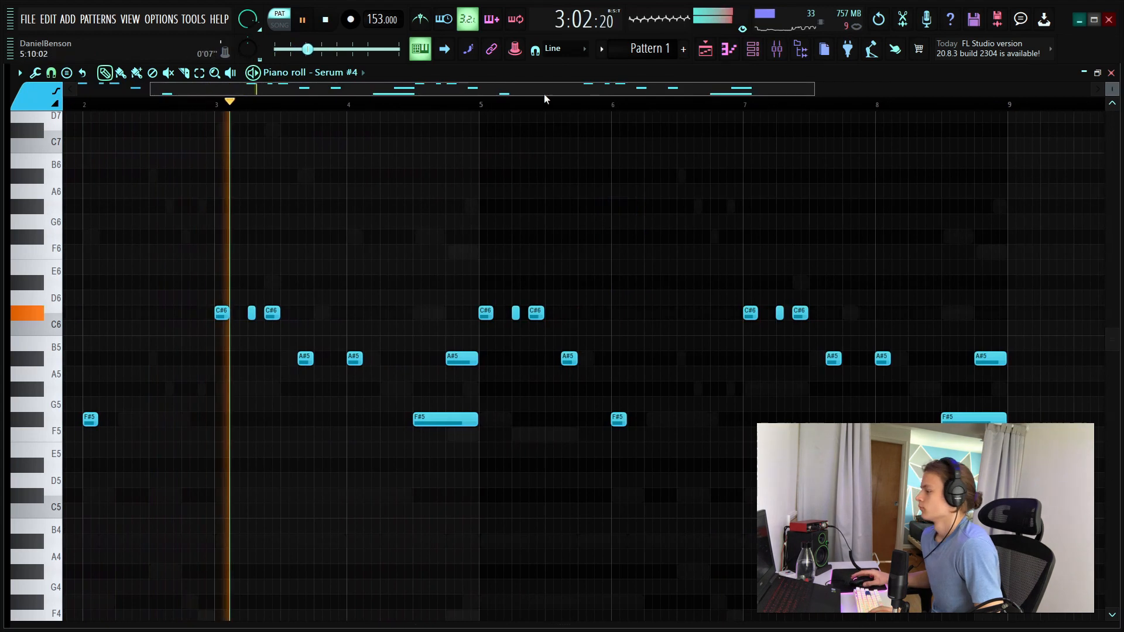
scroll(534, 101, "down", 2)
scroll(532, 105, "down", 1)
Set the Serum #4 channel volume to 29% and move the channel below Serum #3
key("F6")
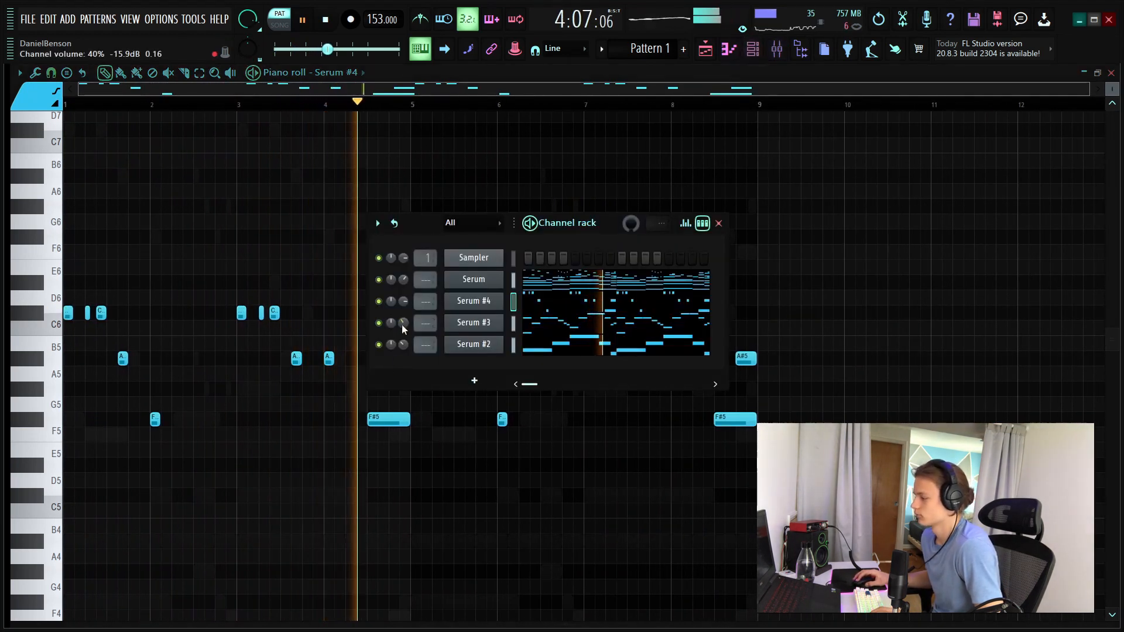
left_click_drag(402, 301, 402, 335)
scroll(403, 298, "down", 1)
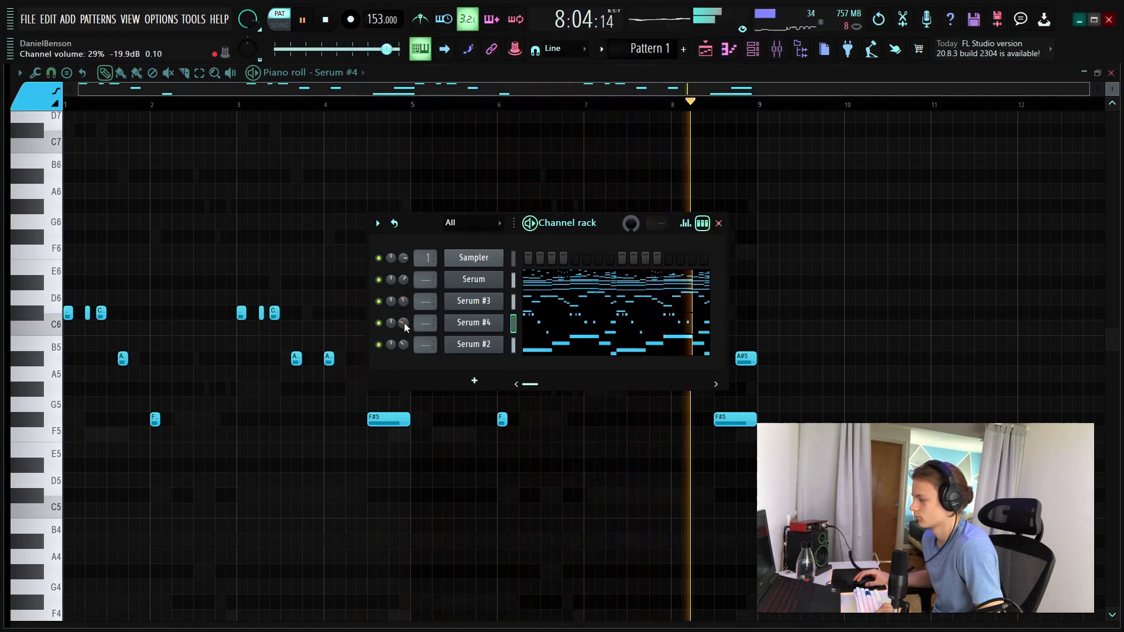
key("space")
Add a fifth Serum channel and open its preset selection
left_click(474, 380)
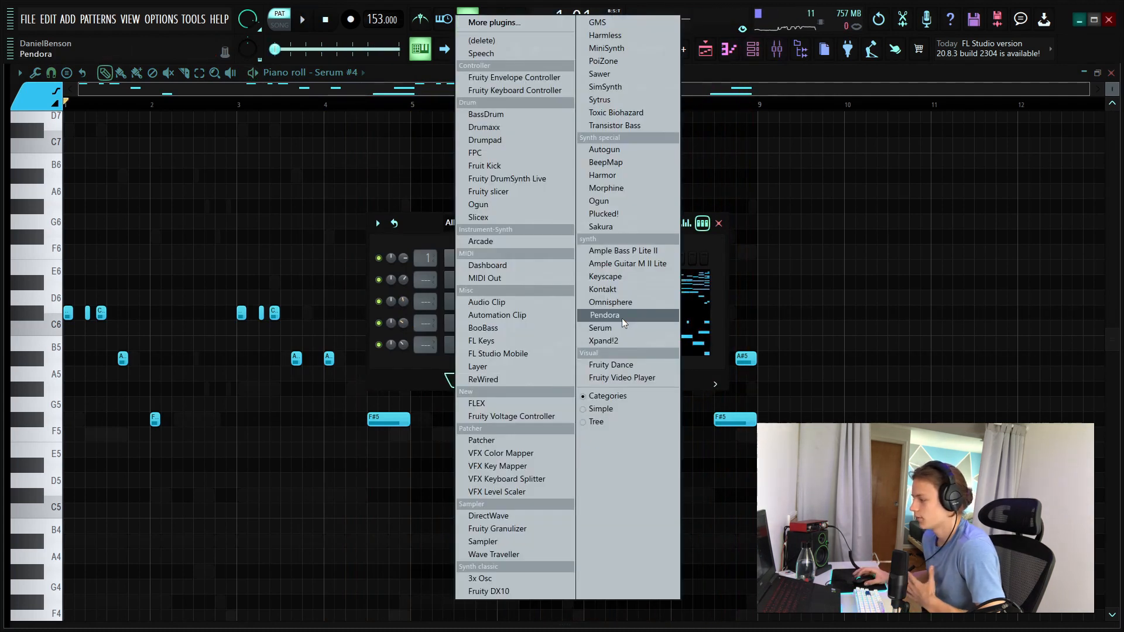
left_click(622, 329)
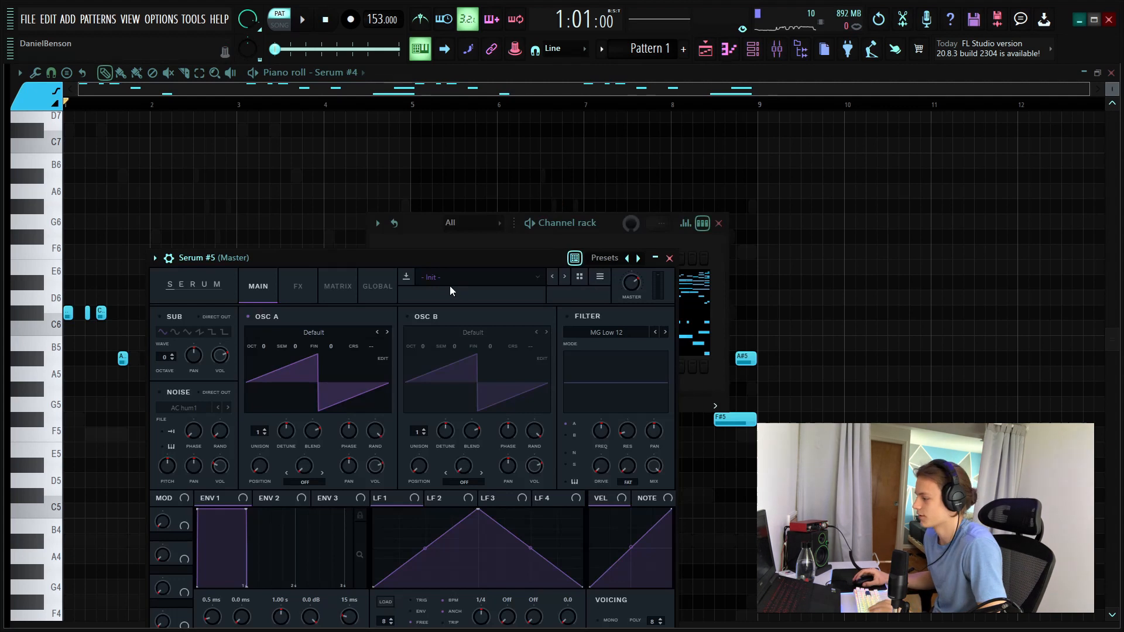
left_click(451, 287)
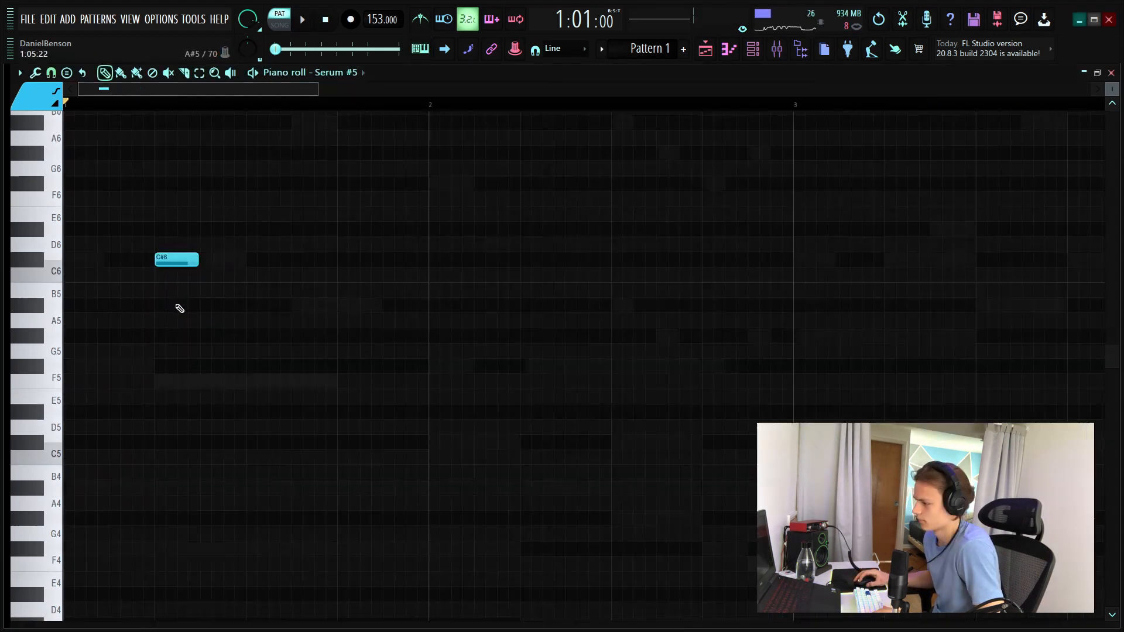
Draw the opening Serum #5 notes: C#6 at 1:05, A#5 at 1:06, G#5 at 1:09 and F#5 at 1:10
left_click(188, 305)
key("space")
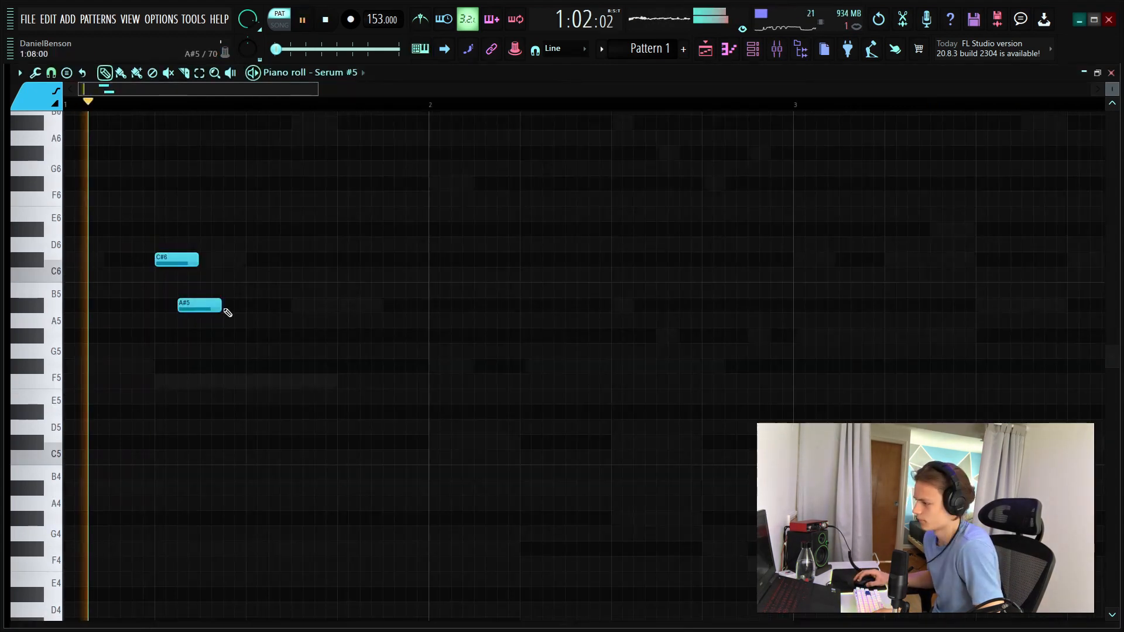
left_click(256, 336)
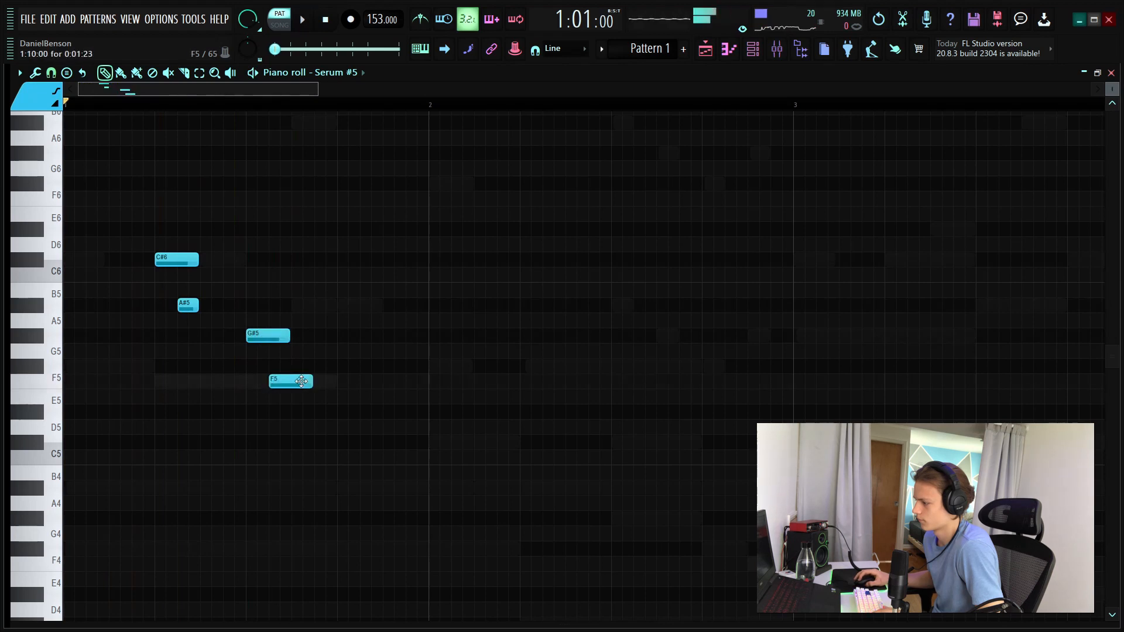
right_click(337, 366)
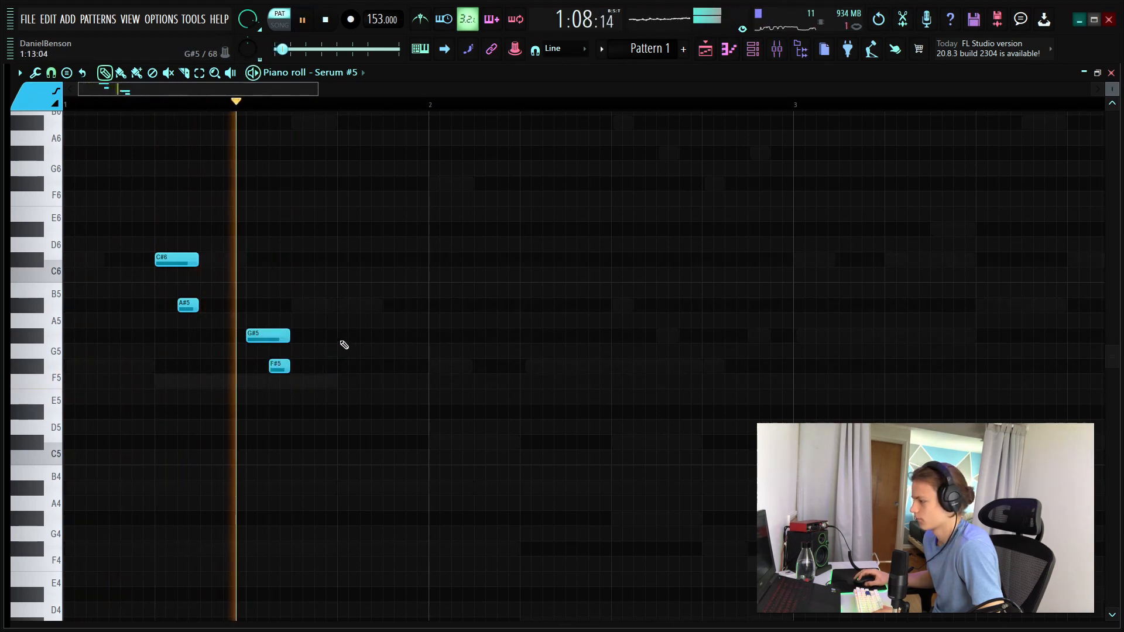
Continue the Serum #5 line with G#5 at 1:13, F#5 at 2:01 and G#5 at 2:03
left_click(345, 336)
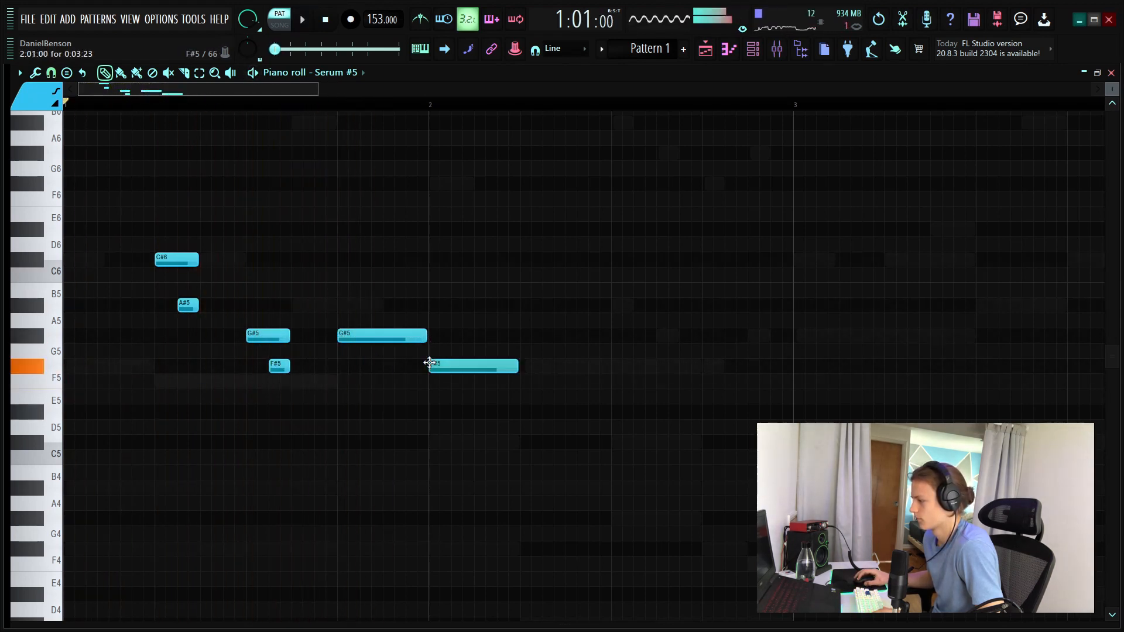
key("space")
left_click(506, 321)
right_click(509, 321)
left_click(479, 336)
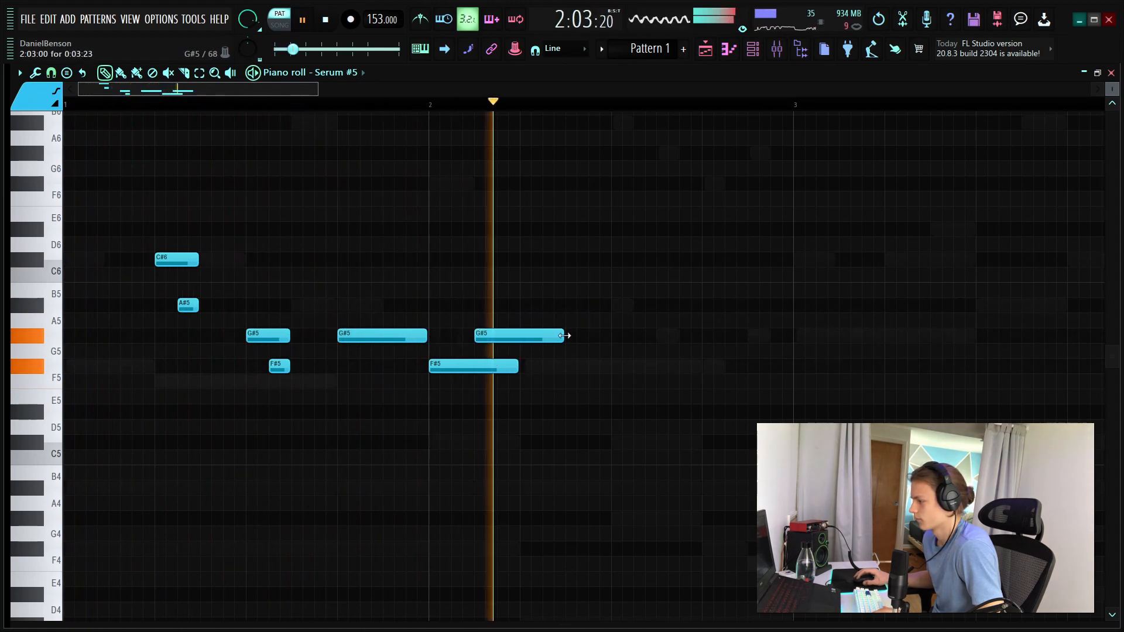
Add an A#5 at 2:09 with a G#5 at 2:11 ending together, and place a G#5 at 3:01
left_click(614, 305)
left_click(679, 337)
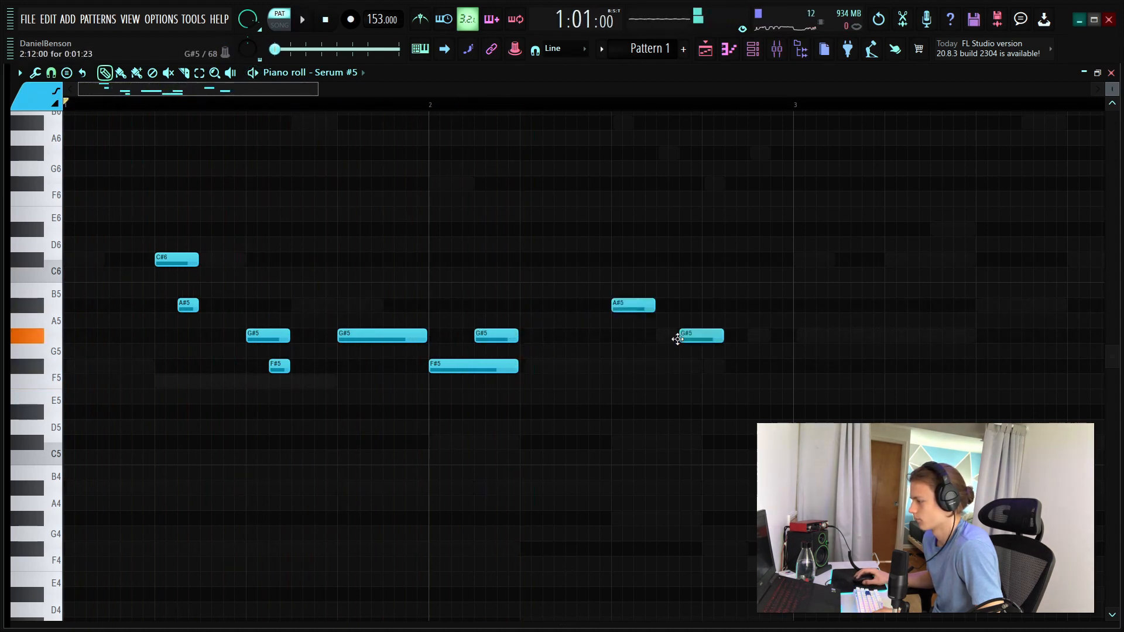
left_click_drag(655, 305, 701, 307)
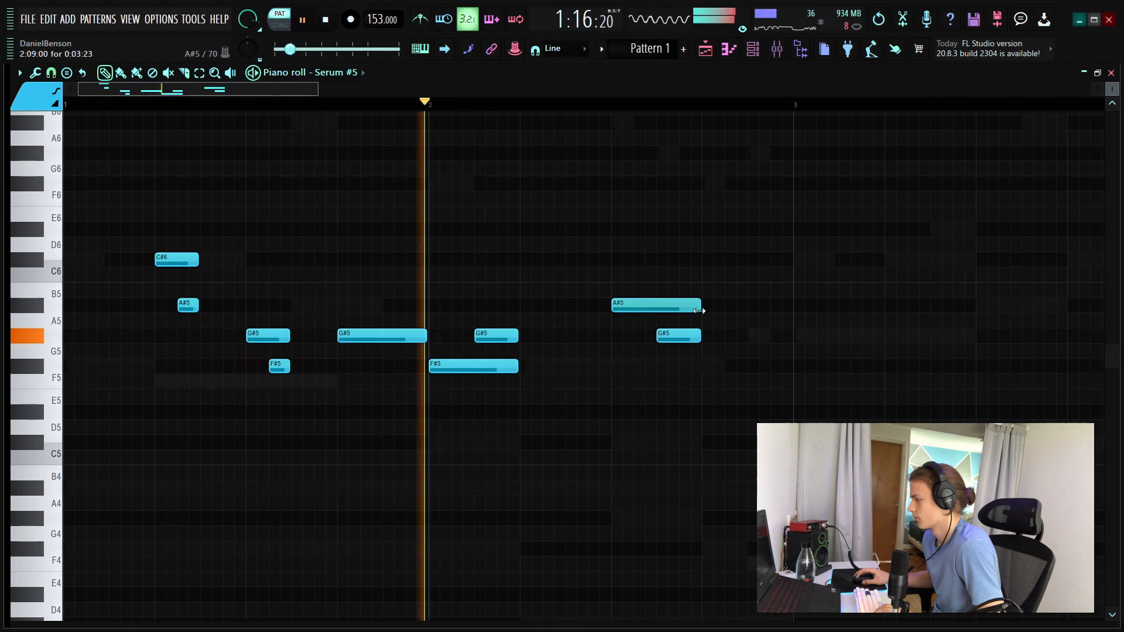
left_click(741, 321)
right_click(772, 321)
left_click(795, 335)
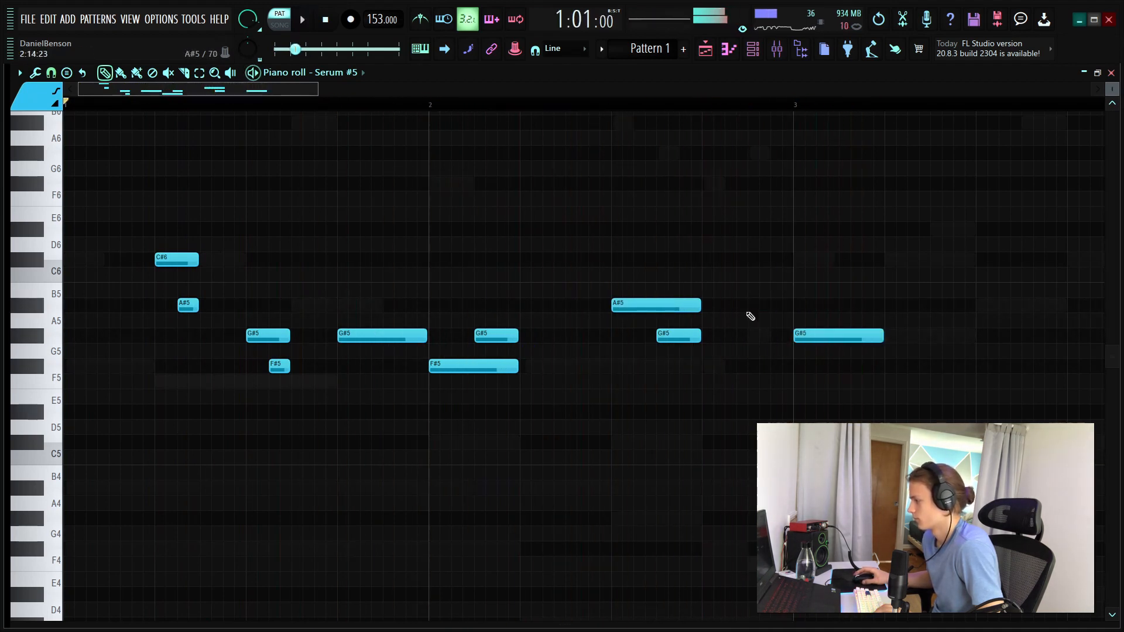
key("space")
Shift the A#5 and G#5 that end bar 2 to 2:11 and 2:13, and delete the G#5 at 3:01
scroll(653, 303, "down", 7)
scroll(652, 303, "up", 4)
left_click_drag(723, 204, 669, 263)
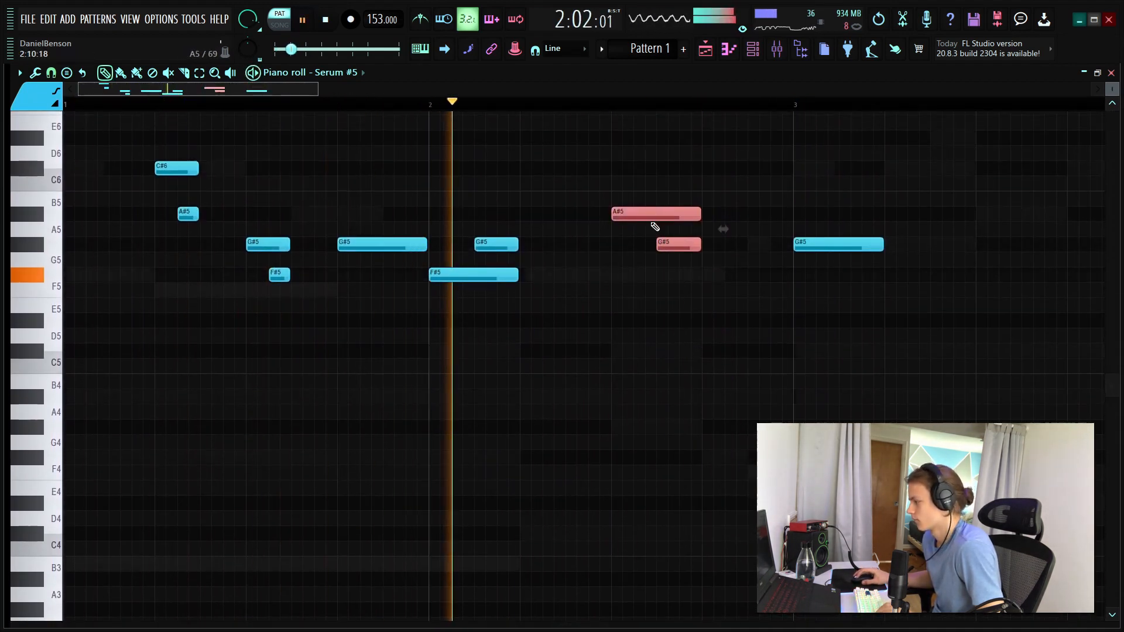
left_click_drag(654, 225, 699, 226)
left_click(811, 290)
right_click(811, 289)
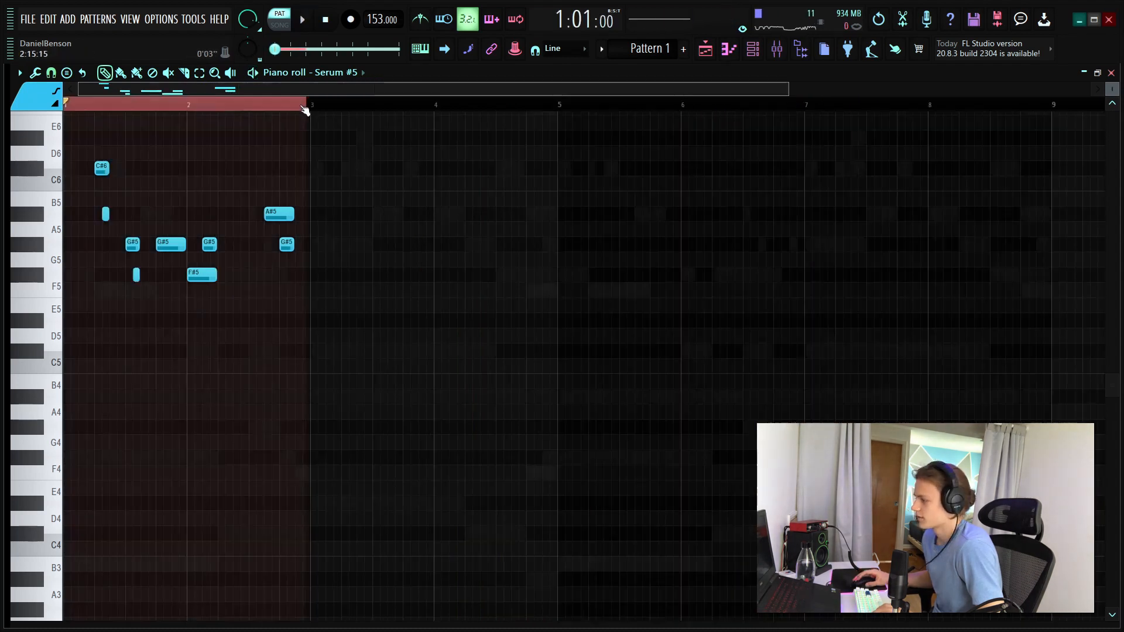
Select bars 1 and 2 of the Serum #5 melody and duplicate them into bars 3 and 4
left_click_drag(305, 110, 312, 107)
key("ctrl+b")
scroll(342, 106, "up", 4)
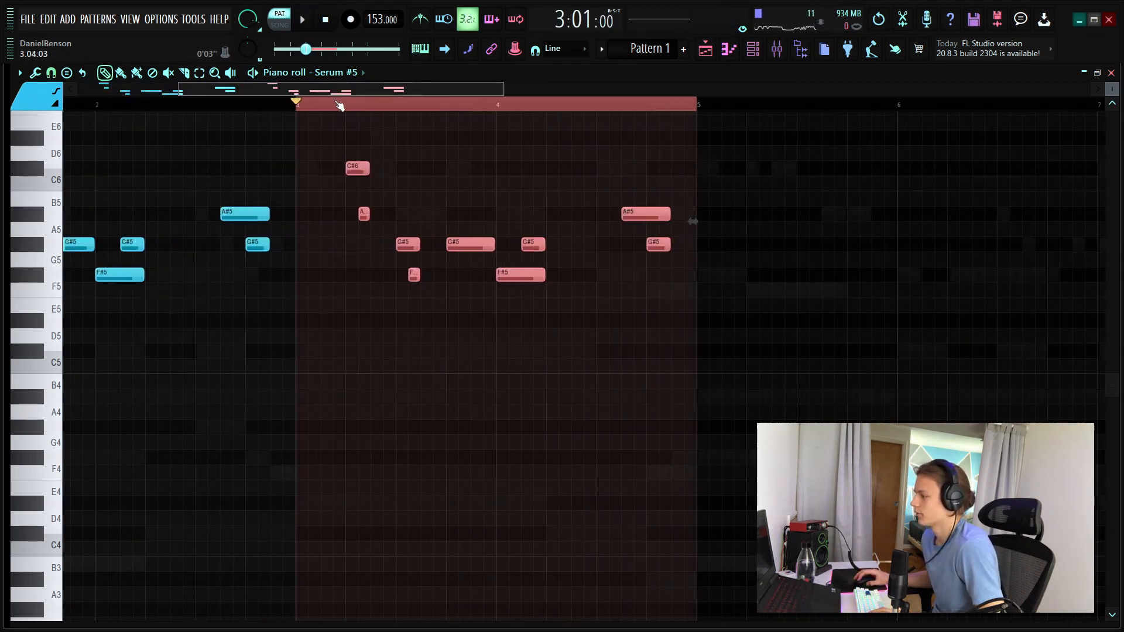
Vary the melody copy in bars 3 and 4 with D#6 at 3:06 and C#6 at 4:01, closing on A#5 at 4:15
left_click(338, 104, "ctrl")
scroll(405, 188, "up", 2)
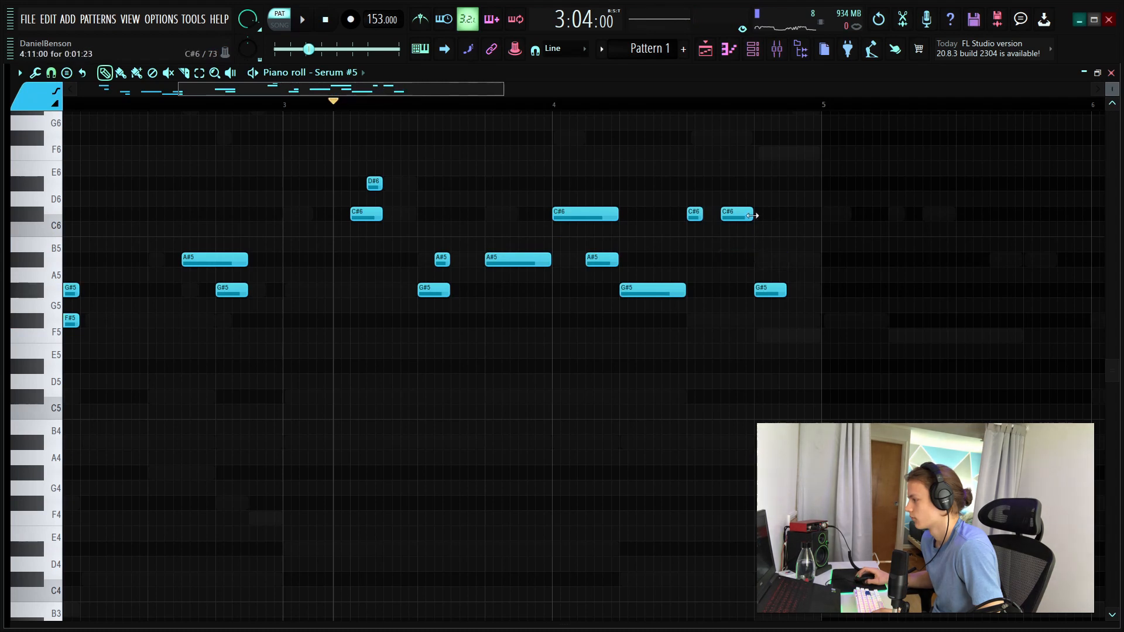
left_click_drag(853, 260, 820, 259)
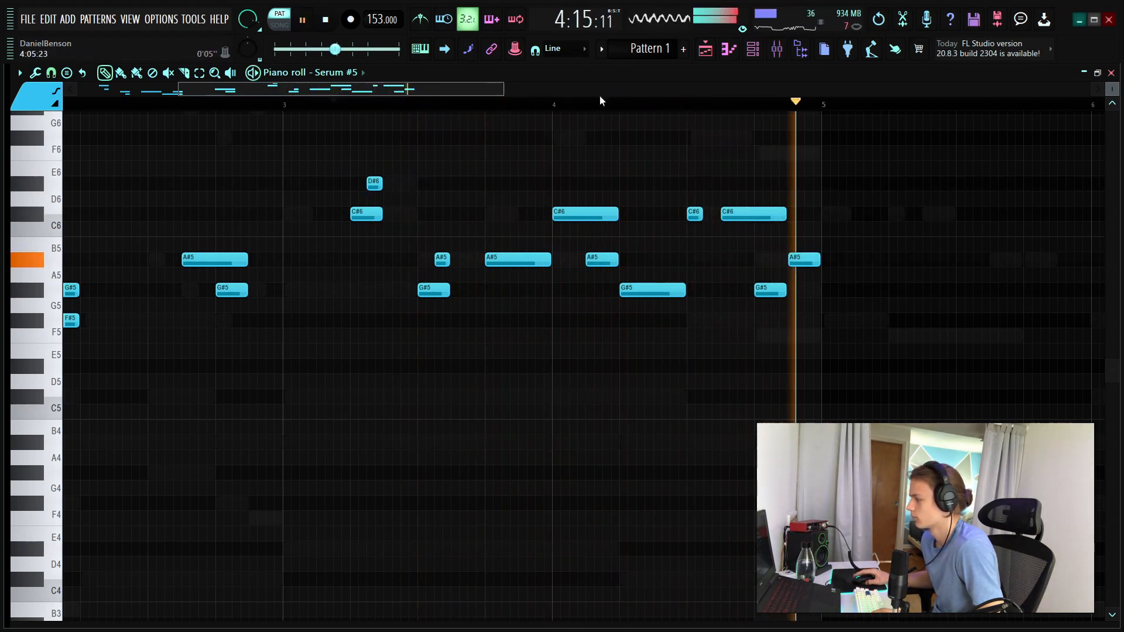
Select the four-bar Serum #5 melody, duplicate it into bars 5 to 8 and play it back
scroll(545, 112, "down", 5)
left_click_drag(229, 107, 173, 112)
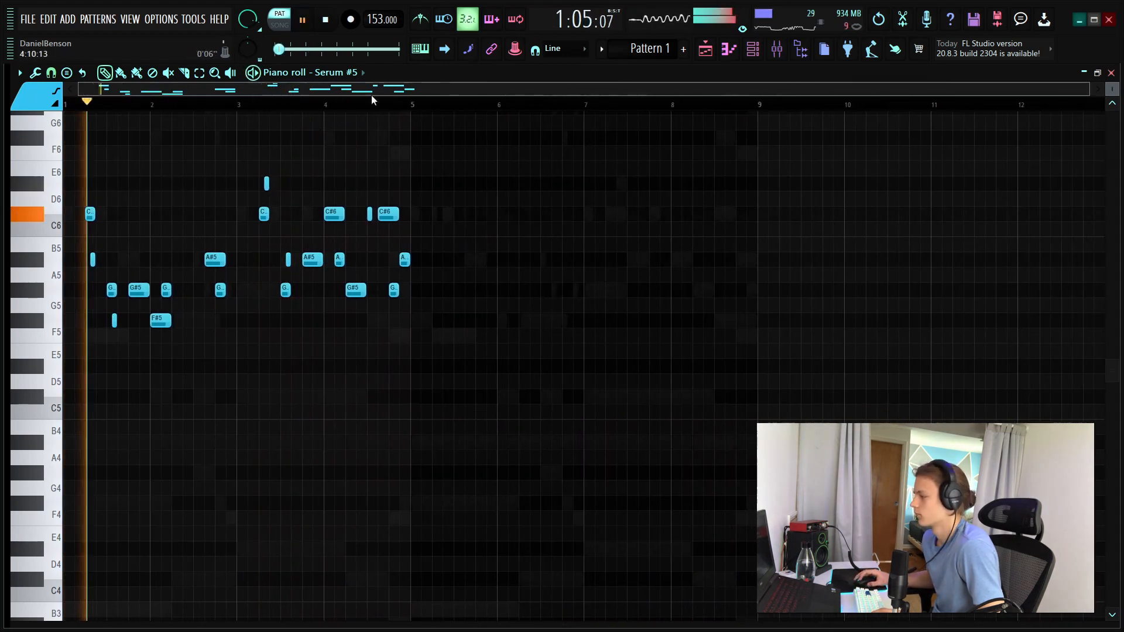
left_click_drag(416, 107, 71, 89)
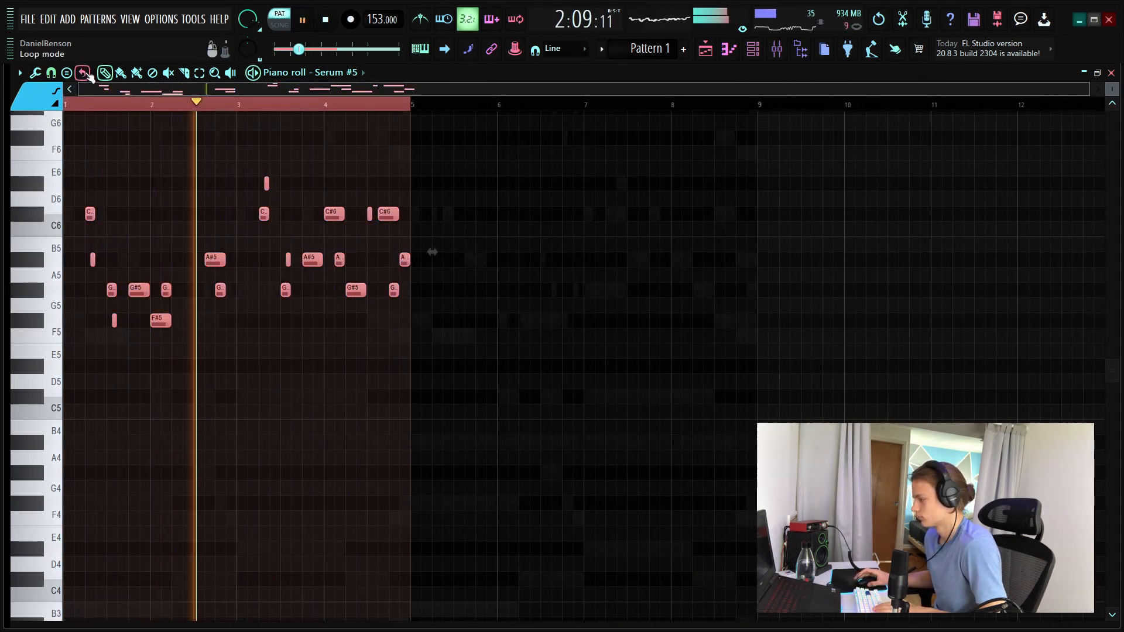
key("ctrl+b")
key("space")
left_click(376, 105, "ctrl")
key("space")
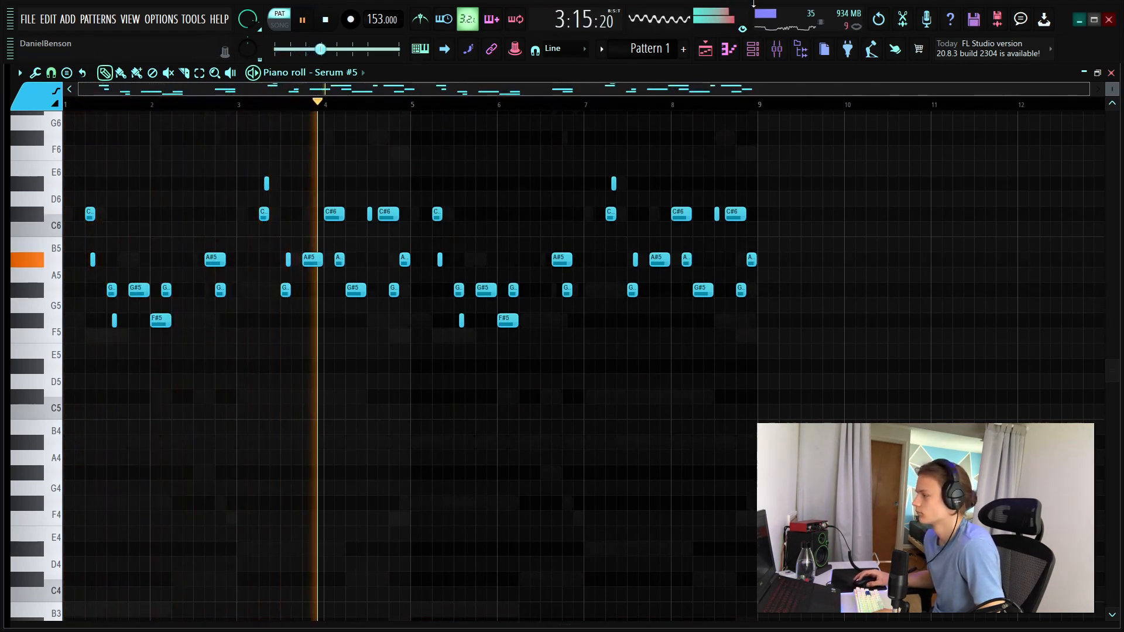
Lower the filter cutoff of the Serum #4 game lead to 1887 Hz during playback and close the synth
key("F6")
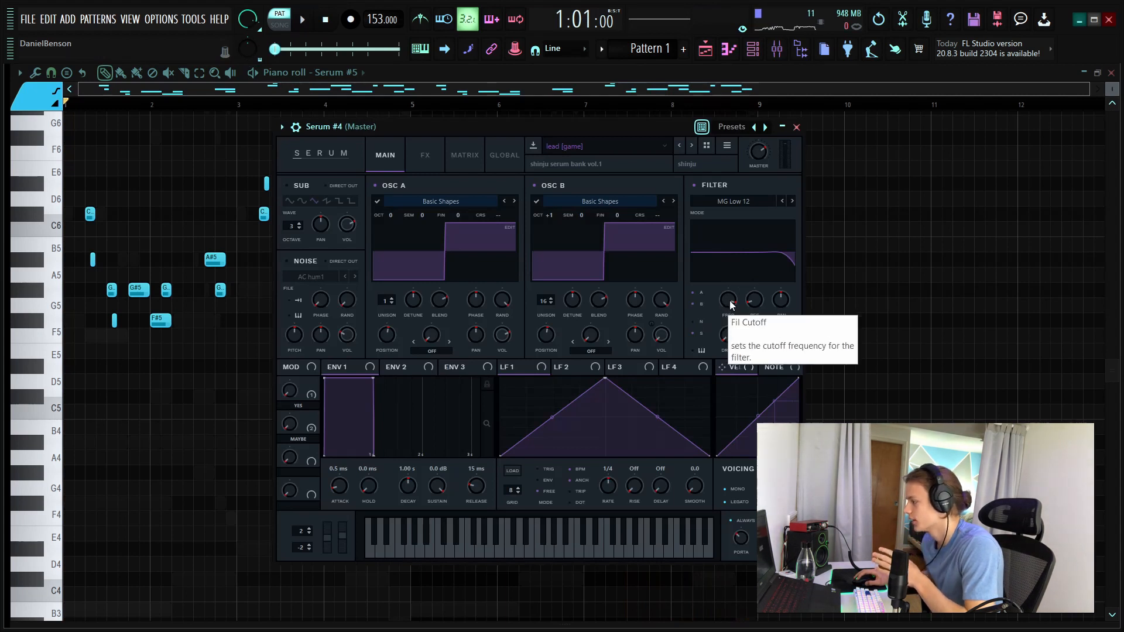
mouse_move(729, 305)
left_mouse_down()
mouse_move(731, 316)
mouse_move(731, 283)
mouse_move(733, 298)
left_mouse_up()
key("space")
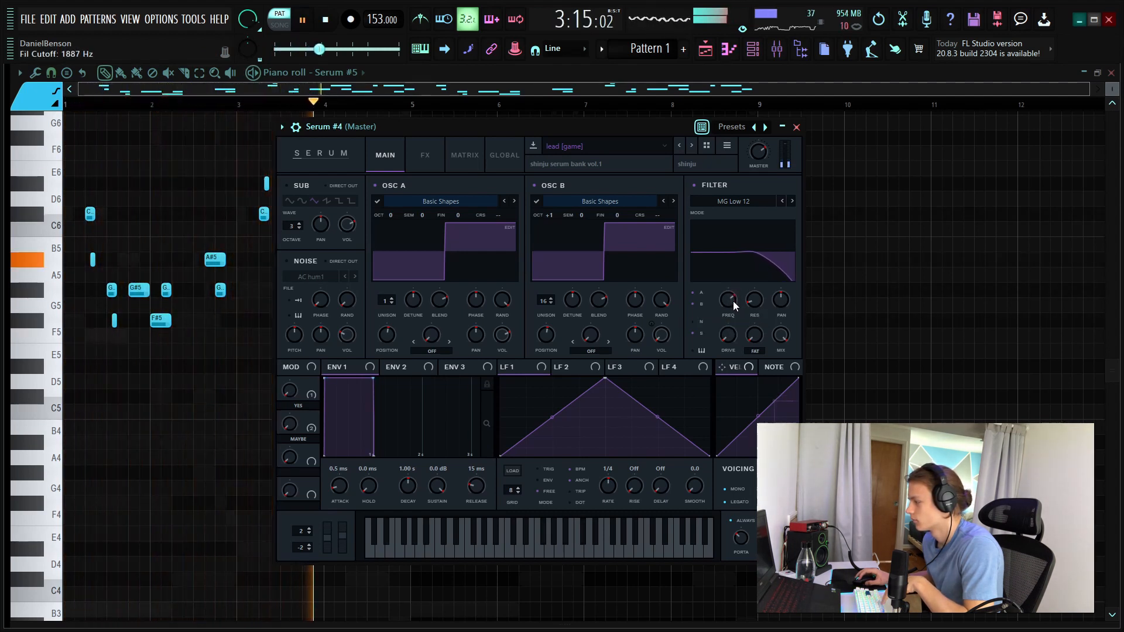
left_click(797, 126)
key("space")
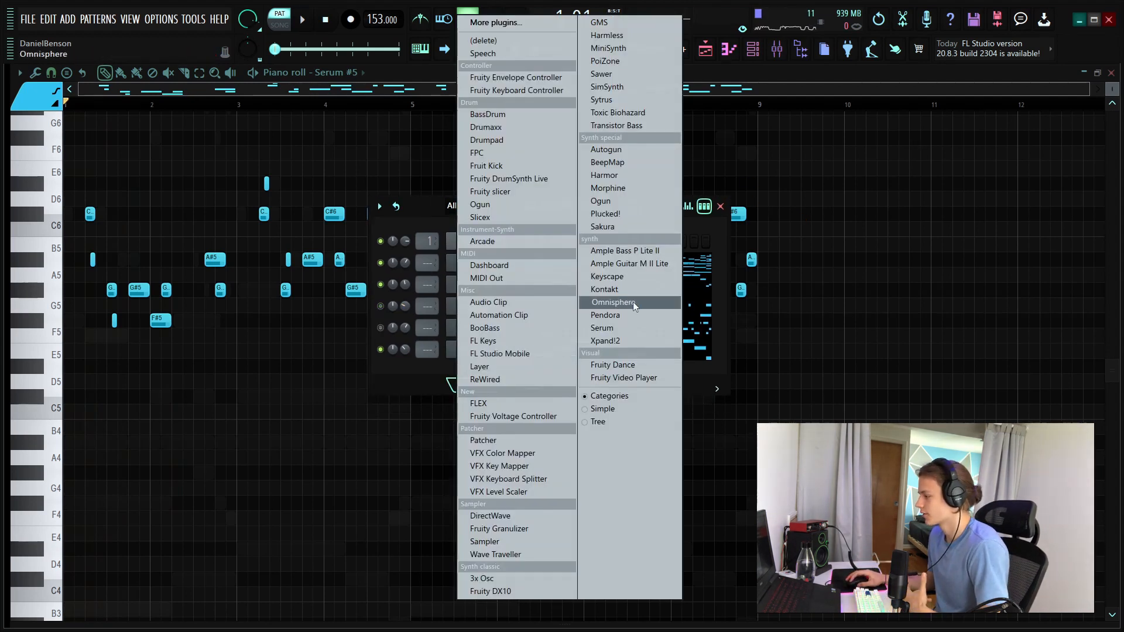
Add an Omnisphere channel with the Cathedral Bellscape patch, turn off its layer B and close the plugin
left_click(634, 301)
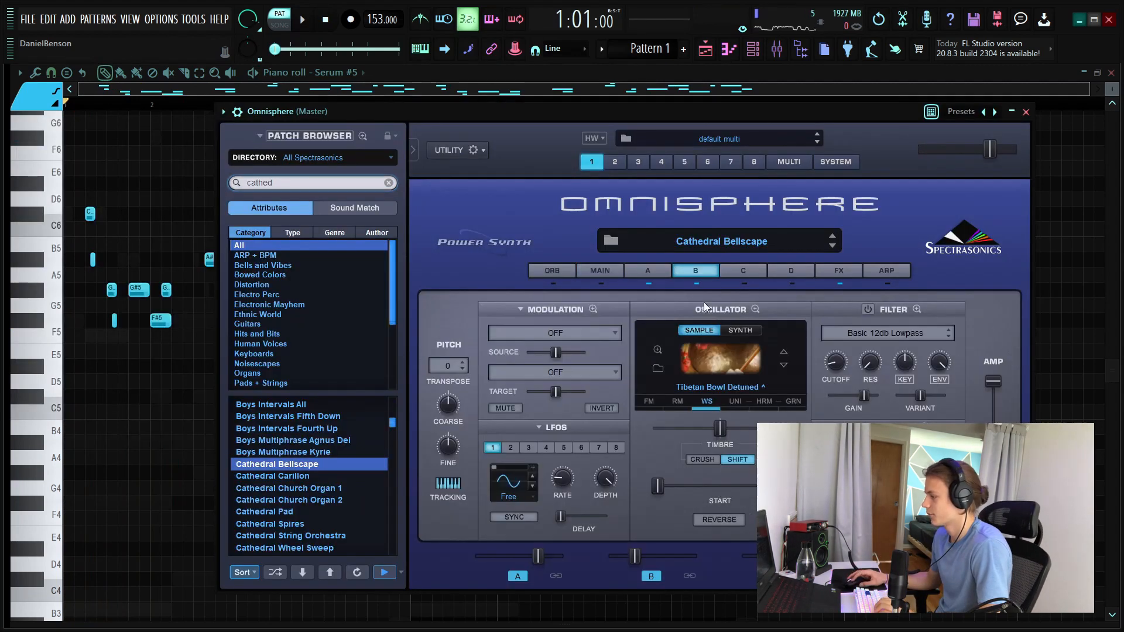
left_click(696, 283)
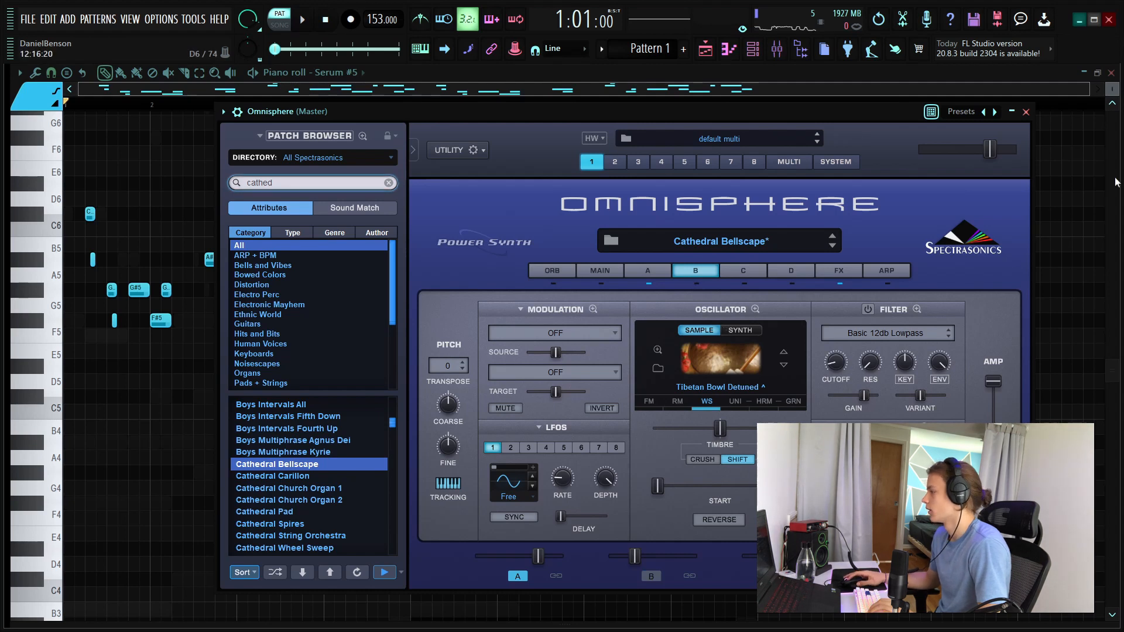
left_click(1026, 112)
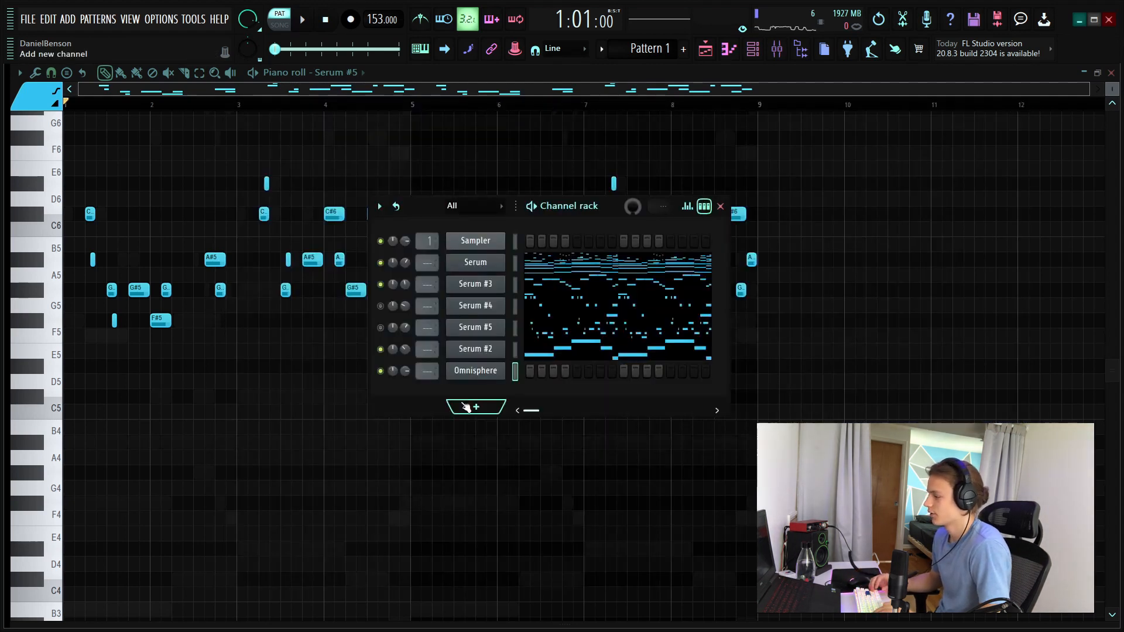
Open the Omnisphere channel's piano roll and place B5 at bar 1, D#6 at bar 3 and A#5 at 4:13
right_click(476, 371)
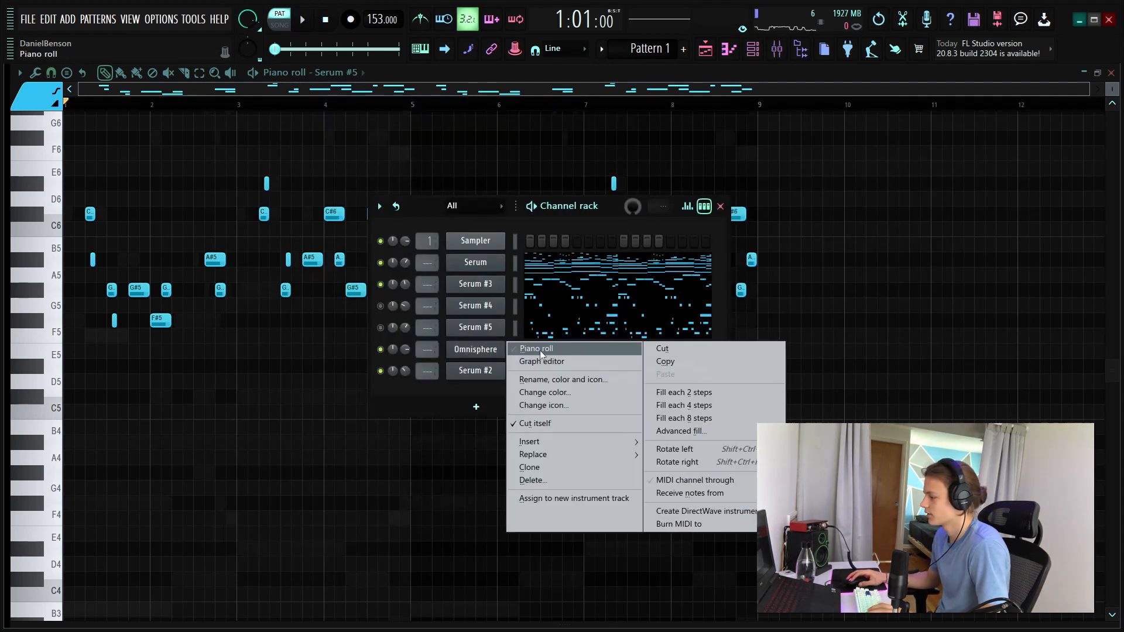
left_click(469, 350)
scroll(131, 113, "up", 4)
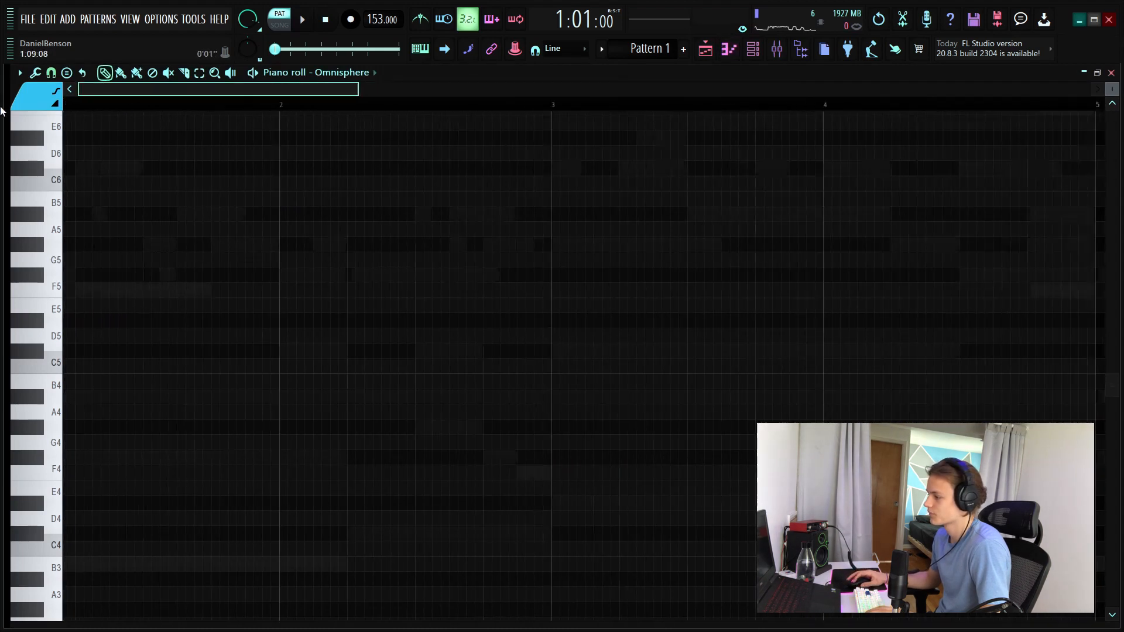
left_click(97, 202)
scroll(158, 130, "down", 4)
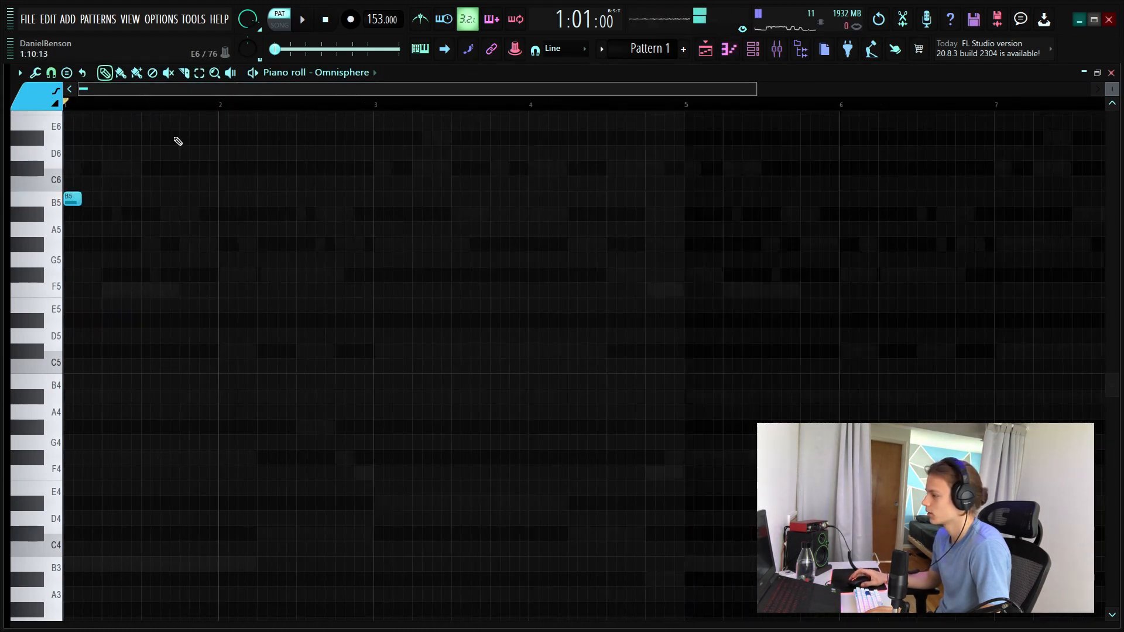
scroll(313, 258, "up", 3)
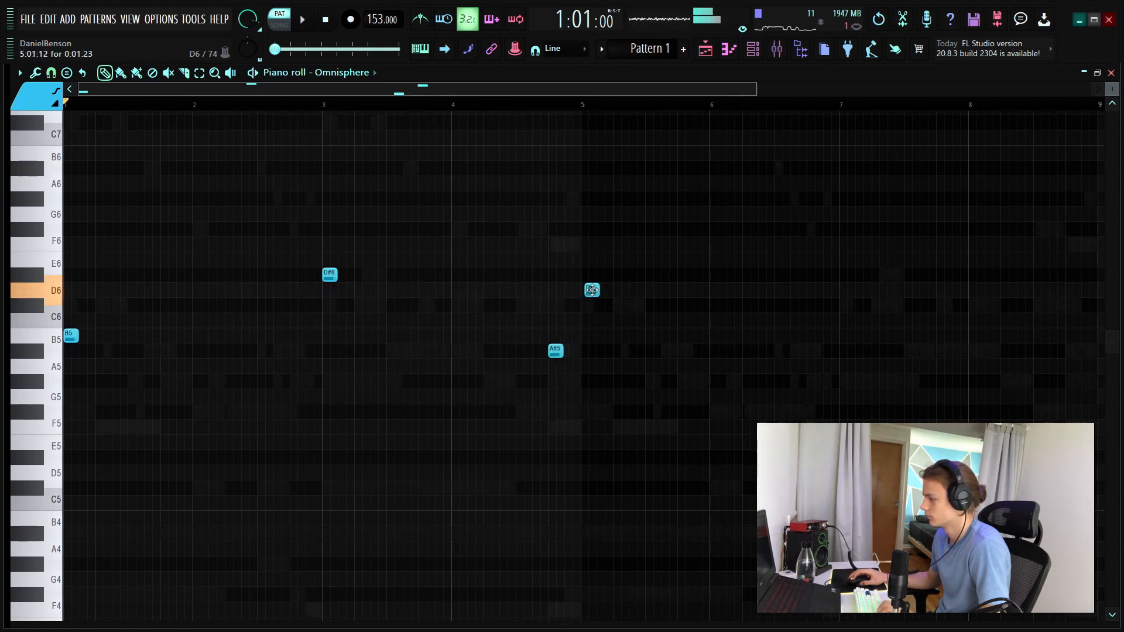
Stretch the Omnisphere notes end to end up to bar 5, using a temporary C#6 there as the end marker
left_click_drag(592, 289, 585, 314)
key("ctrl+l")
key("space")
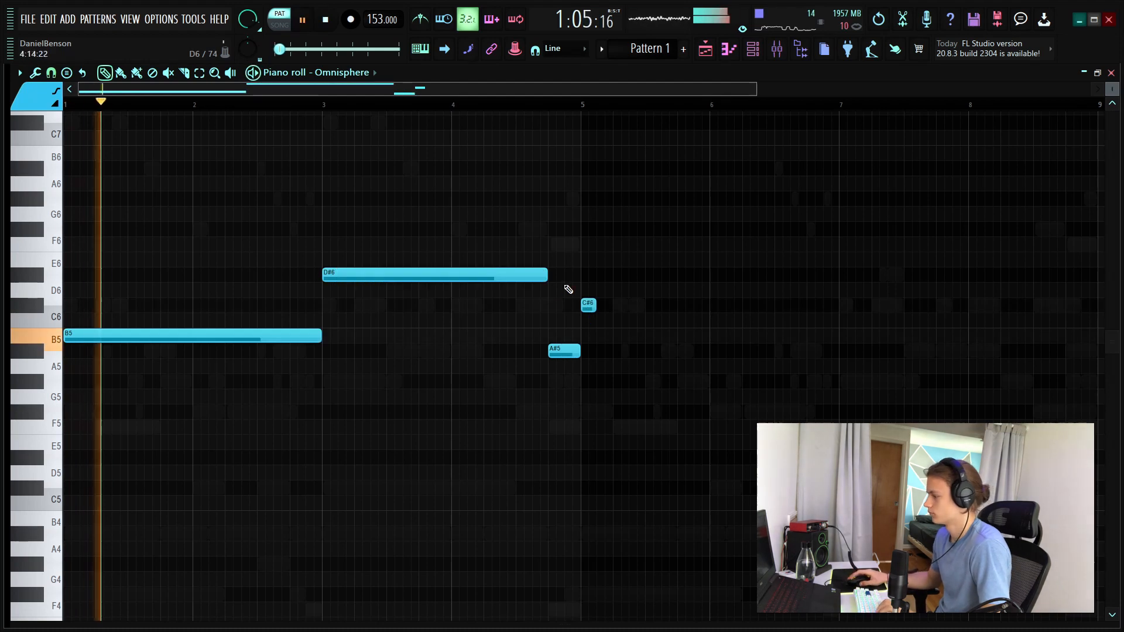
right_click(590, 305)
Select the four-bar Omnisphere melody and duplicate it into bars 5 to 8
left_click_drag(692, 243, 63, 483, "ctrl")
key("ctrl+b")
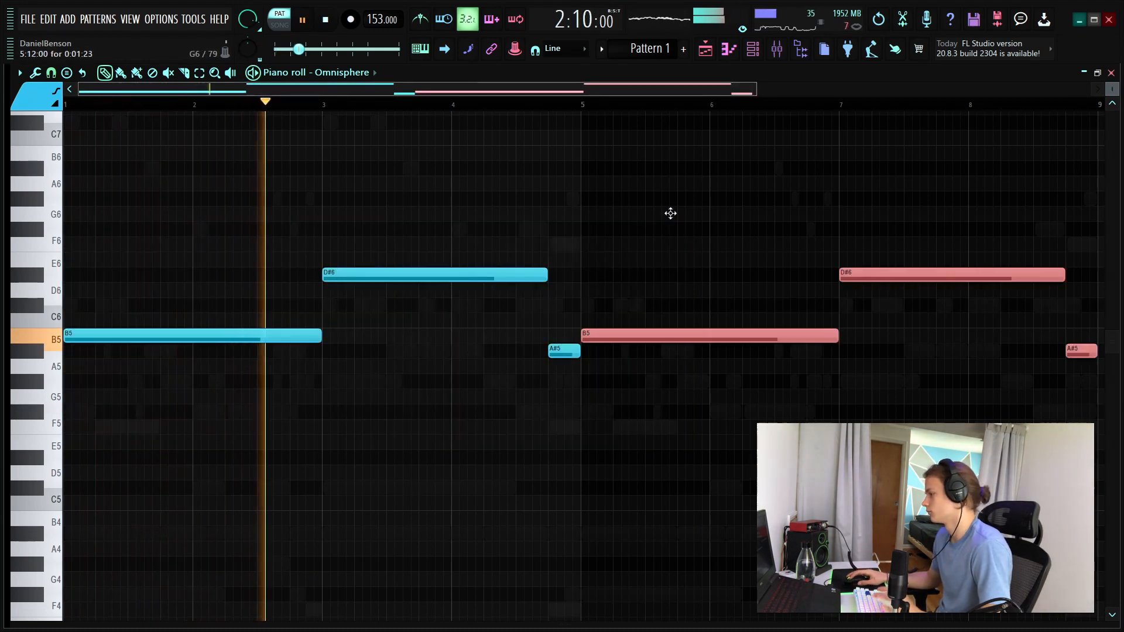
key("ctrl+d")
scroll(574, 112, "down", 2)
key("space")
Transpose all the Omnisphere notes down one octave and play the pattern
left_click_drag(863, 146, 155, 416, "ctrl")
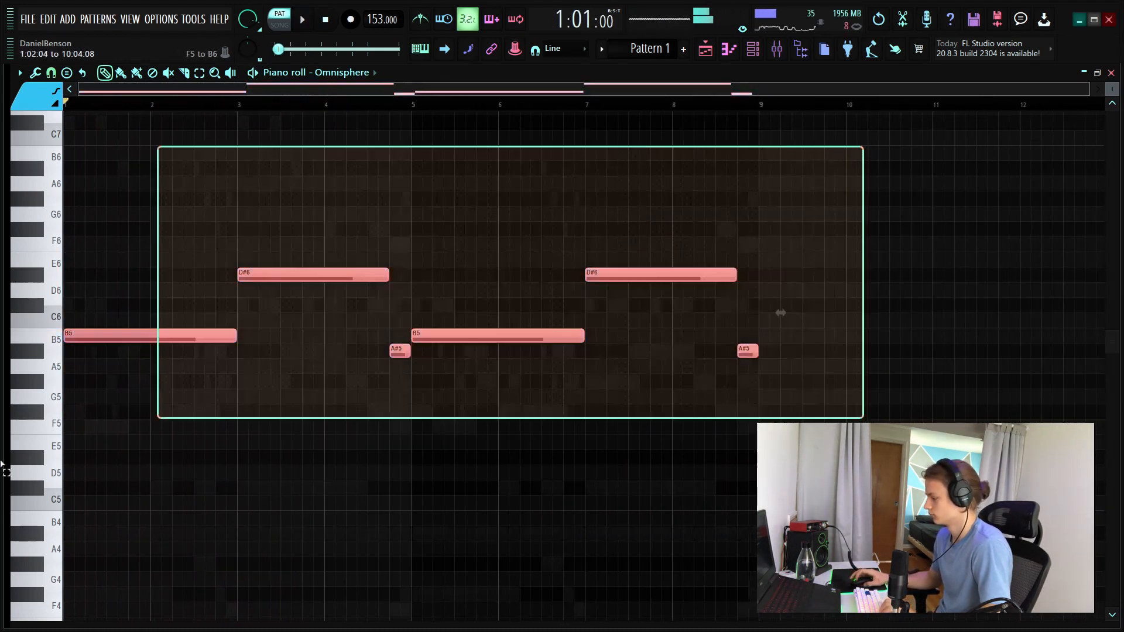
key("ctrl+Down")
key("space")
key("ctrl+d")
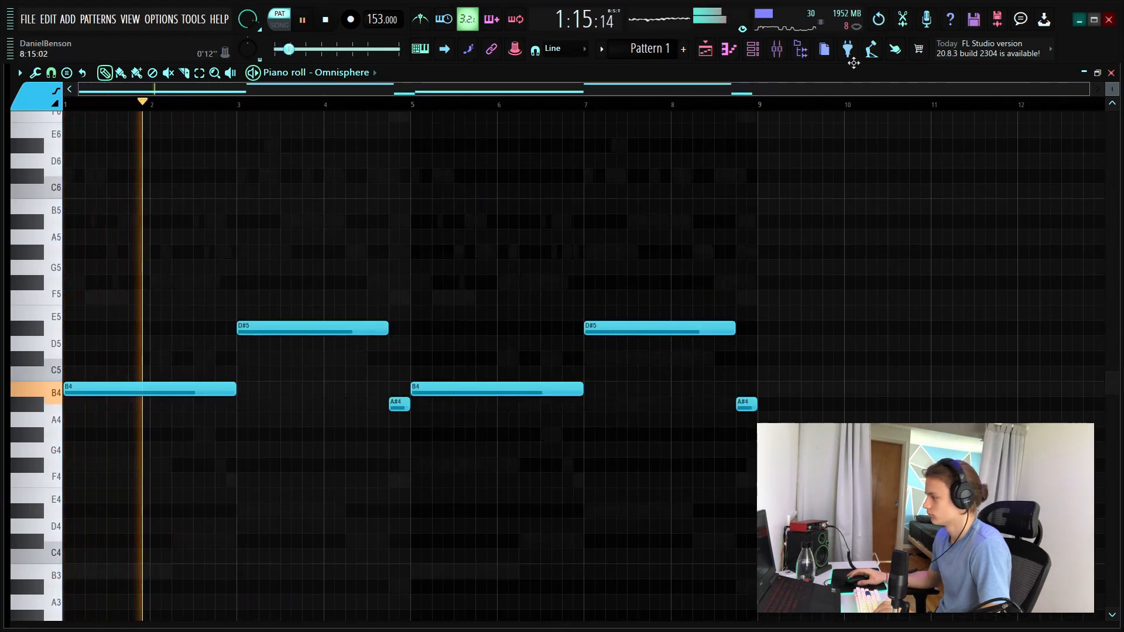
Set the Omnisphere channel volume to about 26% and unmute Serum #4 and Serum #5 in the channel rack
key("F6")
mouse_move(406, 350)
left_mouse_down()
mouse_move(405, 391)
mouse_move(407, 350)
left_mouse_up()
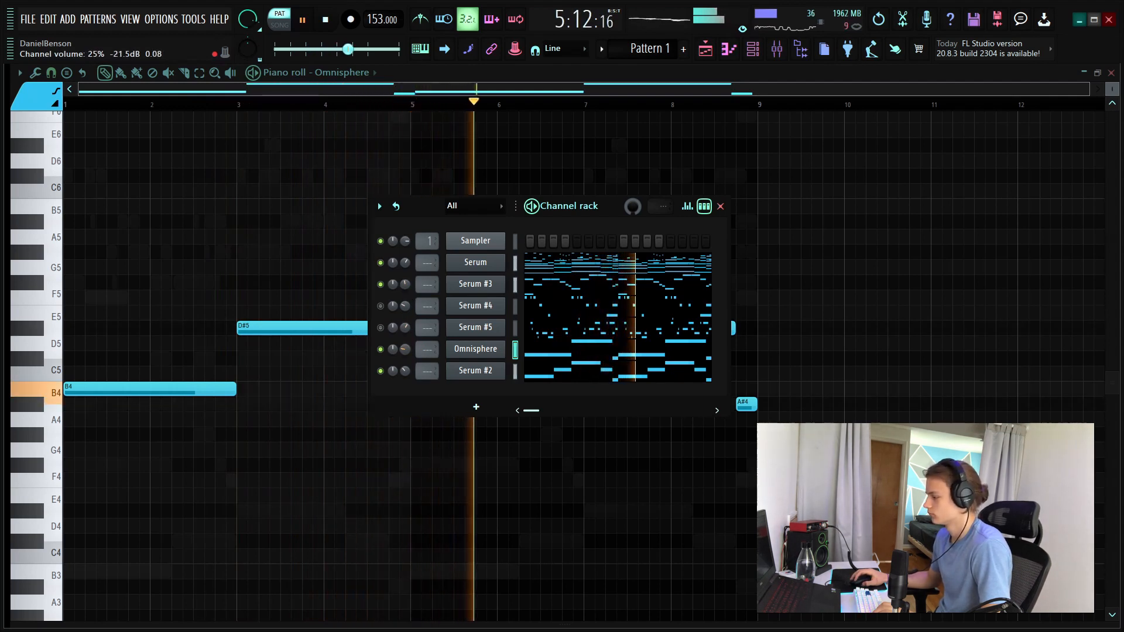
left_click(380, 305)
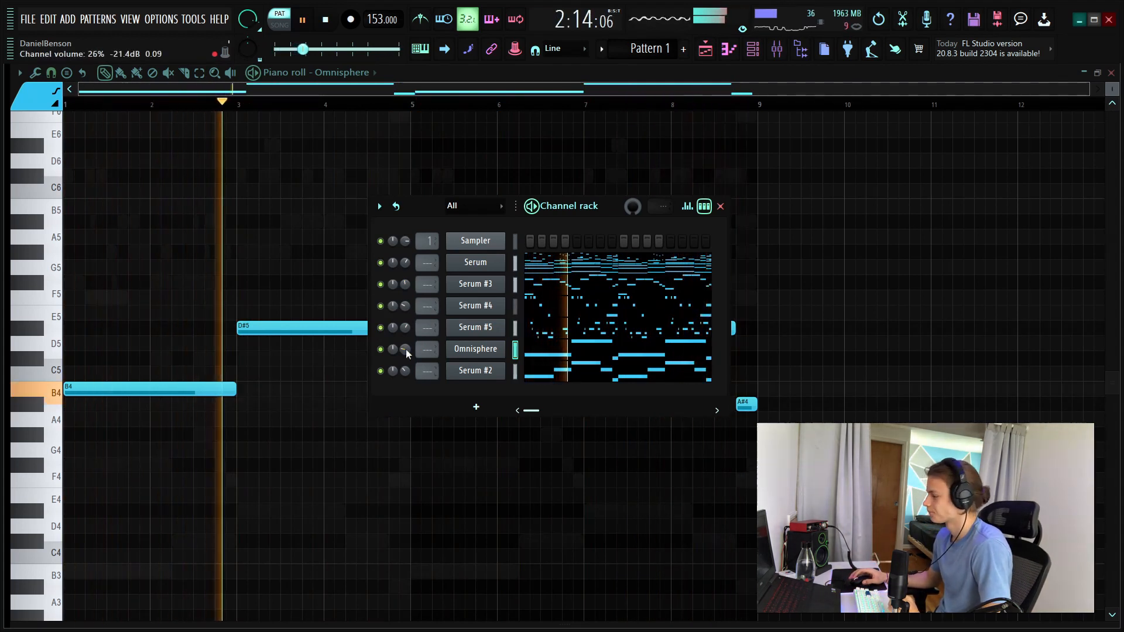
key("space")
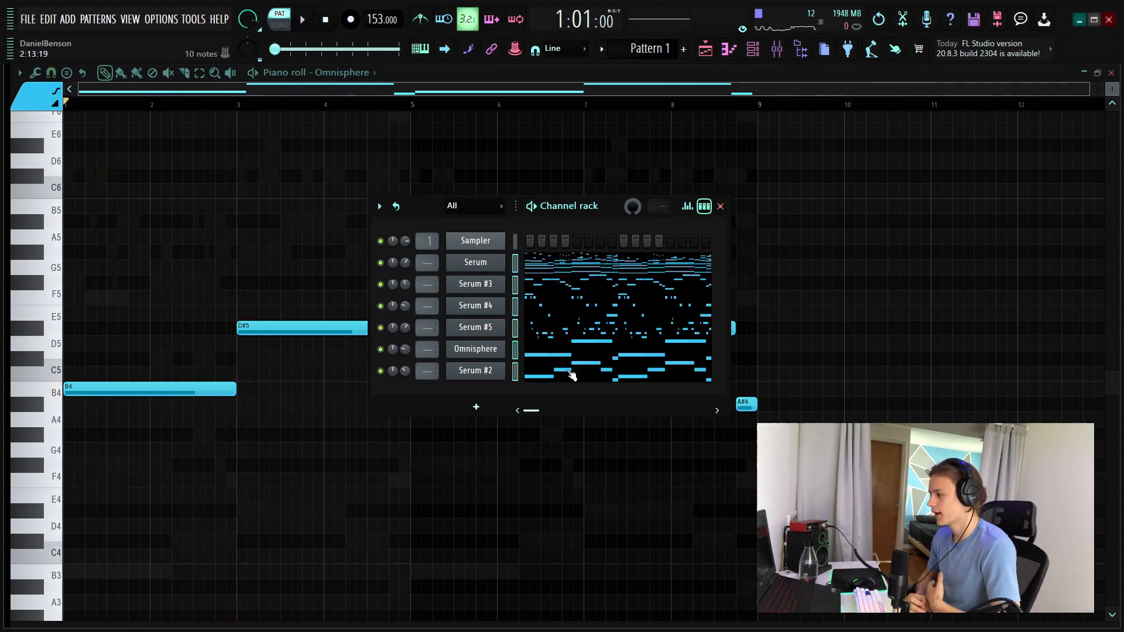
Route the five Serum channels and Omnisphere to consecutive mixer tracks starting from Insert 1
left_click(780, 52)
right_click(103, 234)
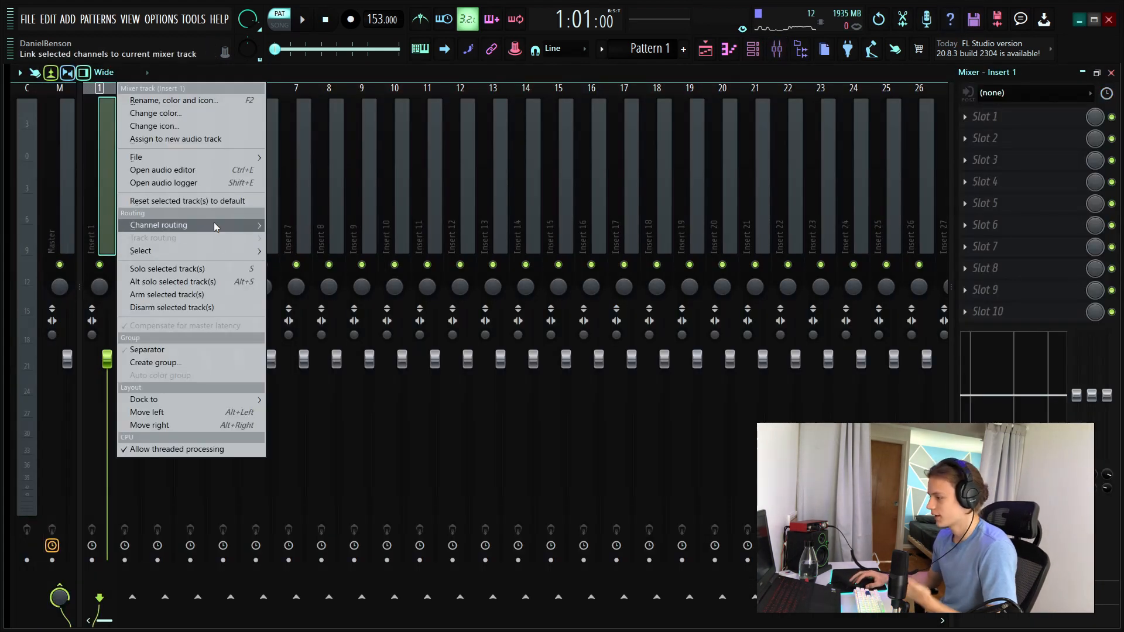
mouse_move(216, 227)
left_click(367, 237)
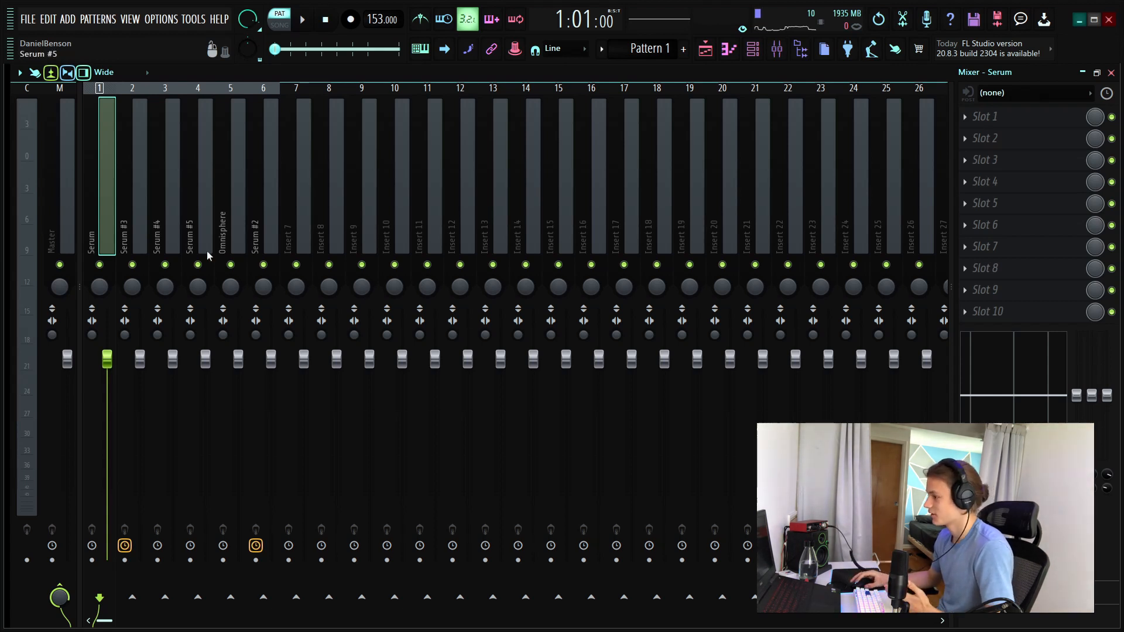
Mute mixer tracks 2 to 6 to isolate the Serum track and select it
left_click_drag(264, 265, 131, 252)
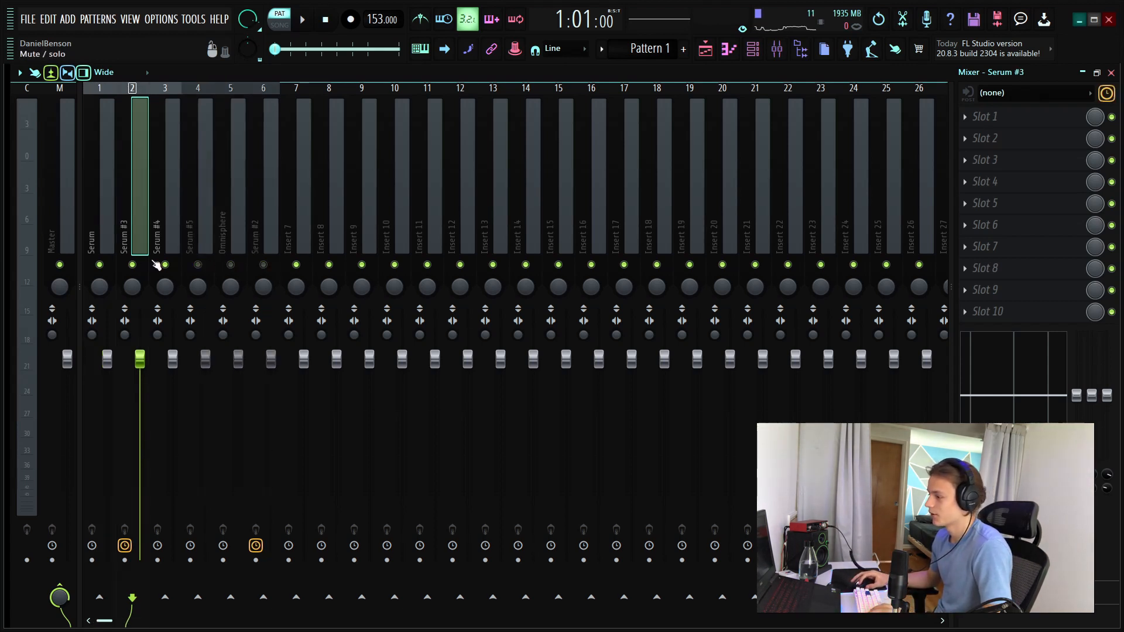
left_click(156, 264)
left_click(132, 264)
left_click(99, 224)
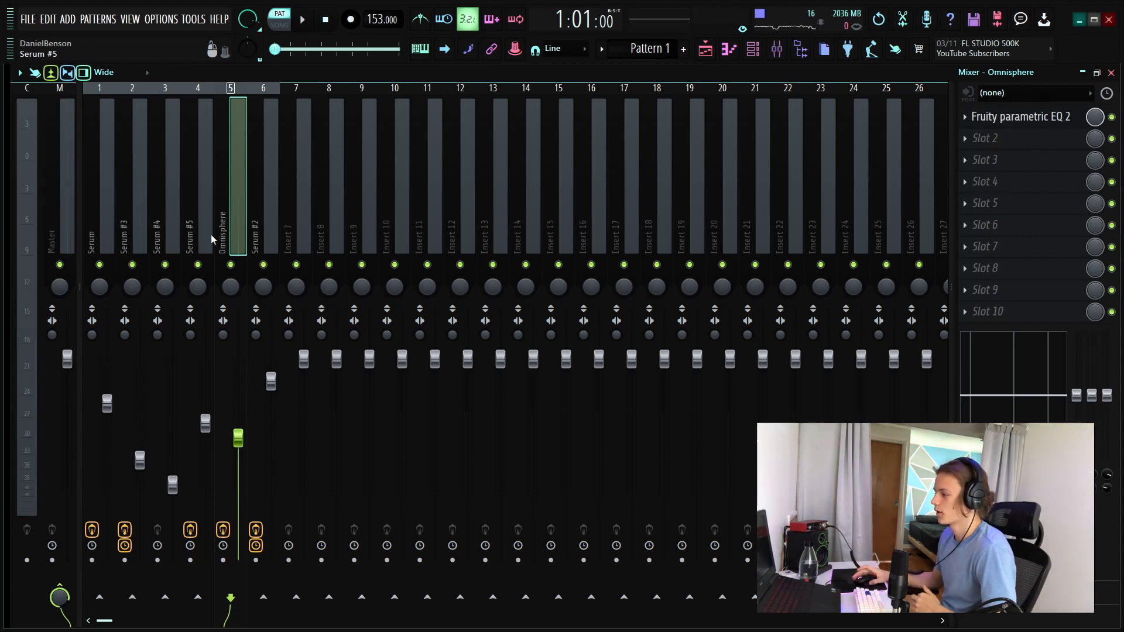
Examine the Serum mixer track's effects, including the curve of its parametric EQ and the reverb in slot 10
left_click(91, 201)
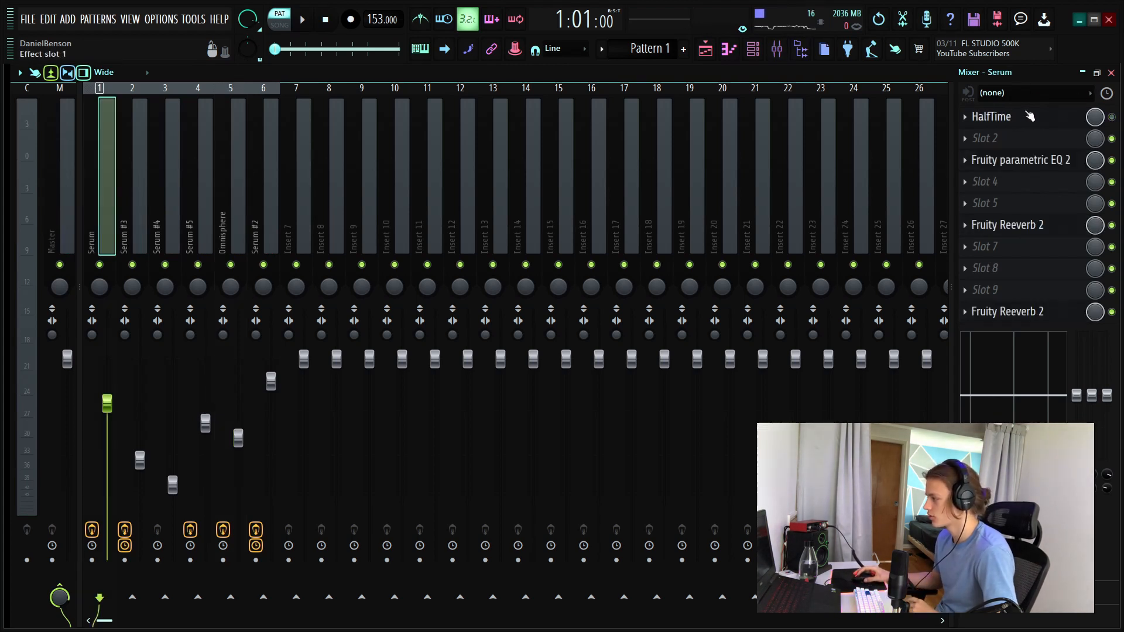
left_click(1032, 165)
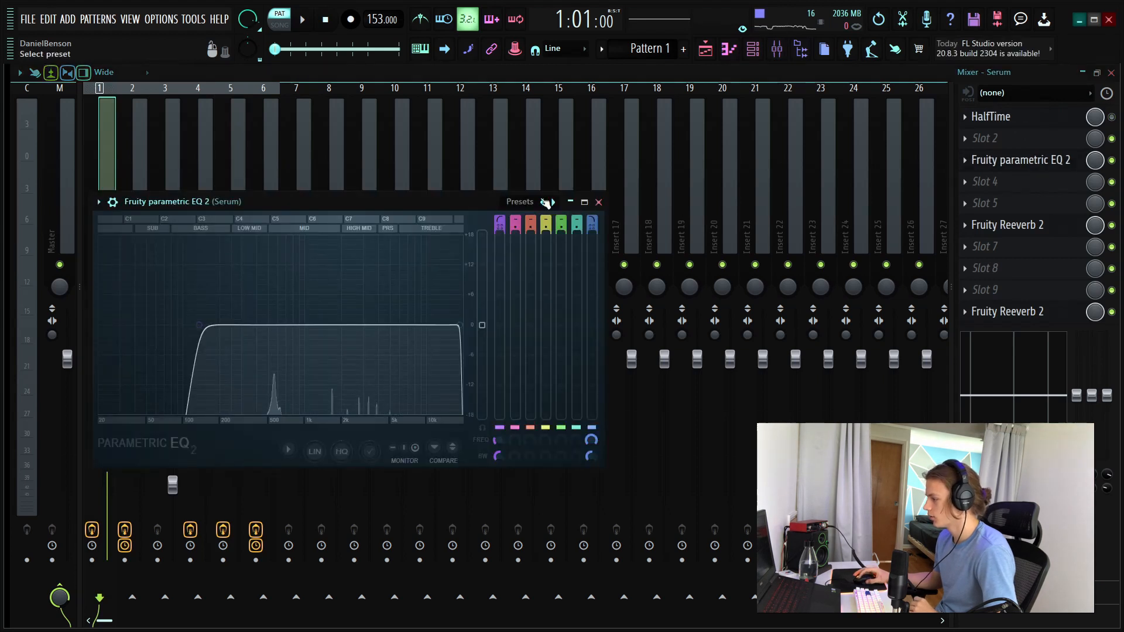
left_click(599, 202)
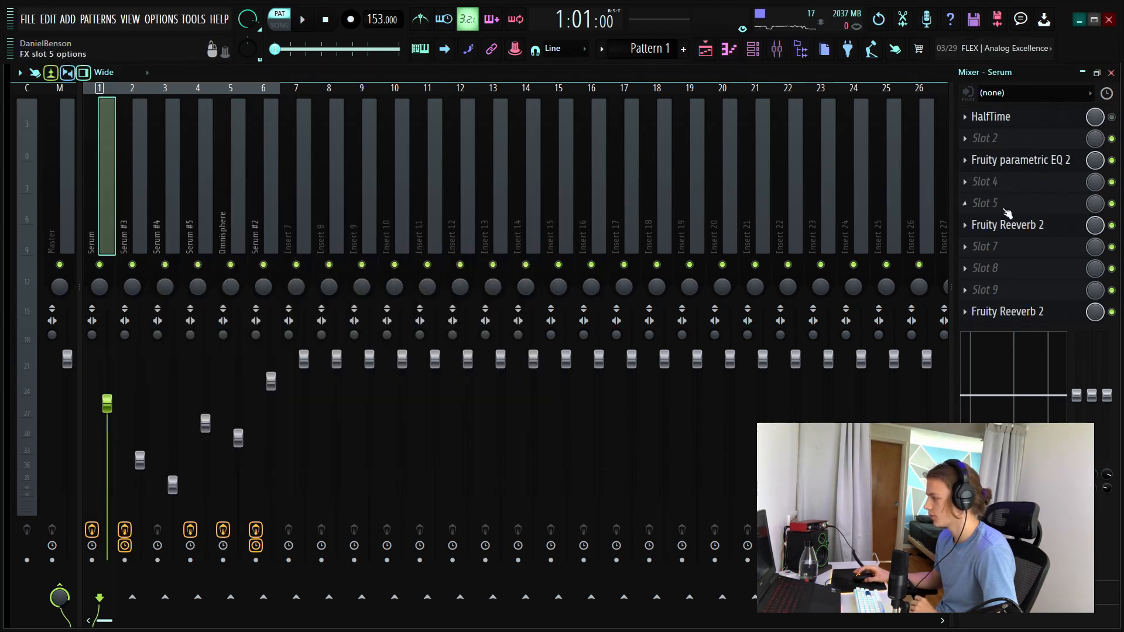
left_click(1061, 316)
left_click(492, 221)
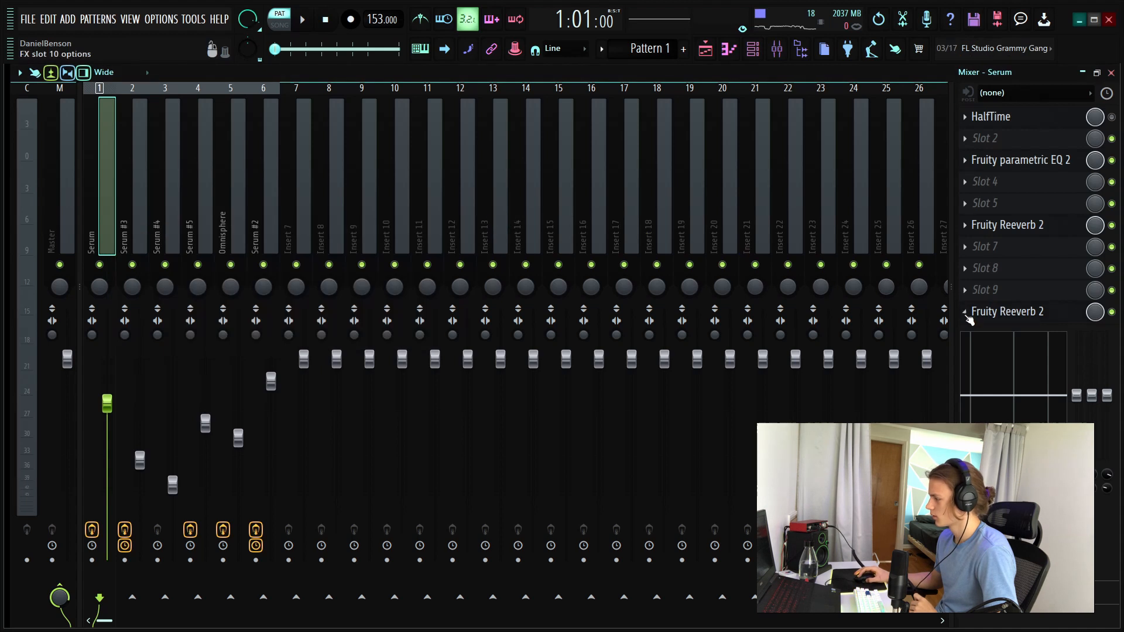
Replace the Fruity Reeverb 2 in slot 10 of the Serum mixer track with Ozone Imager 2
left_click(970, 320)
left_click(977, 303)
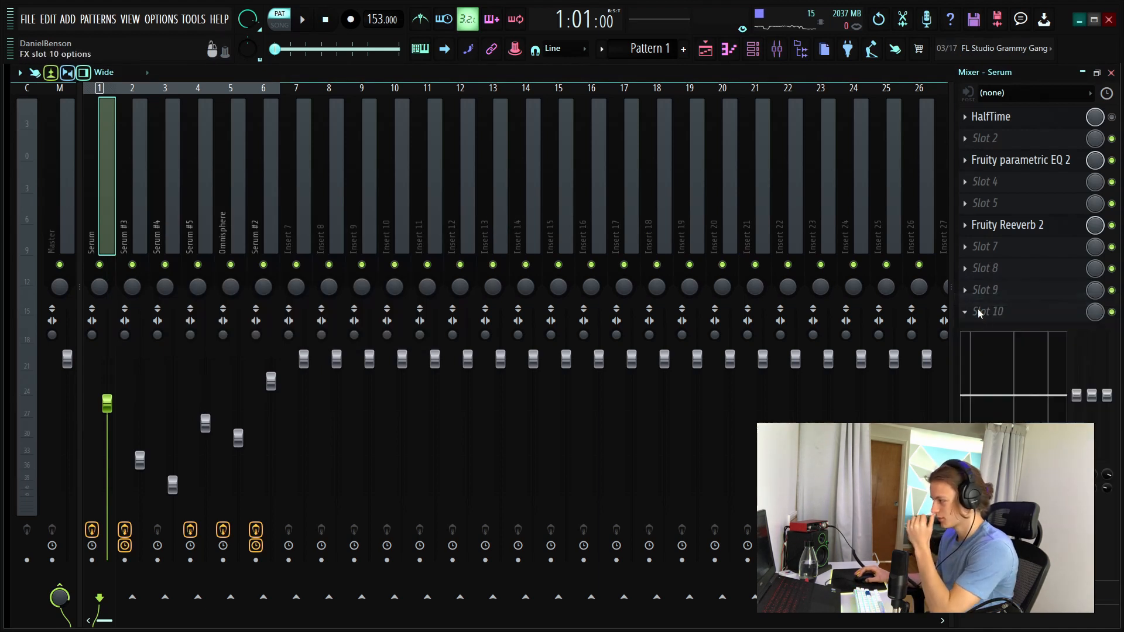
left_click(979, 314)
left_click(647, 562)
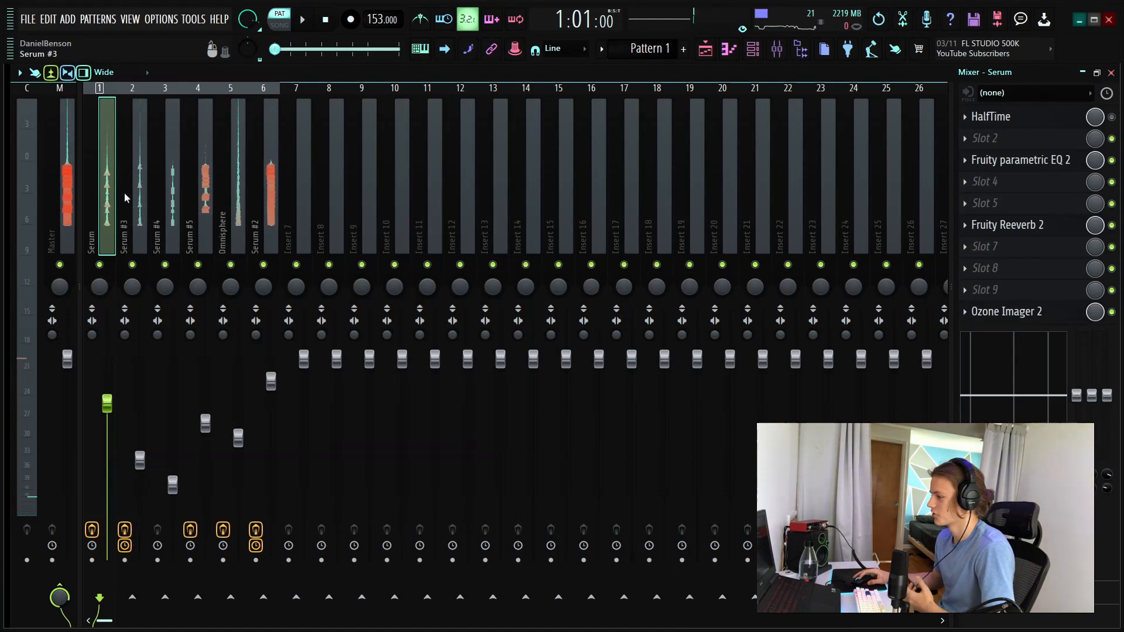
Examine the Serum #3 mixer track's effects, including its parametric EQ and the PanCake2 panning curve
left_click(127, 194)
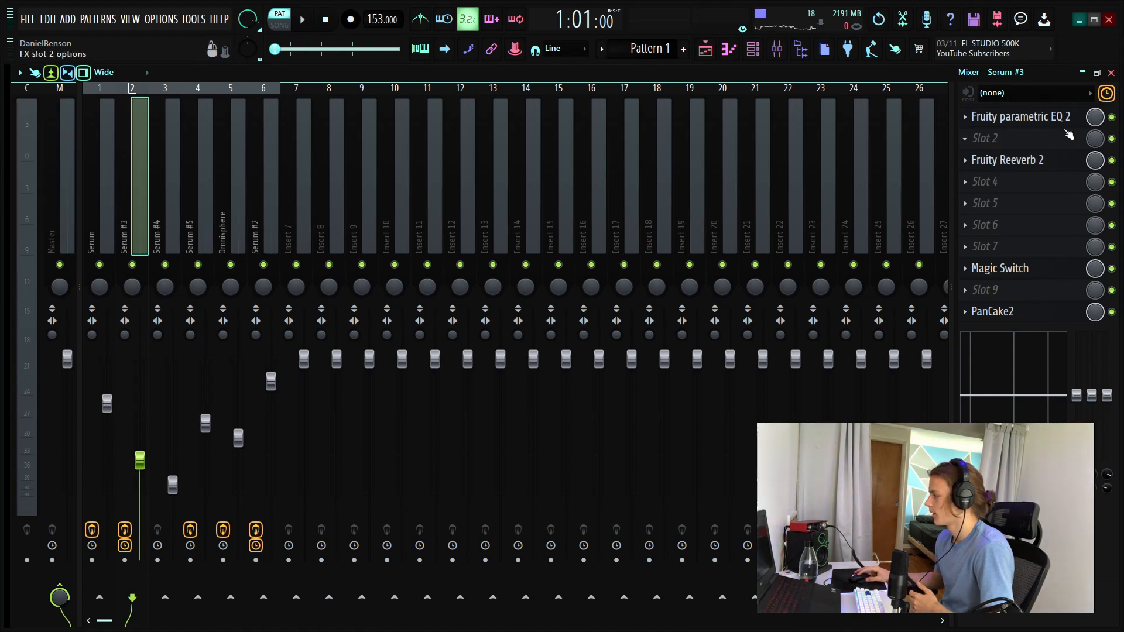
left_click(1021, 117)
left_click(638, 233)
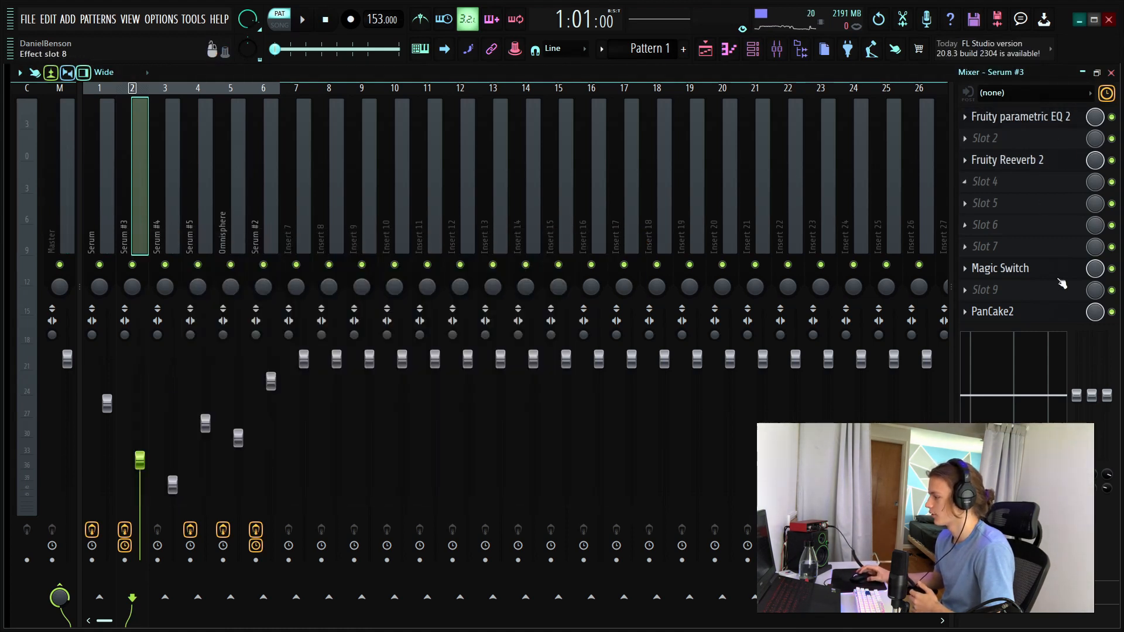
left_click(992, 312)
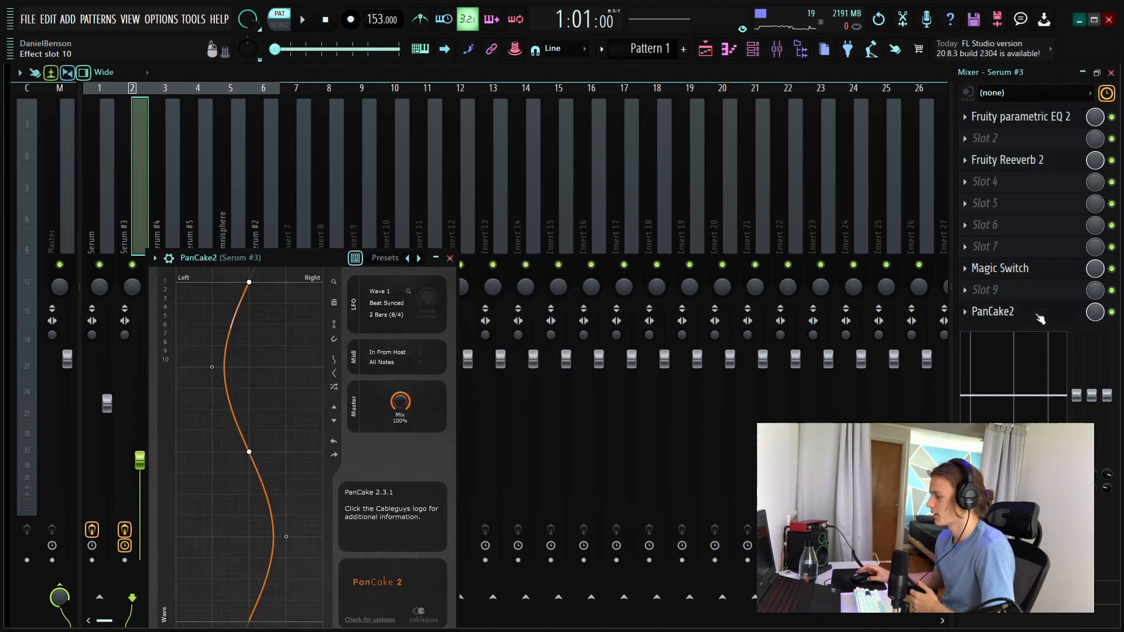
left_click(450, 259)
Check the Serum #4 track's effect slots and the parametric EQ curves on the Serum #5 and Omnisphere tracks
left_click(166, 221)
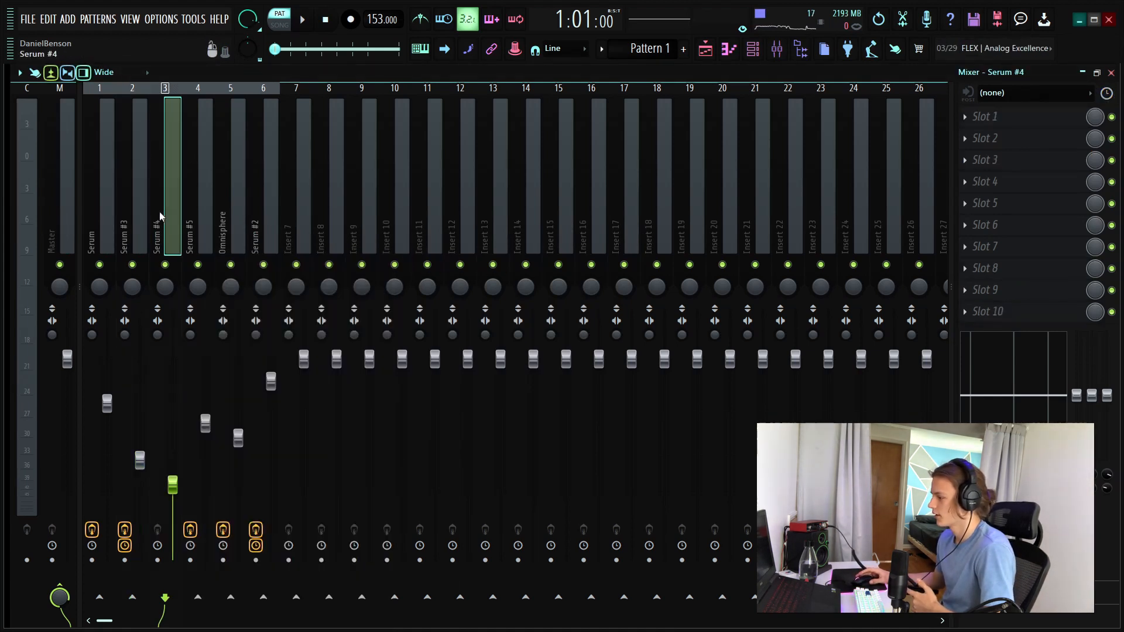
left_click(203, 192)
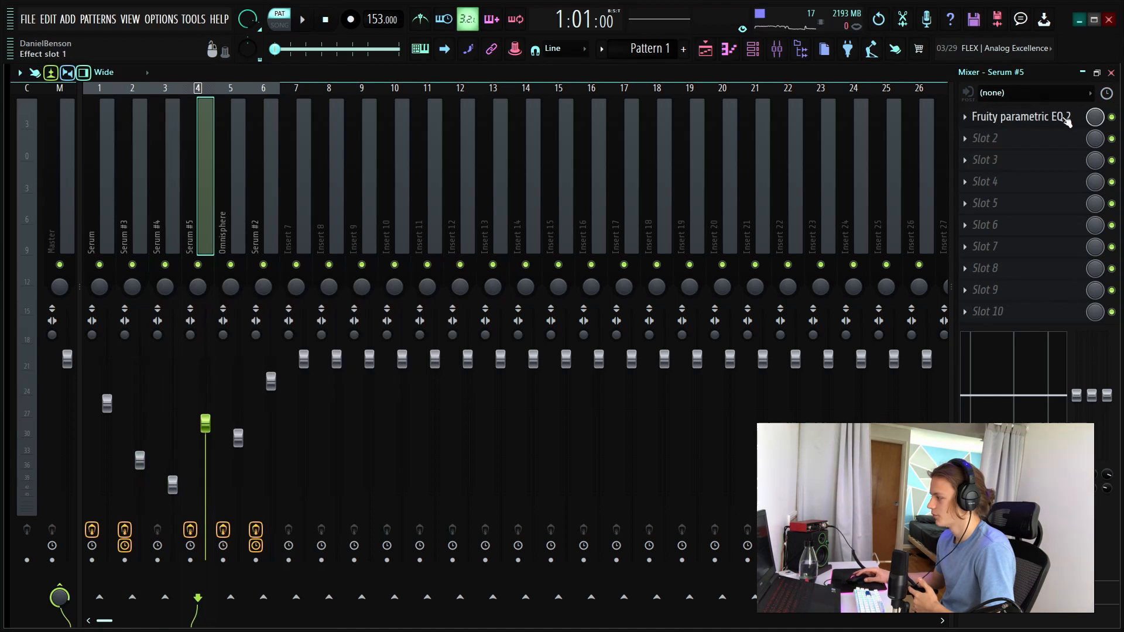
left_click(1022, 117)
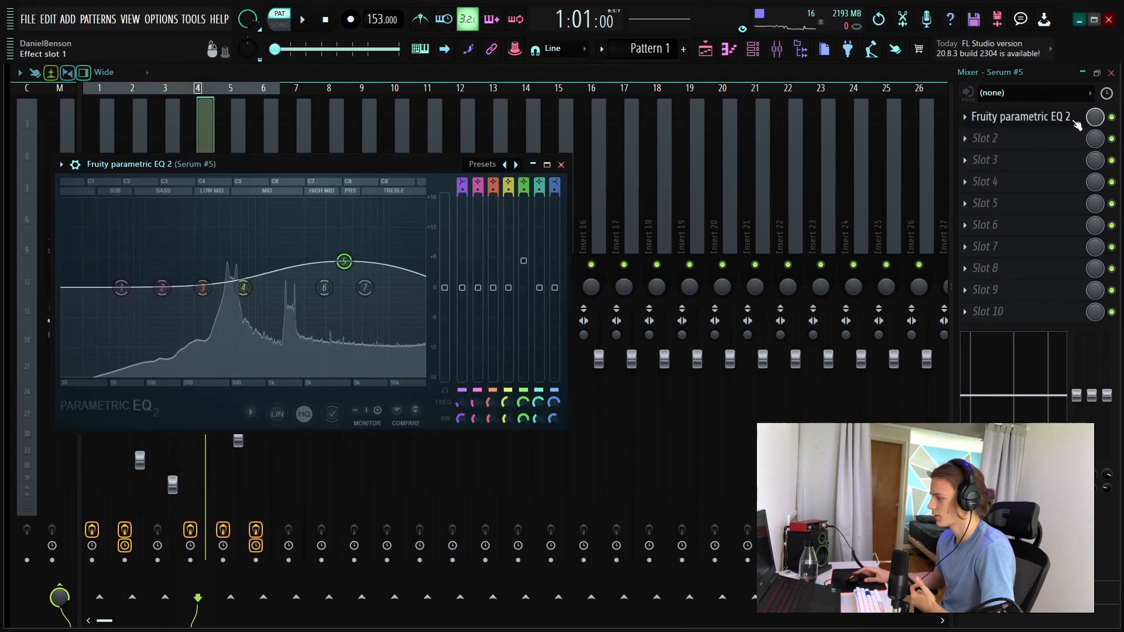
left_click(567, 159)
left_click(222, 226)
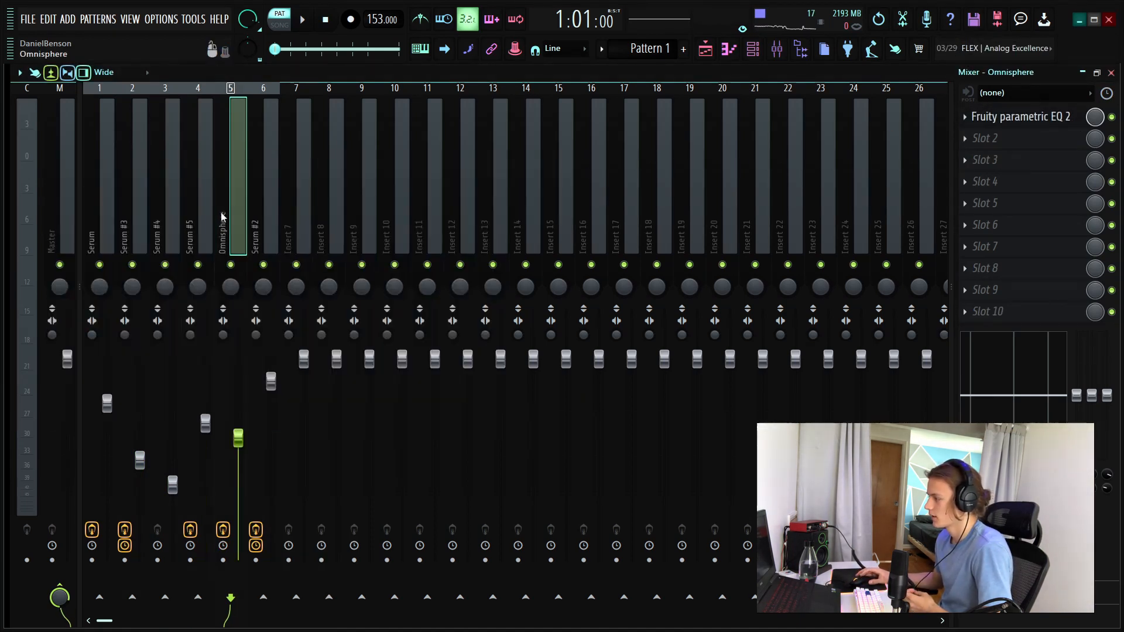
left_click(1080, 125)
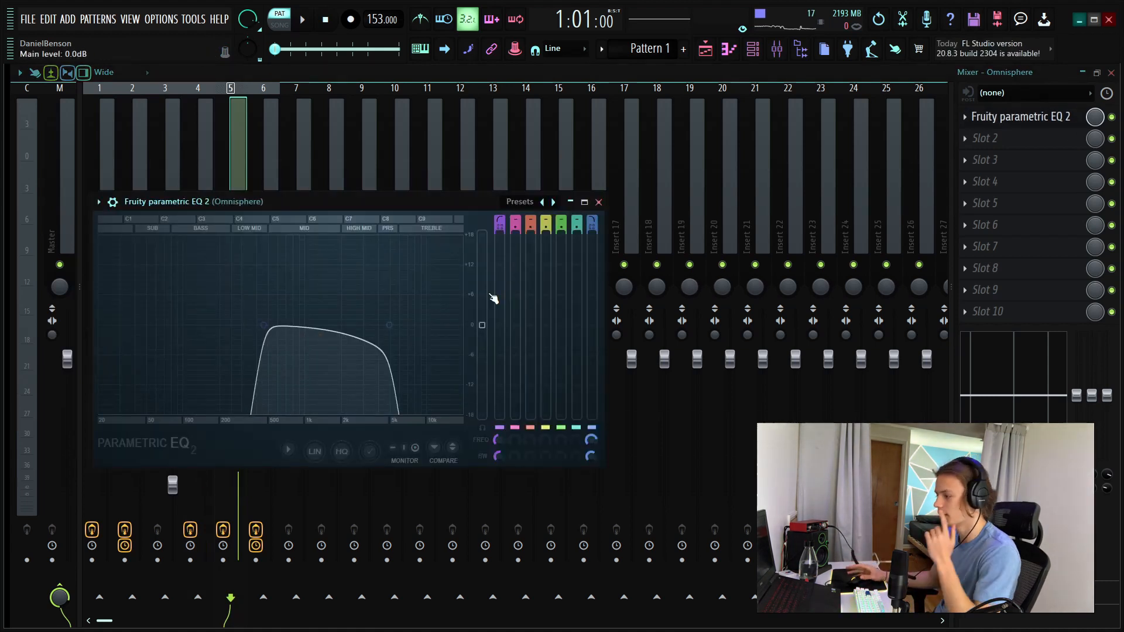
Examine the parametric EQ curve on the Serum #2 mixer track
left_click(598, 203)
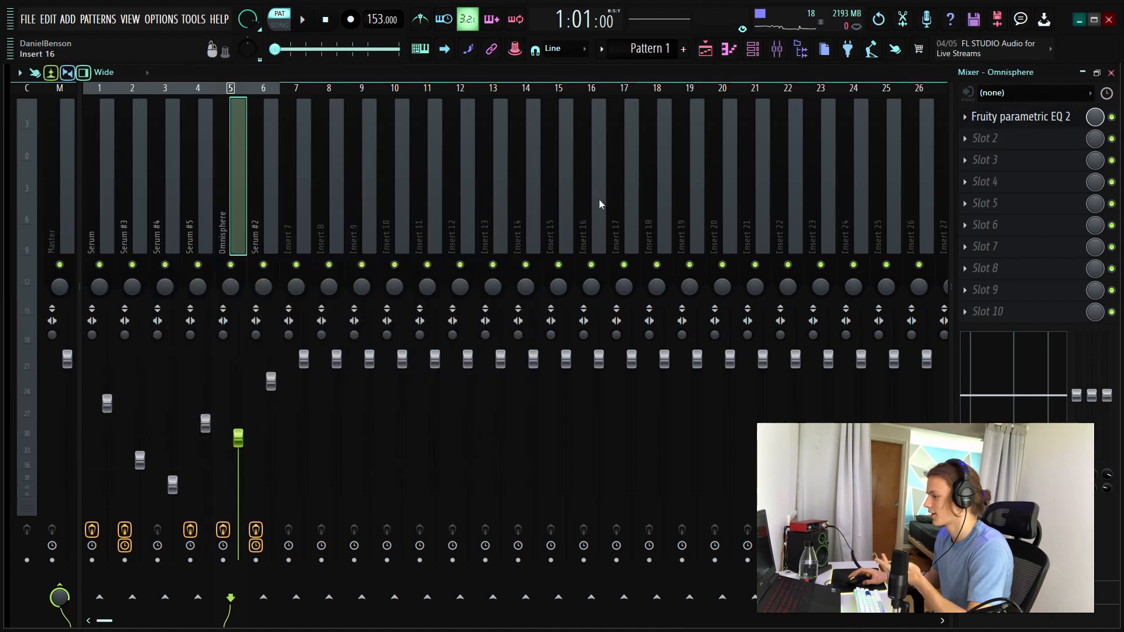
left_click(266, 204)
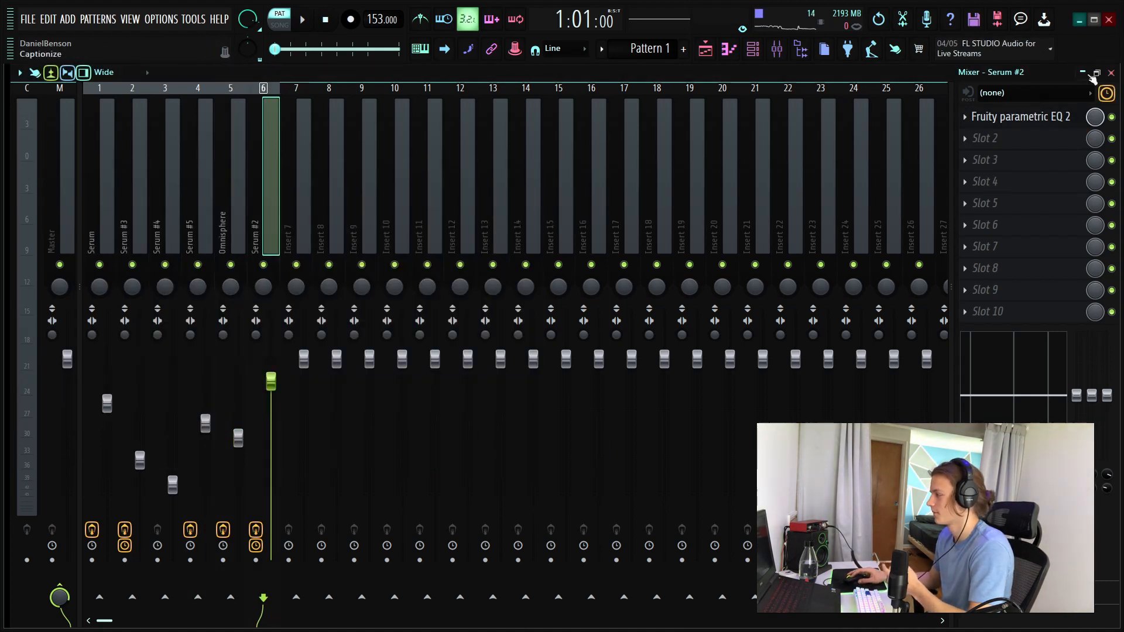
left_click(1078, 122)
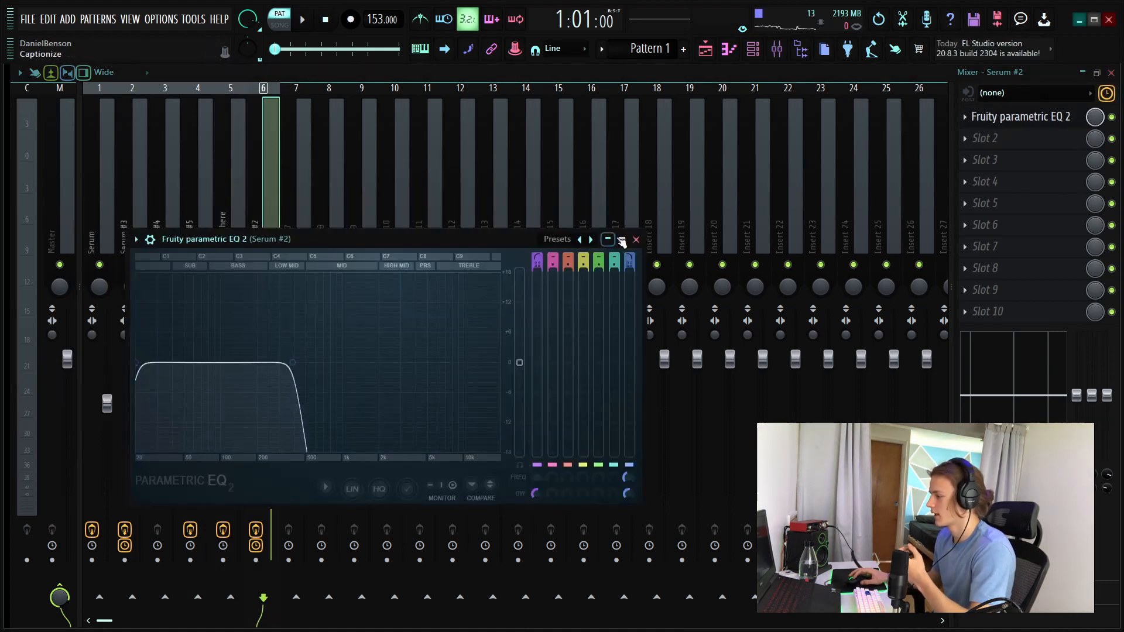
left_click(636, 240)
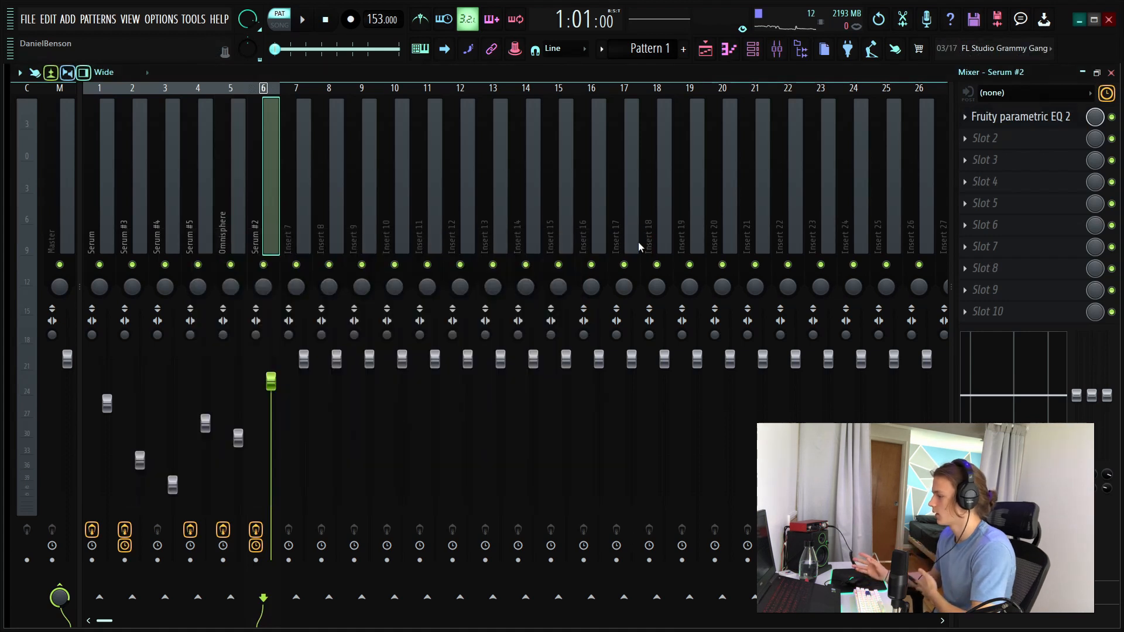
Split Pattern 1 by channel into separate patterns in the playlist
key("F5")
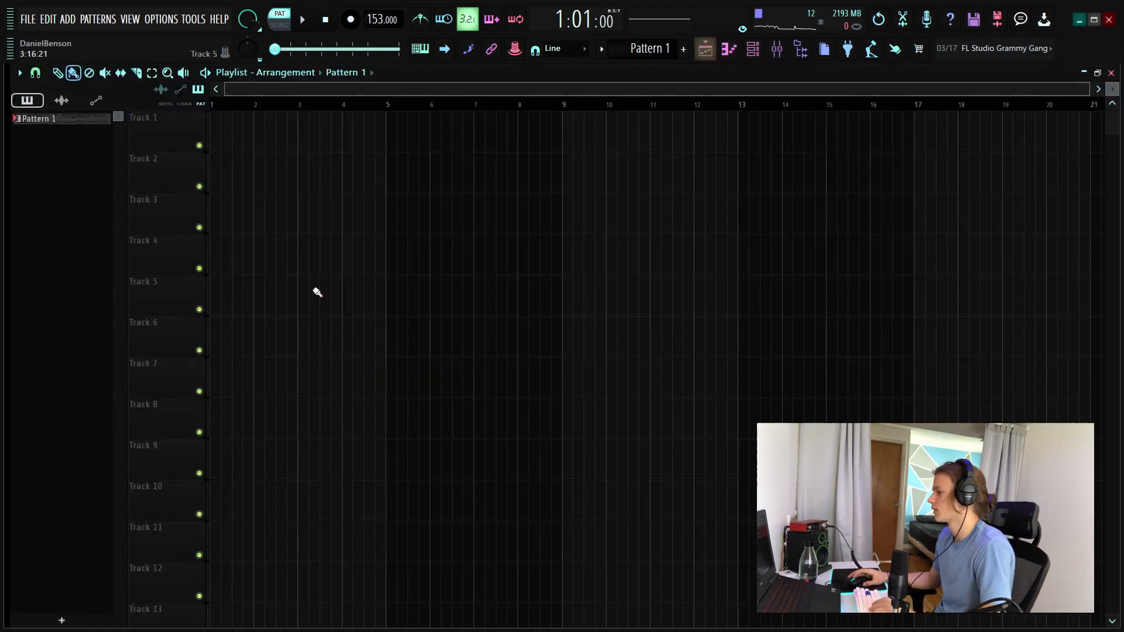
right_click(38, 128)
left_click(103, 339)
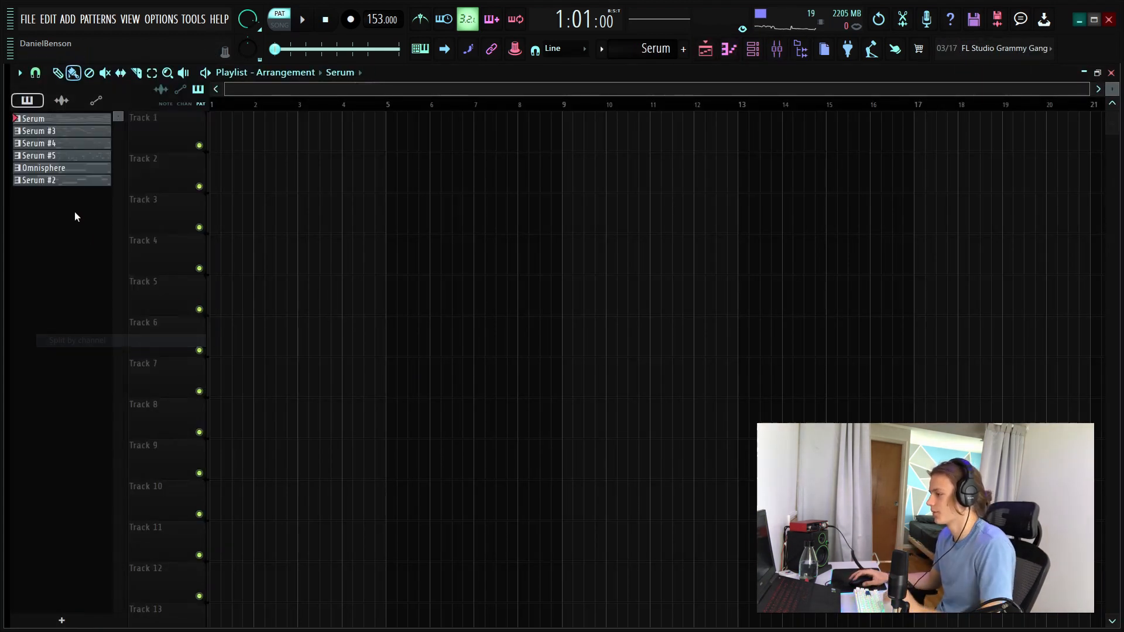
Place all six patterns on tracks 5 to 10, repeat them up to bar 33, and set two copies apart from bar 37
left_click(88, 119, "shift")
key("F2")
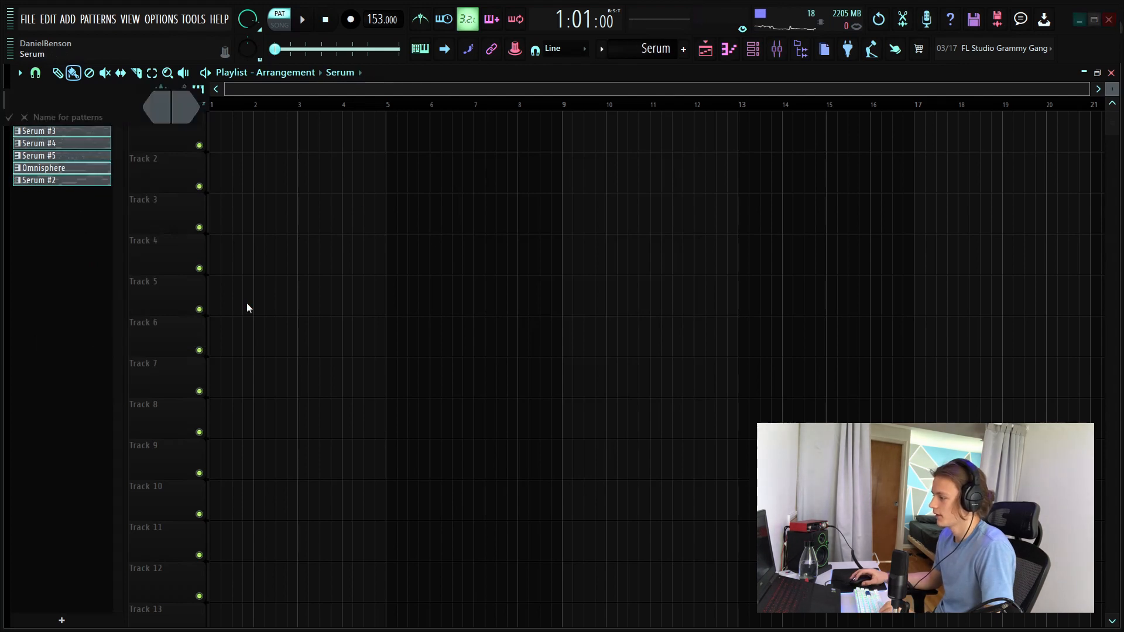
key("Escape")
key("ctrl+b")
key("ctrl+b")
key("ctrl+b")
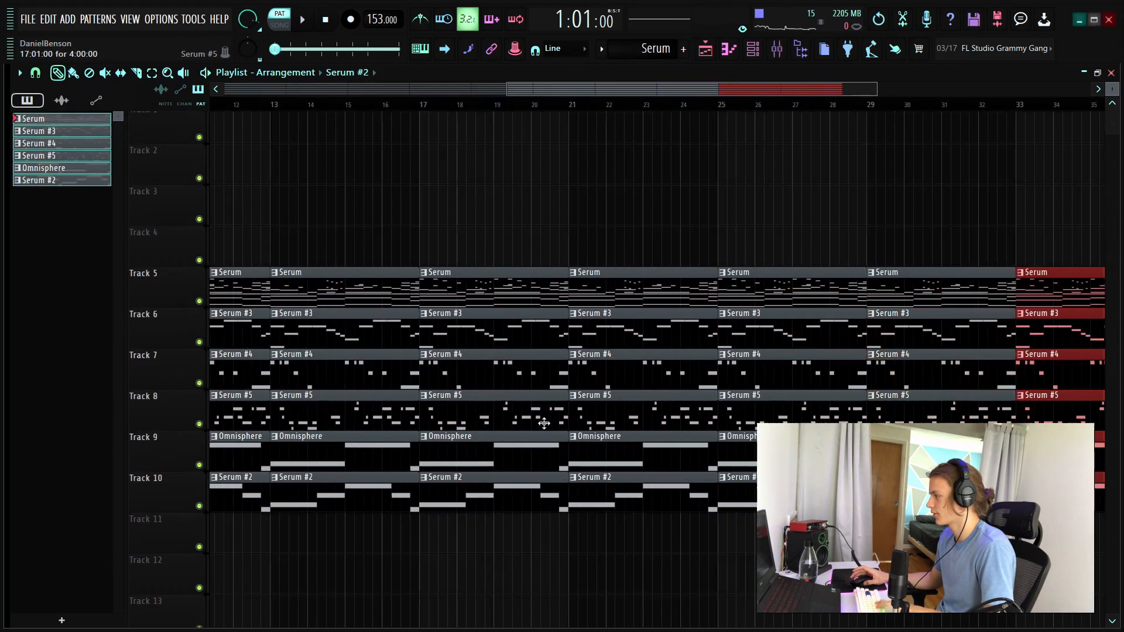
left_click_drag(828, 304, 976, 304)
scroll(547, 110, "down", 4)
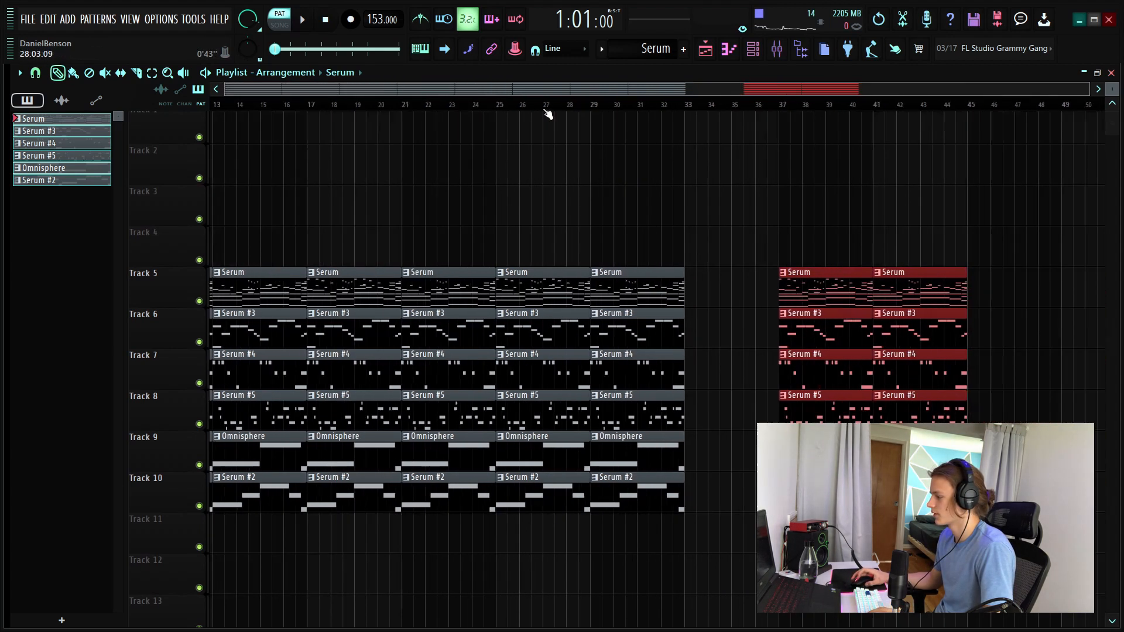
Delete the Omnisphere clips in bars 1–9 and 17–25, and the Serum #2 clips between bars 9 and 33
scroll(335, 108, "up", 3)
left_click_drag(320, 106, 3, 176)
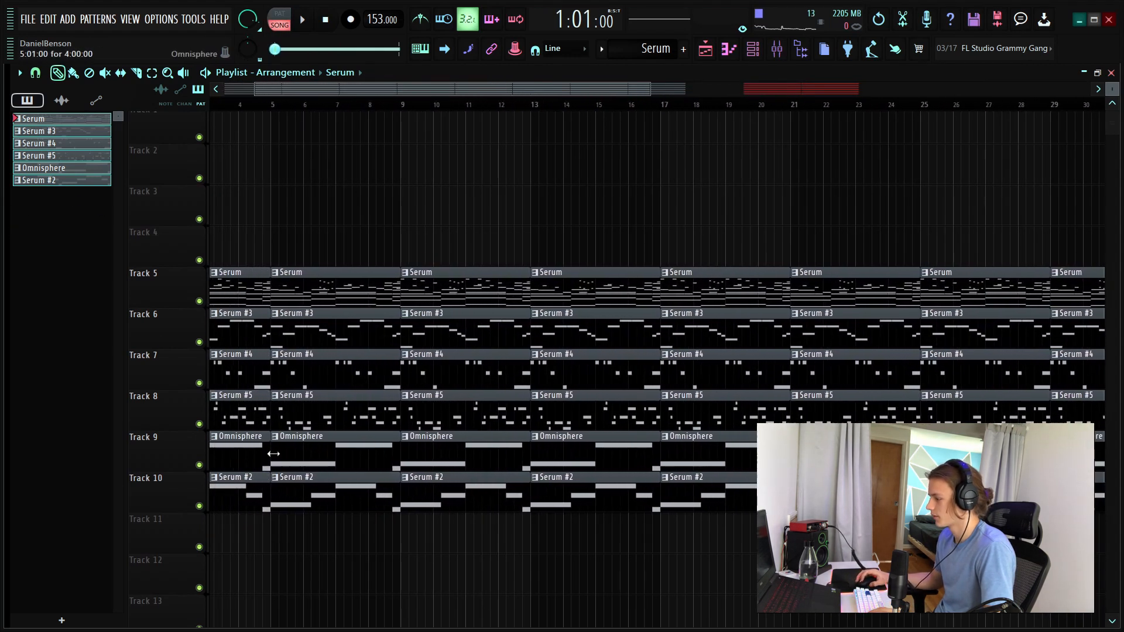
right_click(246, 450)
right_click(346, 448)
right_click(755, 450)
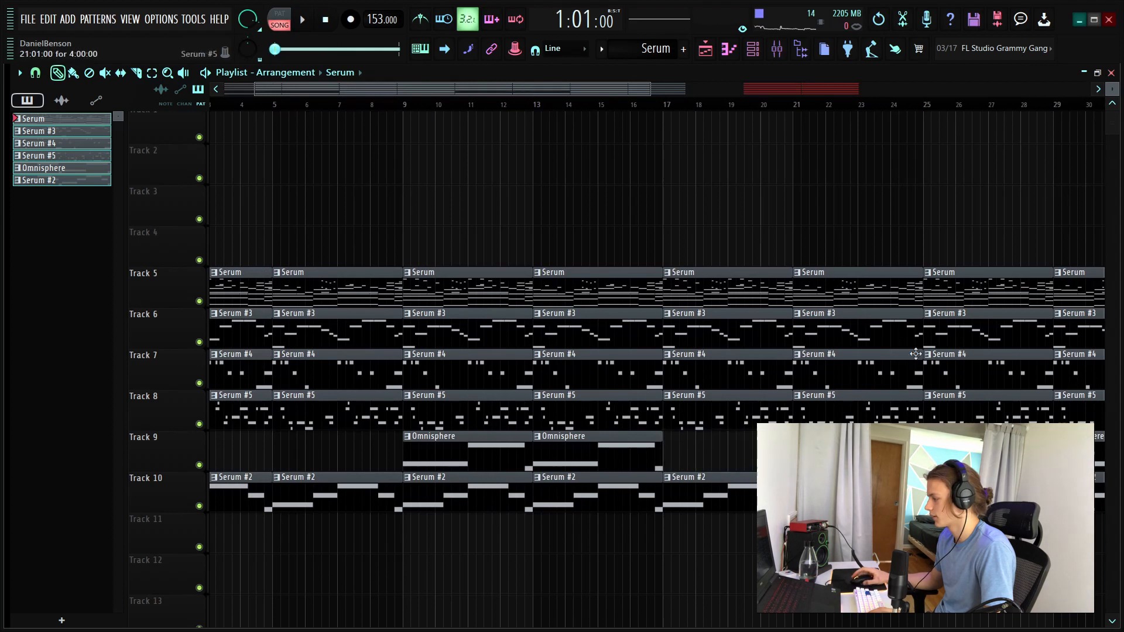
scroll(476, 101, "down", 3)
right_click(375, 498)
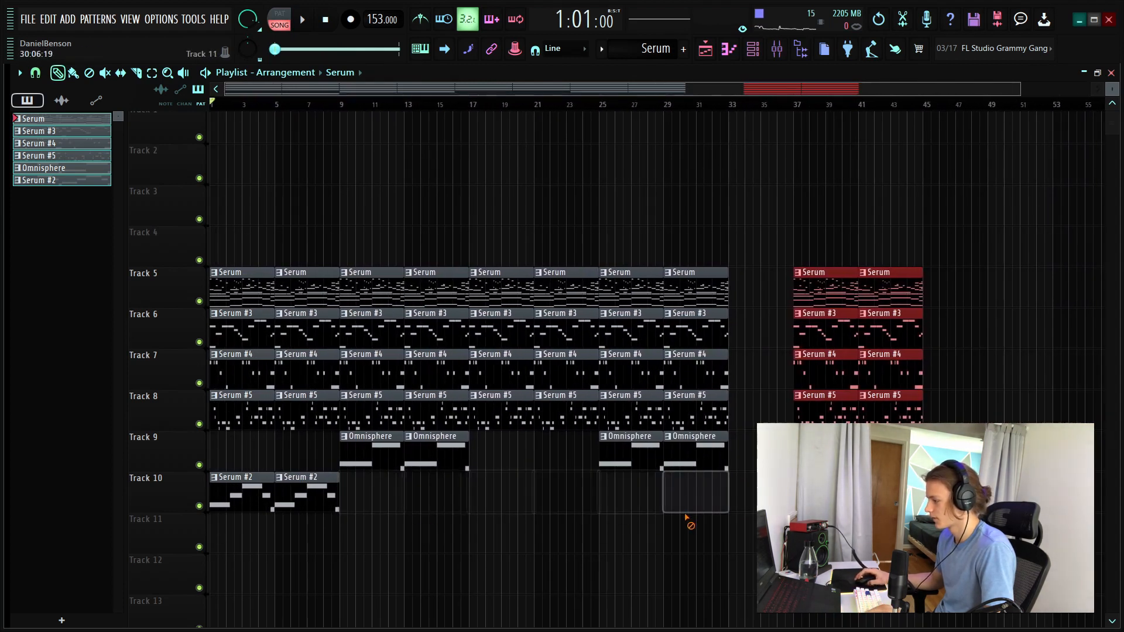
Move the remaining Omnisphere and Serum #2 clips before bar 33 down two tracks, to tracks 11 and 12
left_click_drag(418, 534, 195, 532)
key("shift+Down")
key("shift+Down")
Quick render the Serum #5 pattern as an audio clip and arrange one-bar chops of it across bars 1–5 on track 9
right_click(67, 156)
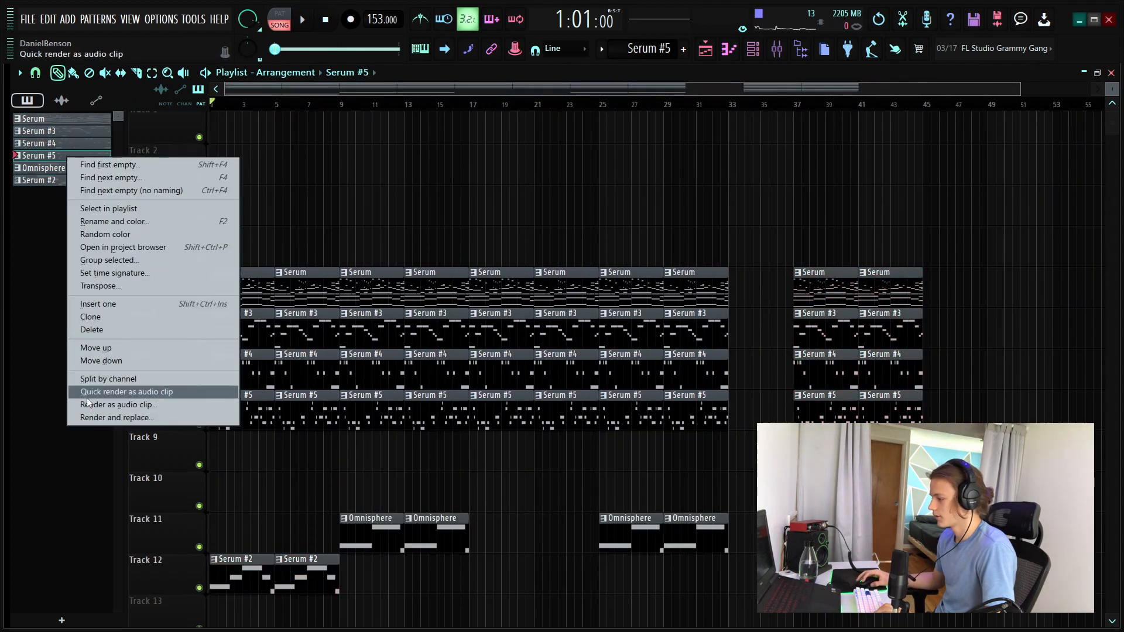
left_click(110, 392)
left_click(112, 393)
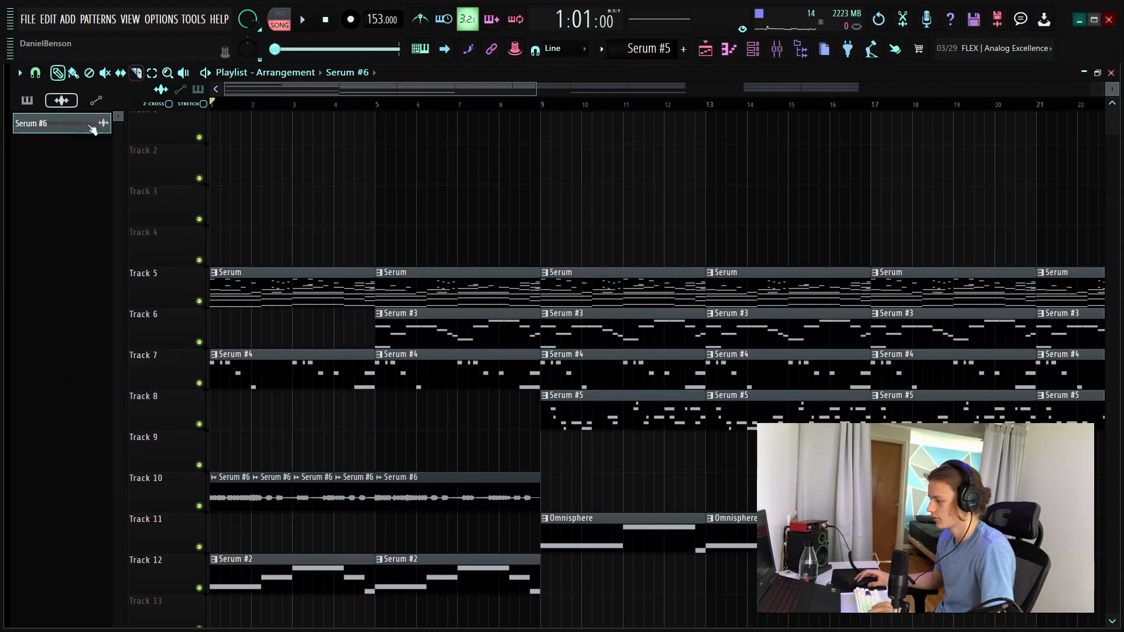
right_click(392, 493)
left_click_drag(363, 487, 196, 444)
left_click_drag(317, 499, 250, 447)
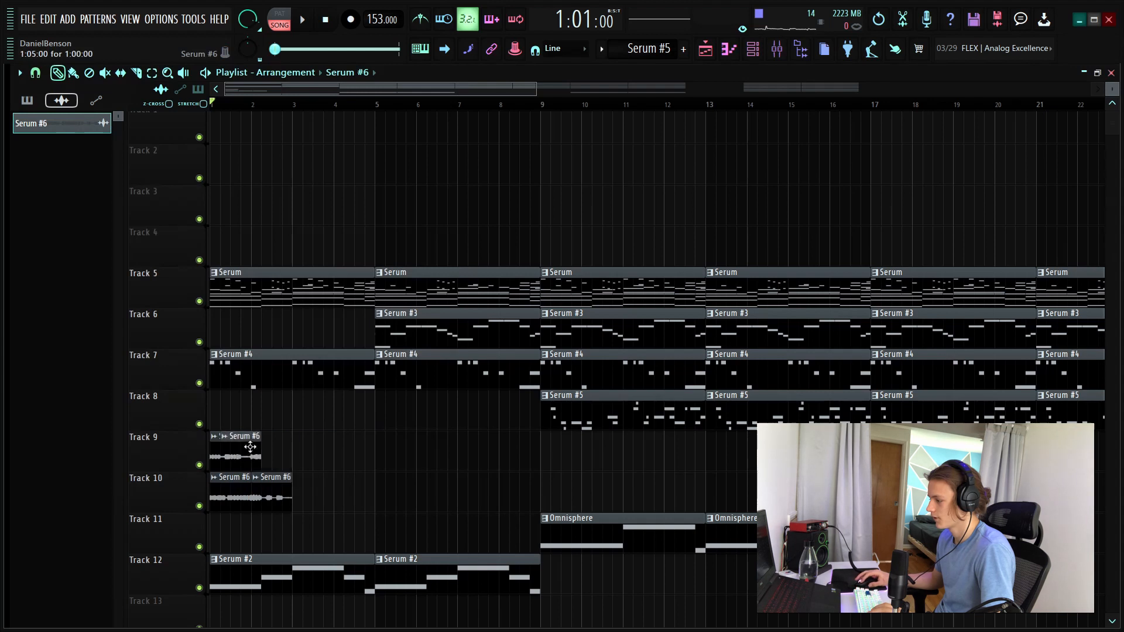
Trim the Serum #4 clips on track 7 to leave a gap from bar 11 to bar 15
scroll(730, 180, "down", 5)
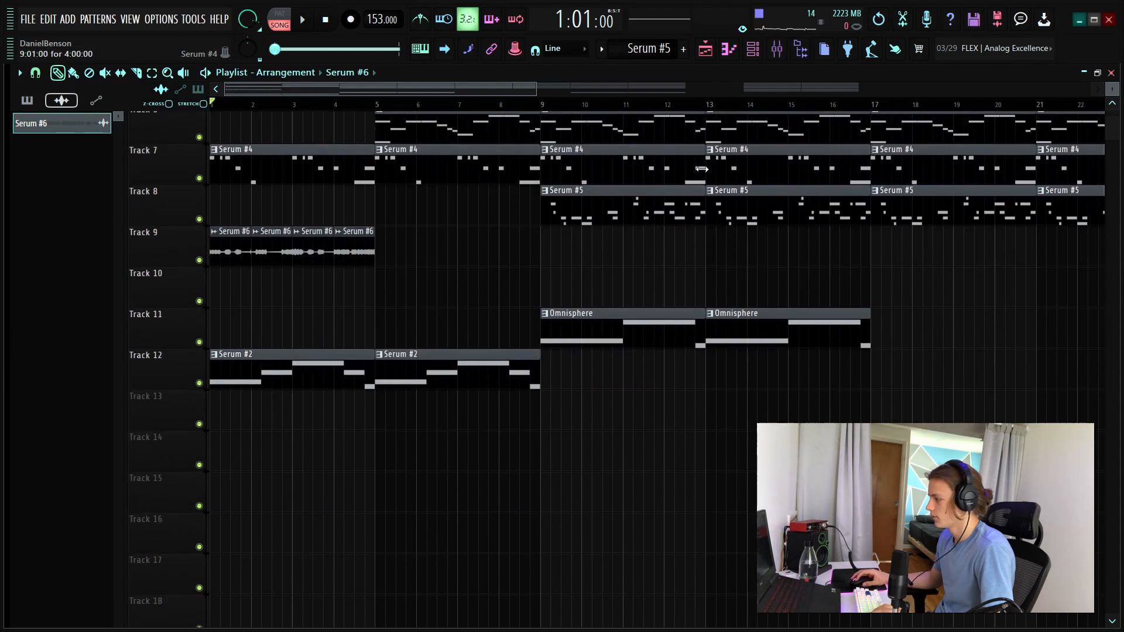
left_click_drag(704, 174, 623, 173)
left_click_drag(709, 167, 790, 173)
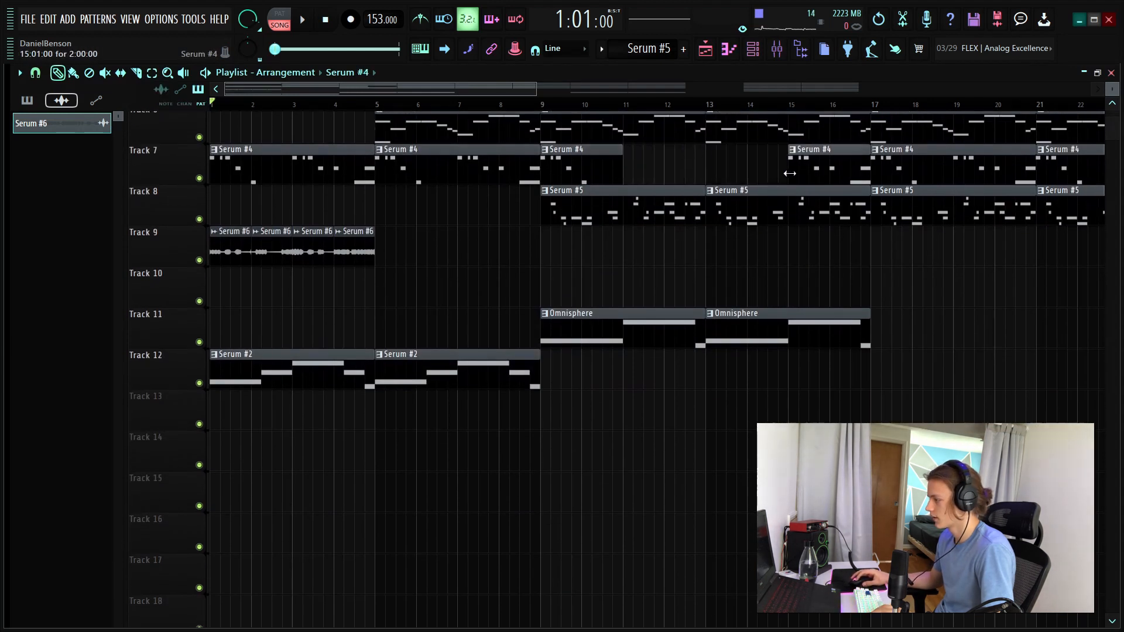
Delete the Serum #5 clips at bars 9 and 21, the Serum #3 clip at bar 17 and the Serum clip at bar 5
scroll(755, 158, "down", 3)
right_click(755, 216)
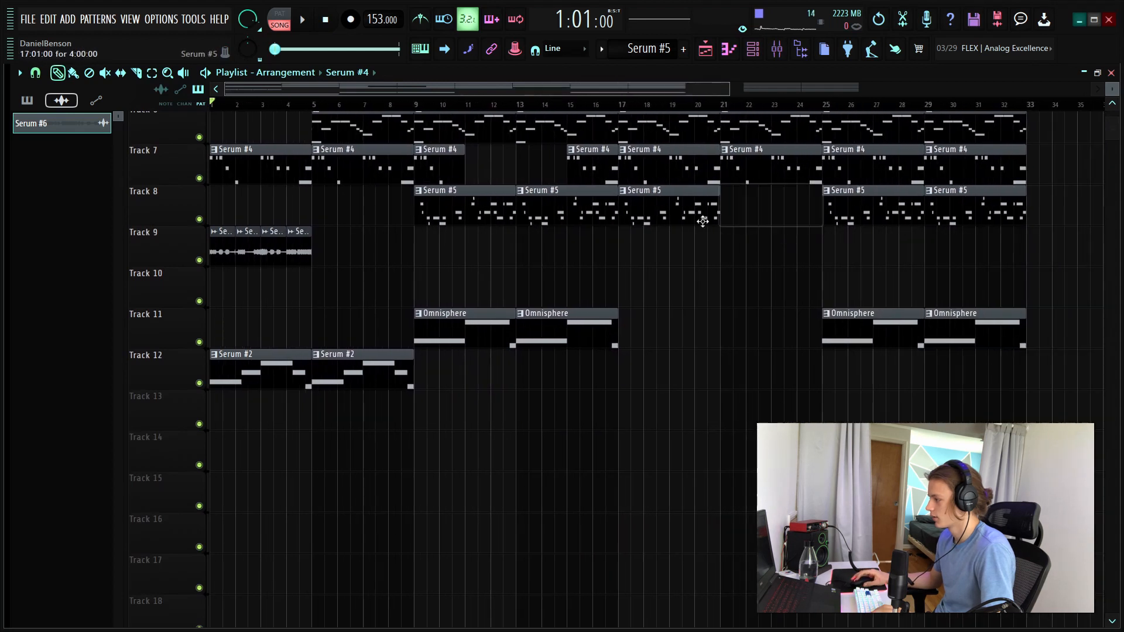
right_click(704, 219)
left_click(704, 322)
right_click(703, 331)
scroll(673, 366, "up", 1)
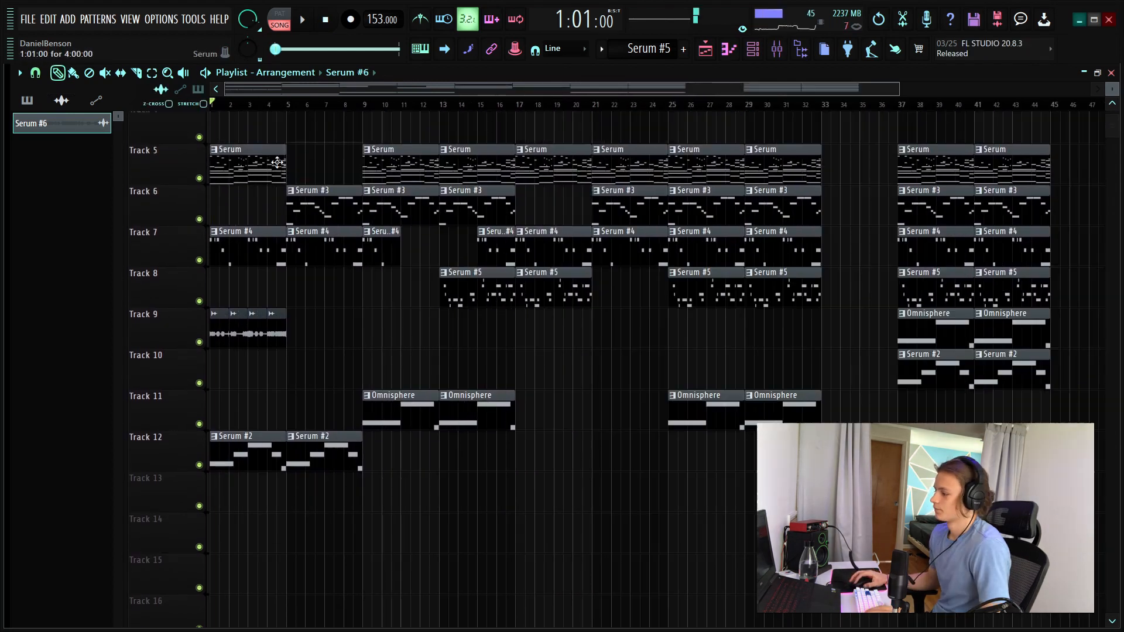
Extend the first Serum clip on track 5 to eight bars, make it unique, and play it with its notes open in the piano roll
key("space")
right_click(213, 158)
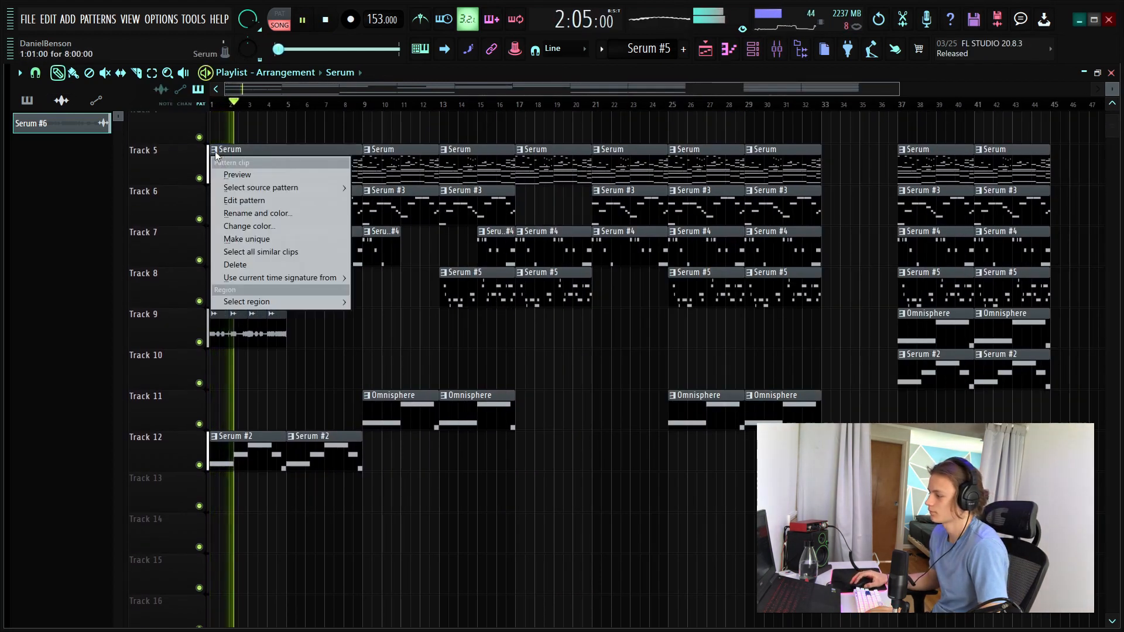
left_click(255, 240)
key("space")
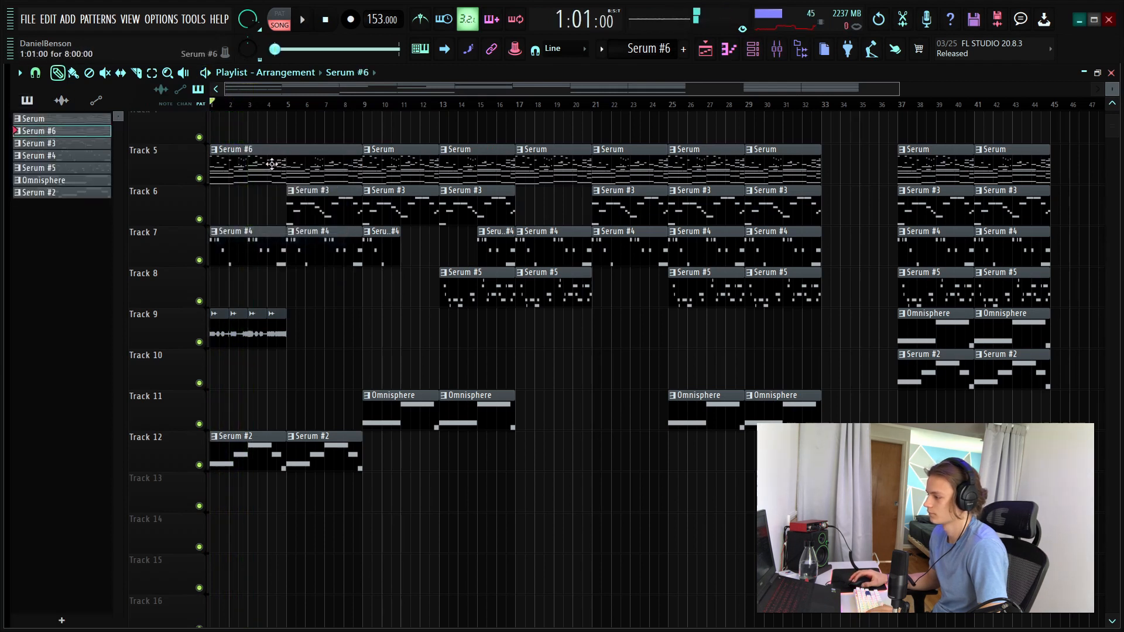
double_click(273, 163)
key("space")
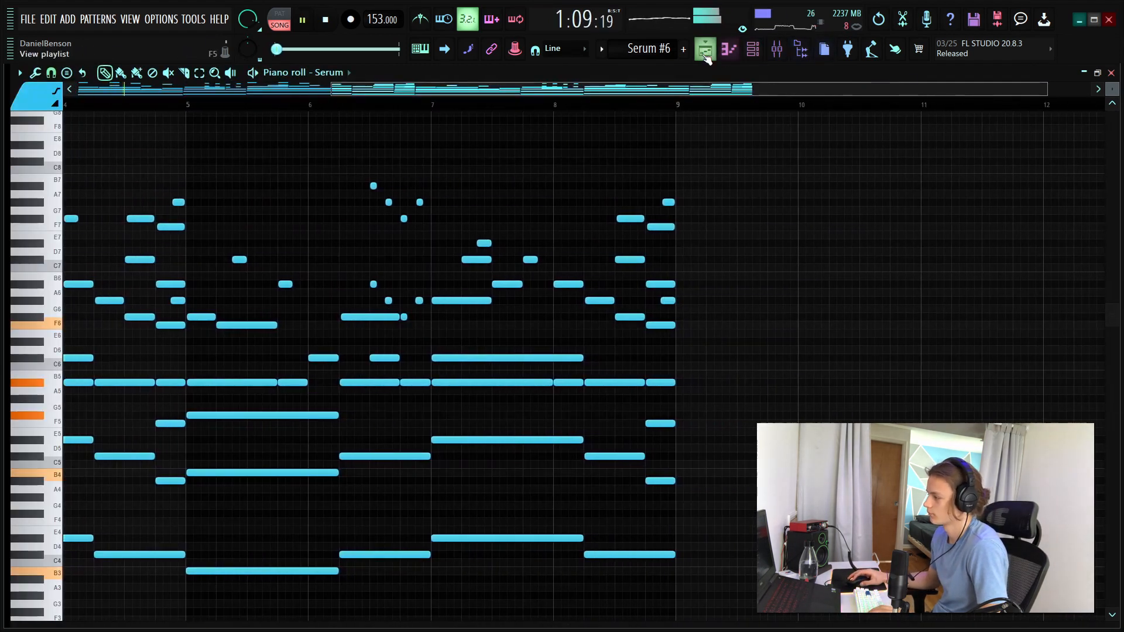
Replace the Serum clips between bars 17 and 25 on track 5 with an eight-bar Serum #6 clip
key("F5")
scroll(564, 253, "up", 3)
right_click(564, 253)
right_click(612, 252)
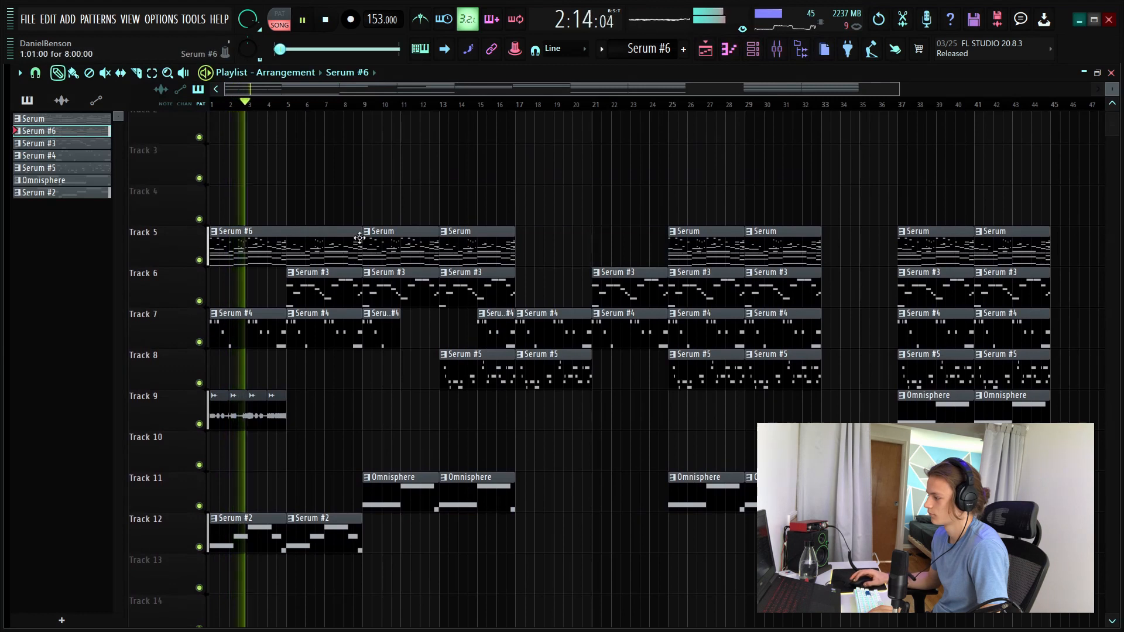
left_click(521, 246)
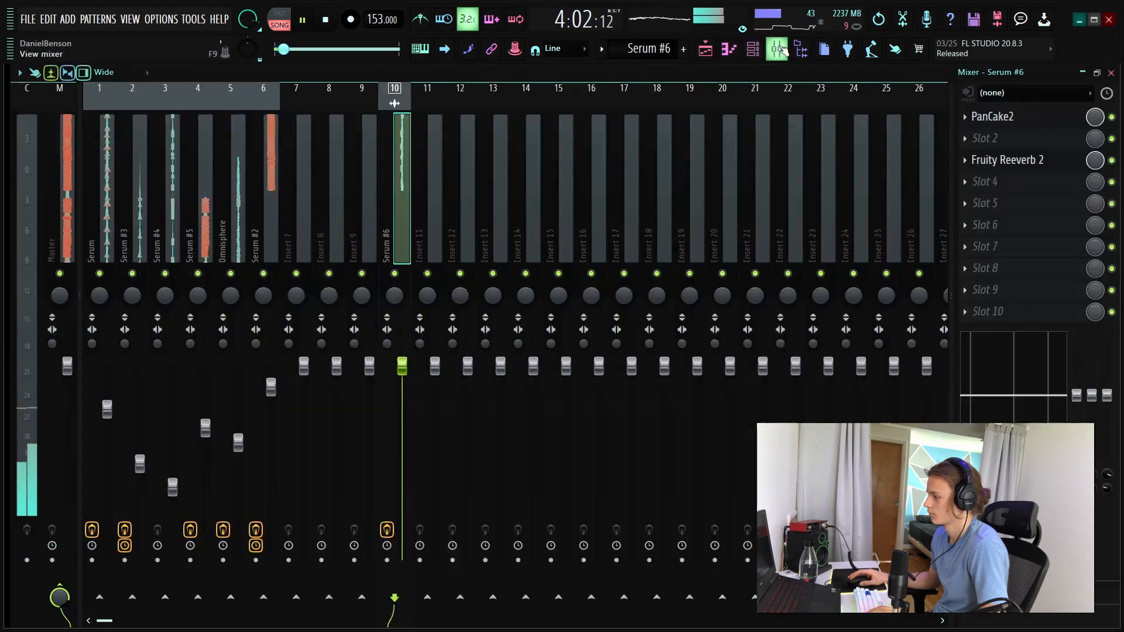
Enable HalfTime on the Serum mixer track and create an automation clip for its mix level
left_click(787, 49)
left_click(99, 240)
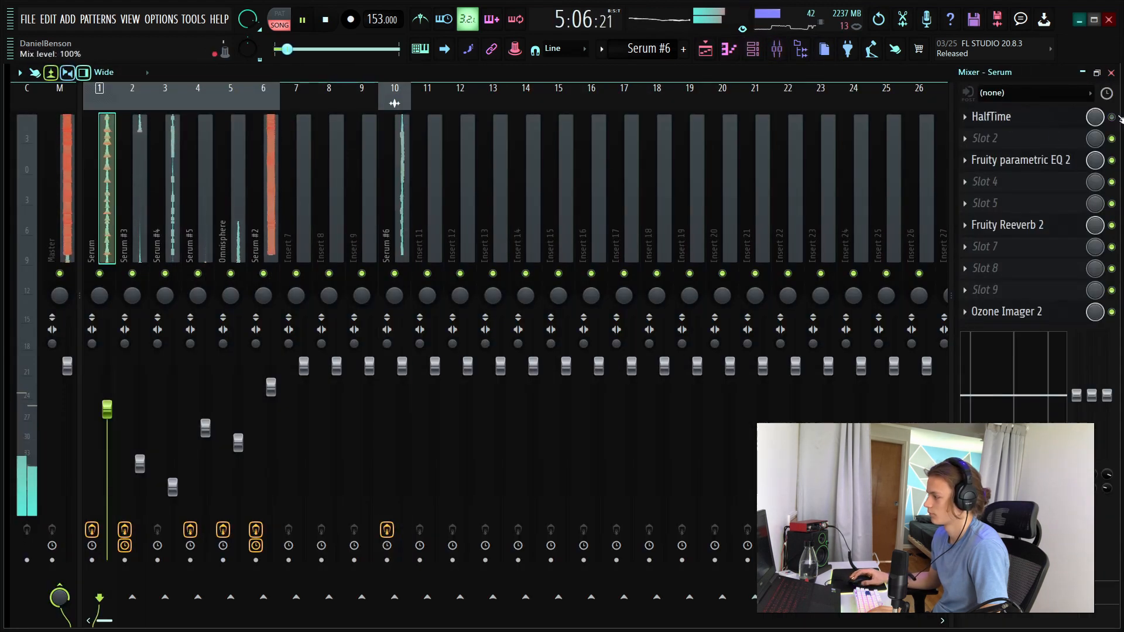
left_click(995, 117)
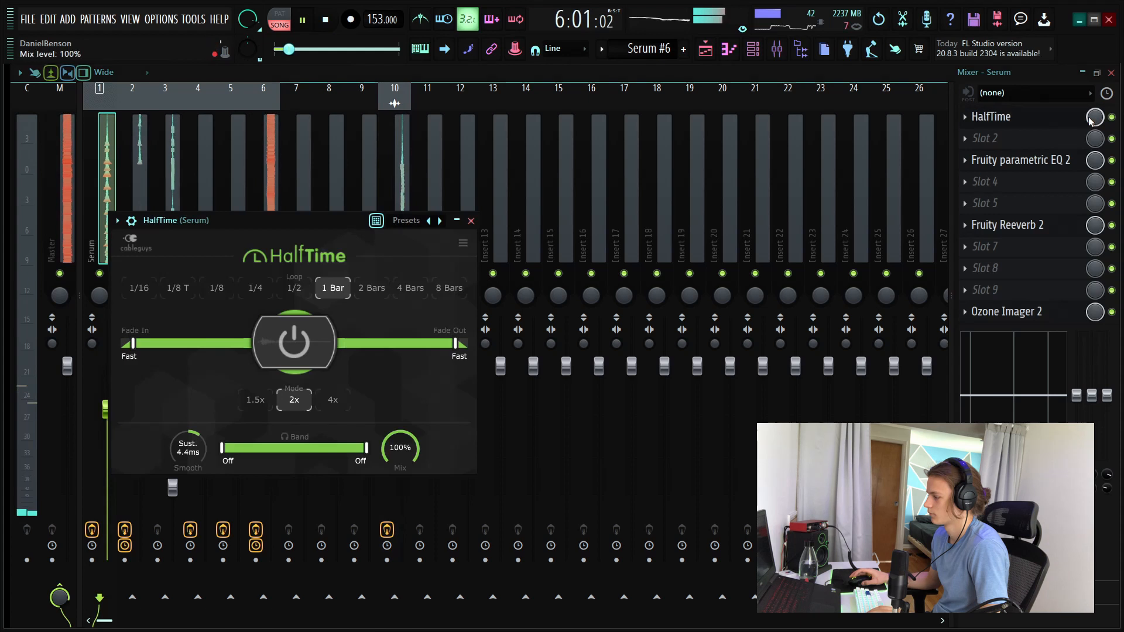
left_click(471, 220)
right_click(1093, 117)
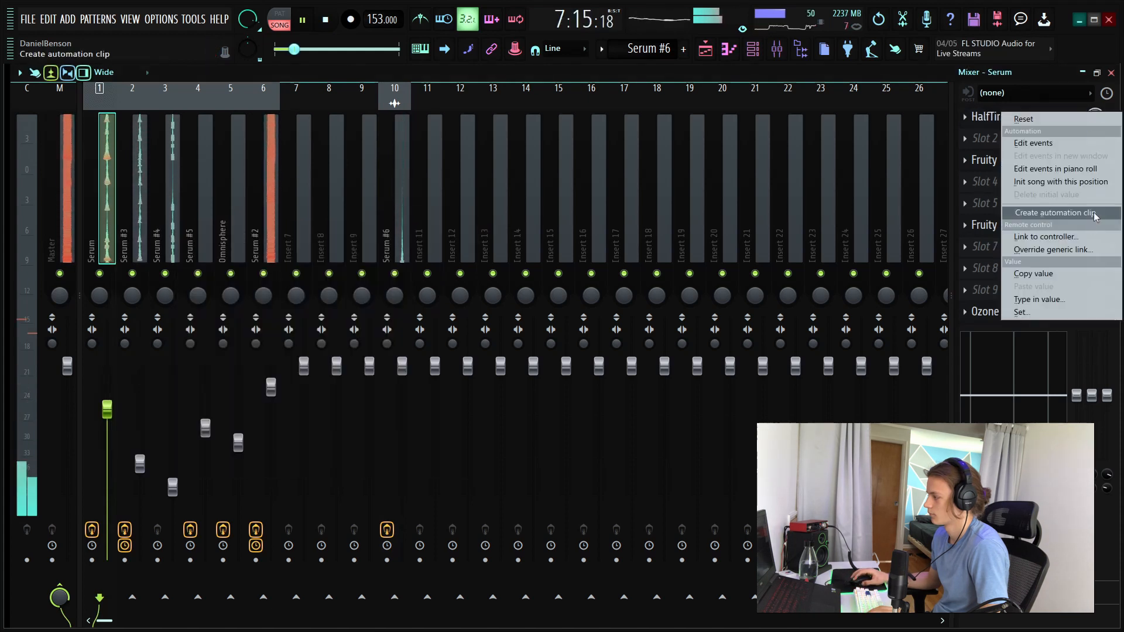
left_click(1048, 213)
Shape the HalfTime automation on track 4 to fade out by bar 9, return at bar 17, drop at bar 25 and end at bar 33
left_click(706, 50)
key("space")
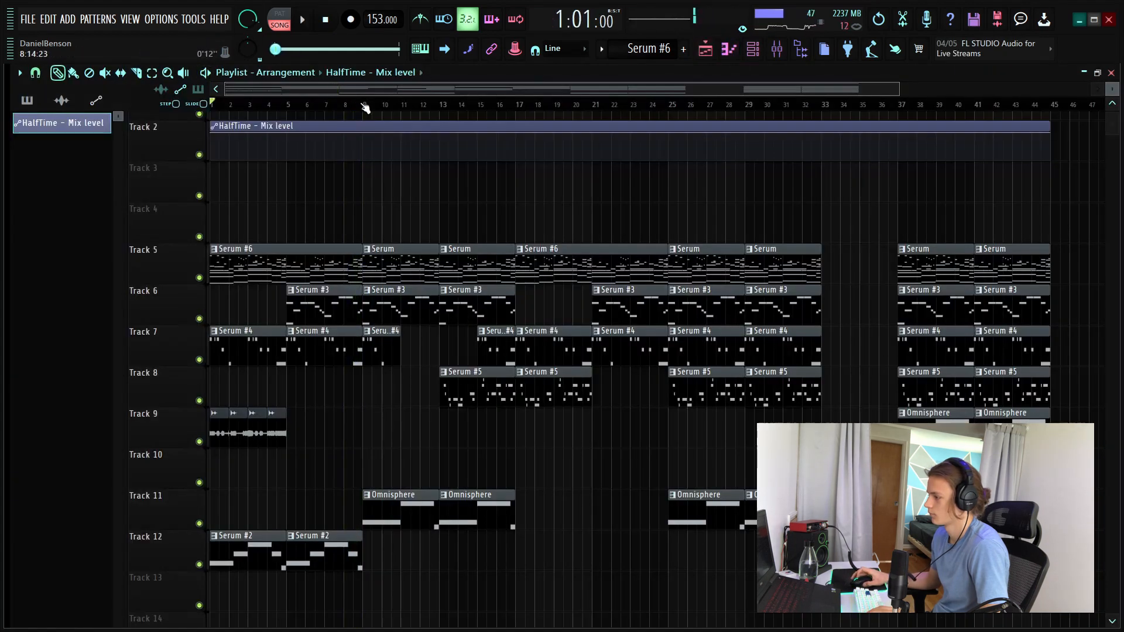
scroll(351, 94, "up", 4)
left_click_drag(648, 138, 665, 188)
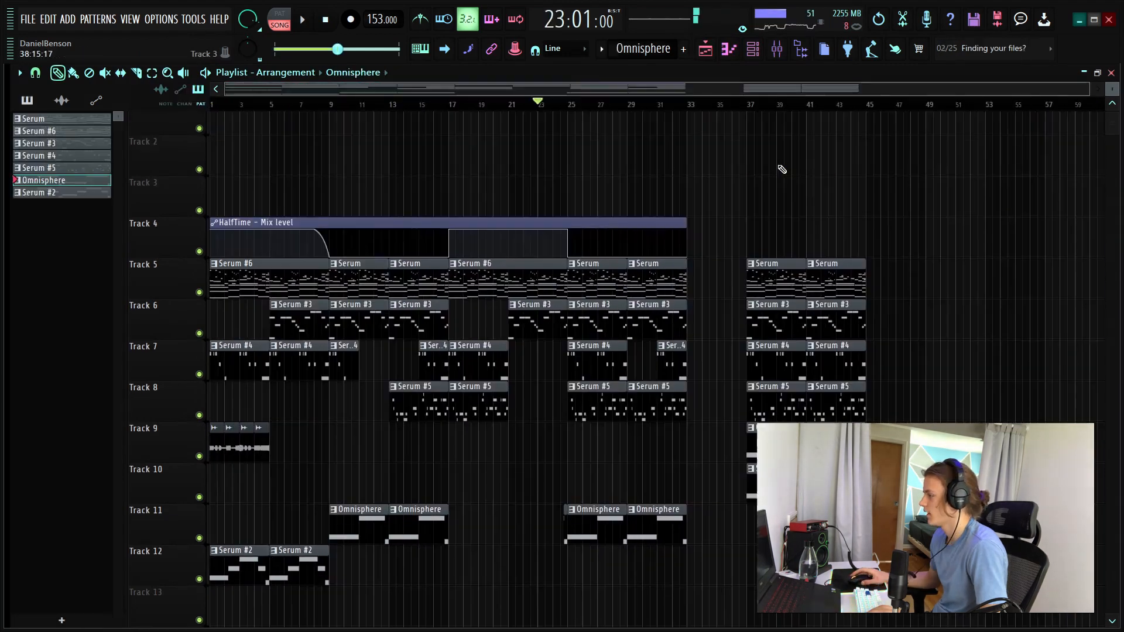
Load FIN-MICRO into slot 3 of the Master mixer track and create an automation clip for its mix level
scroll(782, 169, "up", 1)
left_click(754, 51)
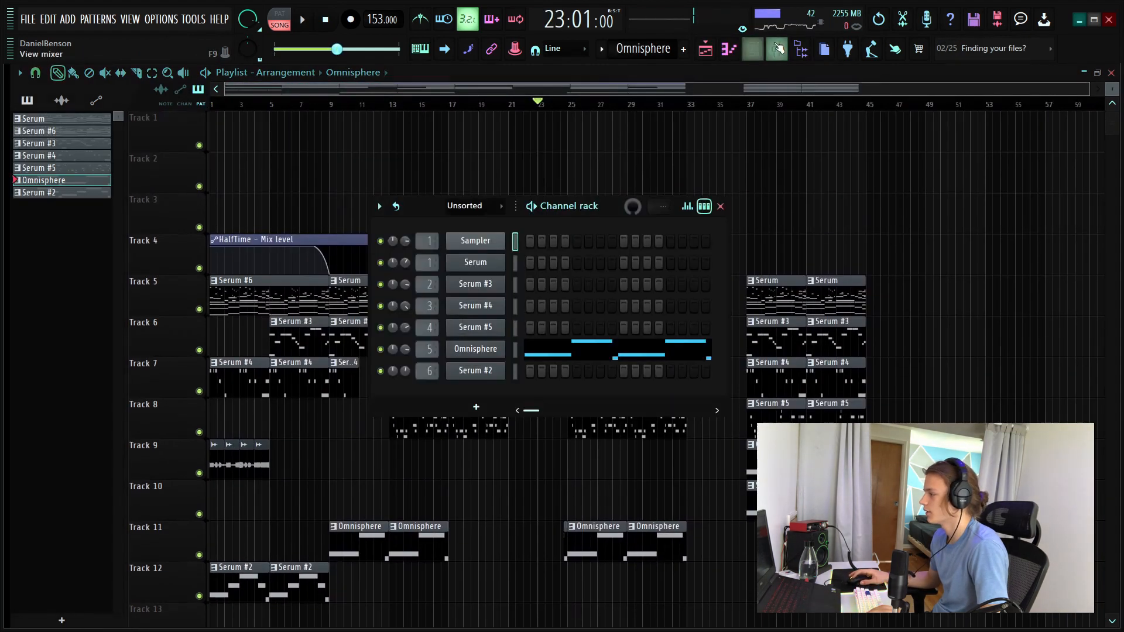
left_click(706, 51)
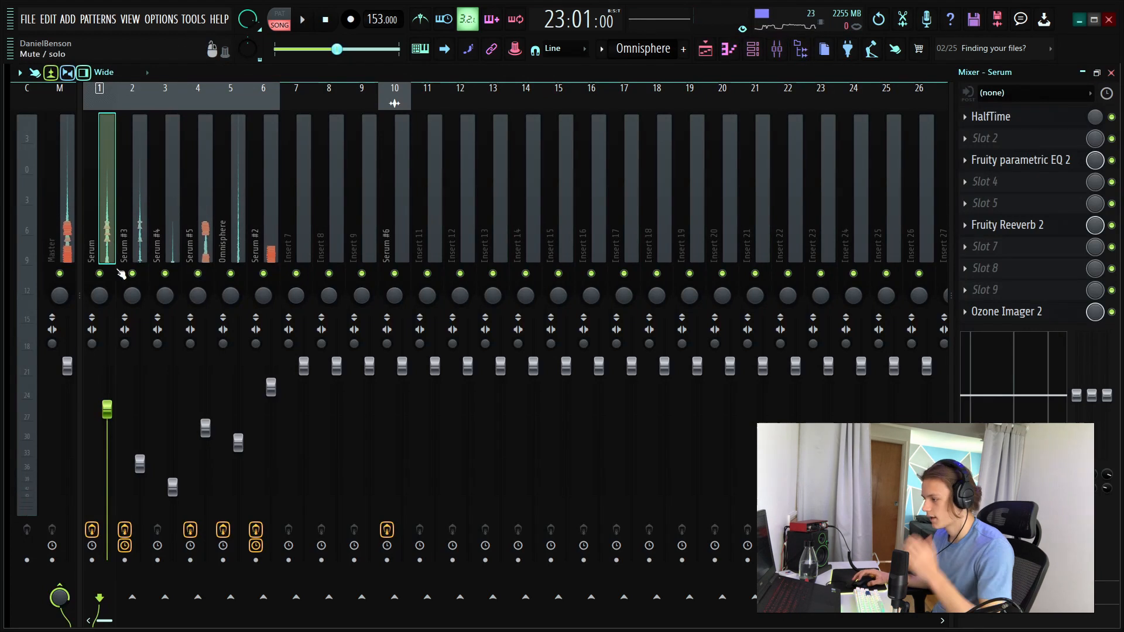
left_click(70, 249)
left_click(975, 162)
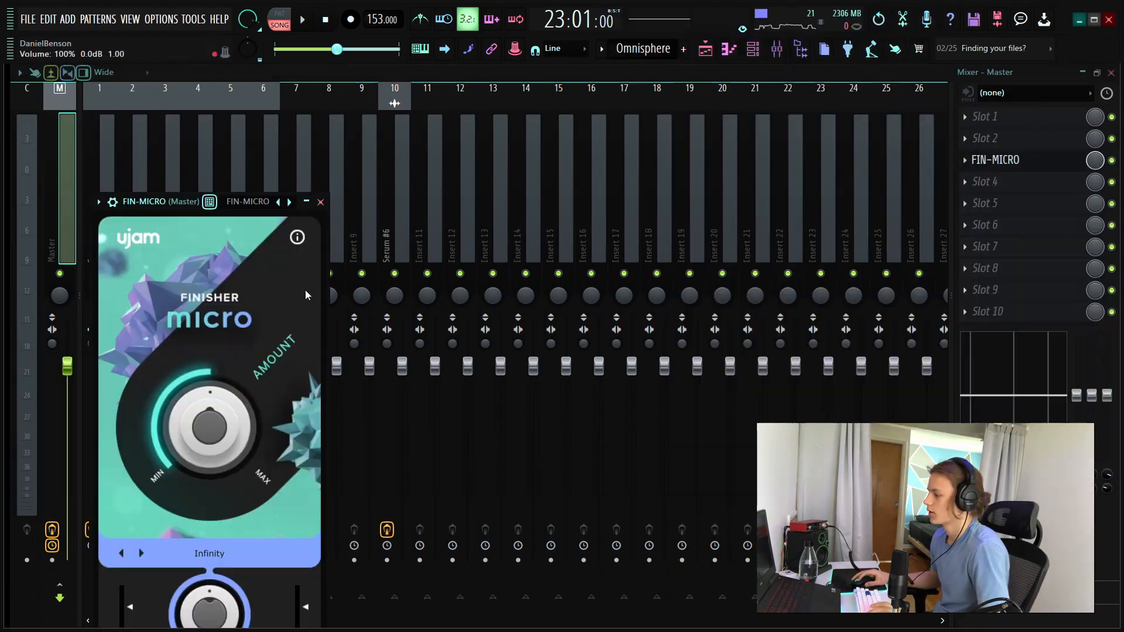
left_click(321, 201)
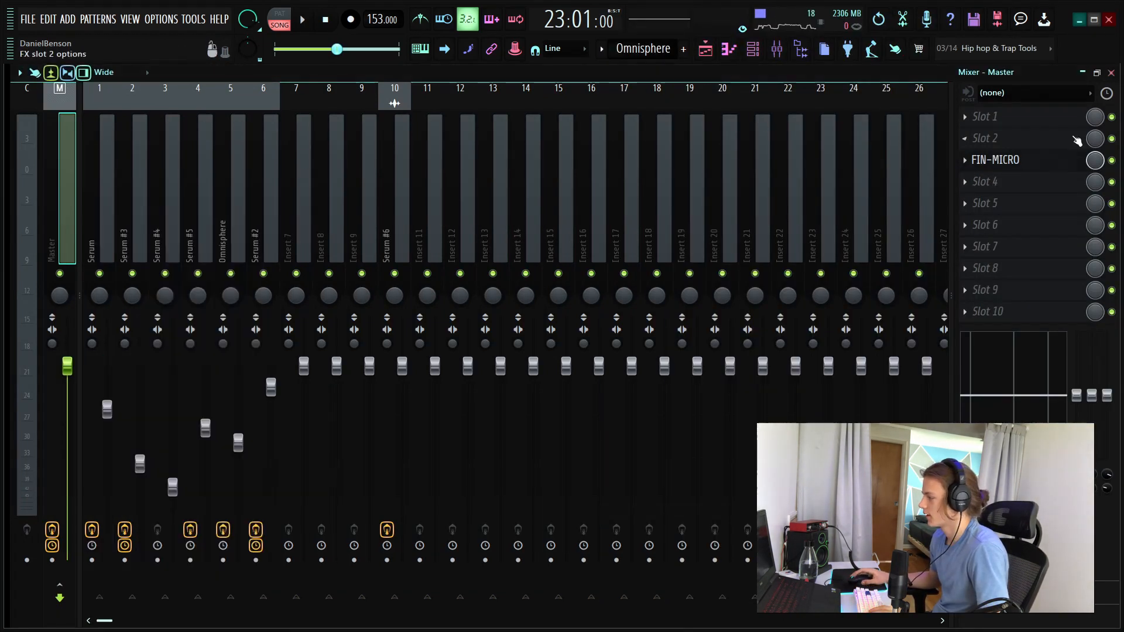
right_click(1097, 162)
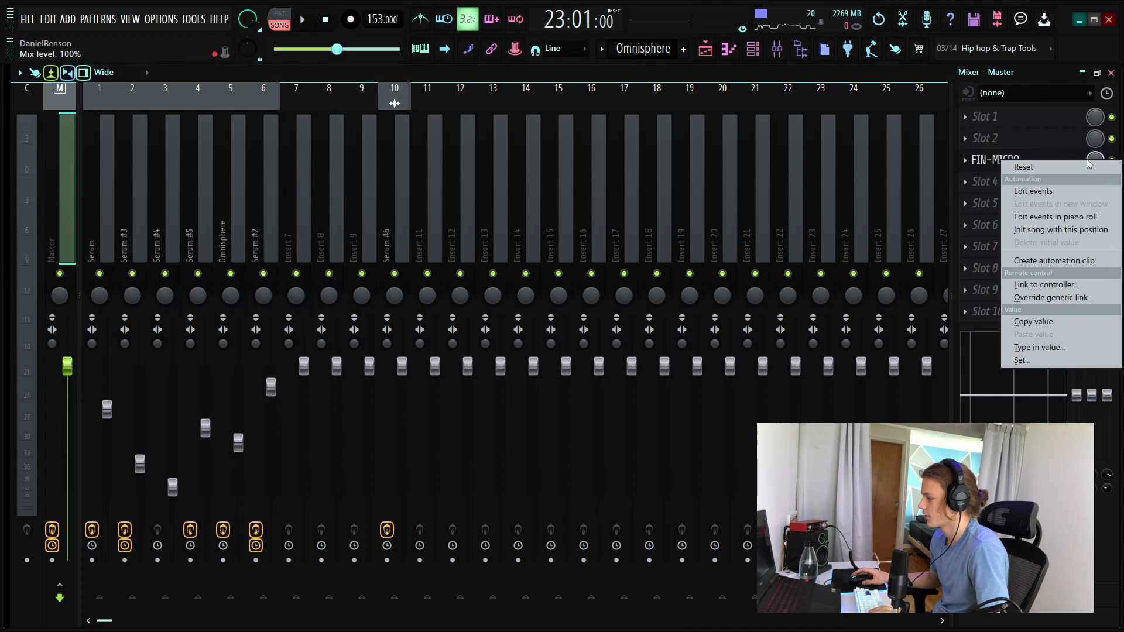
left_click(1066, 263)
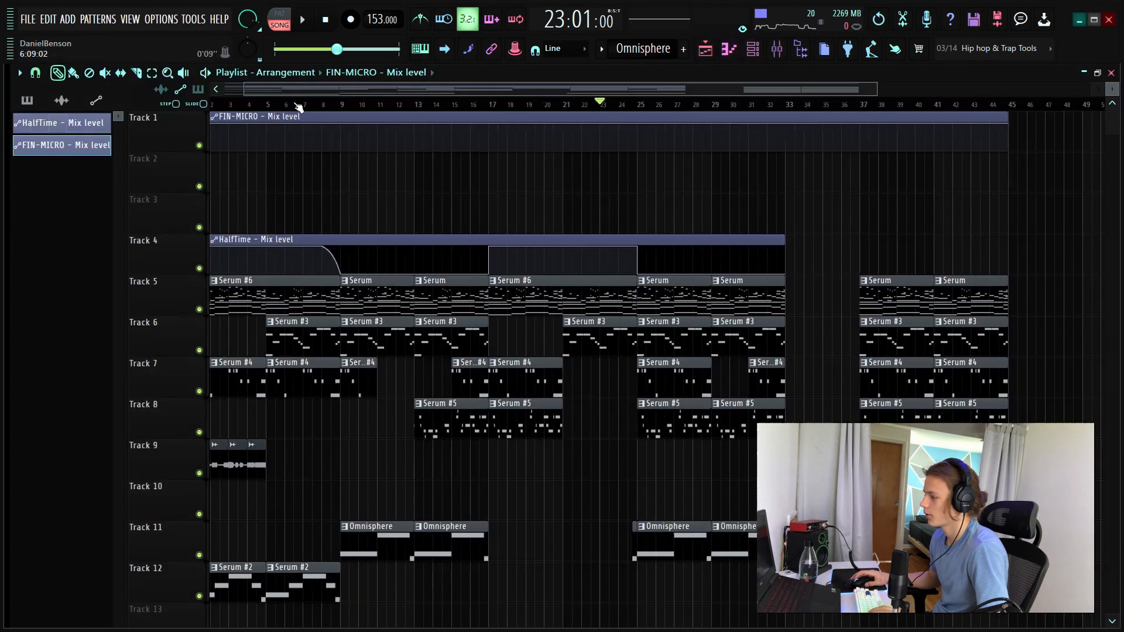
Shape the FIN-MICRO automation on track 1 into small two-bar ramps that drop back to zero at bars 3, 5, 7 and 9
scroll(213, 128, "up", 4)
left_click_drag(214, 128, 201, 158)
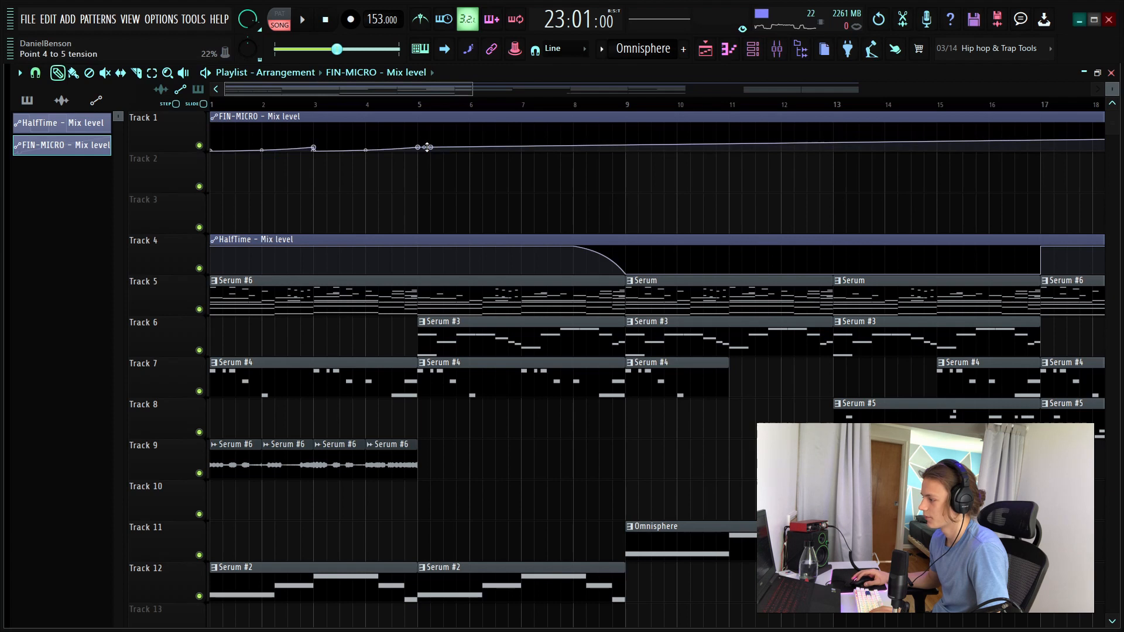
left_click_drag(1113, 89, 1113, 88)
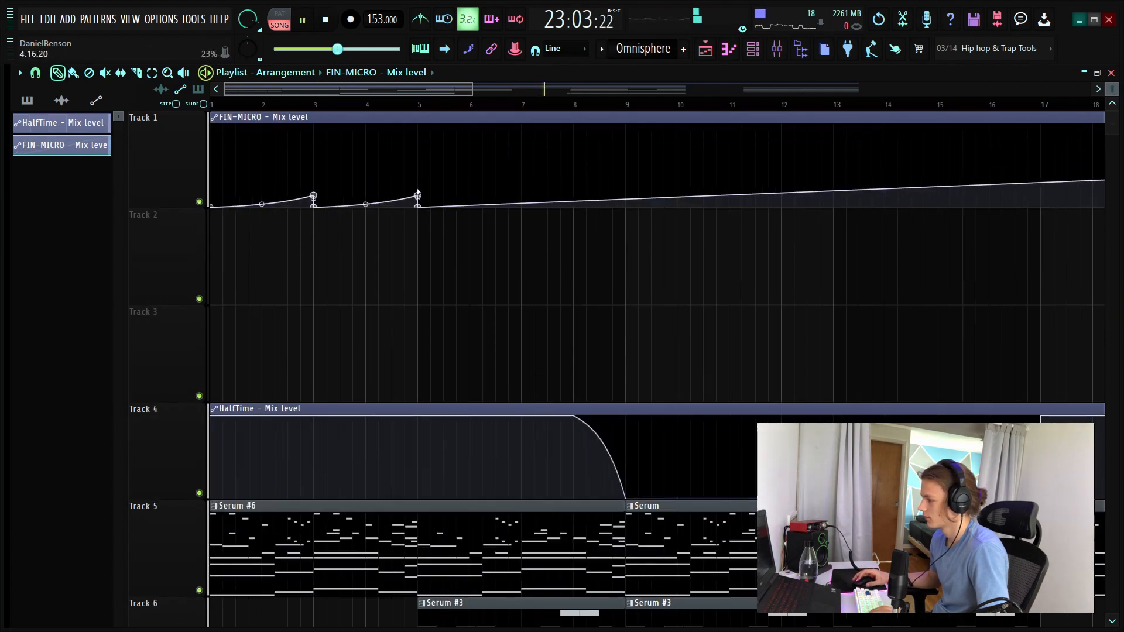
key("space")
key("space")
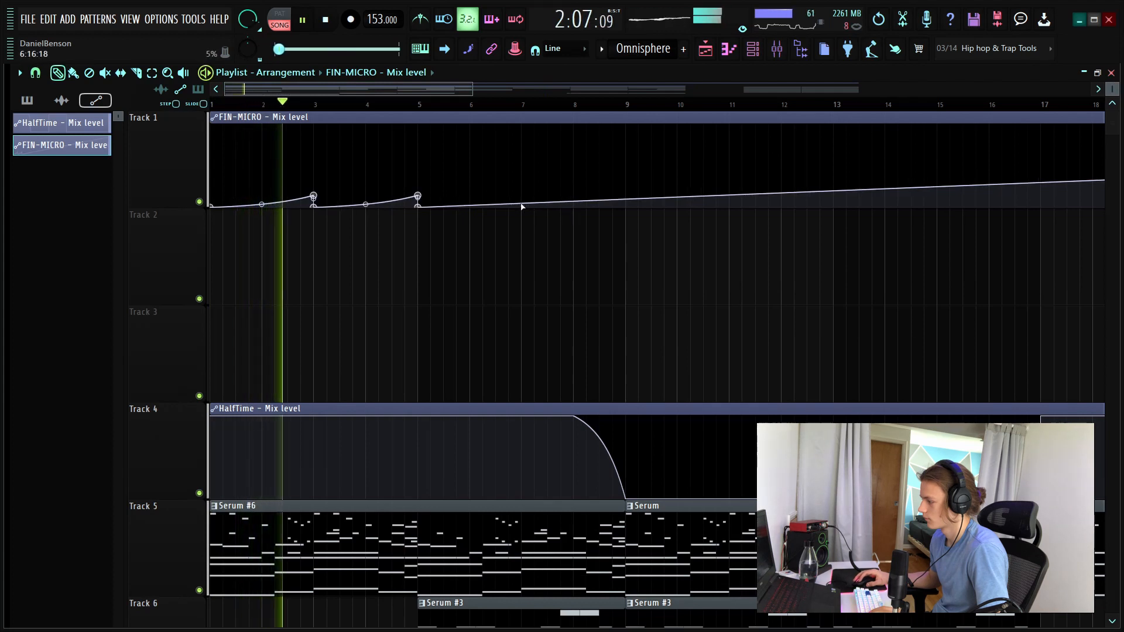
left_click_drag(531, 208, 522, 195)
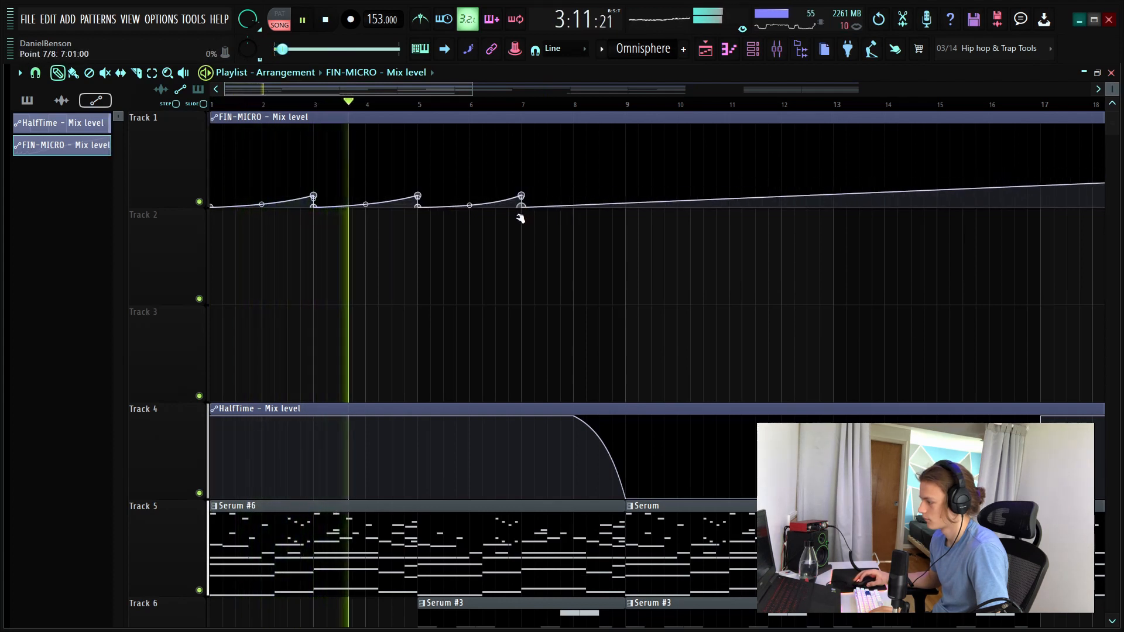
mouse_move(626, 210)
left_mouse_down()
mouse_move(626, 196)
mouse_move(642, 199)
mouse_move(626, 208)
left_mouse_up()
Flatten the FIN-MICRO automation after bar 9, ending at bar 33, and move the clip down to track 3
scroll(586, 108, "down", 3)
scroll(589, 109, "down", 5)
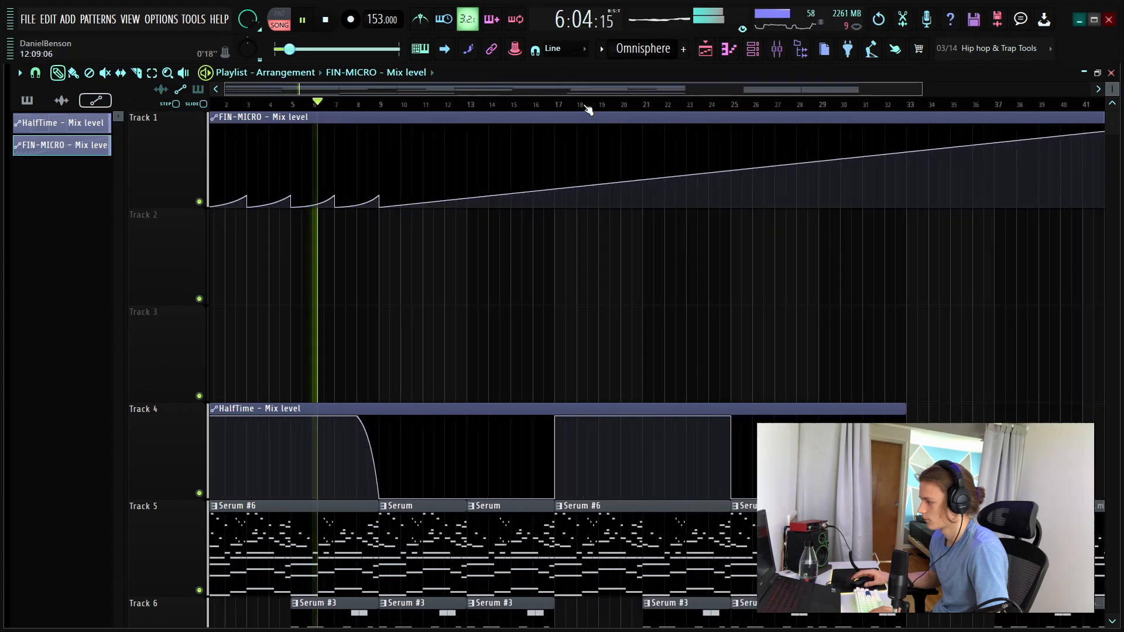
left_click_drag(867, 127, 690, 241)
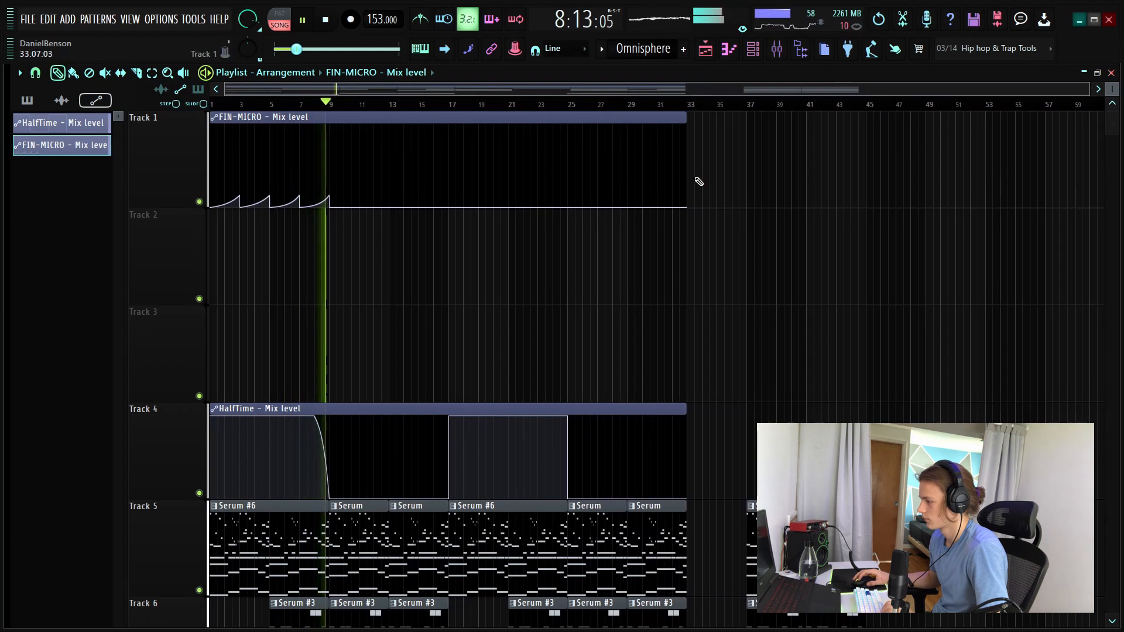
left_click_drag(782, 176, 207, 209)
key("shift+Down")
key("shift+Down")
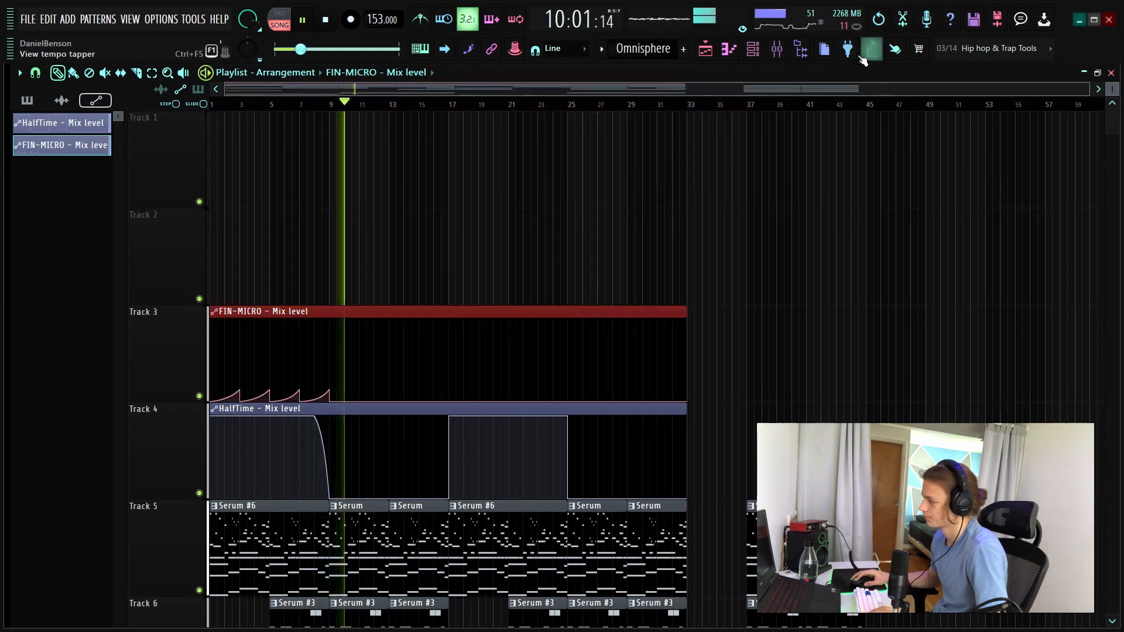
key("F9")
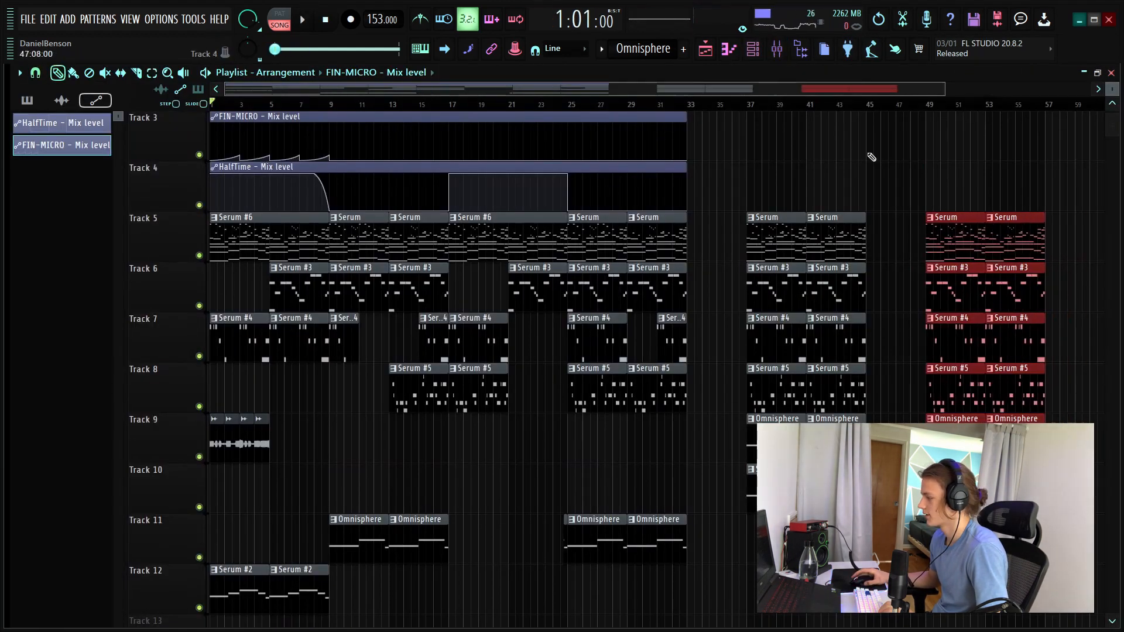
Duplicate the eight-bar block of all melody clips so that copies start at bars 61, 73, 85 and 97
scroll(870, 154, "up", 1)
scroll(814, 109, "down", 1)
left_click_drag(996, 212, 668, 562)
key("ctrl+b")
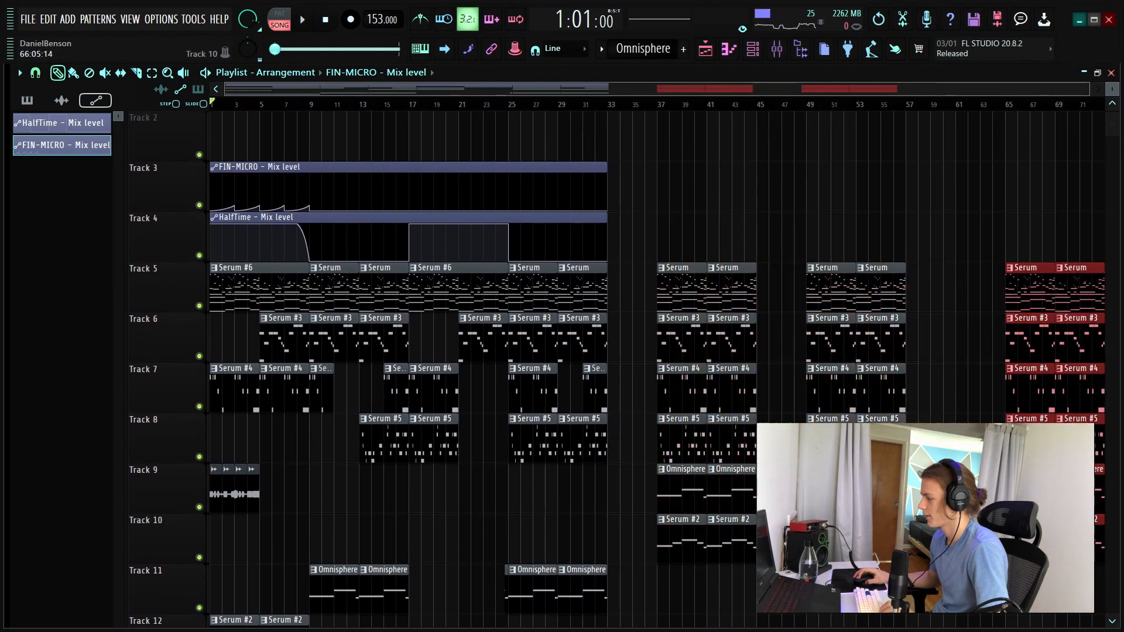
left_click_drag(1021, 542, 972, 542)
scroll(793, 160, "down", 2)
scroll(781, 110, "down", 3)
mouse_move(973, 202)
left_mouse_down()
mouse_move(973, 220)
mouse_move(822, 442)
mouse_move(784, 445)
left_mouse_up()
key("ctrl+b")
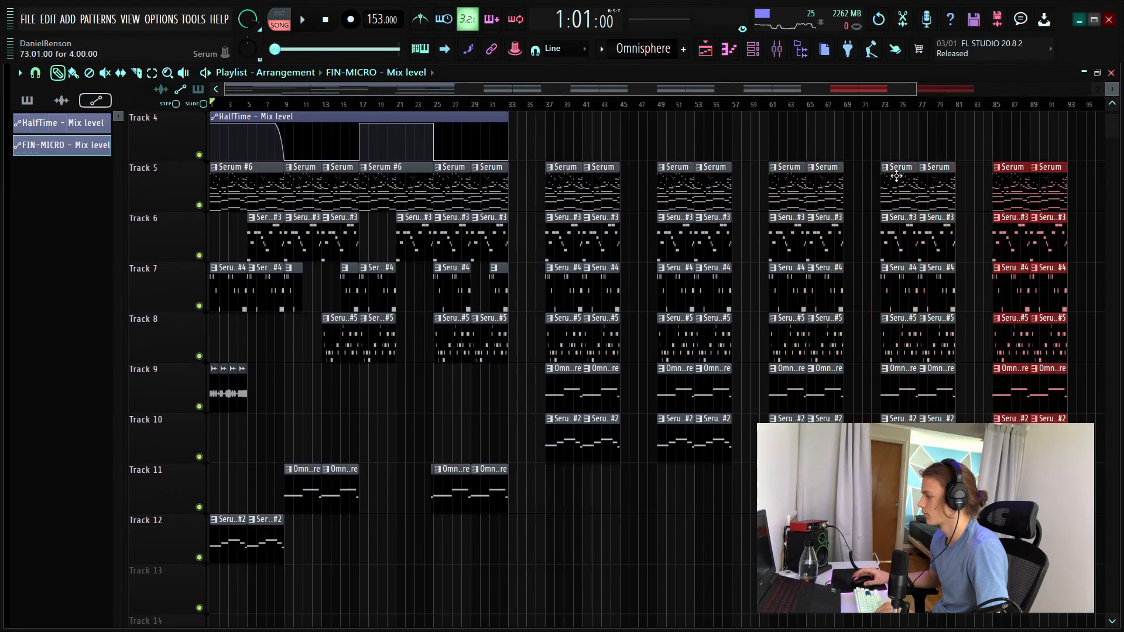
Delete the duplicated Serum clips from bar 49 on track 5, bar 61 on track 6, bar 73 on track 7 and bar 85 on track 8
scroll(761, 110, "down", 1)
left_click_drag(552, 187, 1093, 182)
key("Delete")
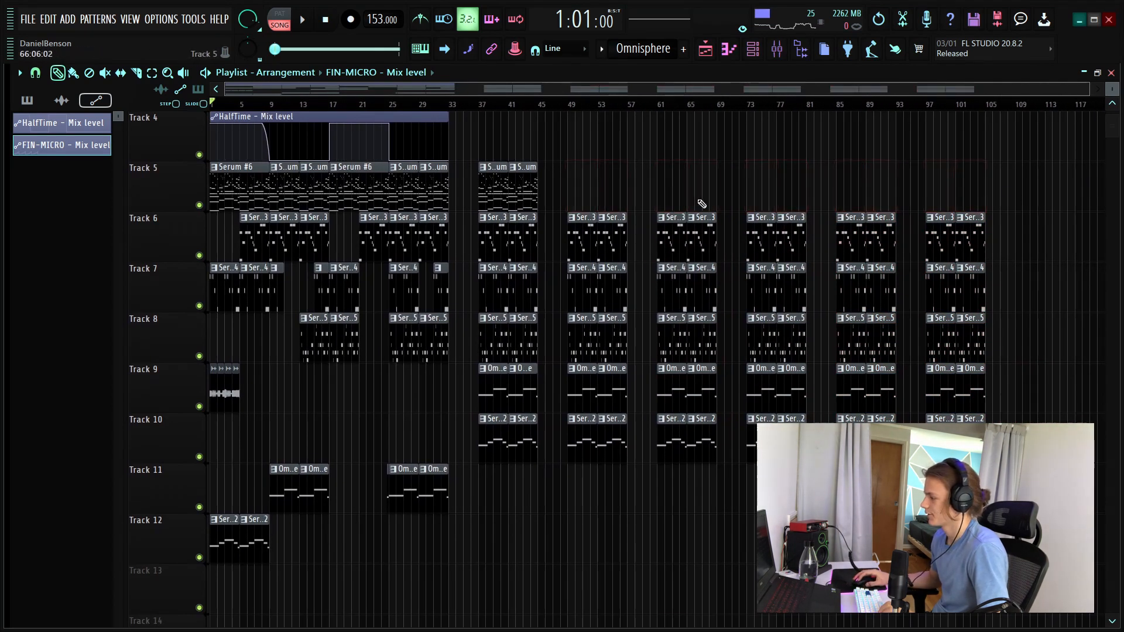
key("Delete")
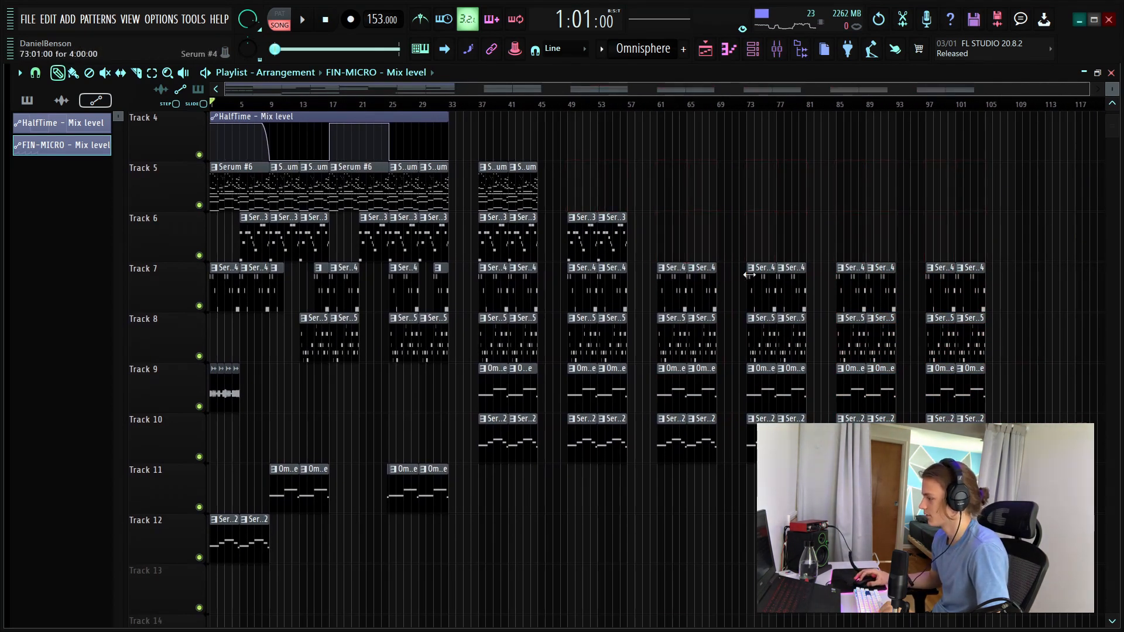
left_click_drag(750, 275, 1060, 281)
key("Delete")
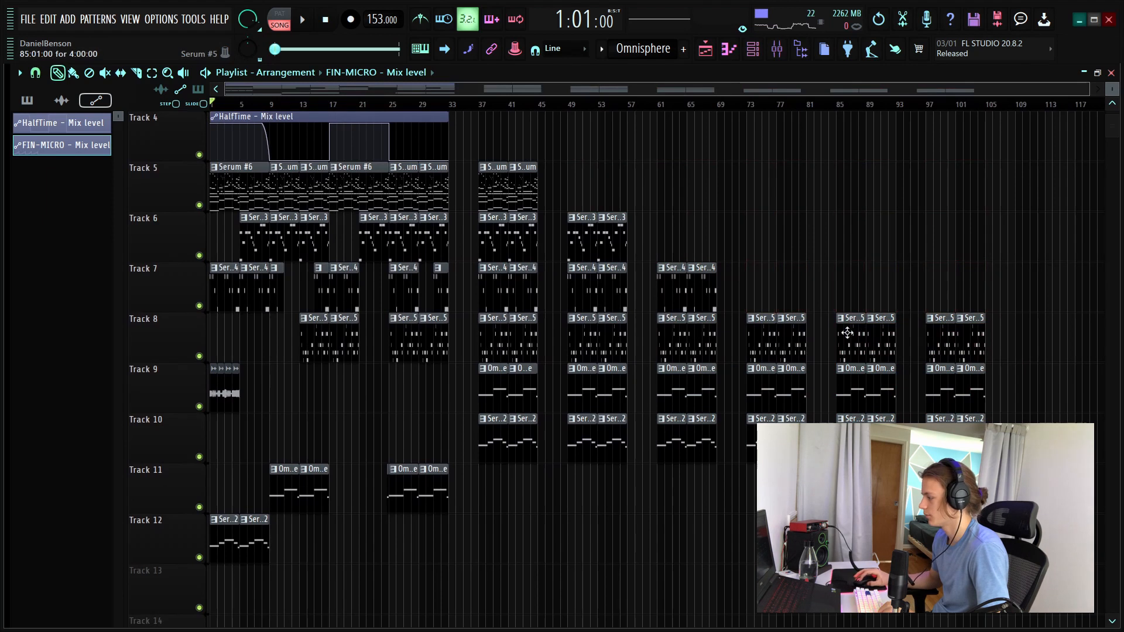
left_click_drag(848, 333, 996, 333)
key("Delete")
Clear the Omnisphere clips outside the bar 85 block, plus the duplicate Serum #2 clips before bar 97 and Serum #5 clips before bar 73
left_click_drag(932, 365, 982, 382)
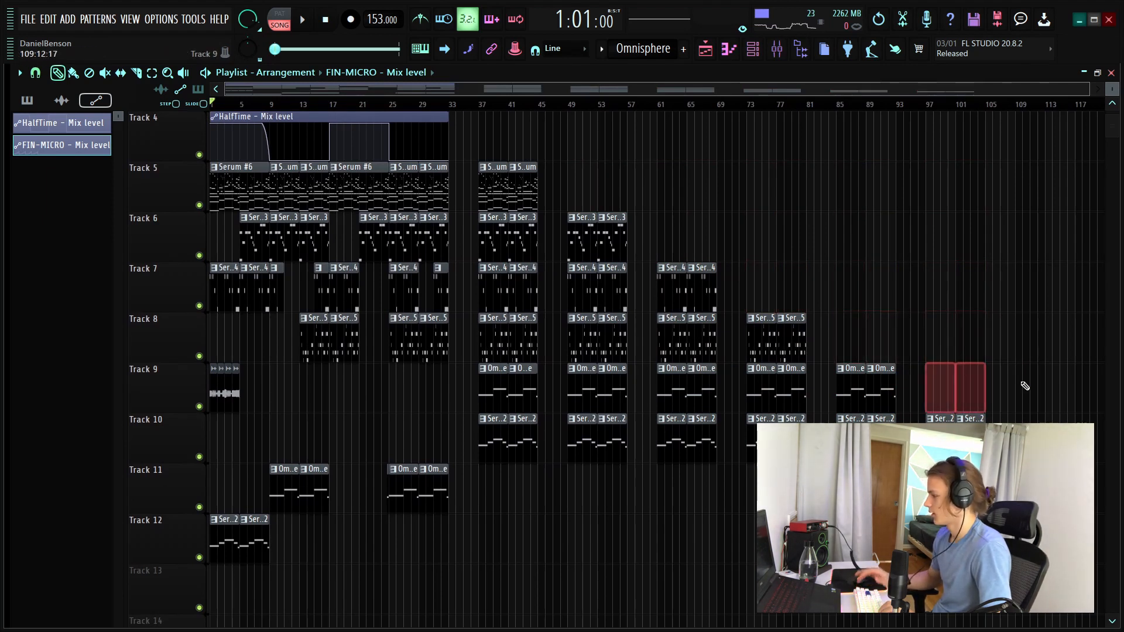
left_click_drag(883, 430, 497, 437)
left_click_drag(798, 388, 495, 388)
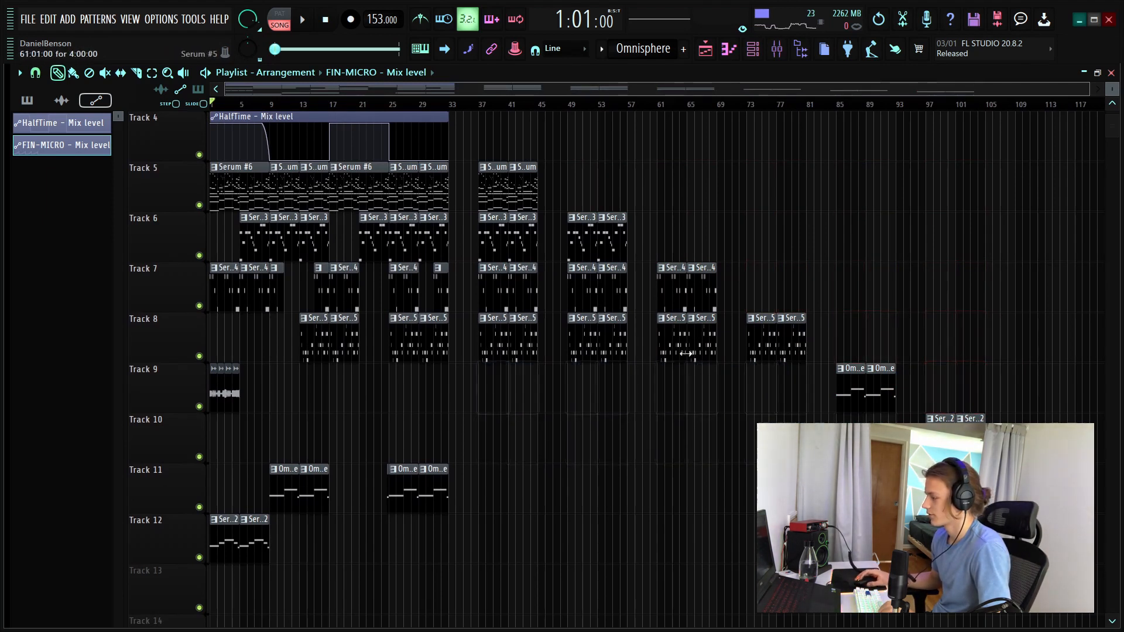
left_click_drag(689, 352, 495, 339)
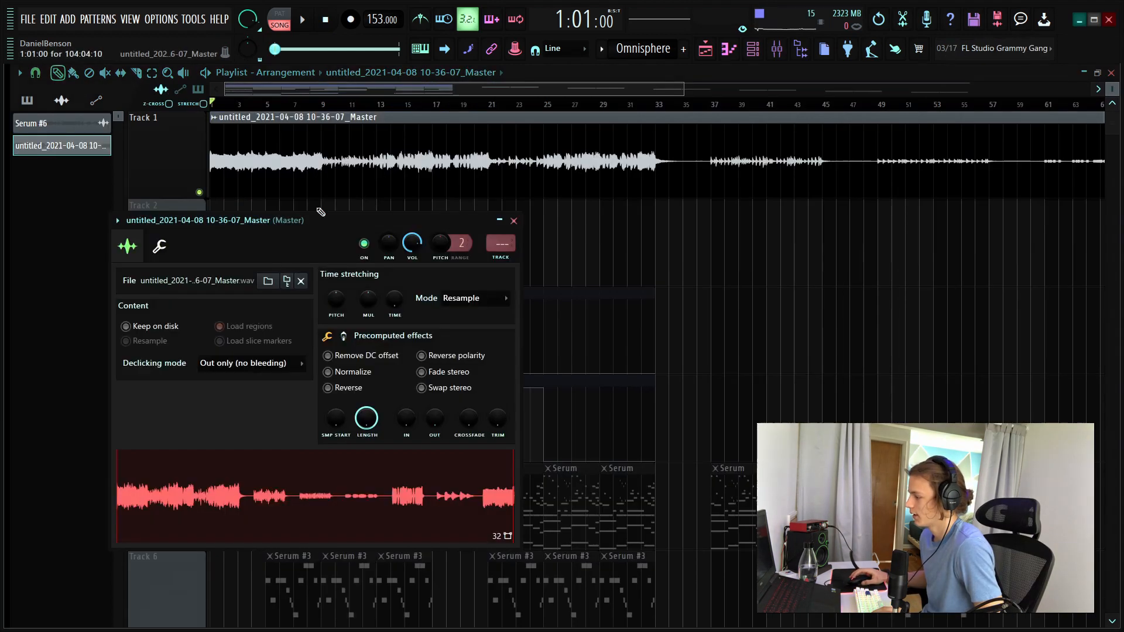
Normalize the rendered master audio clip, lower its channel volume and set its pitch shift to -100 cents
left_click(328, 372)
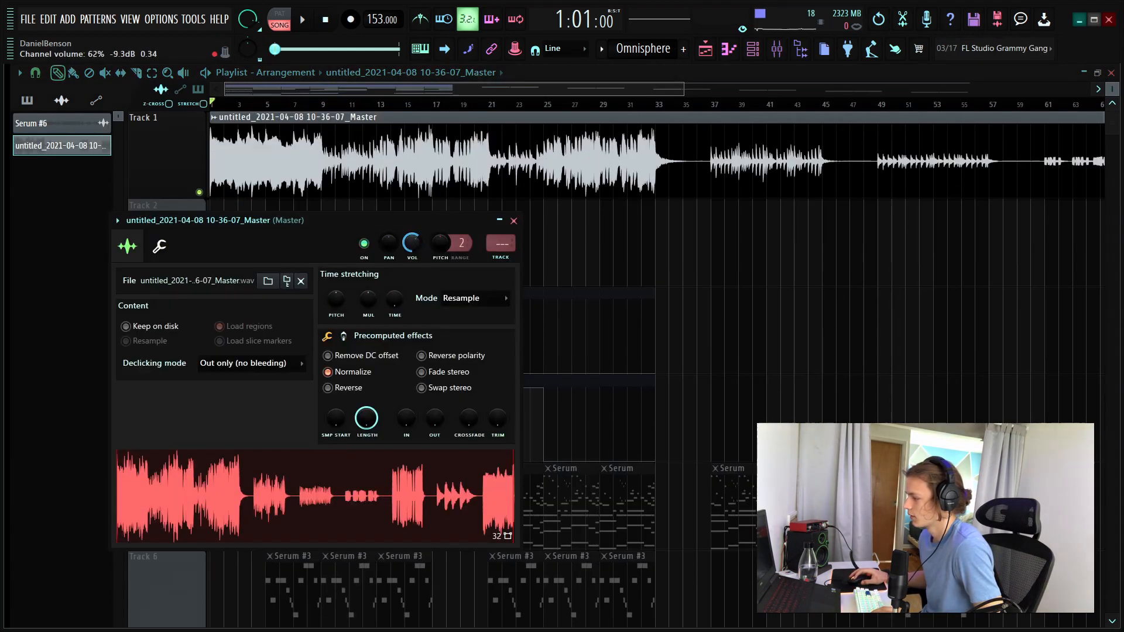
left_click(775, 50)
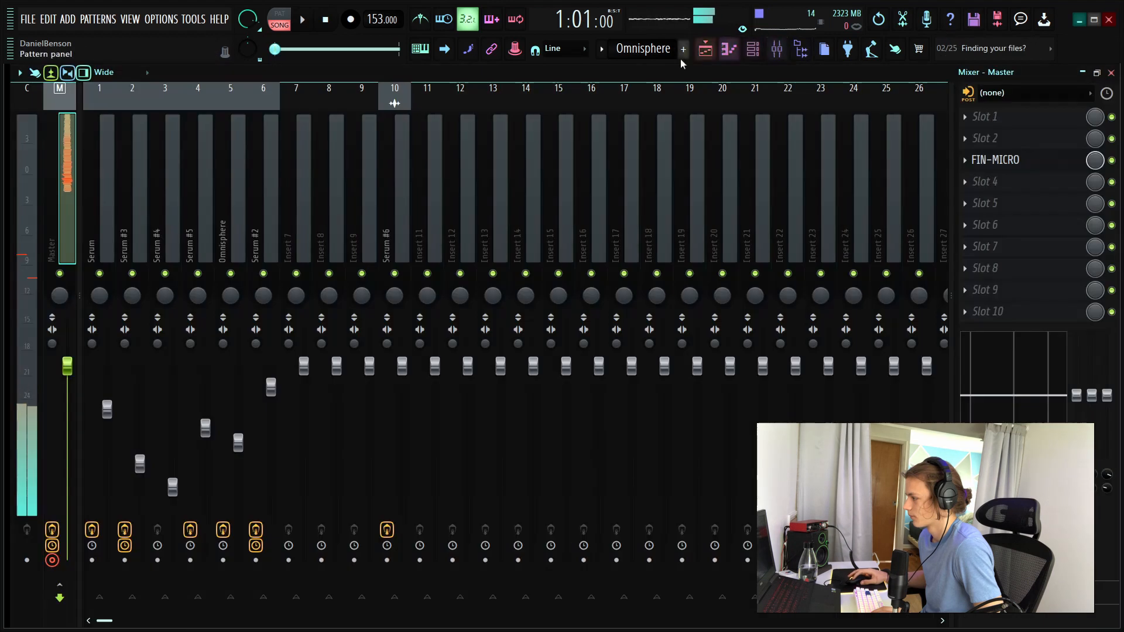
left_click(729, 49)
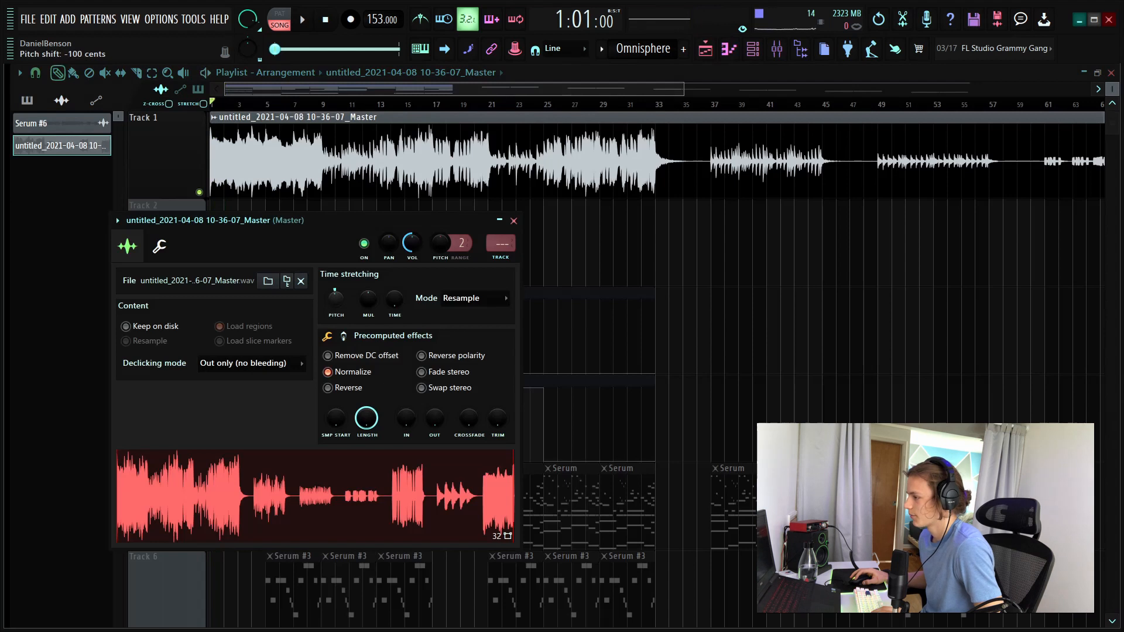
scroll(291, 106, "down", 4)
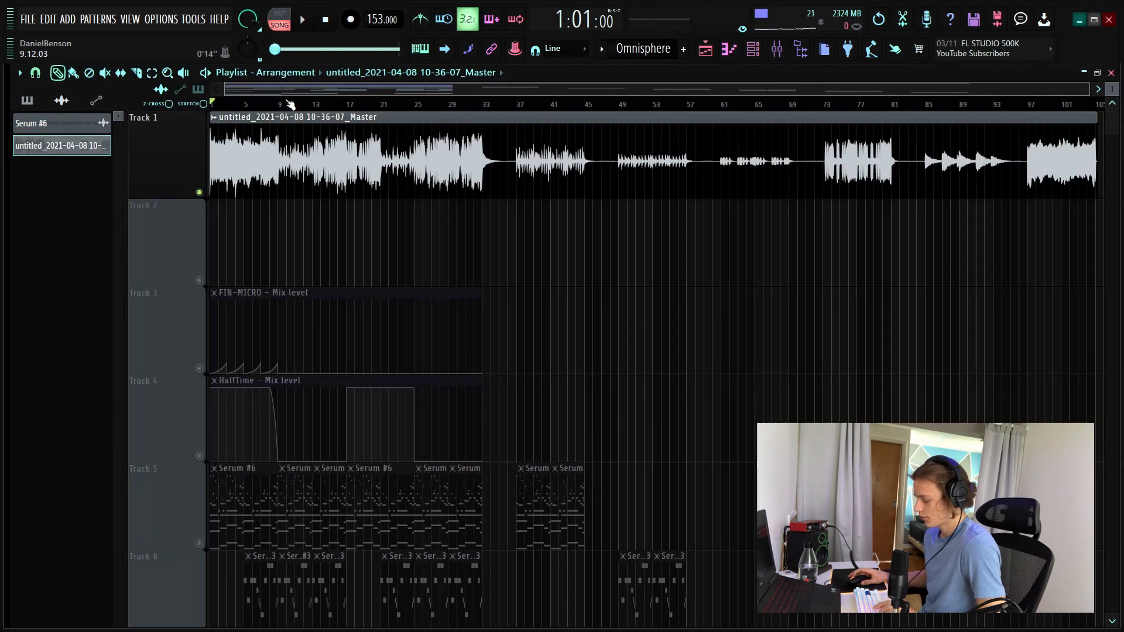
key("ctrl+a")
left_click(28, 19)
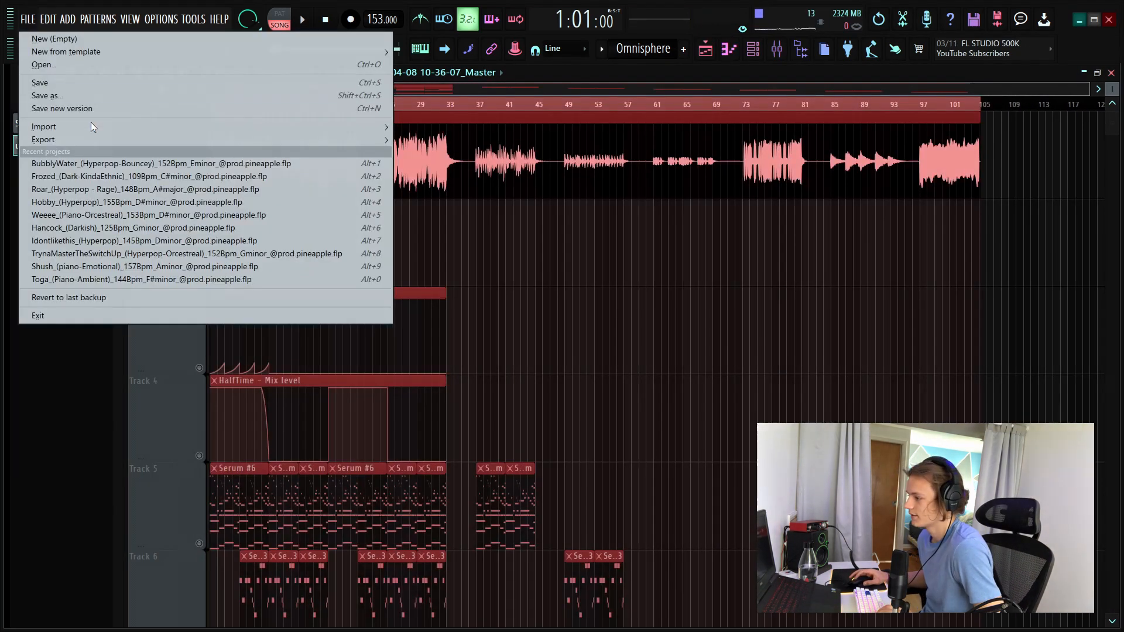
left_click(76, 97)
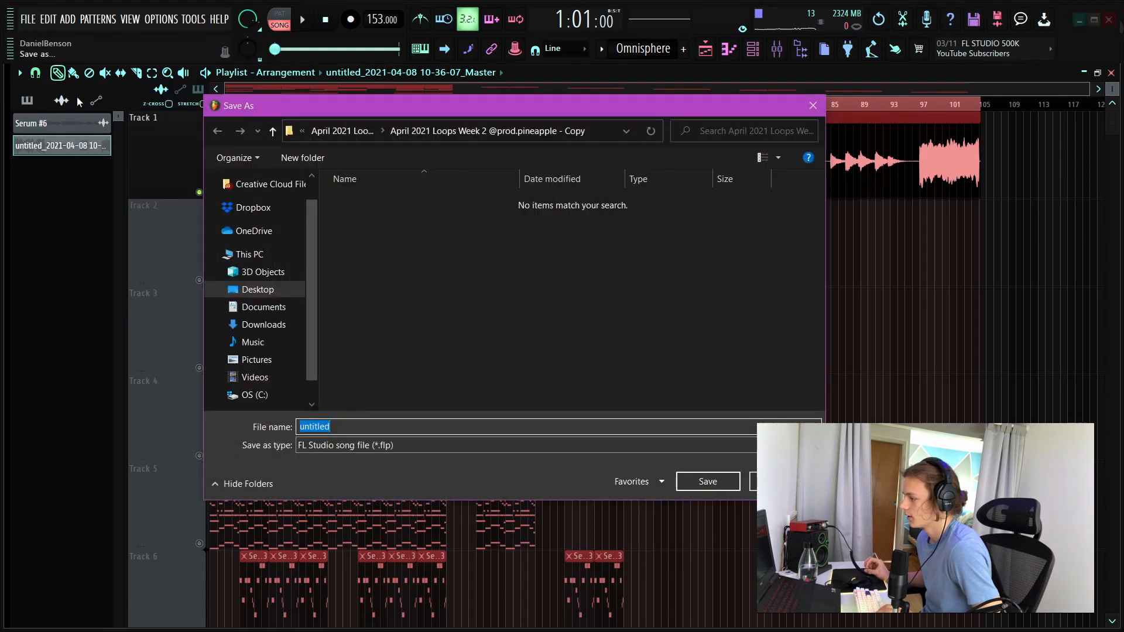
left_click(258, 289)
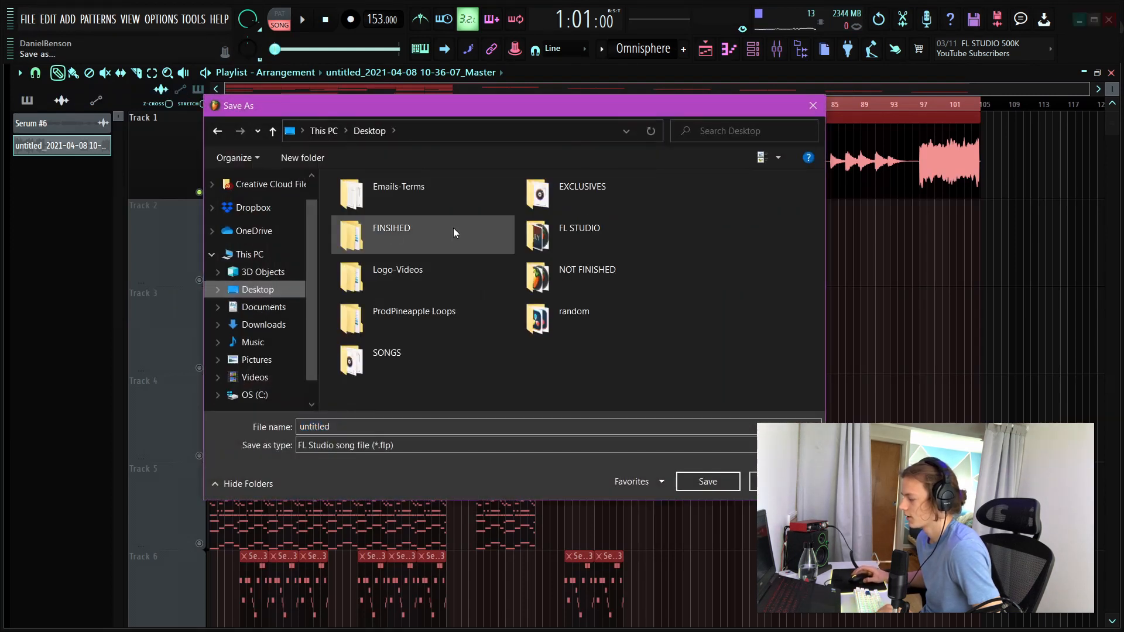
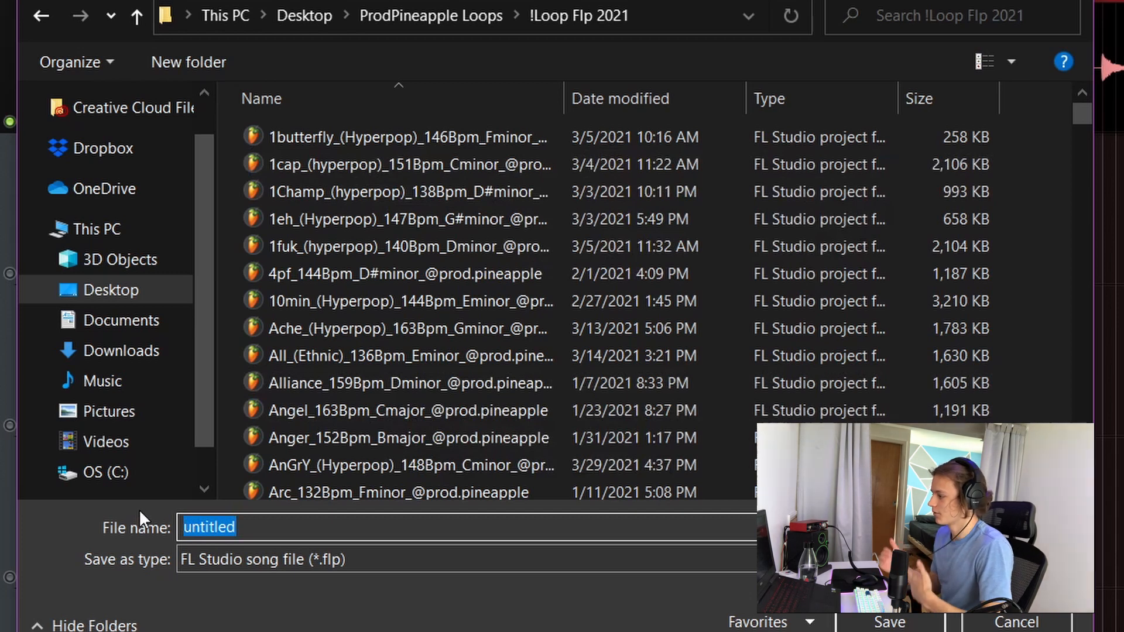
Start a new empty project, show the sample browser and collapse its !One Shots and MY KITS folders
left_click(28, 18)
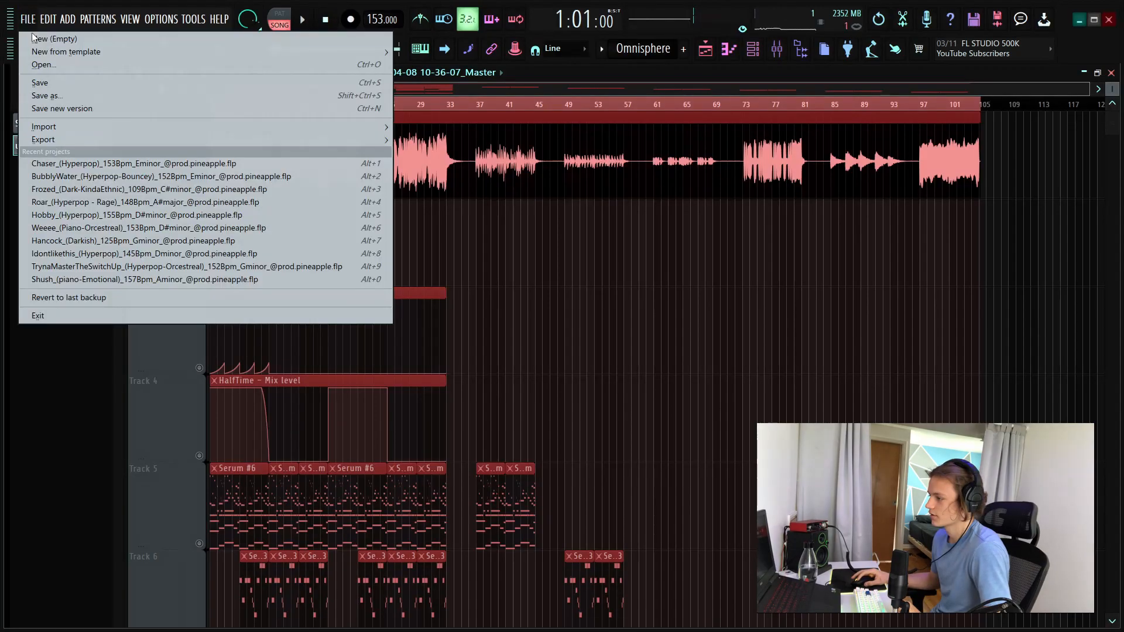
left_click(33, 38)
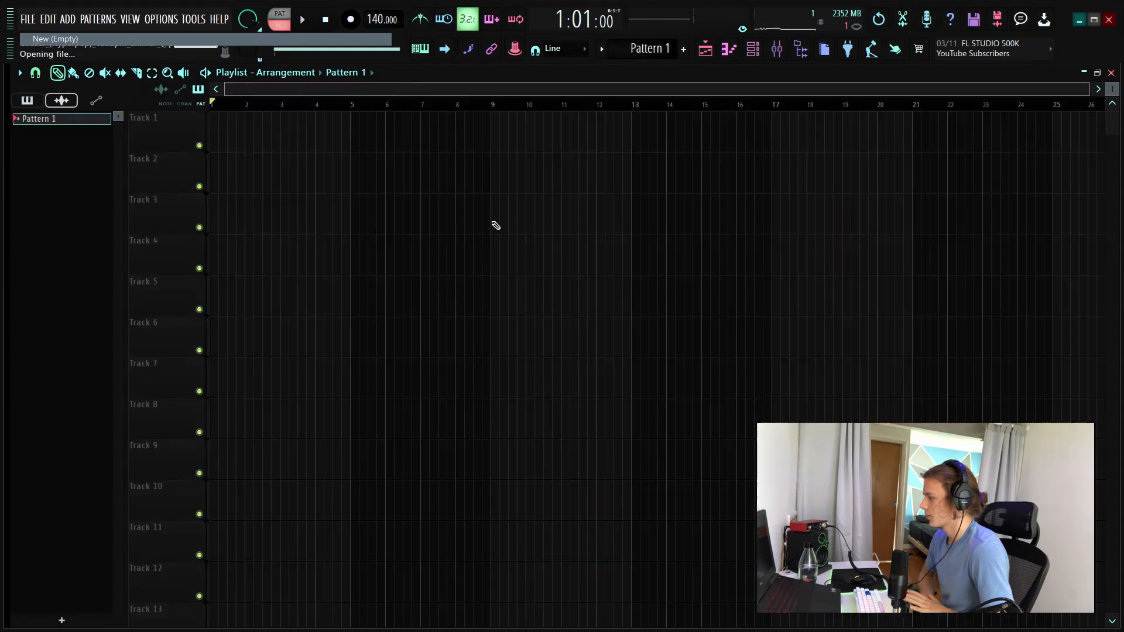
left_click_drag(4, 266, 298, 271)
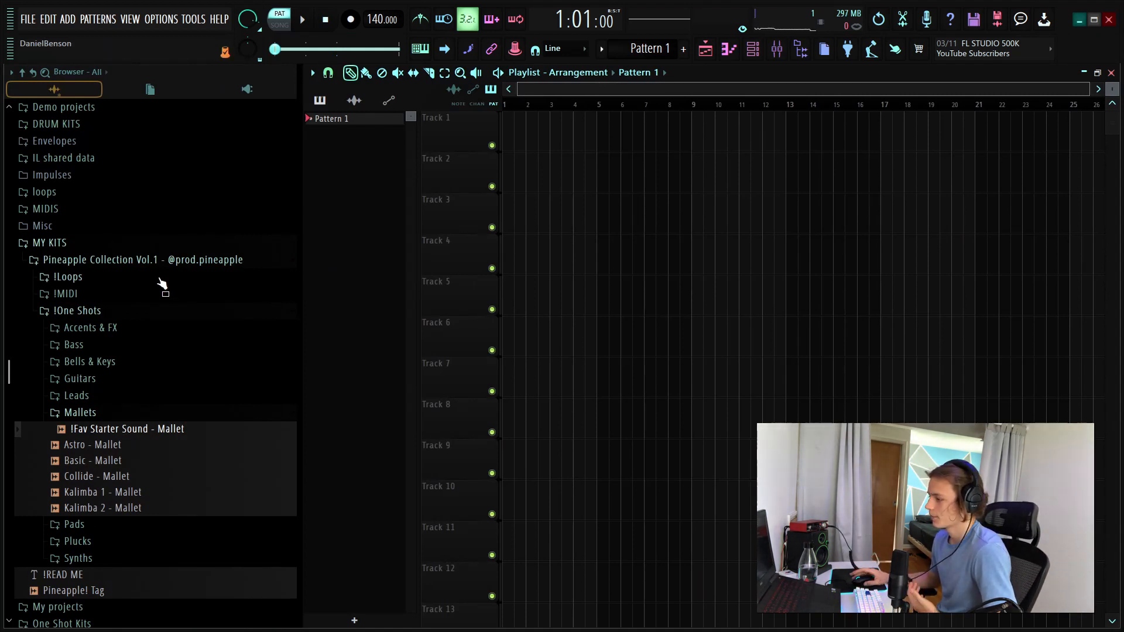
left_click(80, 312)
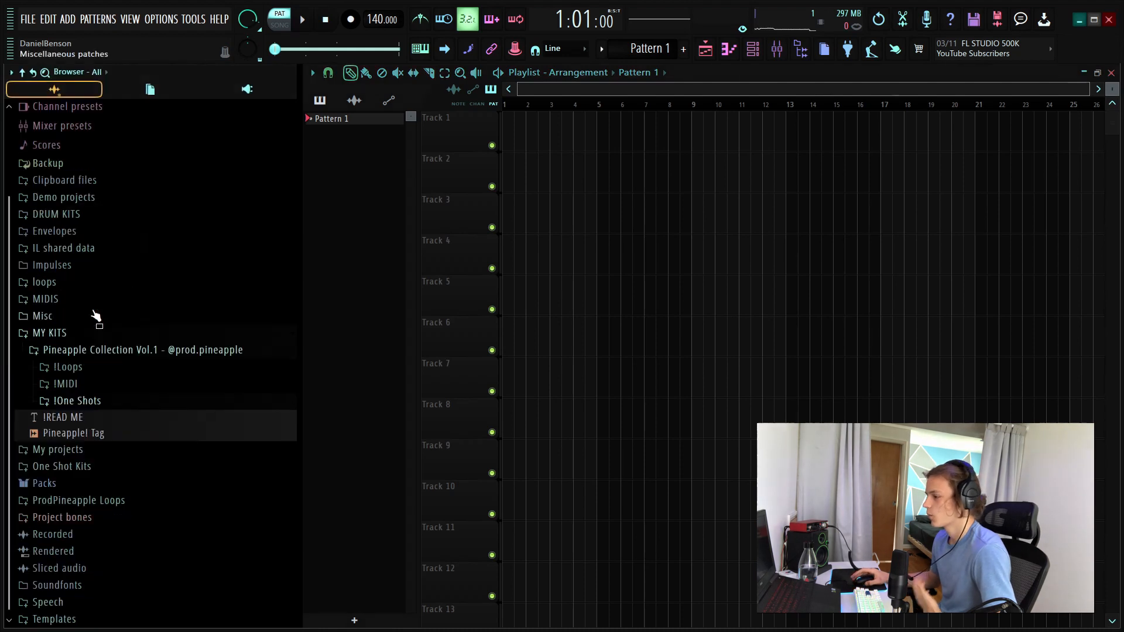
left_click(69, 331)
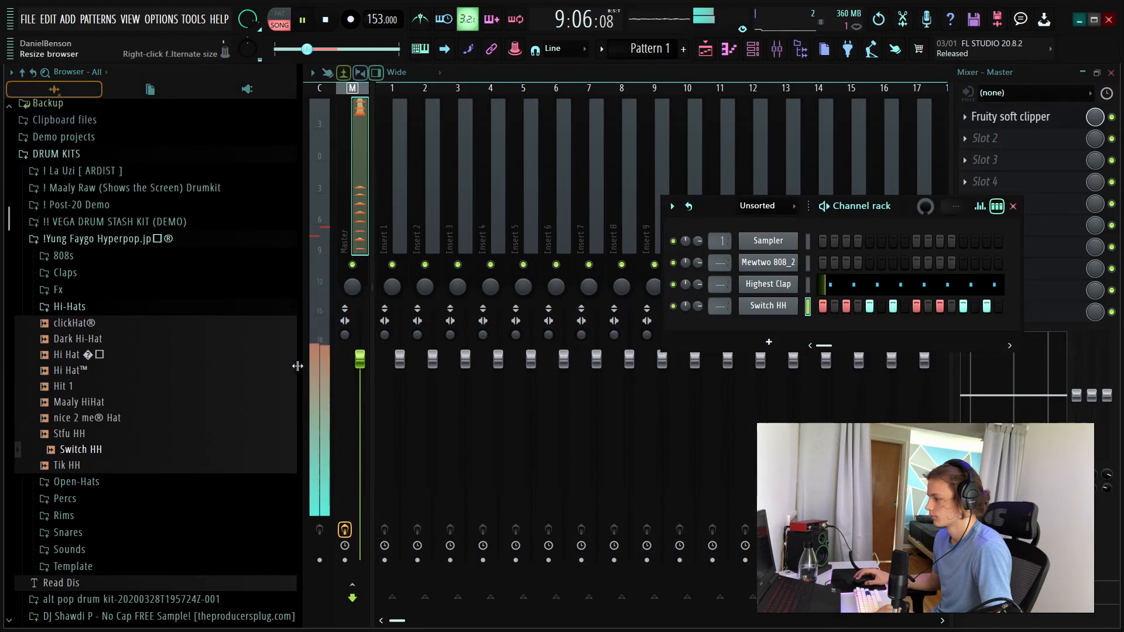
Add notes to the Mewtwo 808_2 piano roll: D5 at bar 2, E5 at bar 3, D5 at the start of bar 4 and B4 late in bar 4
left_click_drag(297, 366, 35, 356)
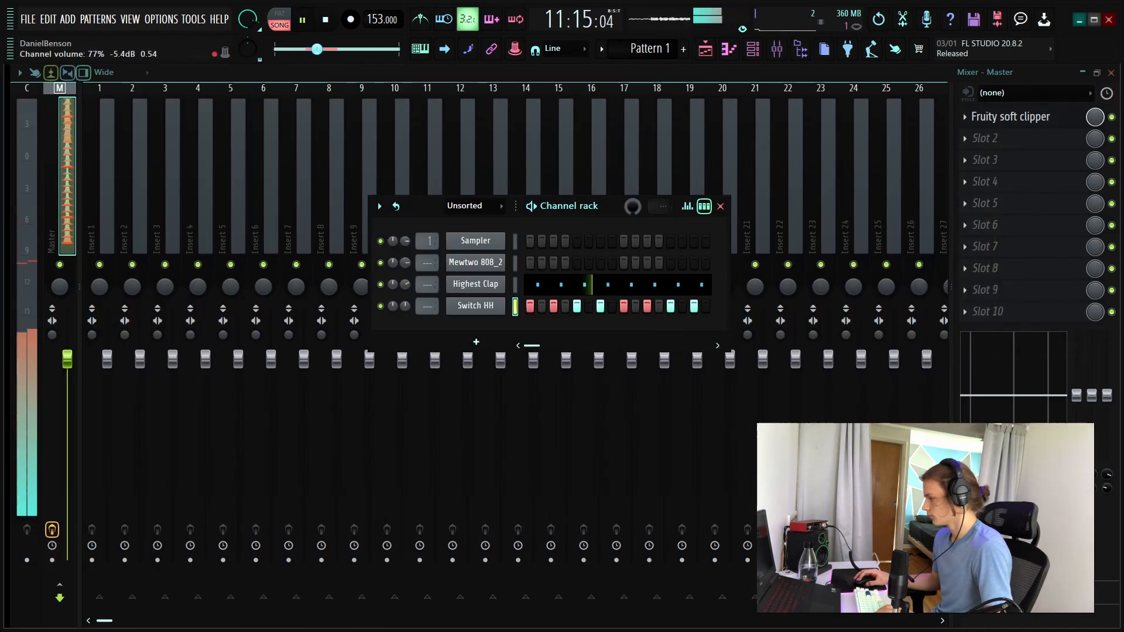
right_click(475, 262)
left_click(527, 259)
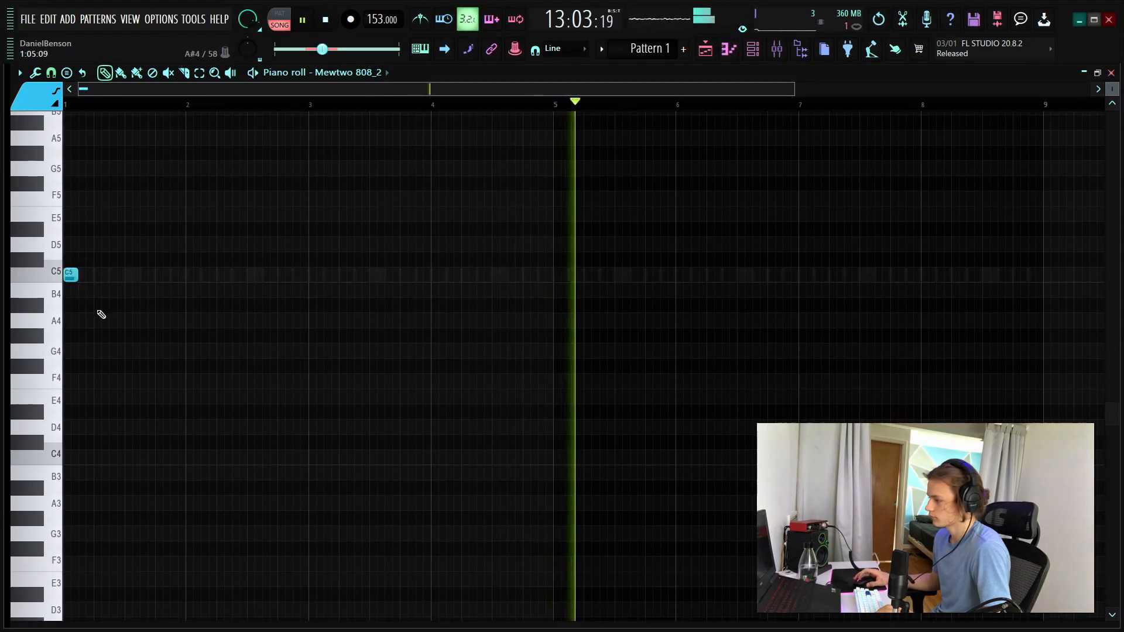
scroll(175, 322, "up", 3)
left_click(310, 305)
left_click(264, 335)
right_click(265, 335)
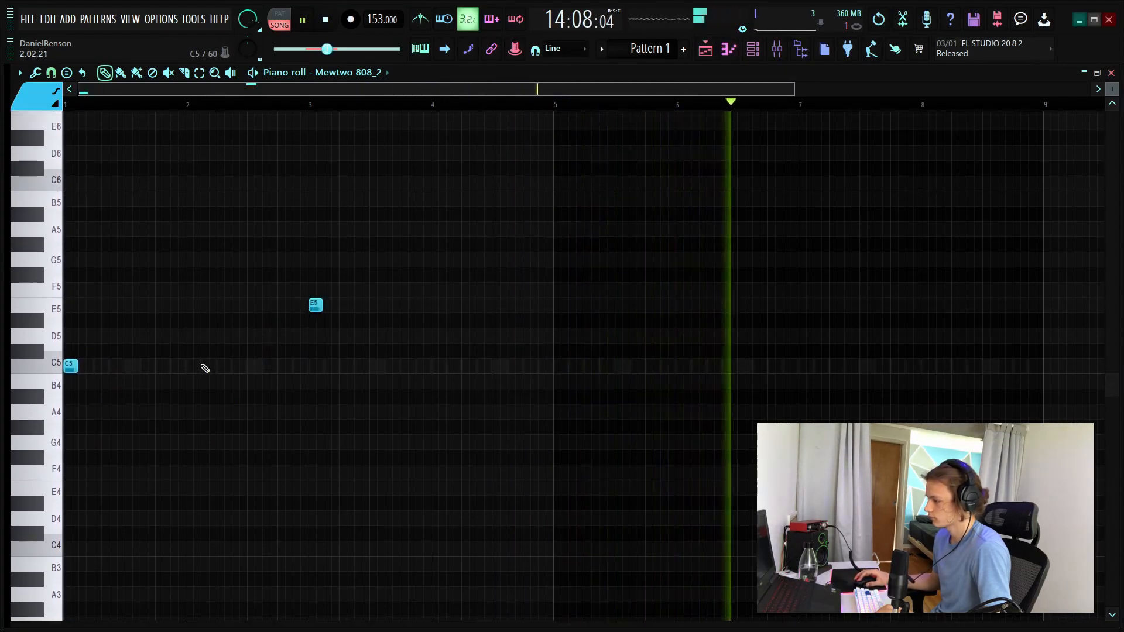
left_click(191, 335)
left_click(434, 337)
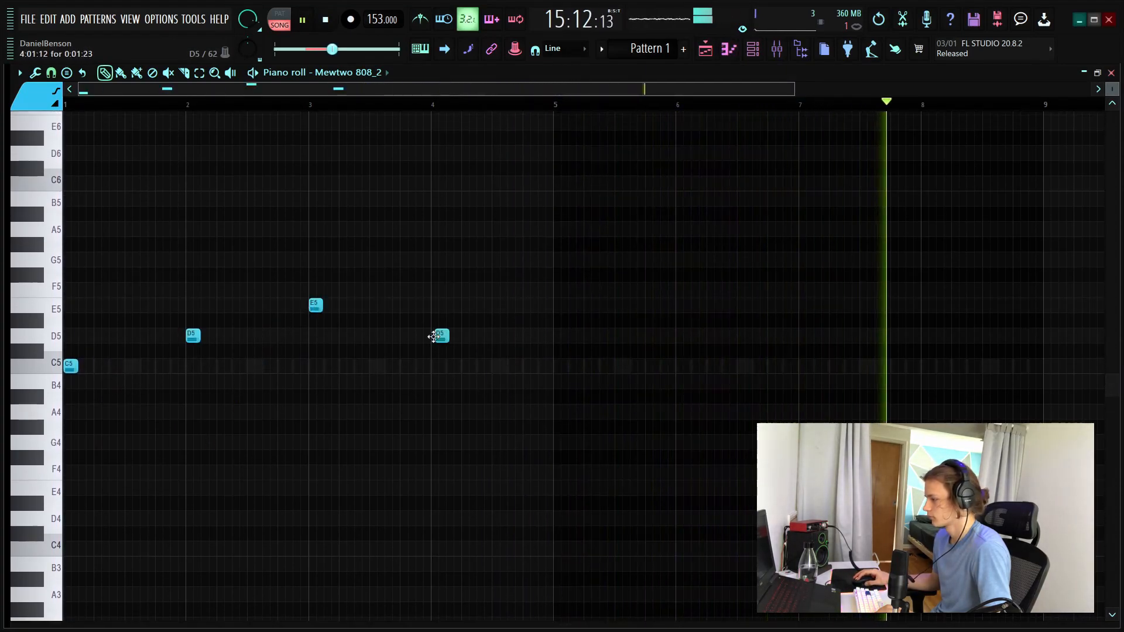
left_click(529, 381)
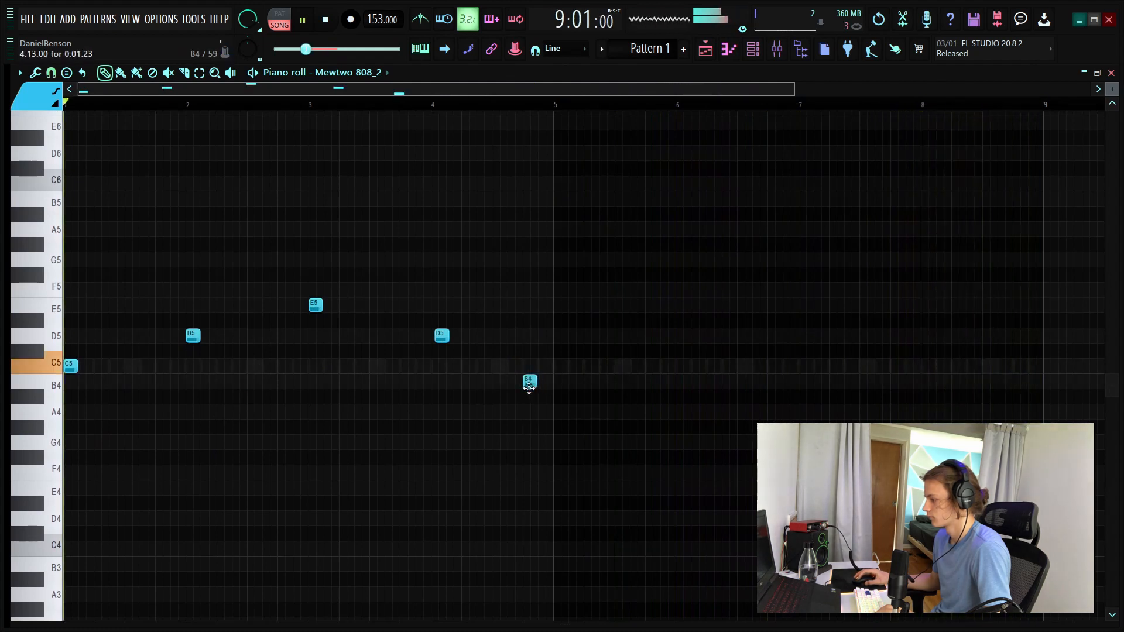
Add a C5 note late in bar 1 of the 808 line and replace the D5 at bar 2 with one at 2:05
left_click(163, 366)
right_click(191, 335)
left_click(226, 336)
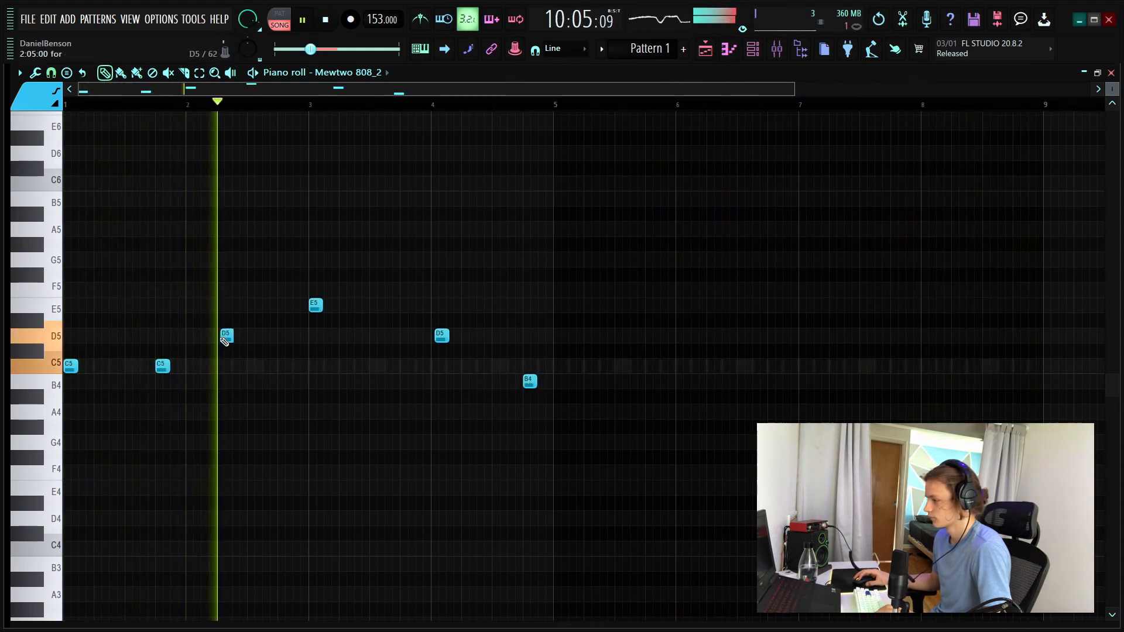
Align the bar 2 D5 of the 808 to 2:05 and fill out the E5 hits in bar 3 and D5 hits in bar 4
left_click_drag(222, 338, 218, 337)
key("space")
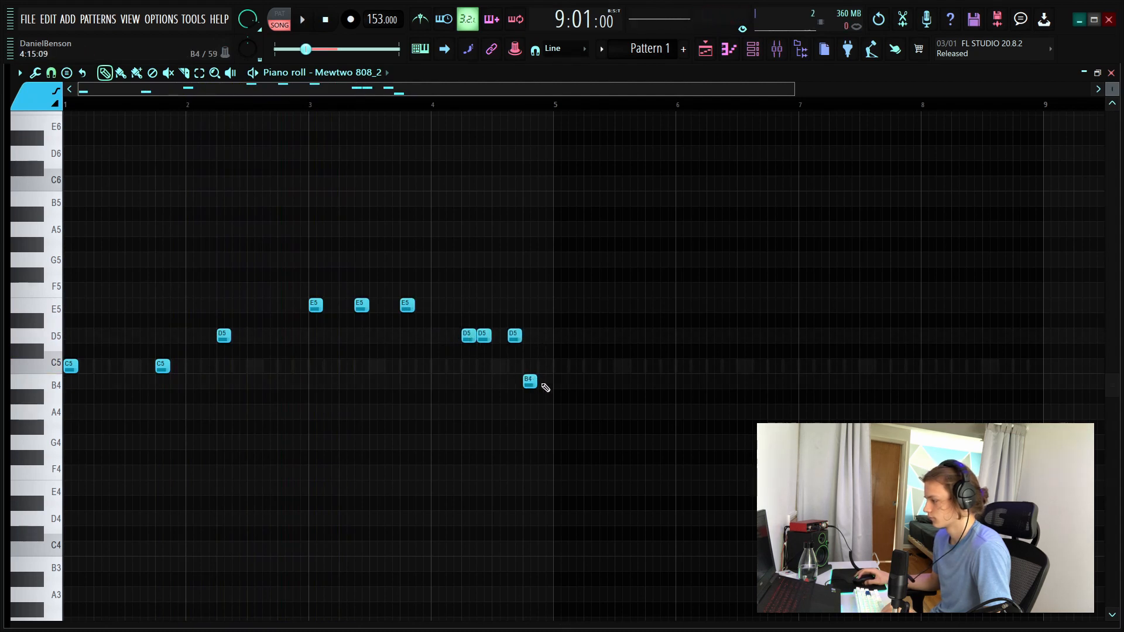
Try to chop the 808's B4 note at the end of bar 4 into short repeats
key("alt+u")
key("space")
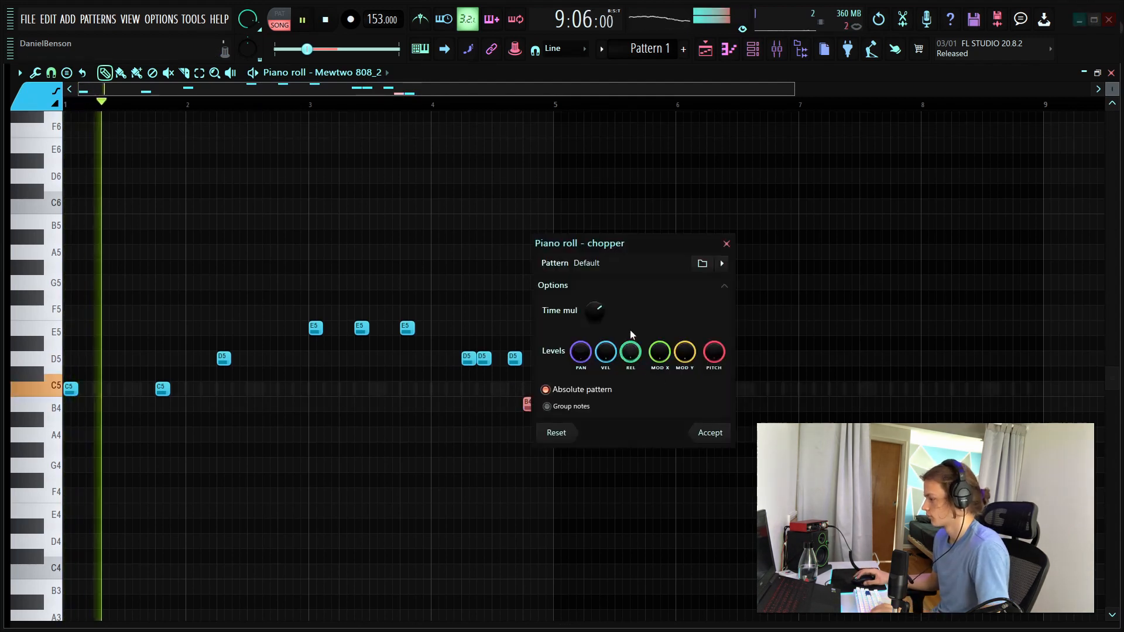
left_click(700, 433)
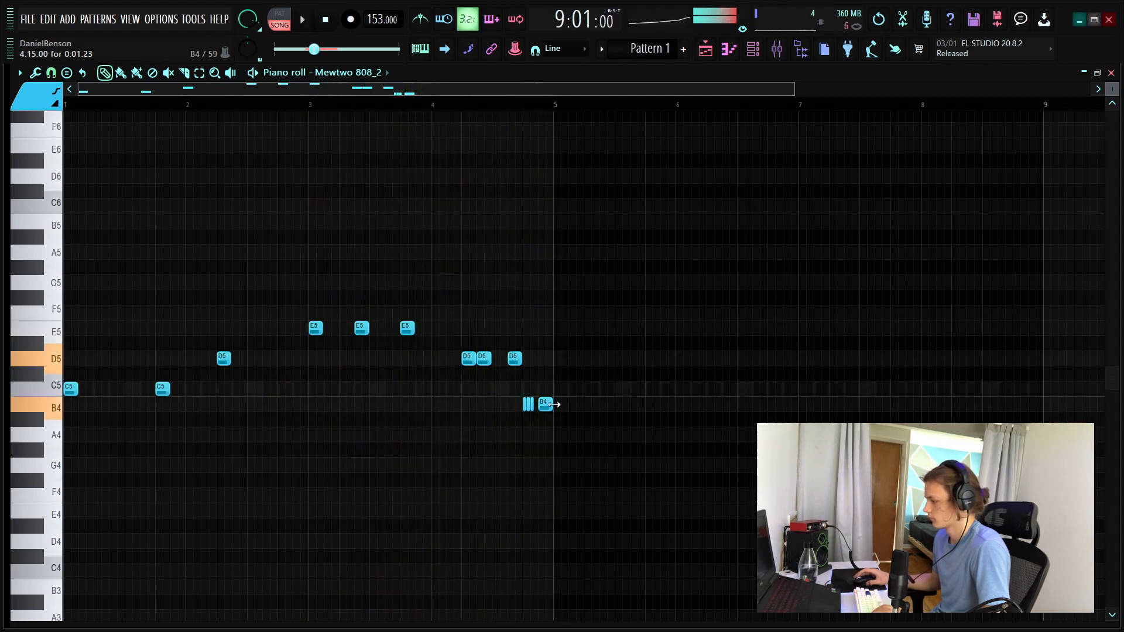
right_click(528, 404)
left_click_drag(541, 404, 526, 405)
Extend the 808 notes until each meets the next, ending at bar 5, and duplicate the four-bar phrase into bars 5 to 8
key("ctrl+l")
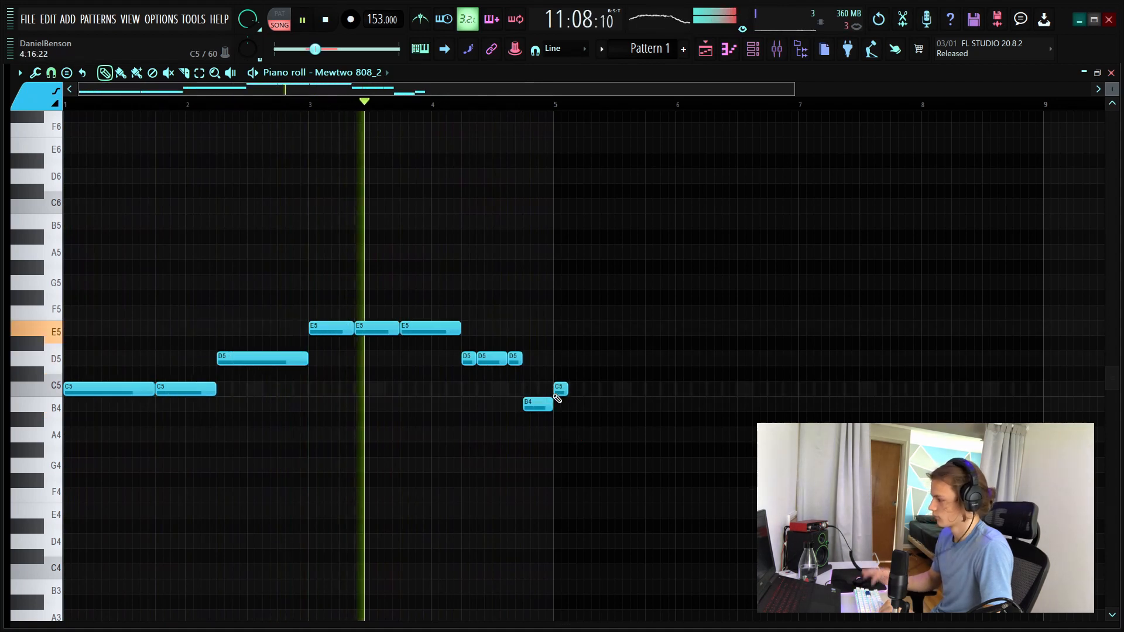
key("ctrl+a")
key("ctrl+b")
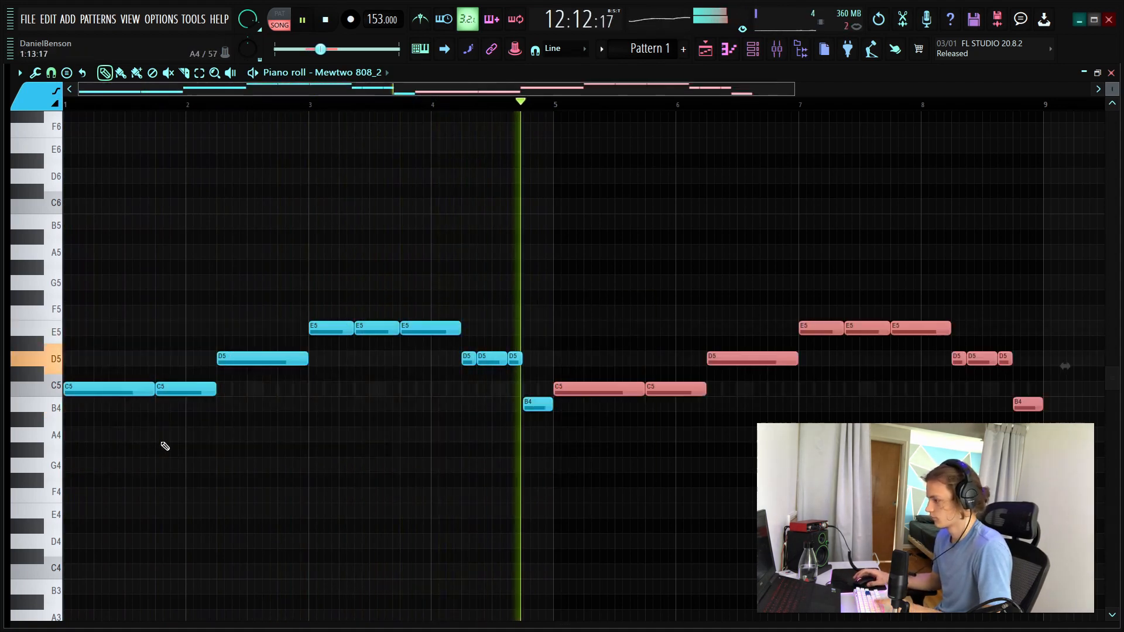
key("ctrl+d")
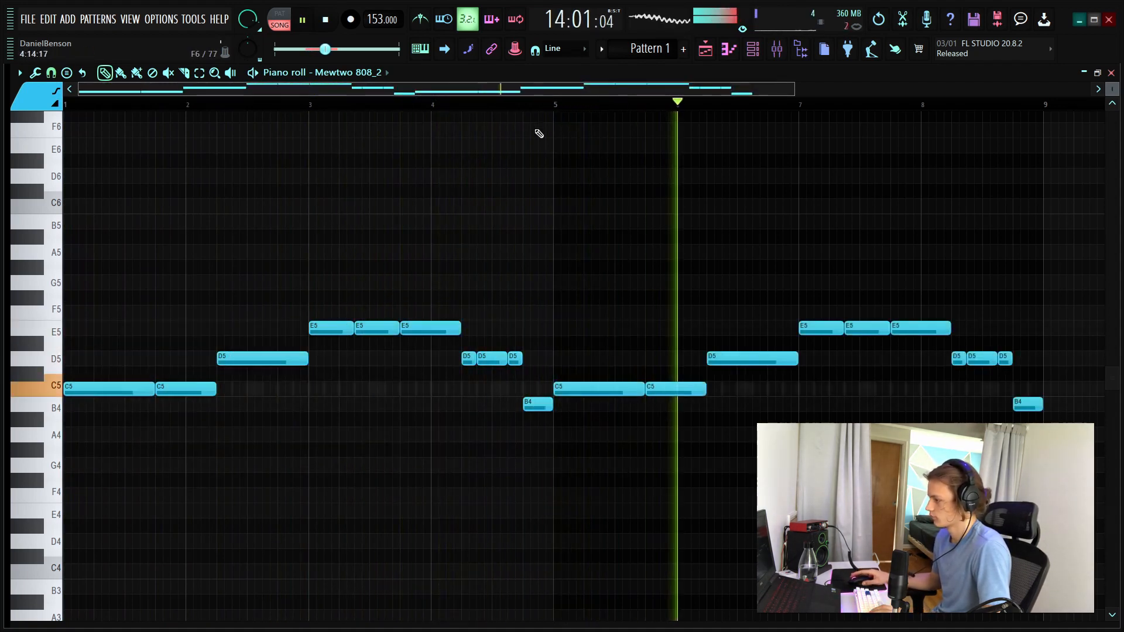
Raise the 808's middle E5 in bar 7, last D5 in bar 8 and final B4 by one octave
scroll(532, 107, "down", 3)
left_click(625, 329)
key("ctrl+Up")
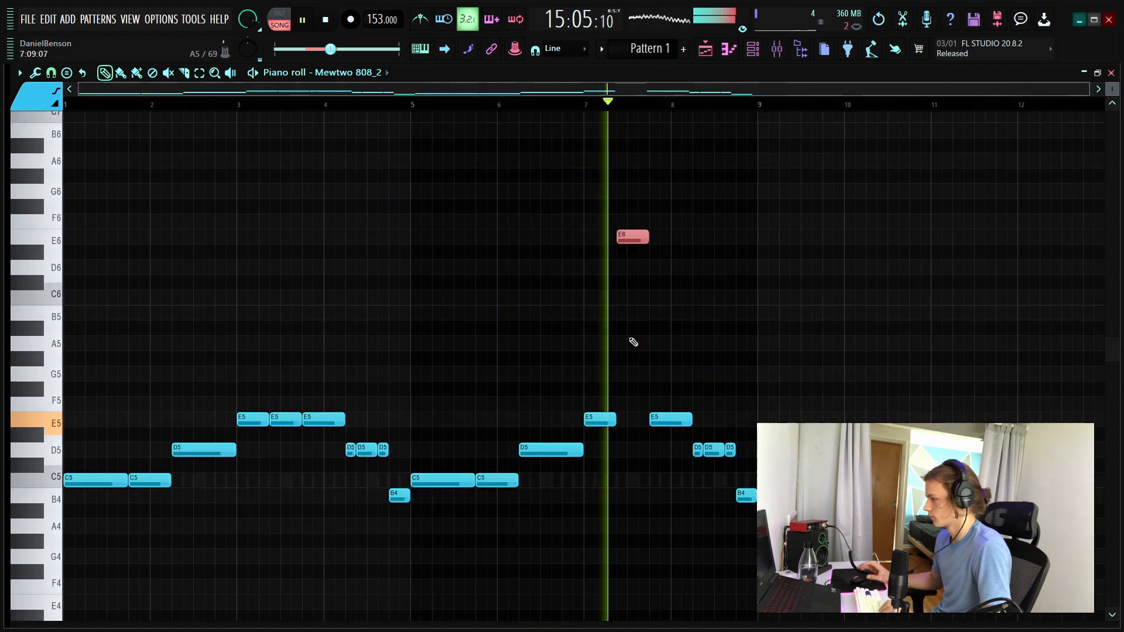
left_click(723, 449)
key("ctrl+Up")
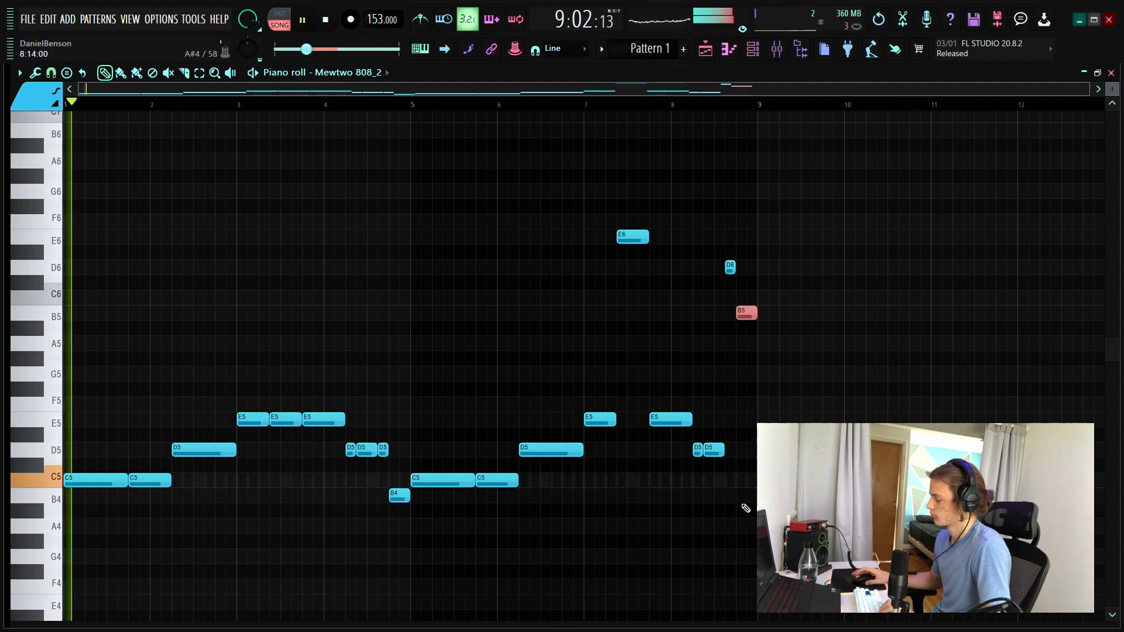
left_click(780, 360, "ctrl")
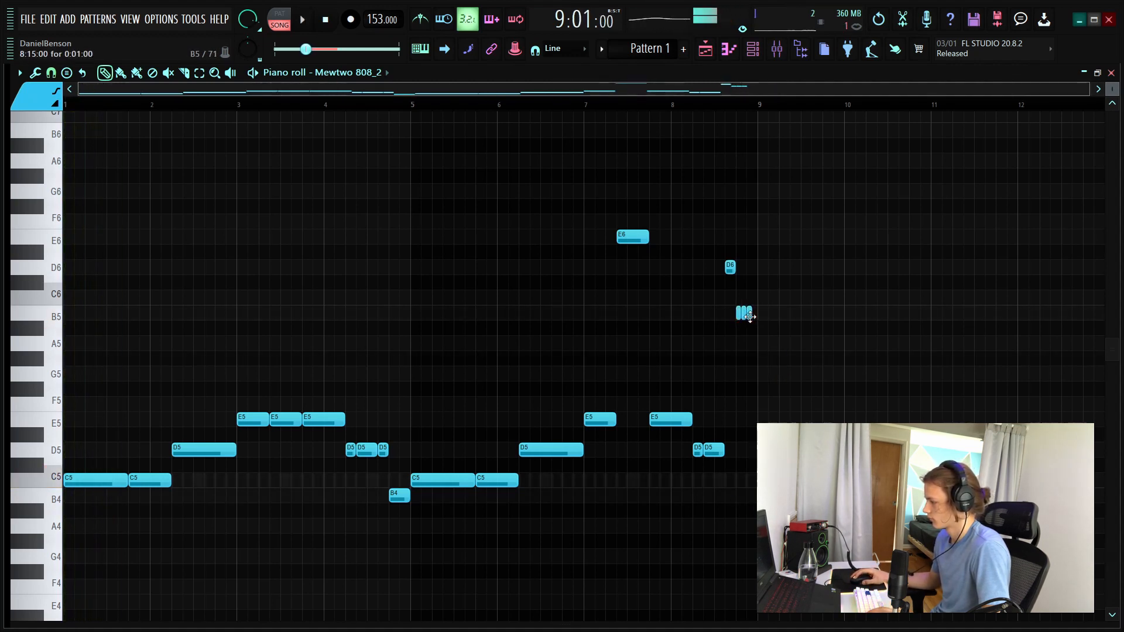
Split the final B5 of the 808 into a short roll that ends with a longer B5 at 8:15
left_click_drag(759, 317, 756, 317)
key("space")
left_click(710, 106)
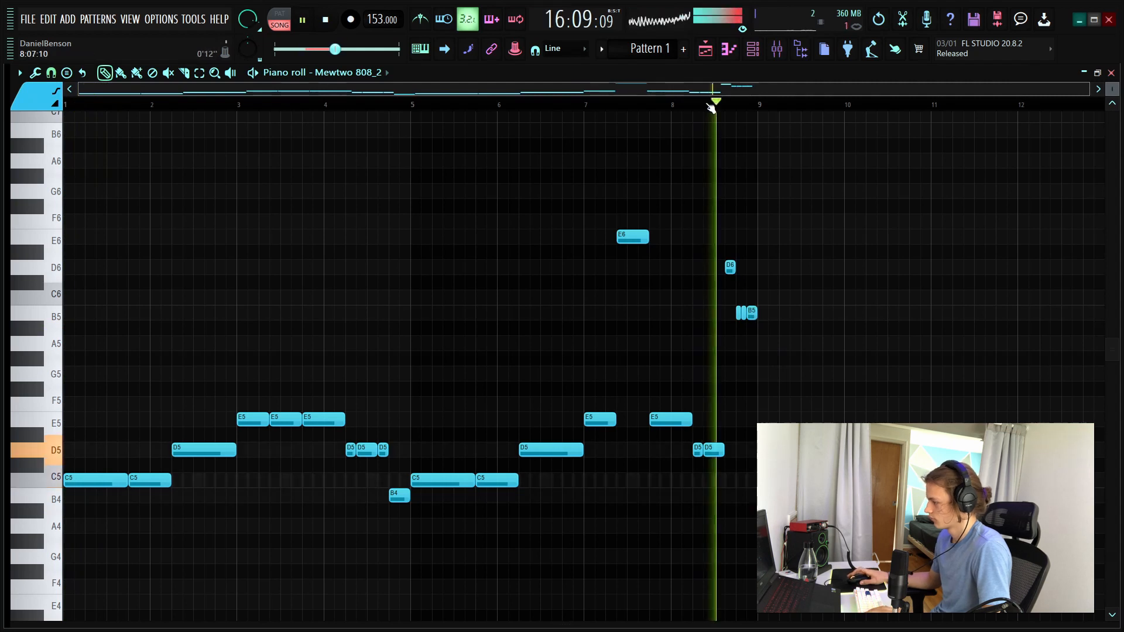
scroll(710, 109, "up", 2)
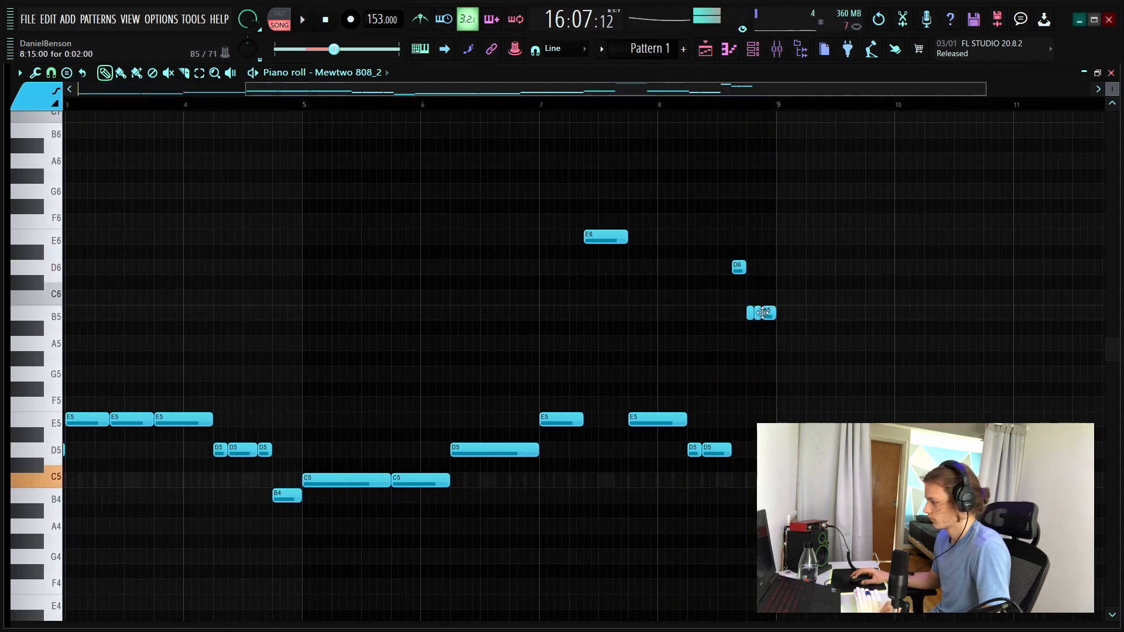
Open the envelope settings of the Mewtwo 808_2 channel
key("F6")
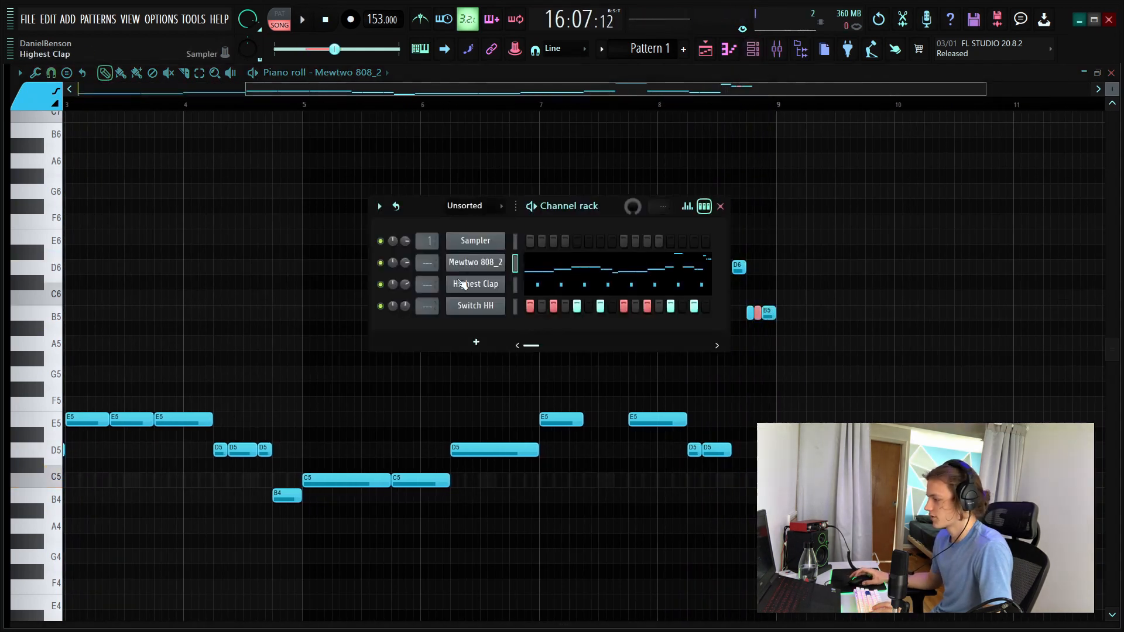
left_click(476, 262)
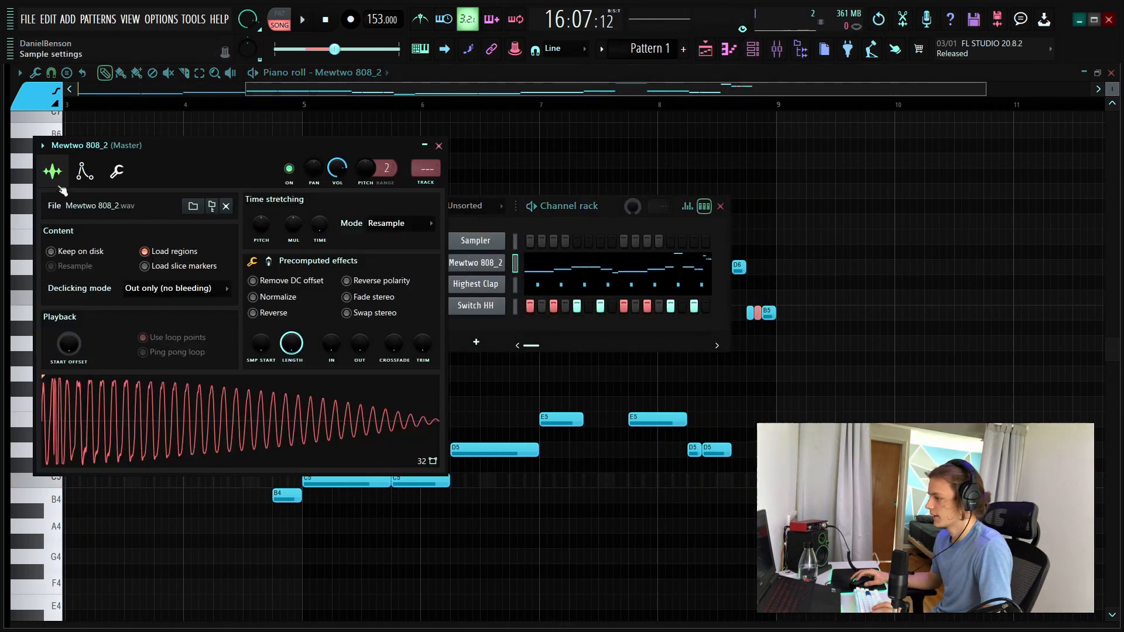
left_click(84, 171)
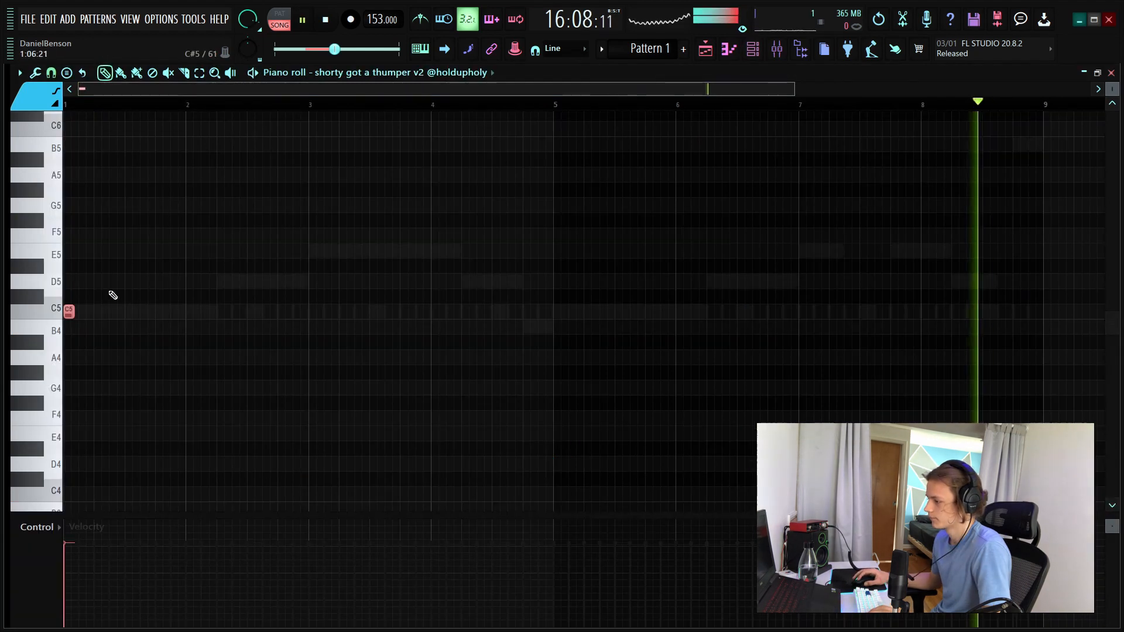
Add C5 notes for the shorty got a thumper v2 sample at 1:13, 2:13, 3:01, 4:05 and late in bar 4
left_click(161, 315)
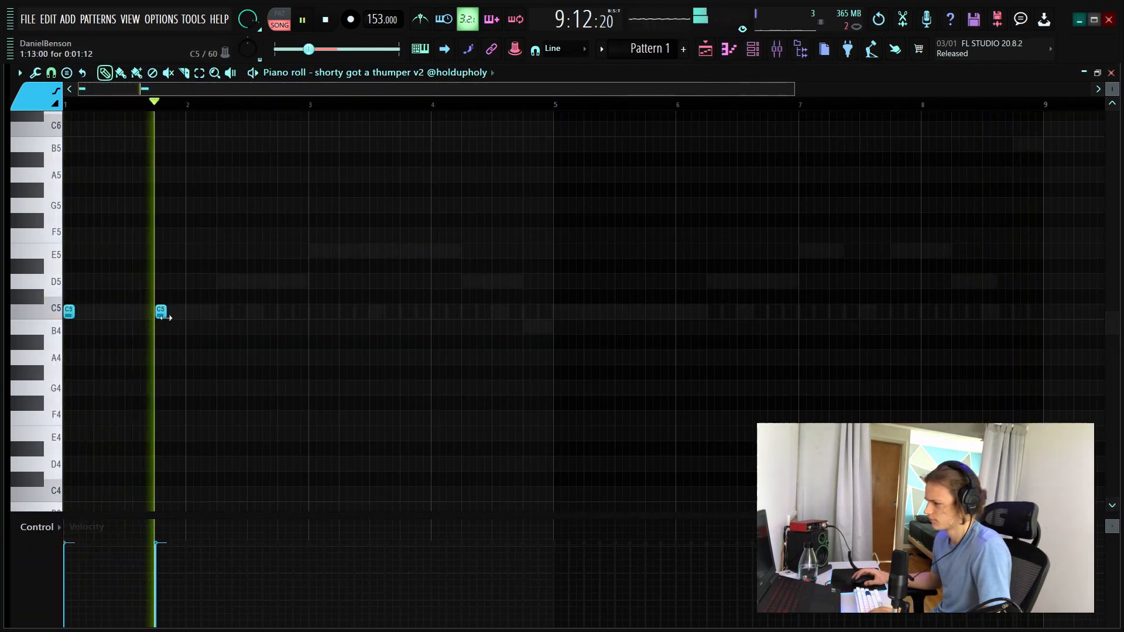
left_click(281, 314)
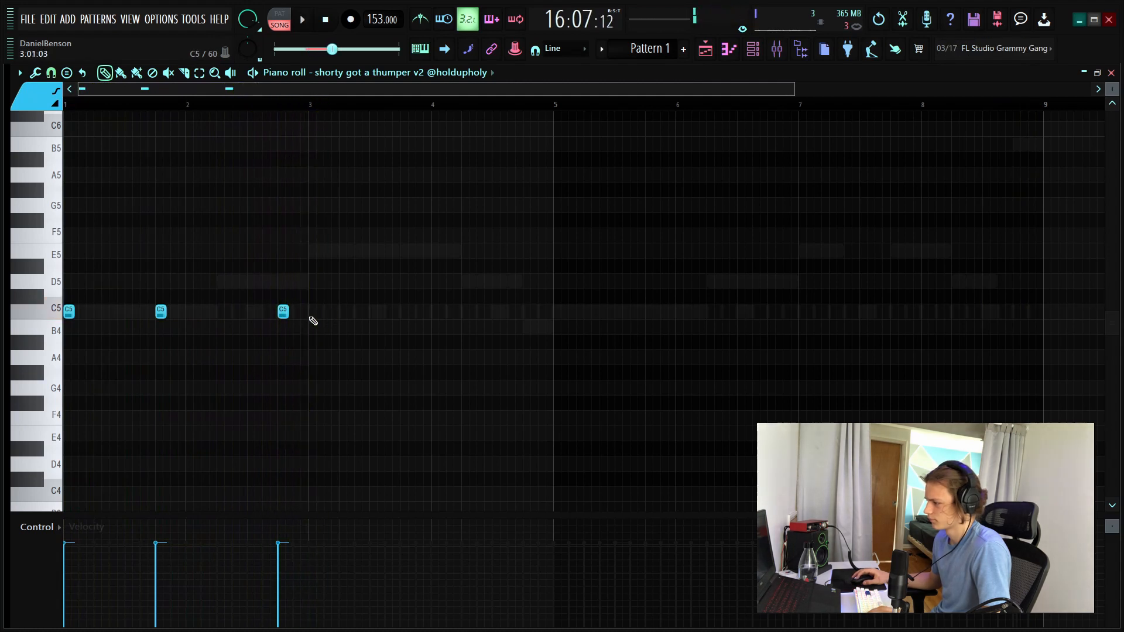
left_click(313, 312)
left_click(346, 312)
right_click(347, 311)
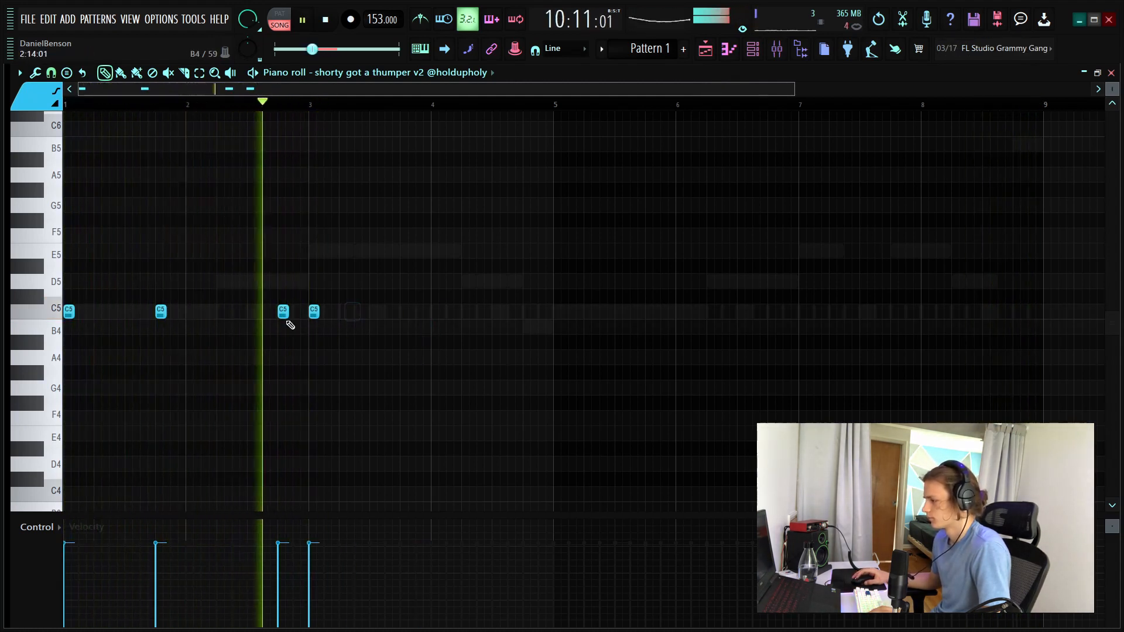
left_click(467, 311)
left_click(544, 312)
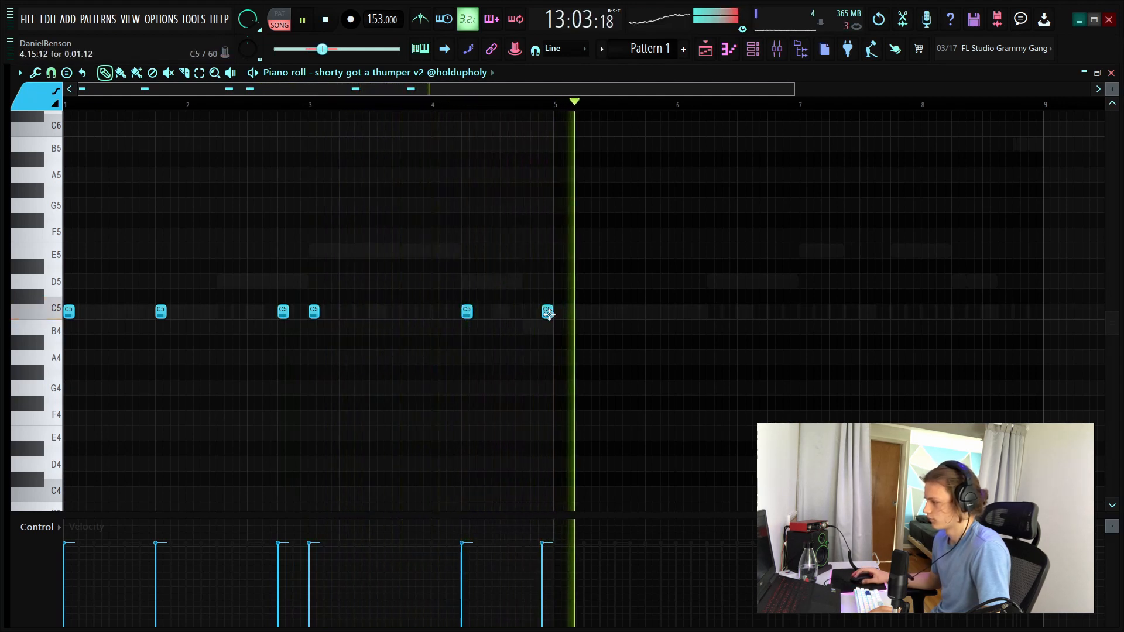
Extend the shorty got a thumper v2 notes until they meet, ending at bar 5, and raise all their velocities to maximum
left_click(557, 311)
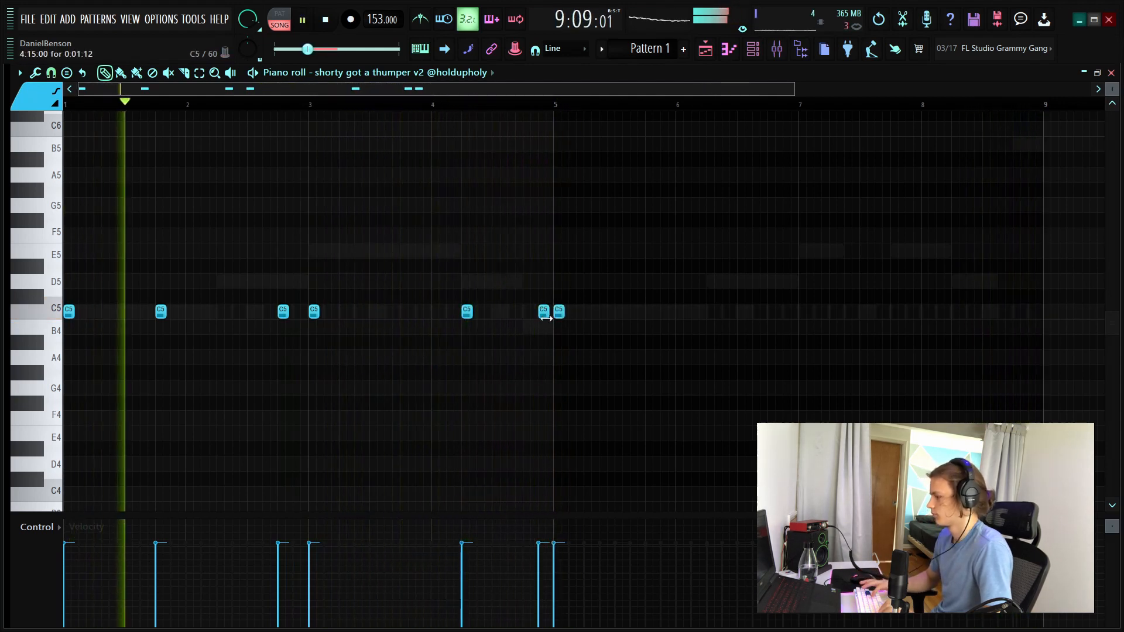
key("ctrl+l")
right_click(560, 314)
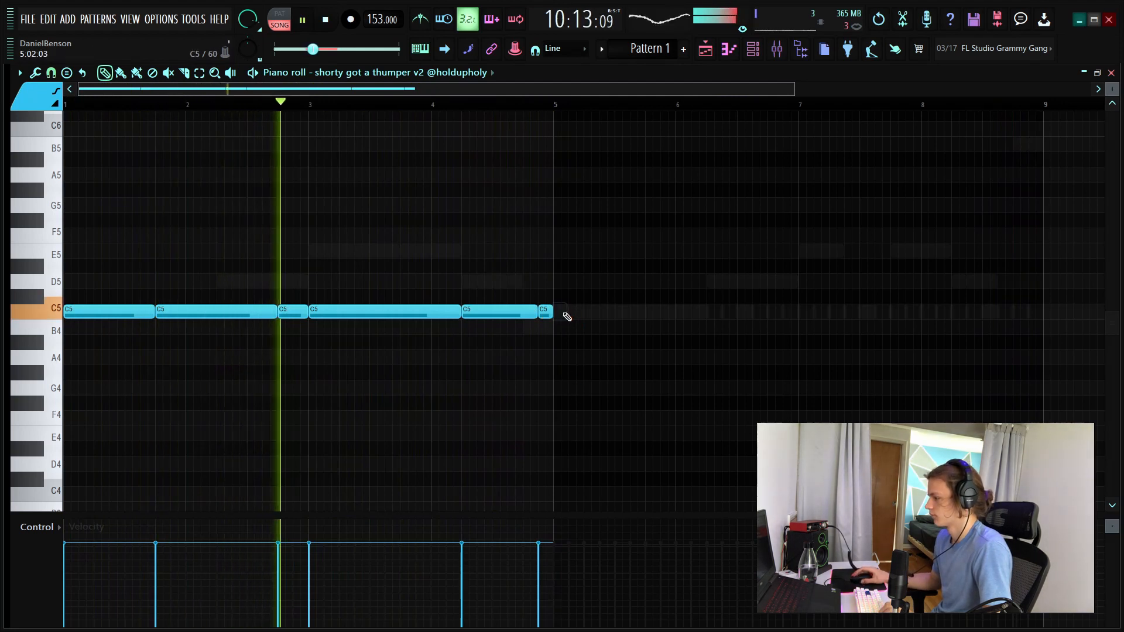
mouse_move(562, 527)
left_mouse_down()
mouse_move(257, 455)
mouse_move(59, 448)
left_mouse_up()
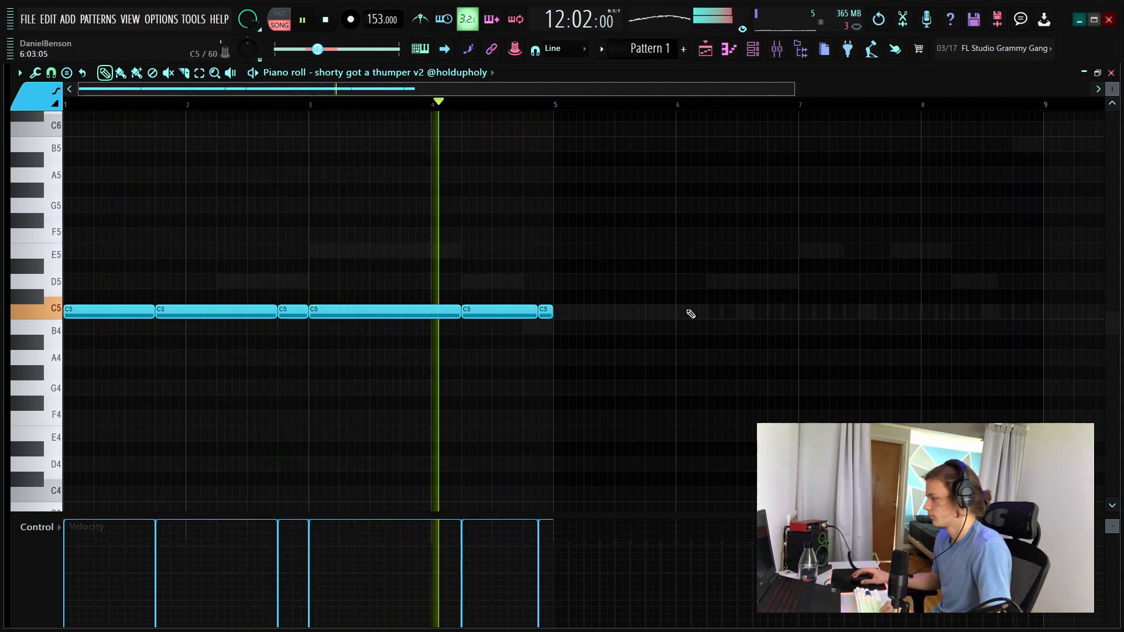
Duplicate the four-bar shorty got a thumper v2 pattern into bars 5 to 8
key("ctrl+a")
key("ctrl+b")
left_click(476, 237)
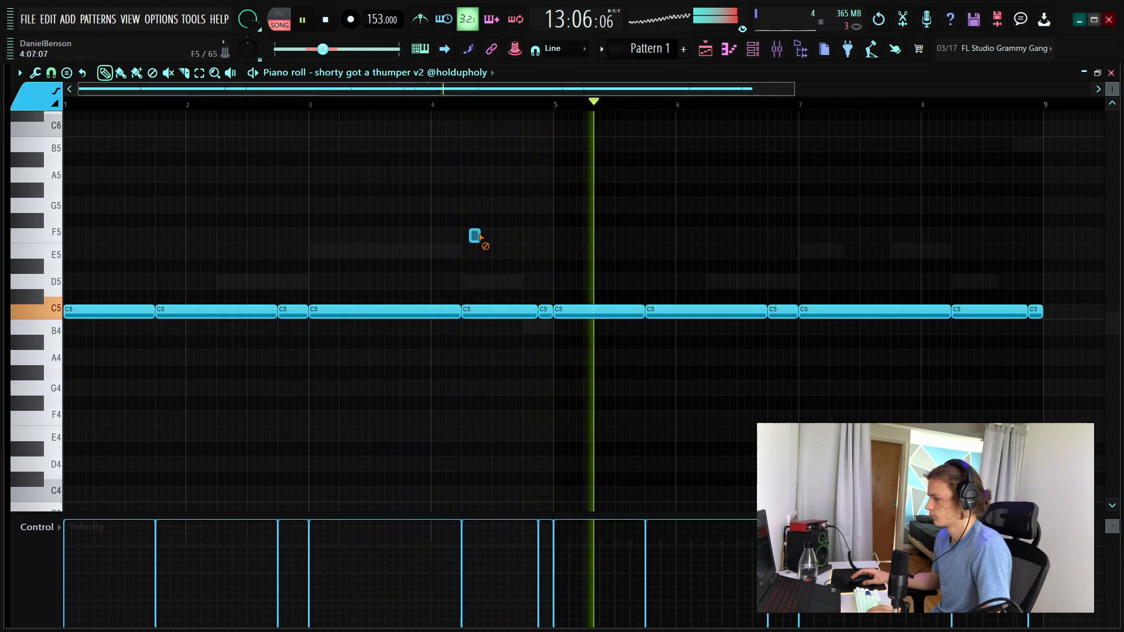
right_click(475, 237)
Delete the Switch HH notes beyond bar 4 and lengthen the remaining hits until they touch
scroll(538, 113, "down", 2)
key("F6")
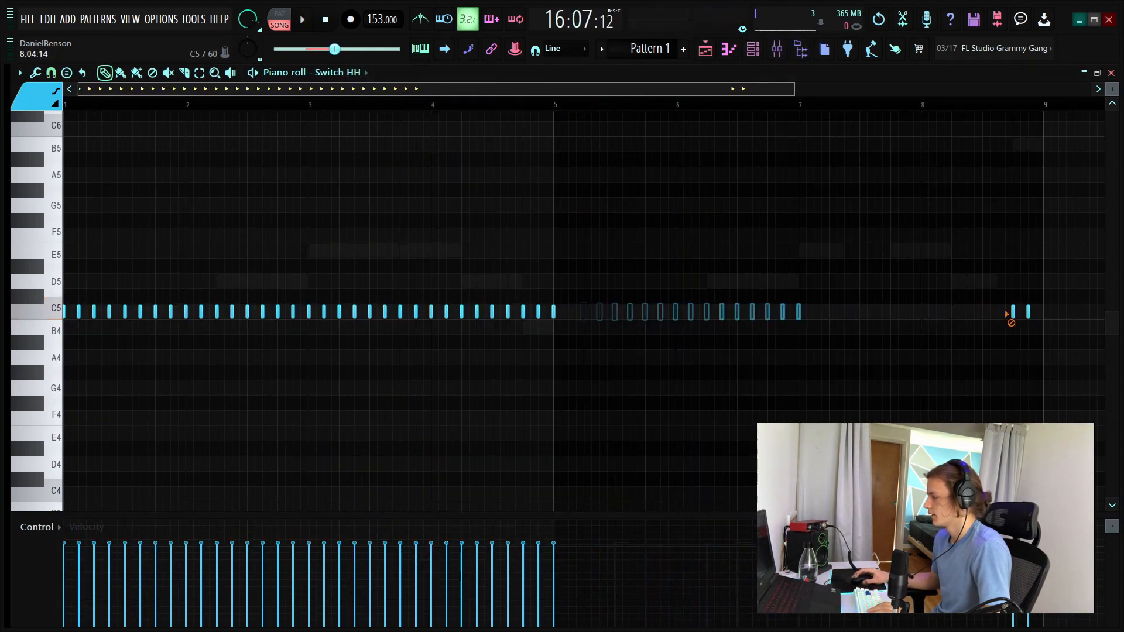
key("ctrl+l")
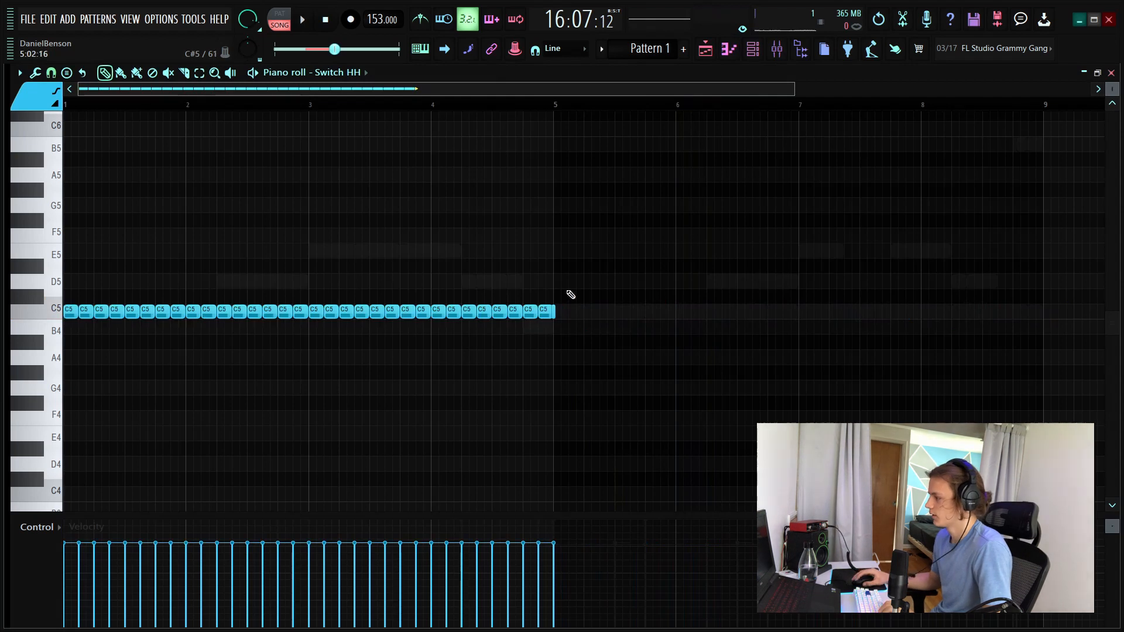
scroll(143, 90, "up", 2)
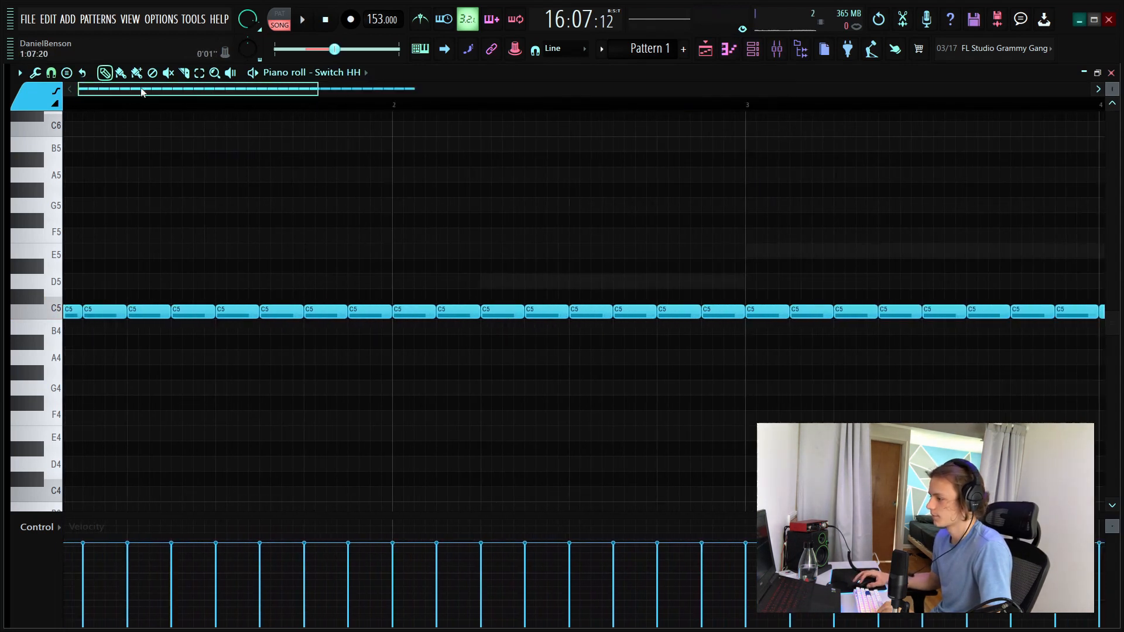
Remove the Switch HH hits at 1:05 and 1:09, checking the rhythm by playback
key("space")
left_click(69, 106)
key("space")
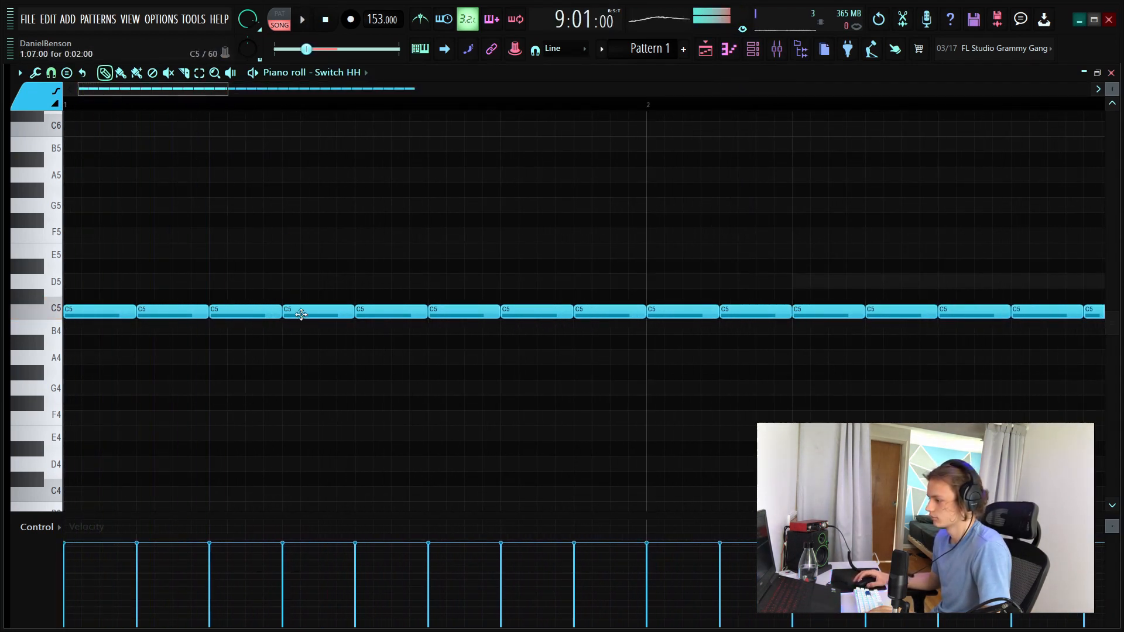
key("space")
right_click(258, 313)
key("space")
key("space")
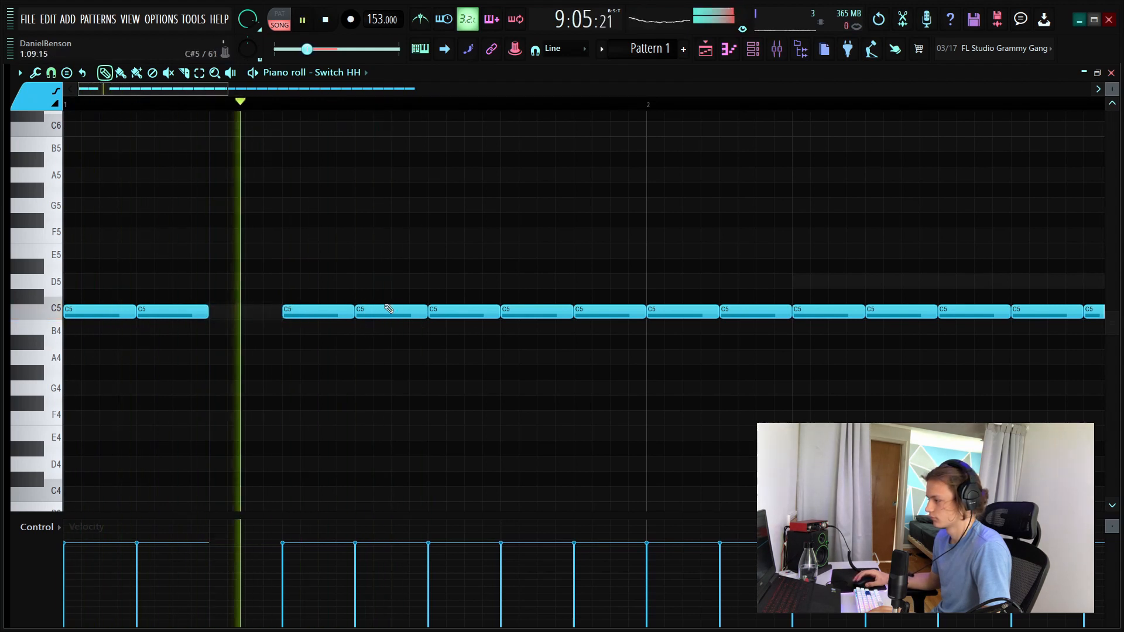
right_click(387, 312)
key("space")
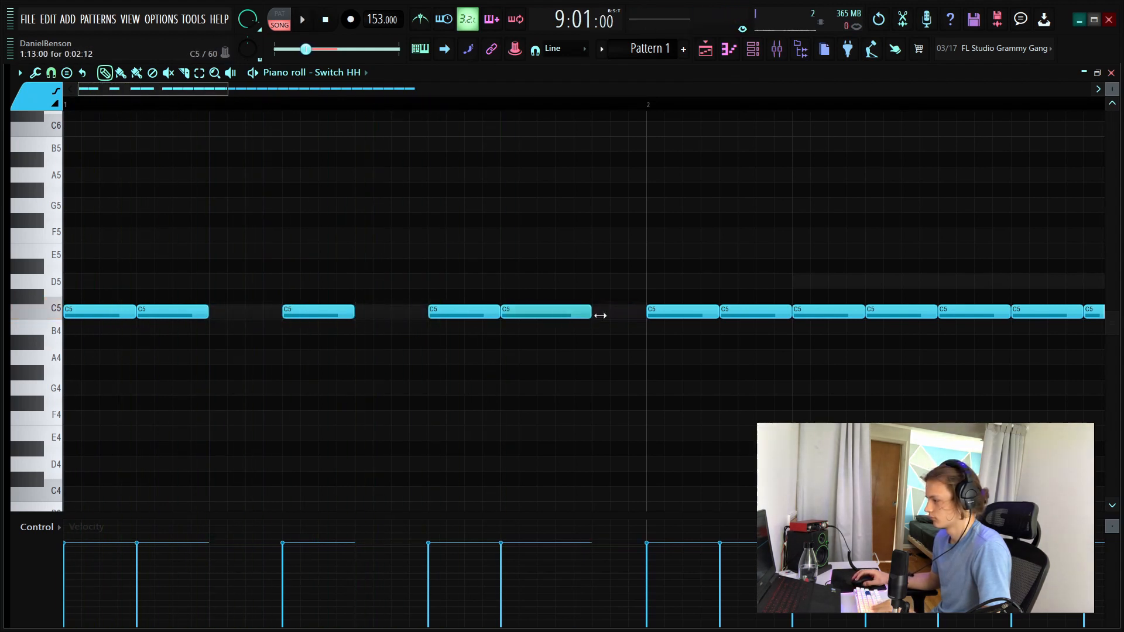
Lengthen the Switch HH hit at 1:13 to the end of bar 1 and chop it into eight hits with falling velocity
left_click(635, 315)
key("ctrl+u")
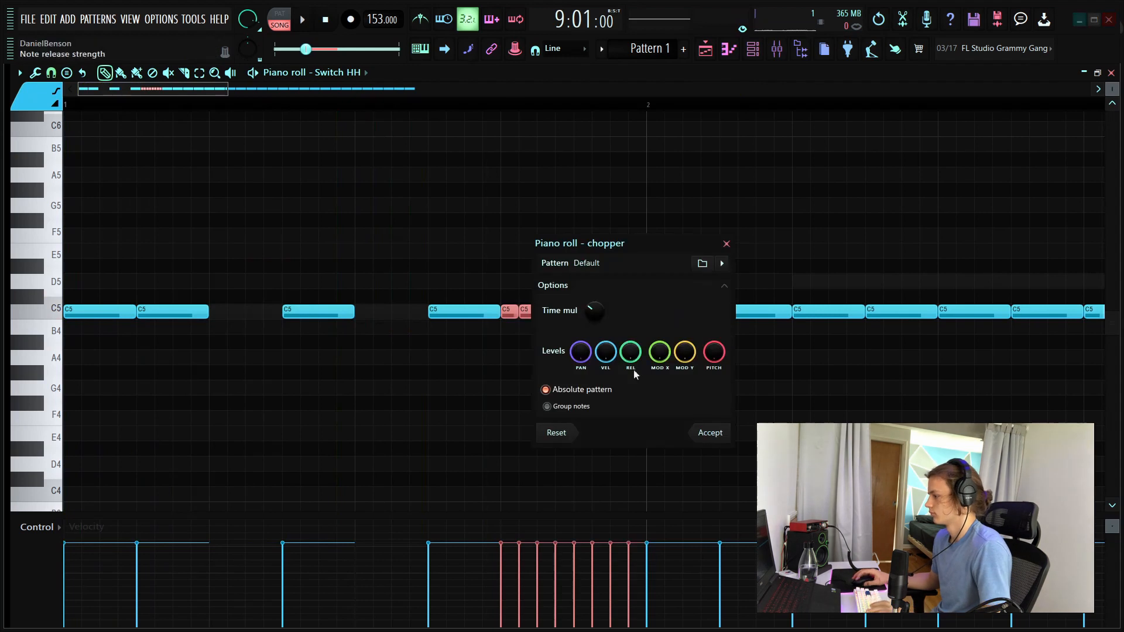
key("Return")
key("space")
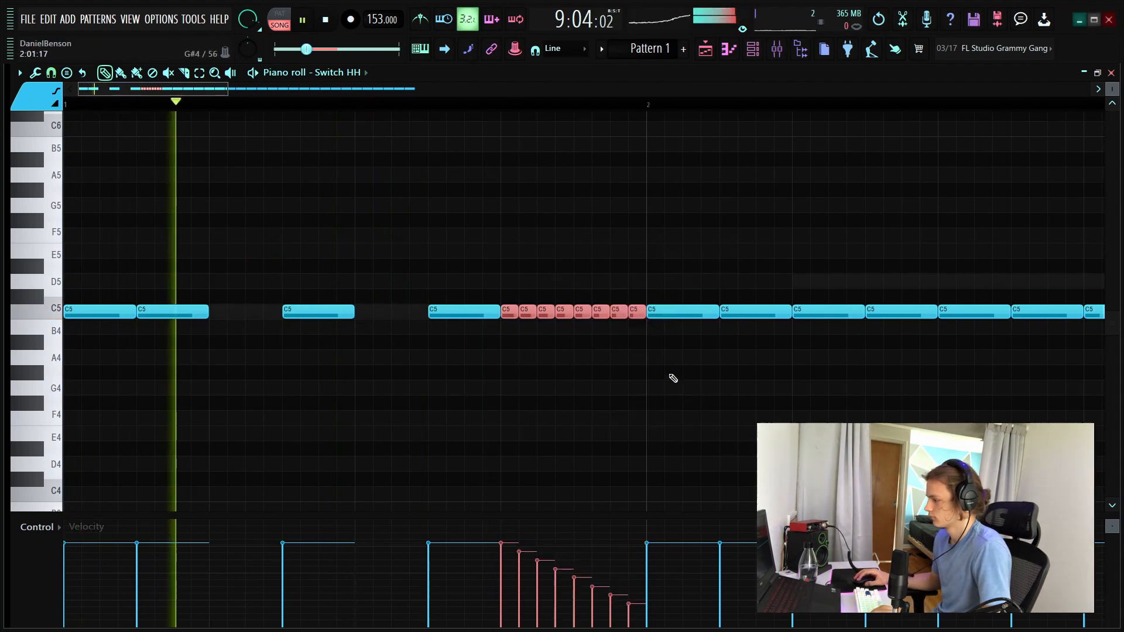
key("ctrl+d")
Add lower Switch HH notes: F#4 at the start of bar 2 and C#4 at the start of bar 1
scroll(485, 108, "down", 3)
key("space")
scroll(486, 108, "down", 1)
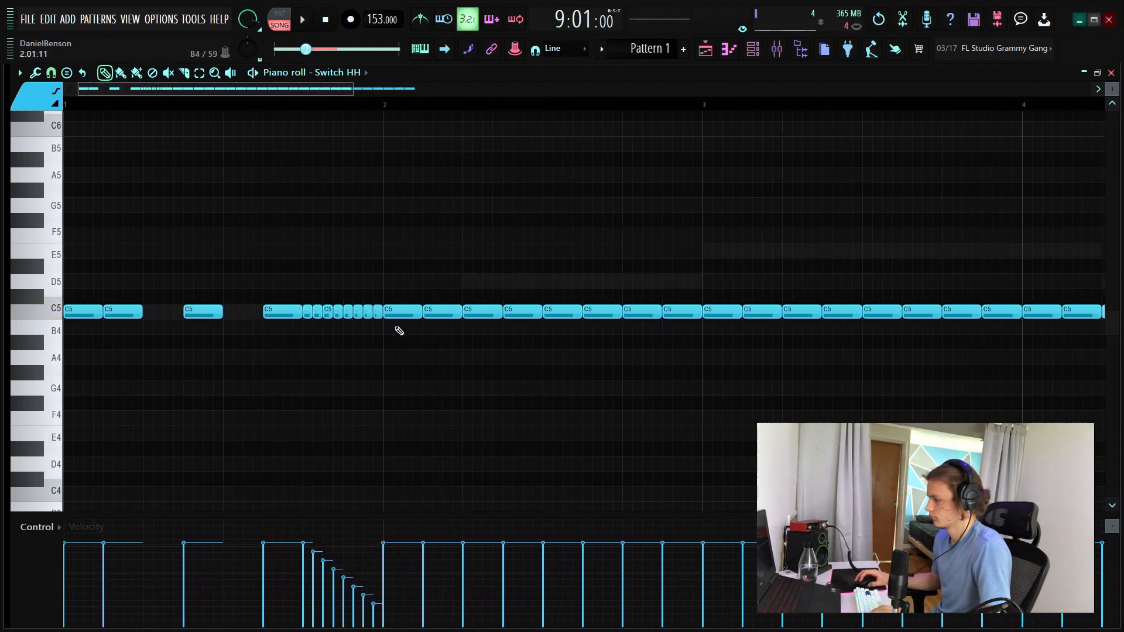
left_click(384, 410)
scroll(90, 388, "down", 4)
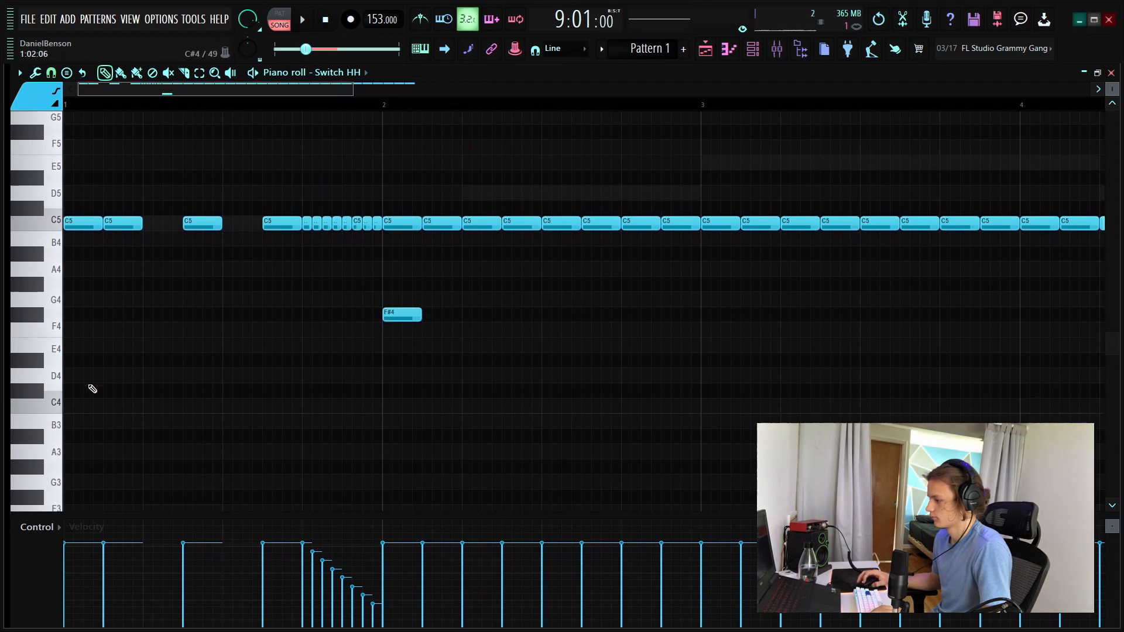
left_click(84, 388)
key("space")
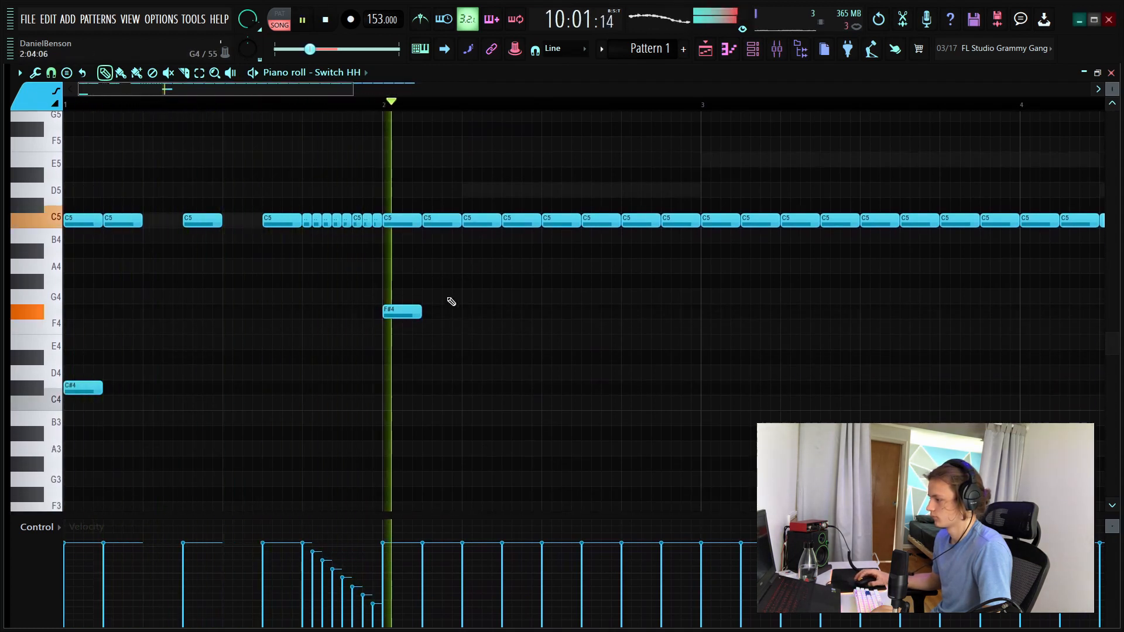
Remove the Switch HH hit at 2:05 and chop the one at 2:07 into a fast roll with rising velocity
key("space")
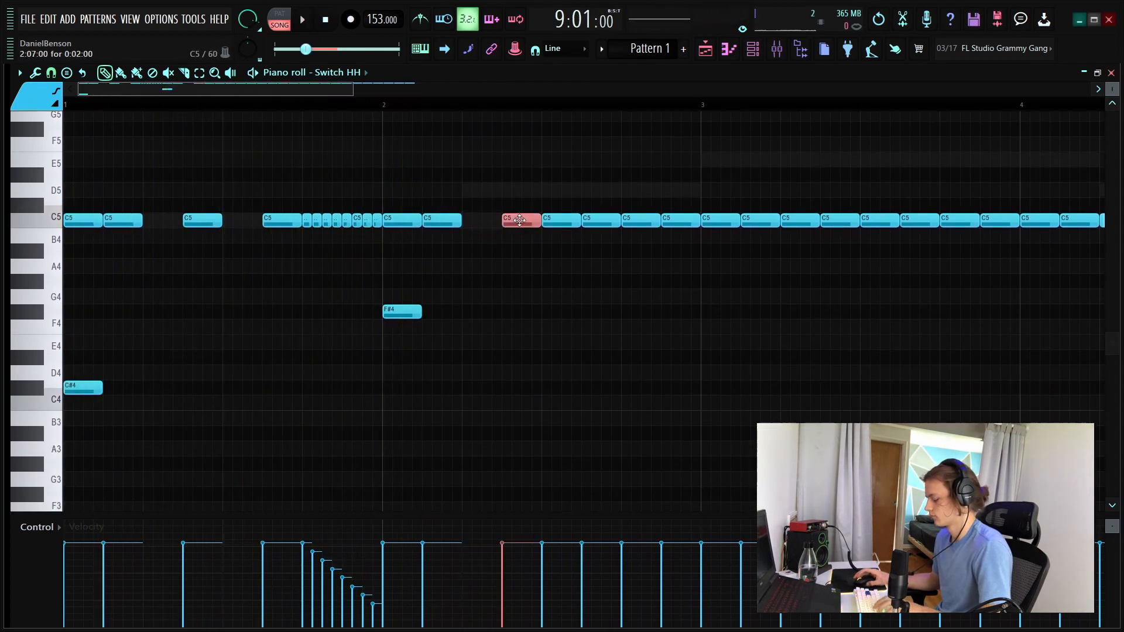
key("alt+u")
left_click_drag(595, 311, 597, 326)
left_click(709, 437)
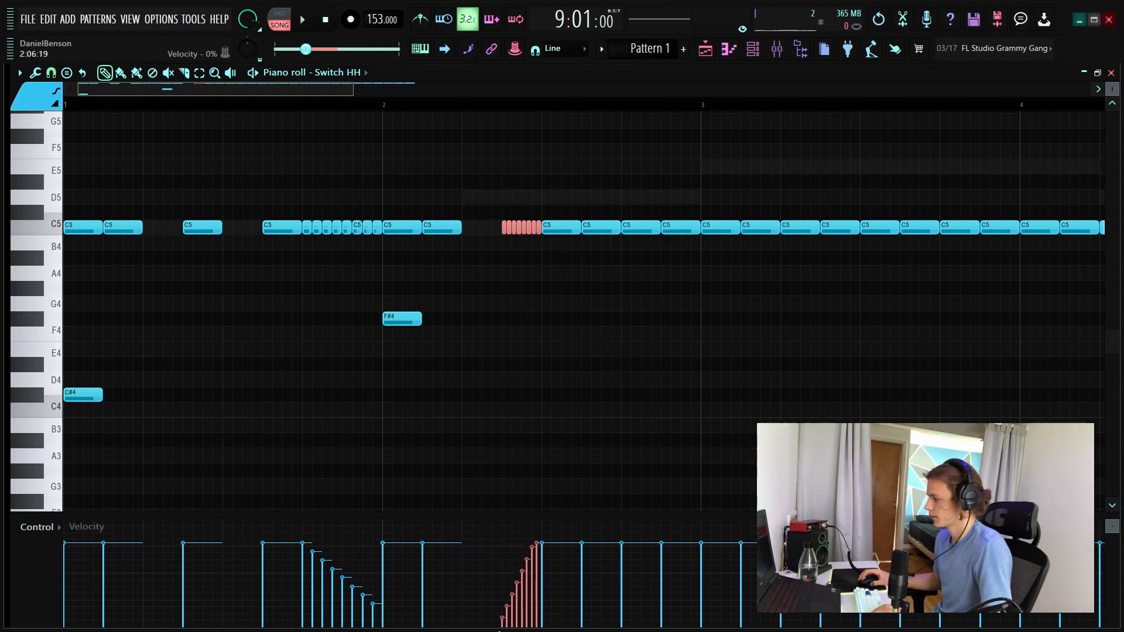
Remove the Switch HH hit at 2:11 and add a one-step A#4 note at 2:13
key("space")
right_click(613, 227)
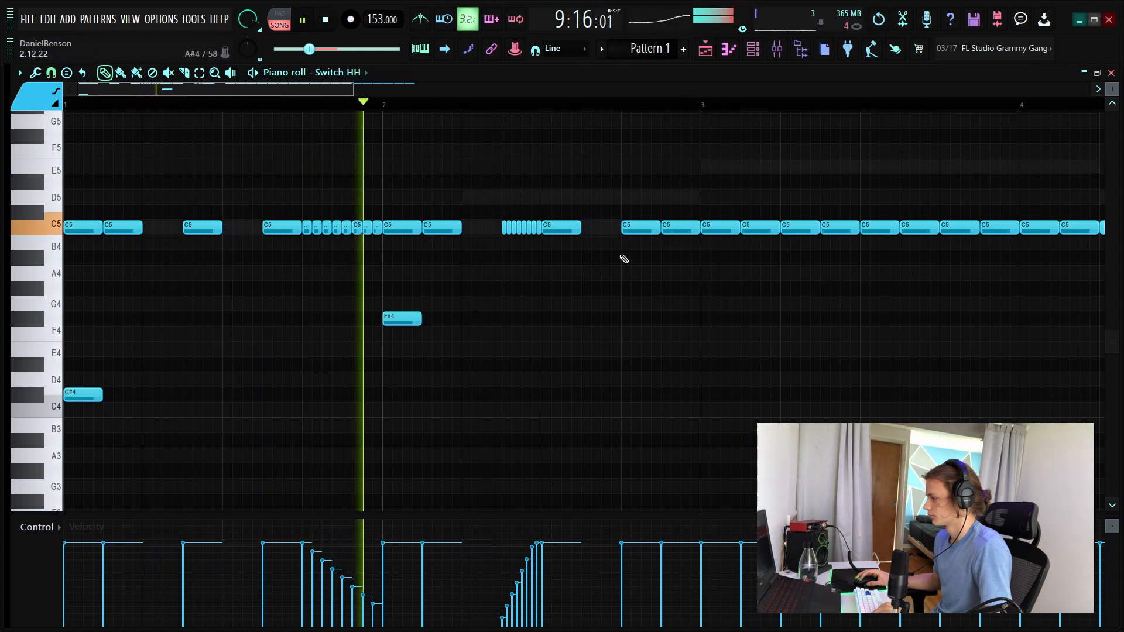
left_click(632, 258)
key("space")
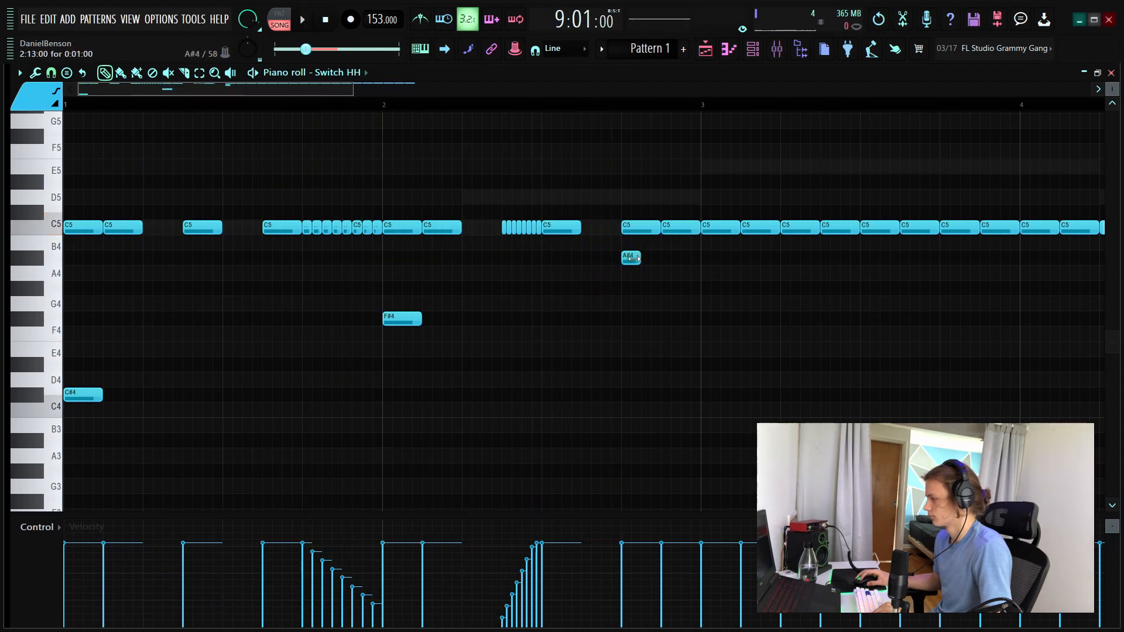
double_click(630, 259)
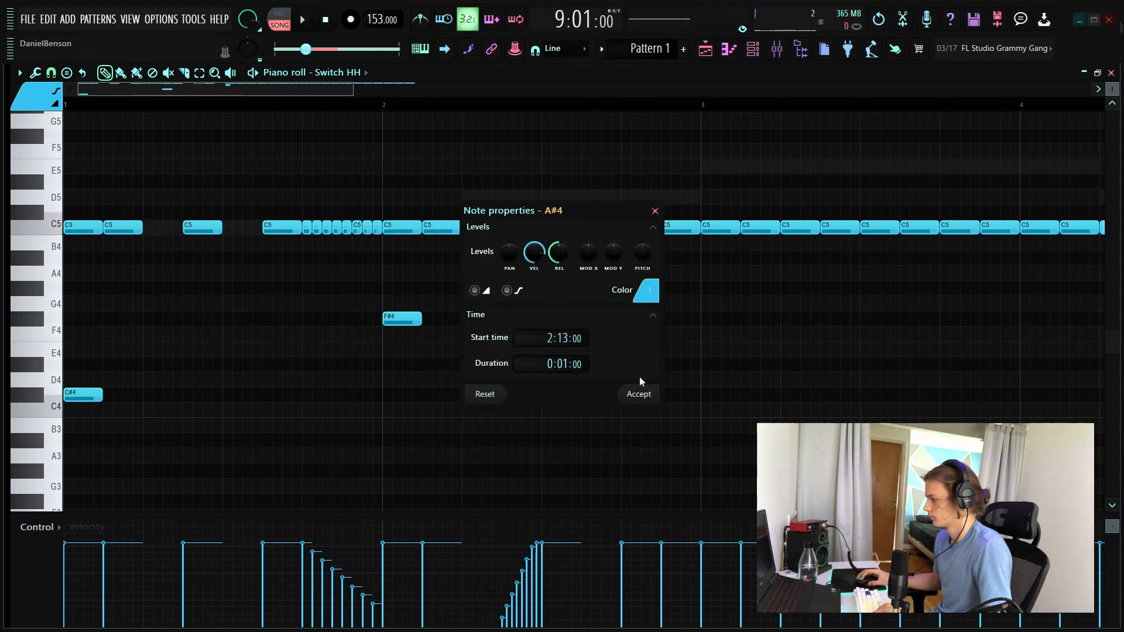
left_click(638, 395)
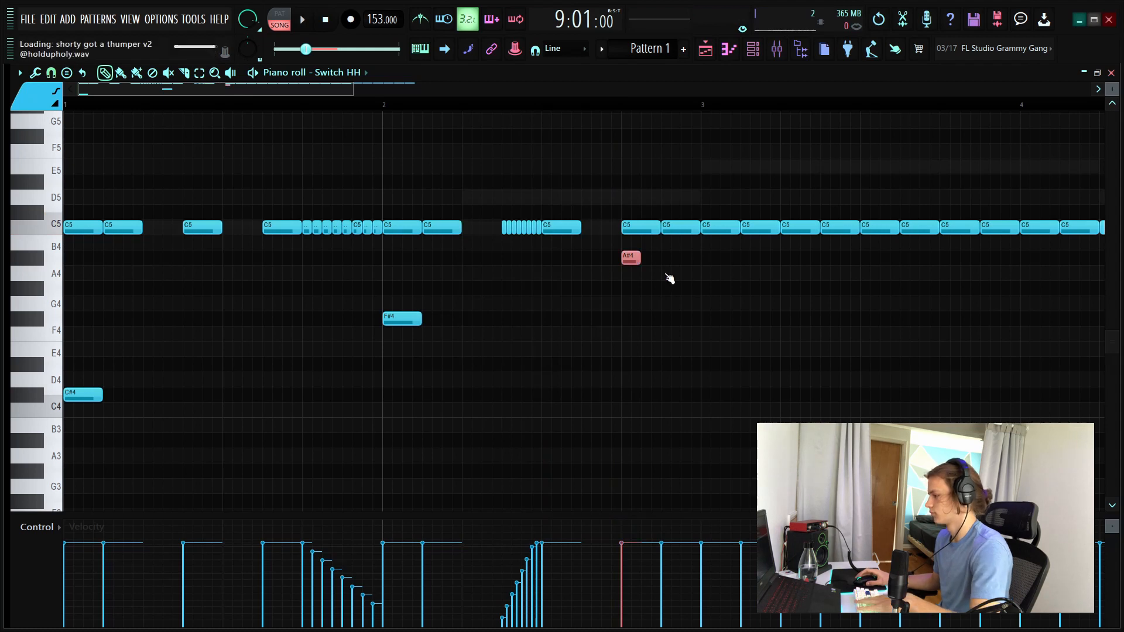
Chop the A#4 Switch HH note at 2:13 into four hits with falling velocity
key("alt+u")
key("space")
left_click(709, 433)
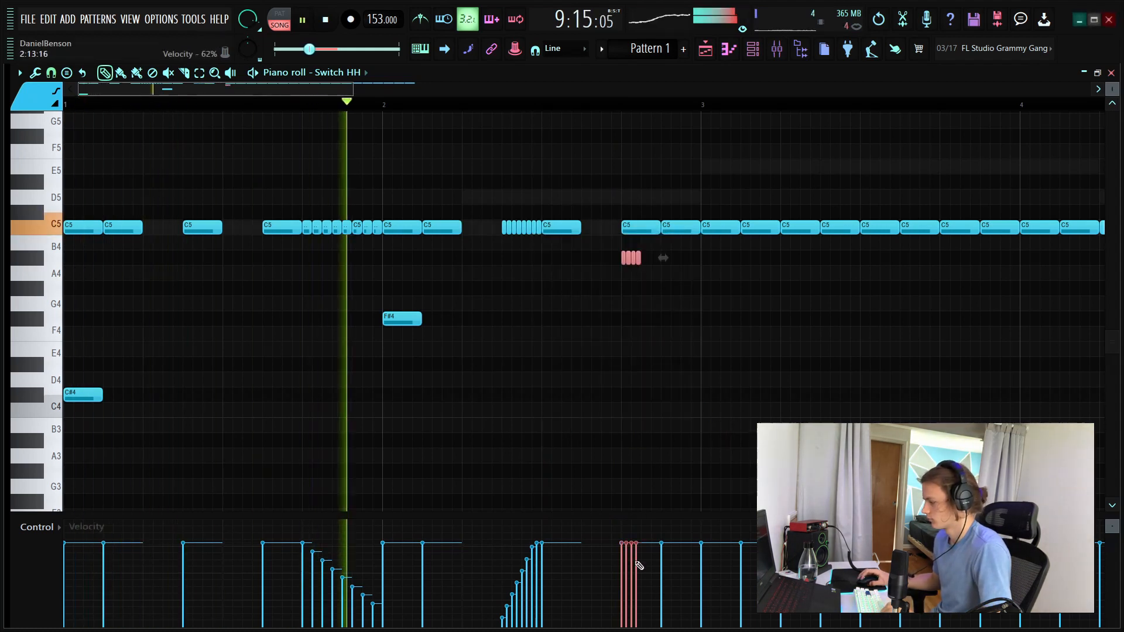
left_click_drag(623, 542, 642, 568)
key("ctrl+d")
key("space")
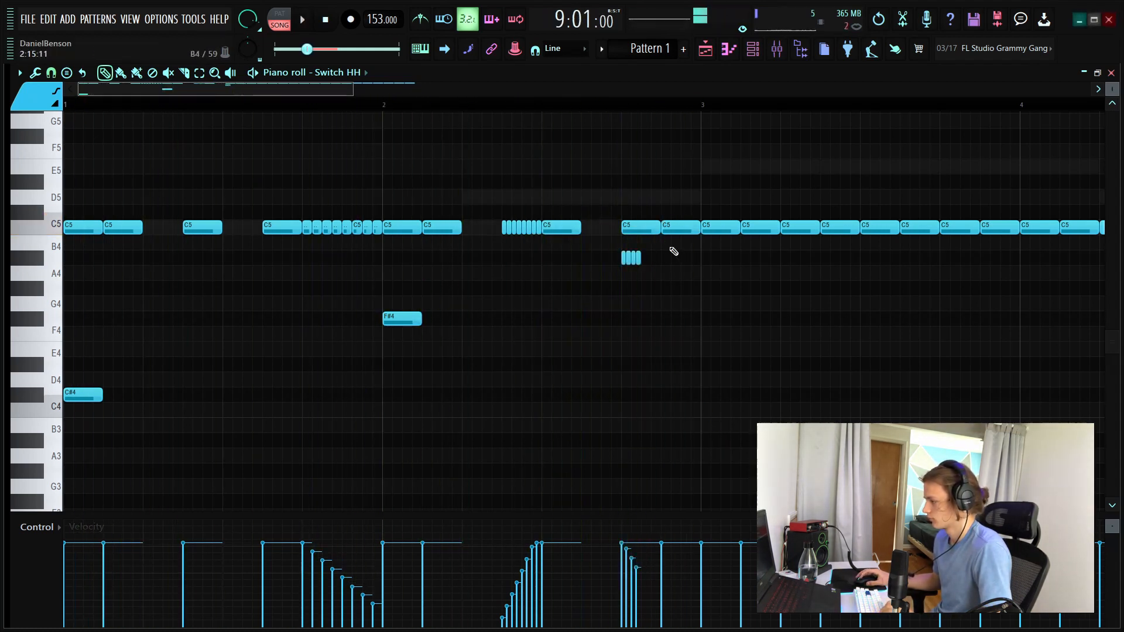
Add an F#4 Switch HH note at 2:15 and replace the hits in bars 3 and 4 with a copy of bars 1 and 2
left_click(666, 324)
key("space")
scroll(603, 116, "down", 4)
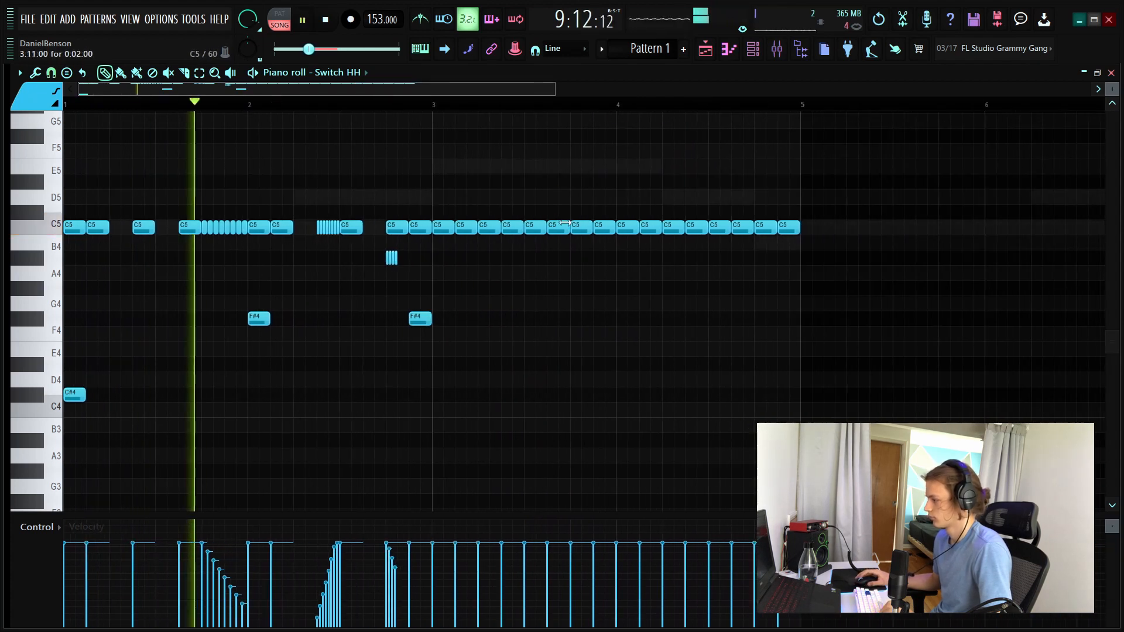
left_click_drag(446, 231, 803, 237)
key("ctrl+a")
key("ctrl+b")
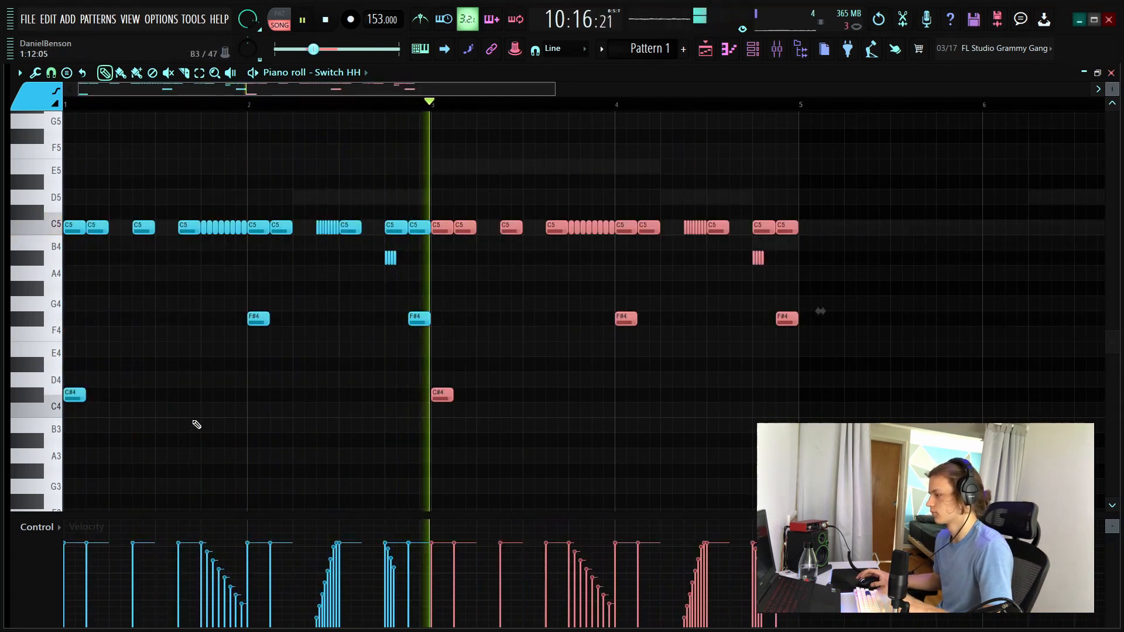
key("ctrl+d")
In bar 4, add a D#4 hit at 4:05 and lower the roll at 4:07 to G#4 and the hit at 4:09 to A#4
key("space")
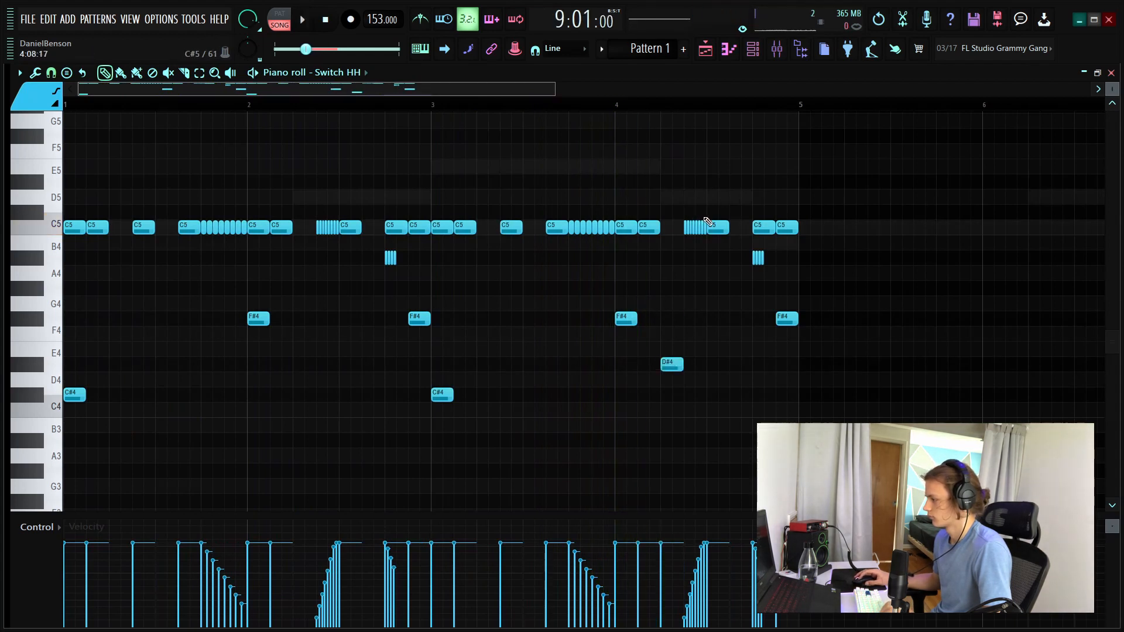
key("shift+Down")
key("shift+Down")
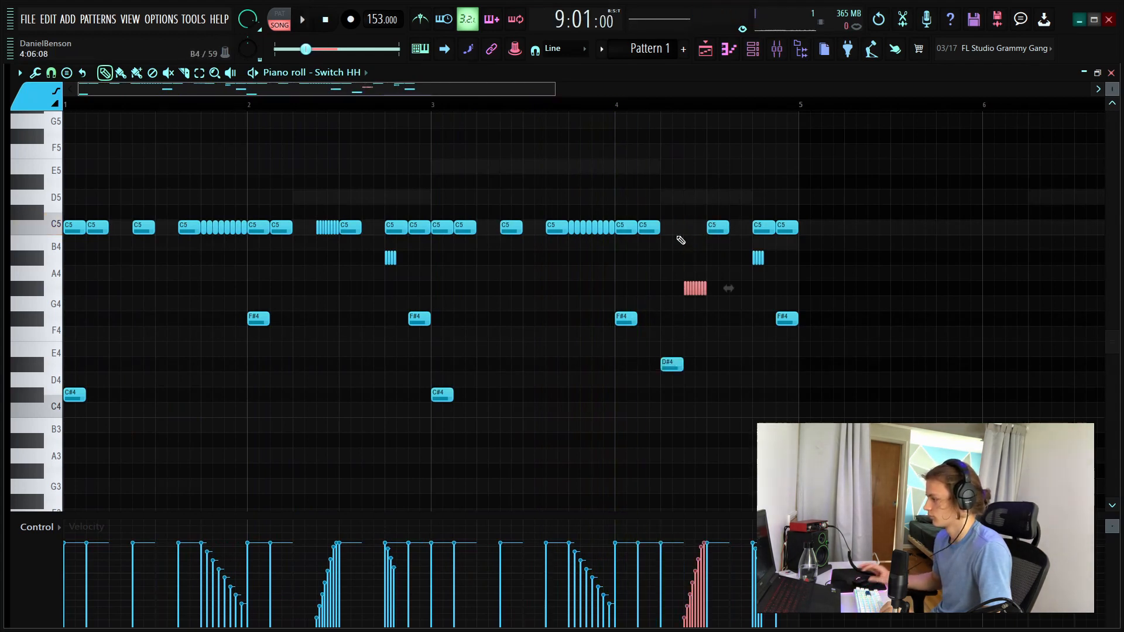
left_click_drag(745, 211, 686, 221)
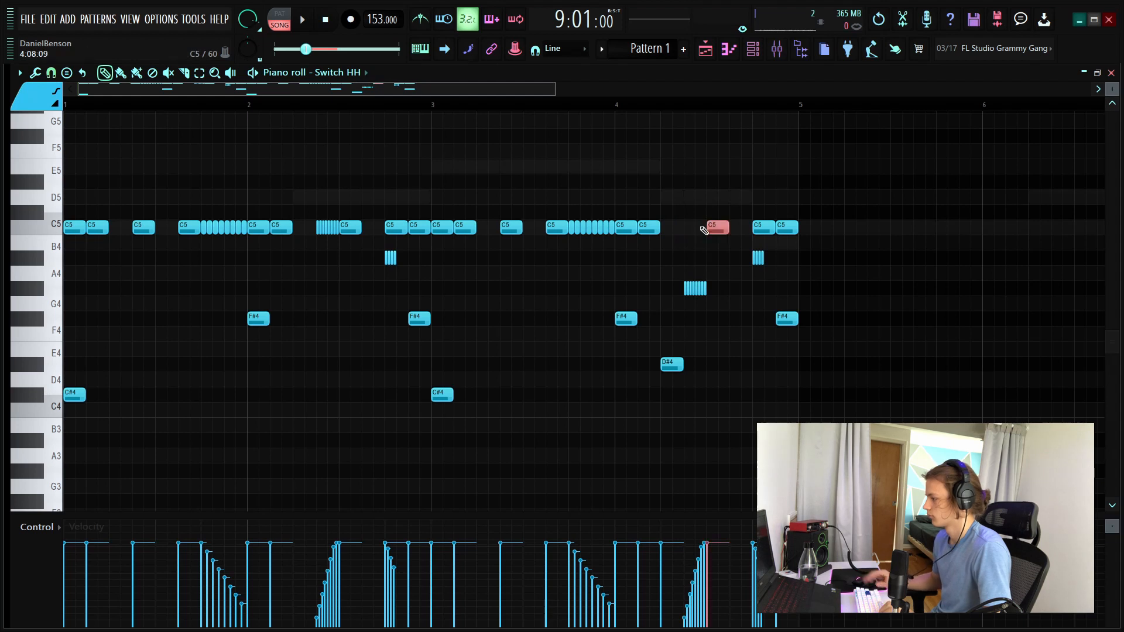
key("space")
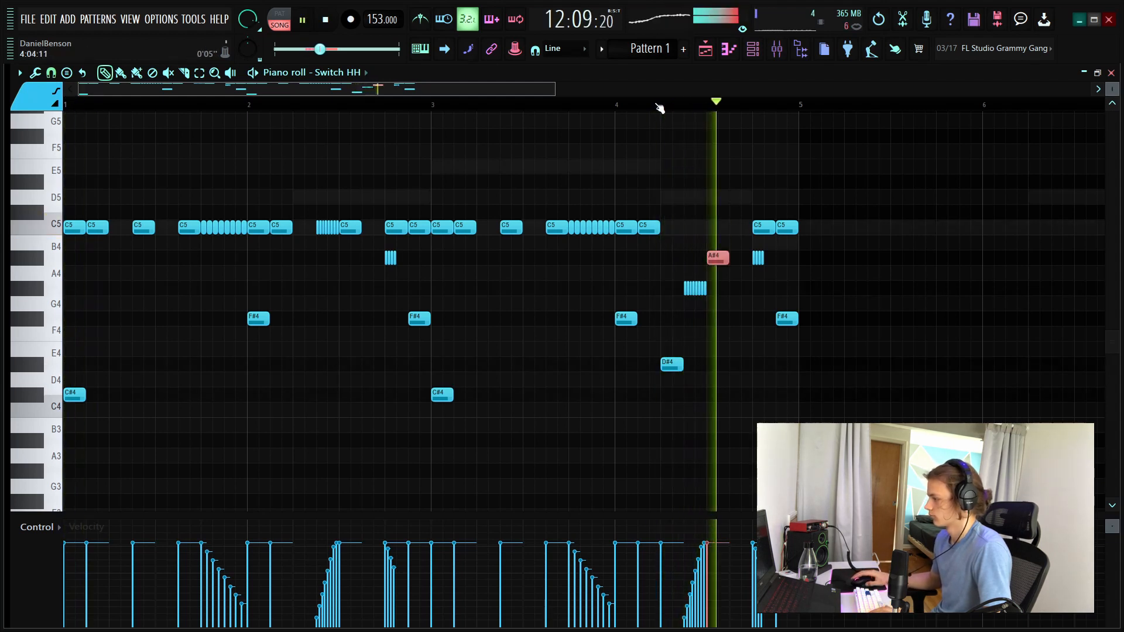
Duplicate the four-bar Switch HH pattern into bars 5 to 8
scroll(660, 107, "down", 2)
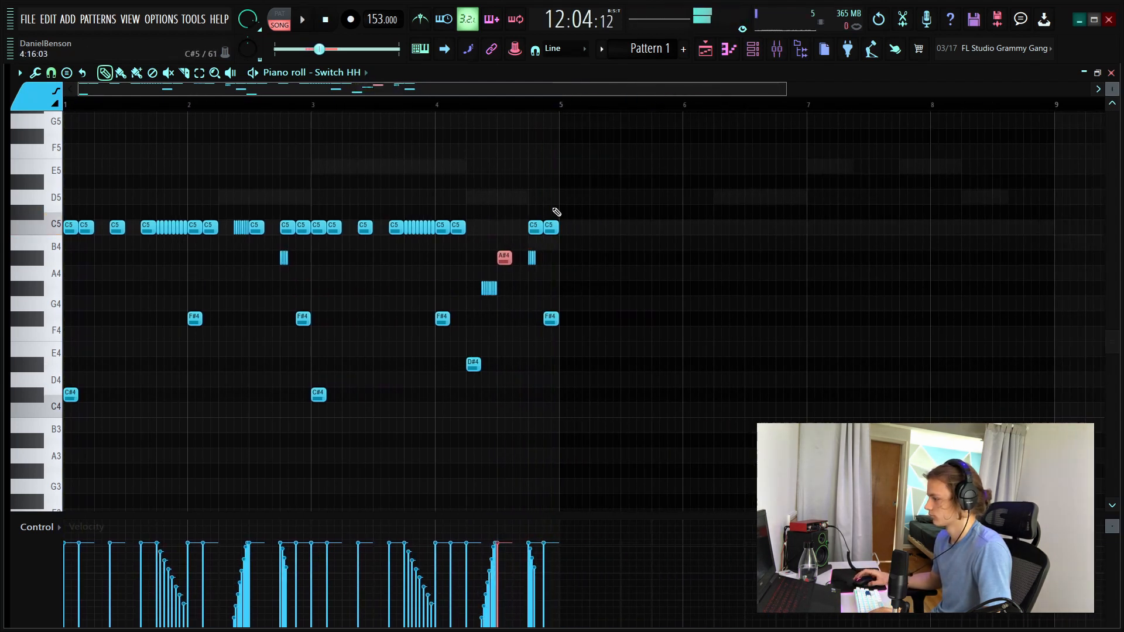
left_click_drag(716, 180, 131, 565)
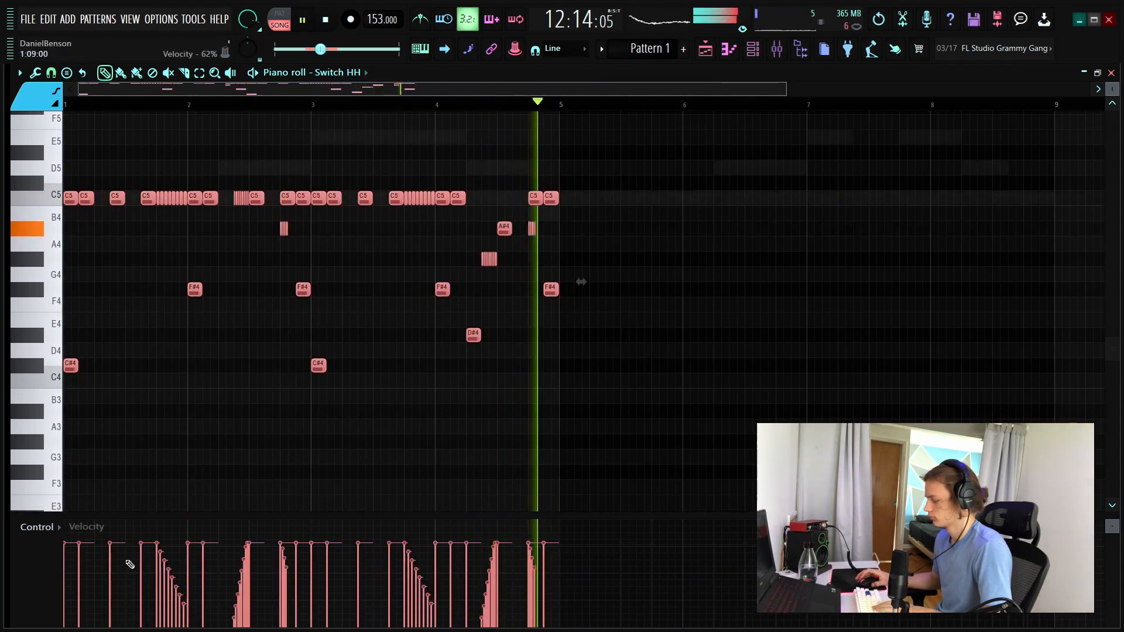
key("ctrl+b")
key("ctrl+d")
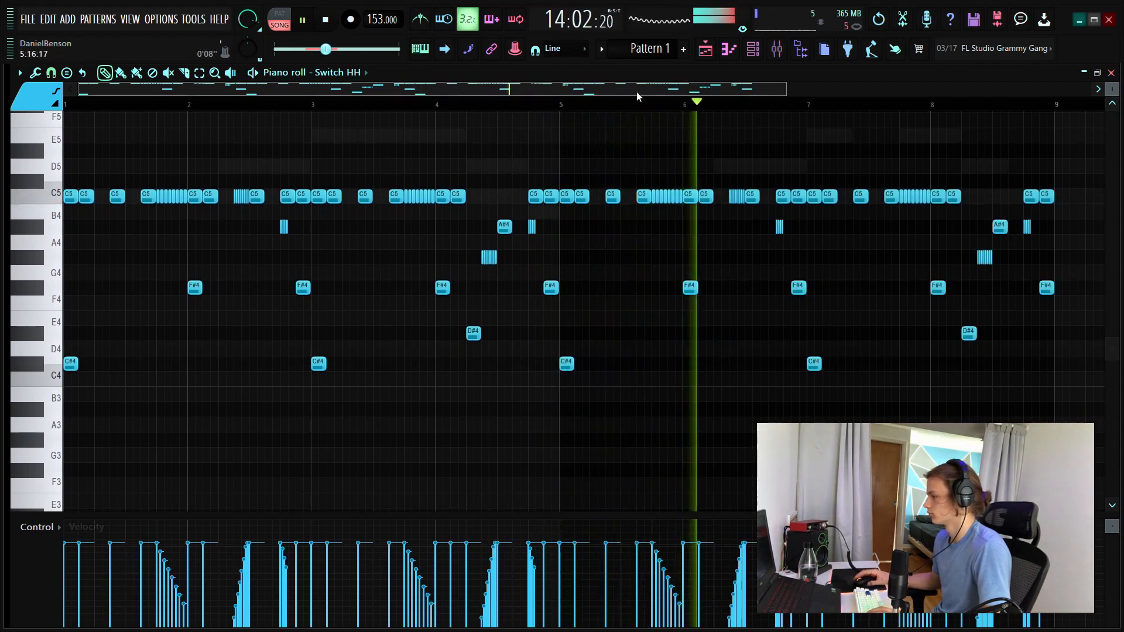
Audition open hats in the Yung Faygo Hyperpop kit and add Timelapse OH as a new channel above Switch HH
scroll(626, 109, "down", 2)
scroll(626, 110, "down", 1)
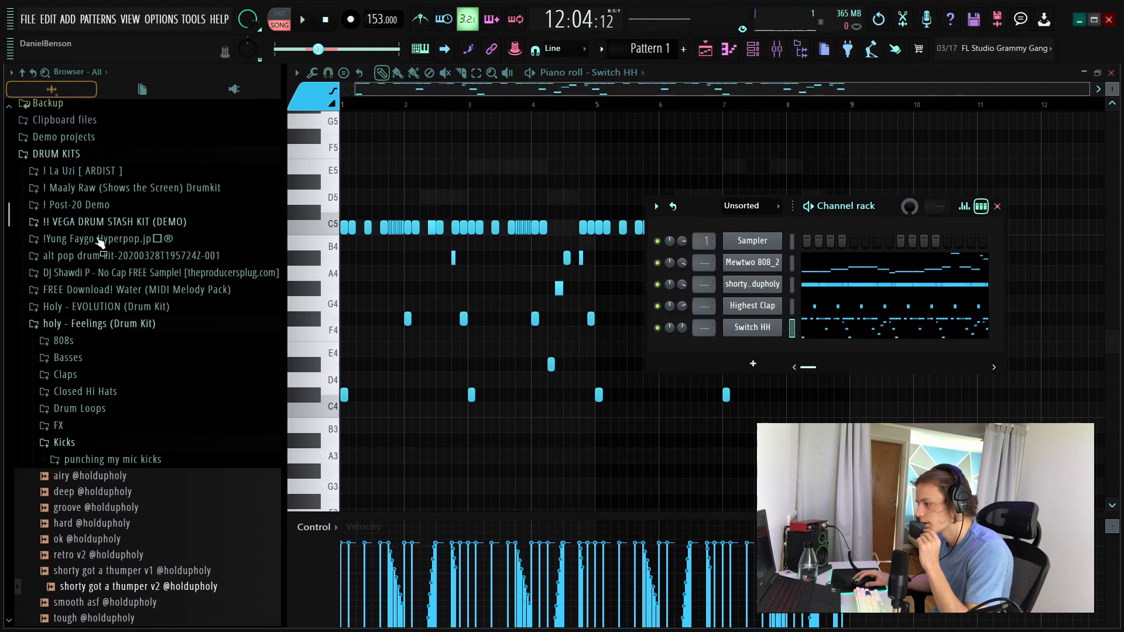
left_click(100, 240)
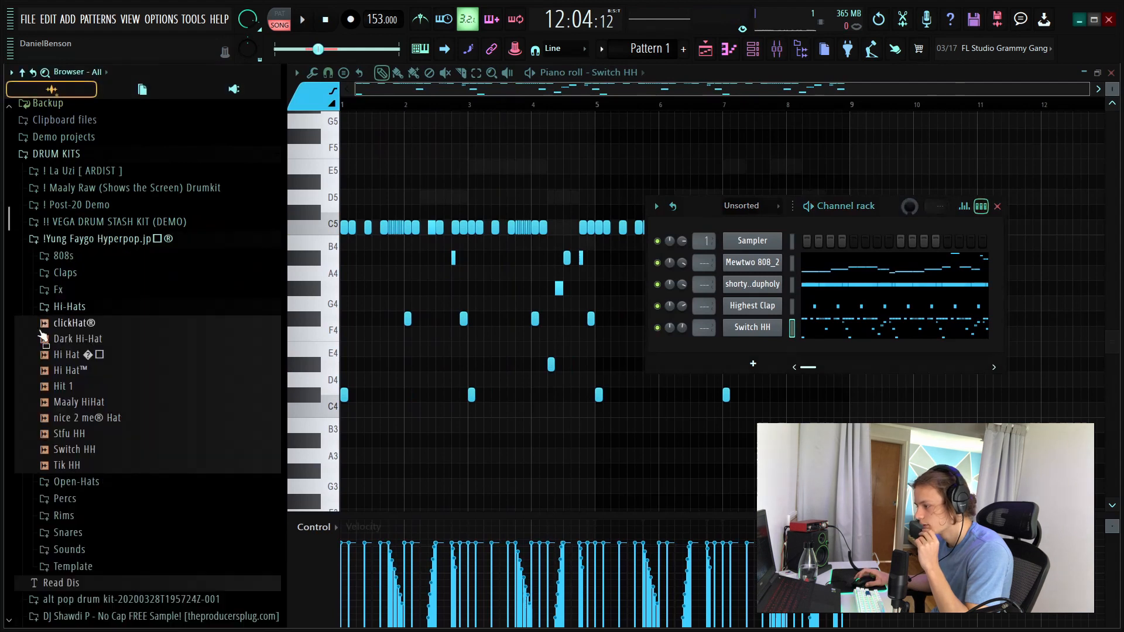
left_click(88, 483)
left_click(100, 544)
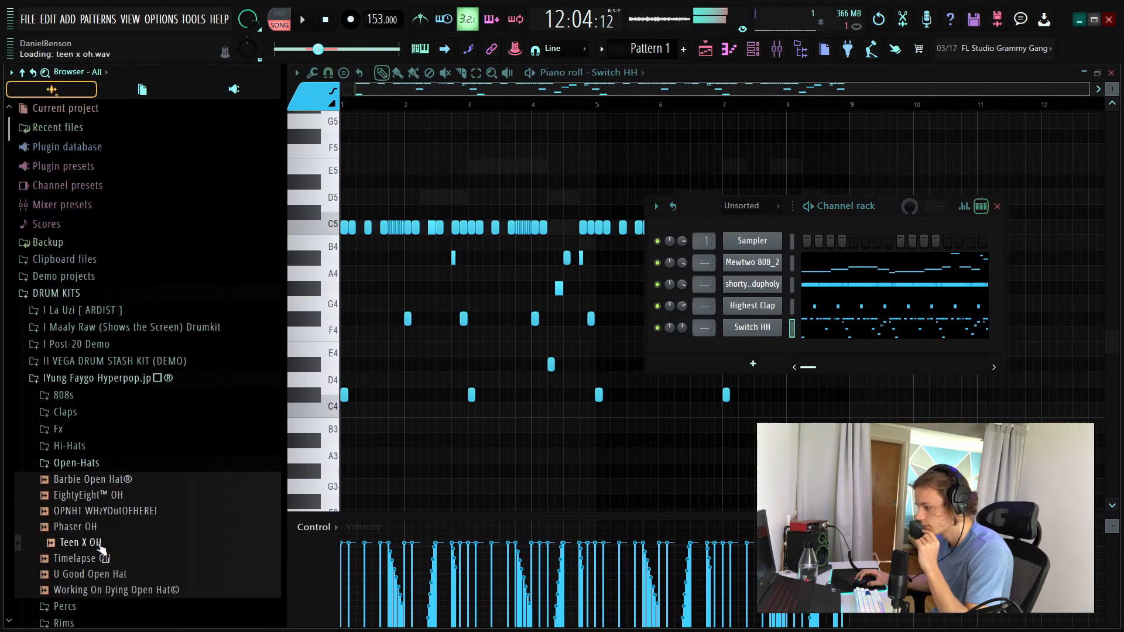
left_click_drag(97, 564, 781, 346)
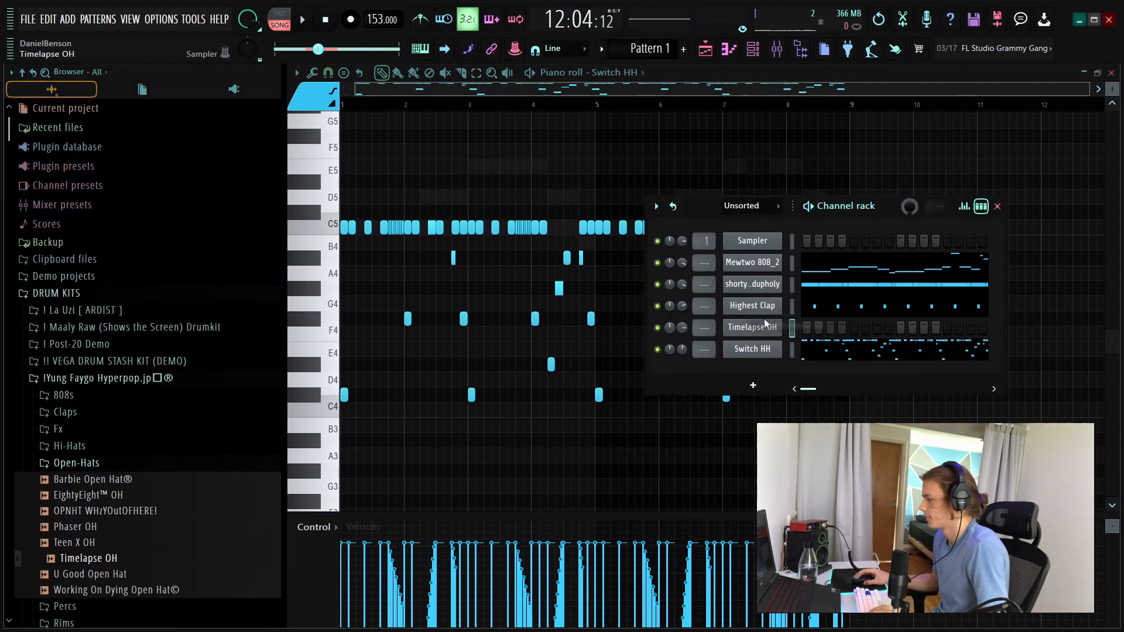
Place Timelapse OH C5 hits at 1:01, 2:13, 3:01, 5:01, 6:13 and 7:01 during playback
left_click_drag(389, 312, 346, 312)
key("space")
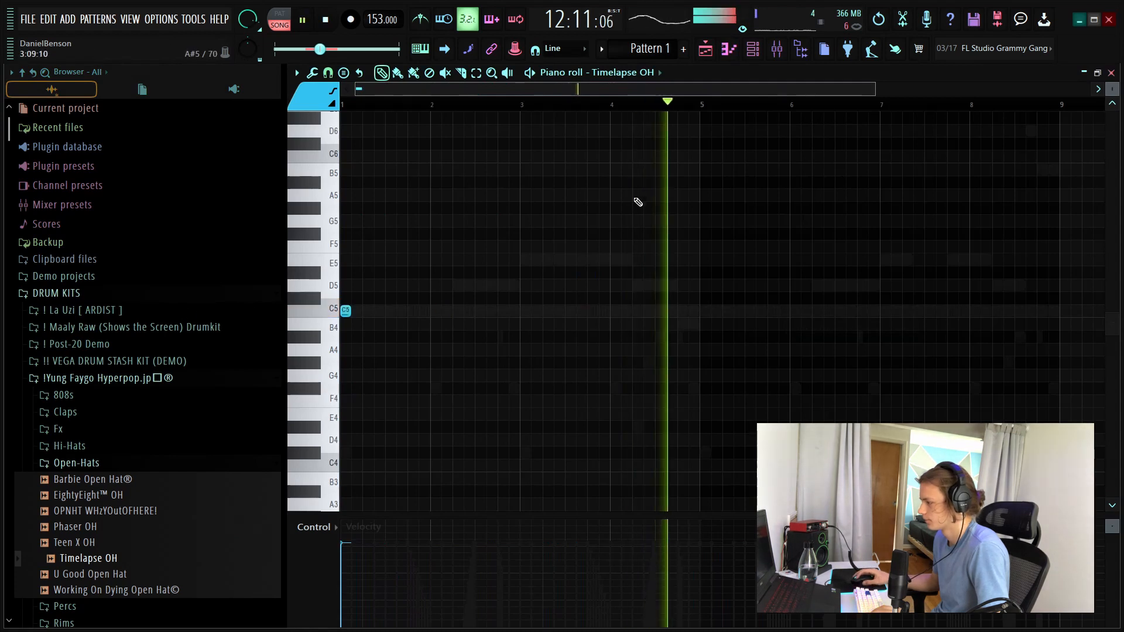
left_click(702, 316)
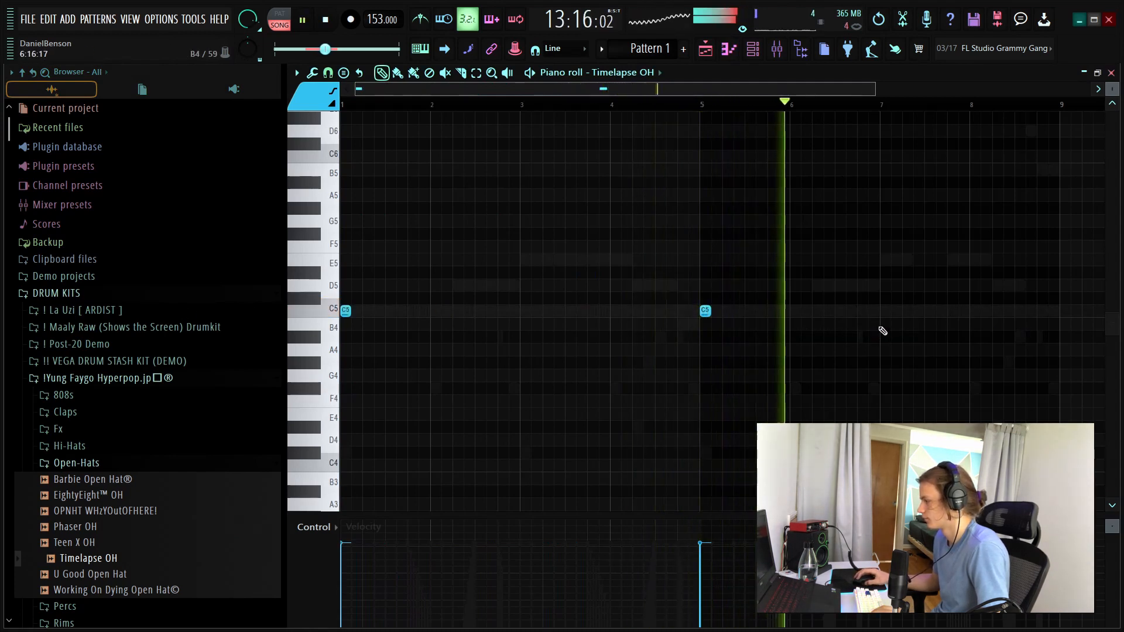
left_click(862, 311)
left_click(882, 311)
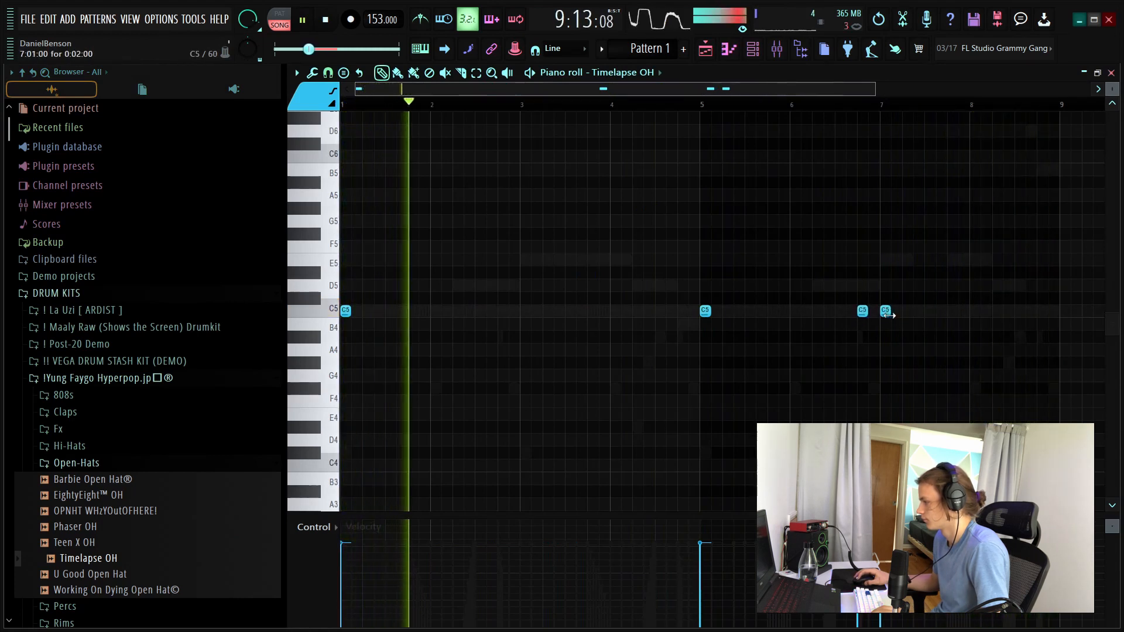
left_click(502, 311)
left_click(524, 311)
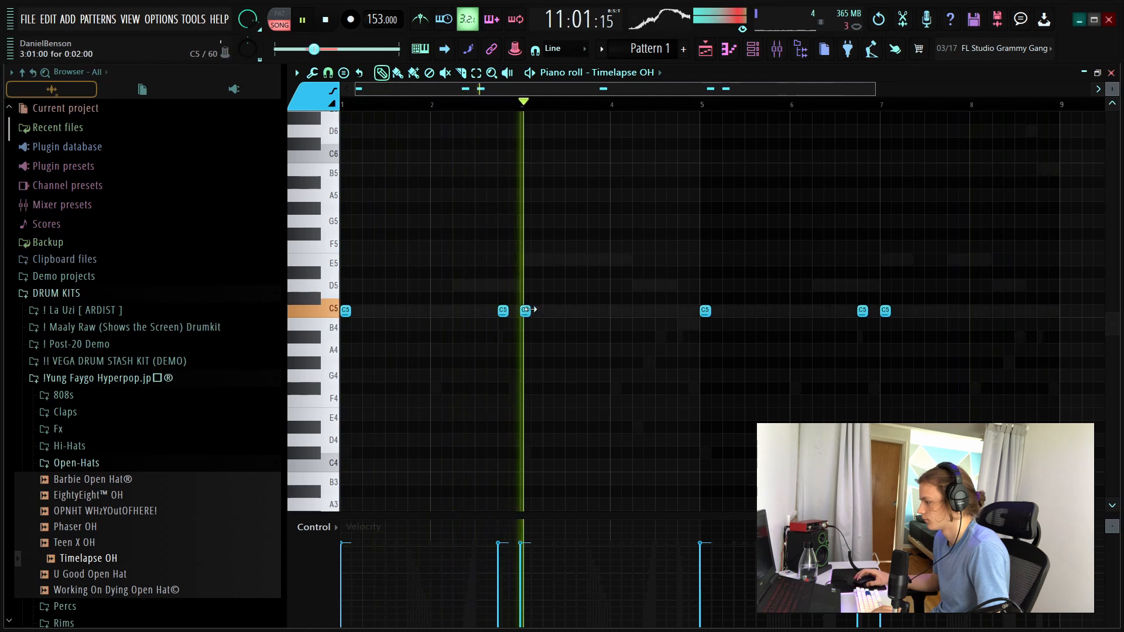
Set the Timelapse OH channel volume to 54% while the beat plays
left_click(630, 319)
right_click(633, 323)
key("F6")
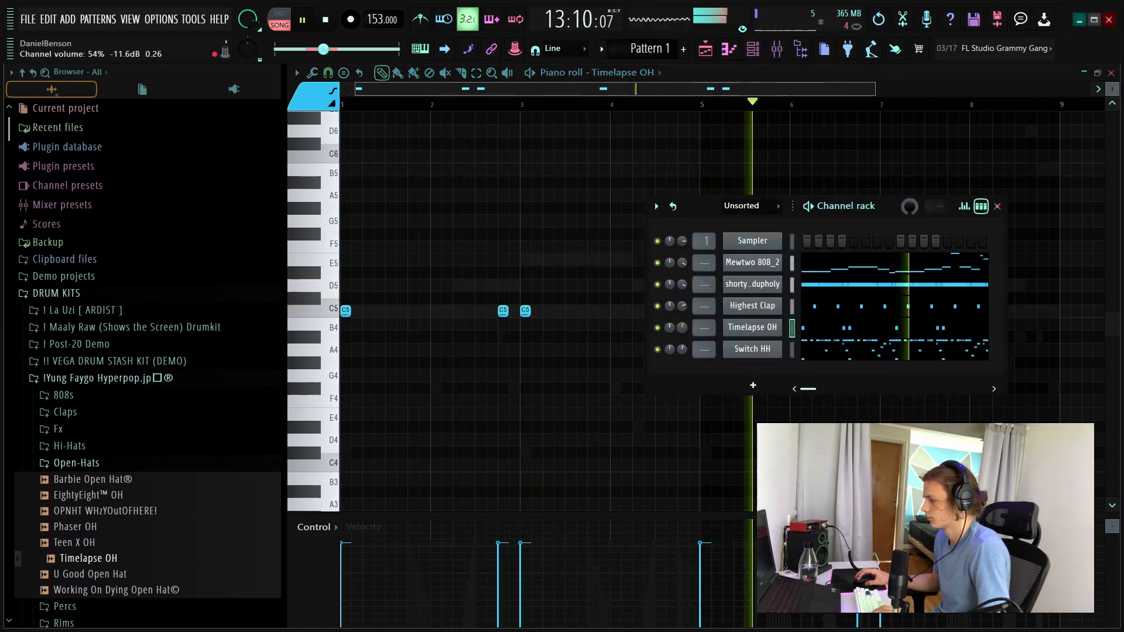
key("space")
Add triangle- perc from the VEGA DRUM STASH KIT (DEMO) as a new channel and open its piano roll
scroll(64, 428, "down", 5)
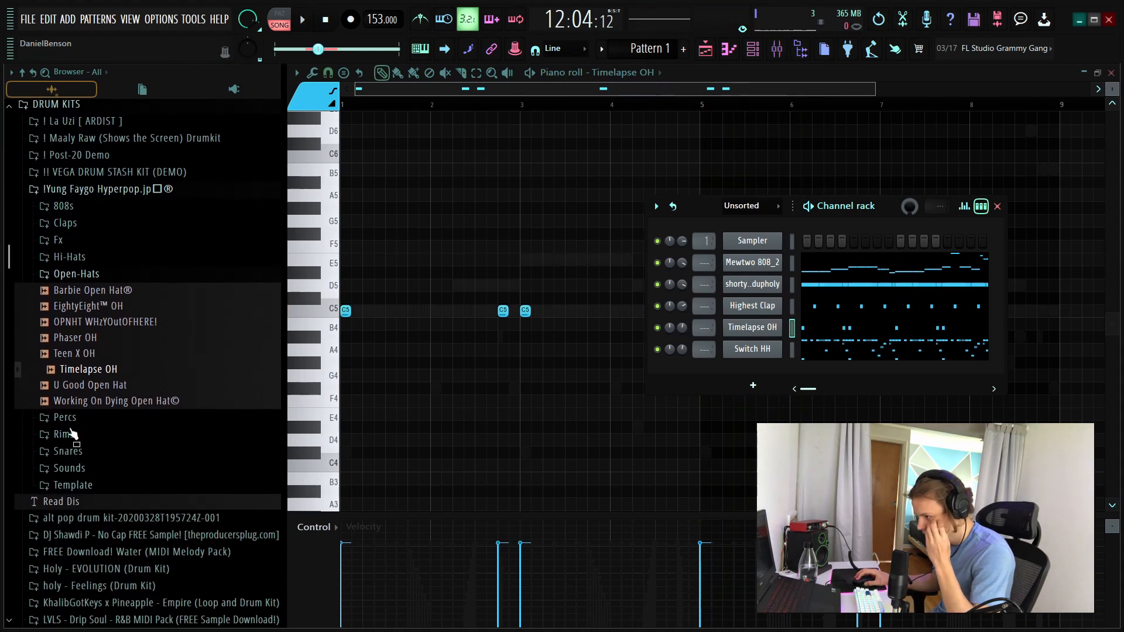
left_click_drag(88, 511, 747, 346)
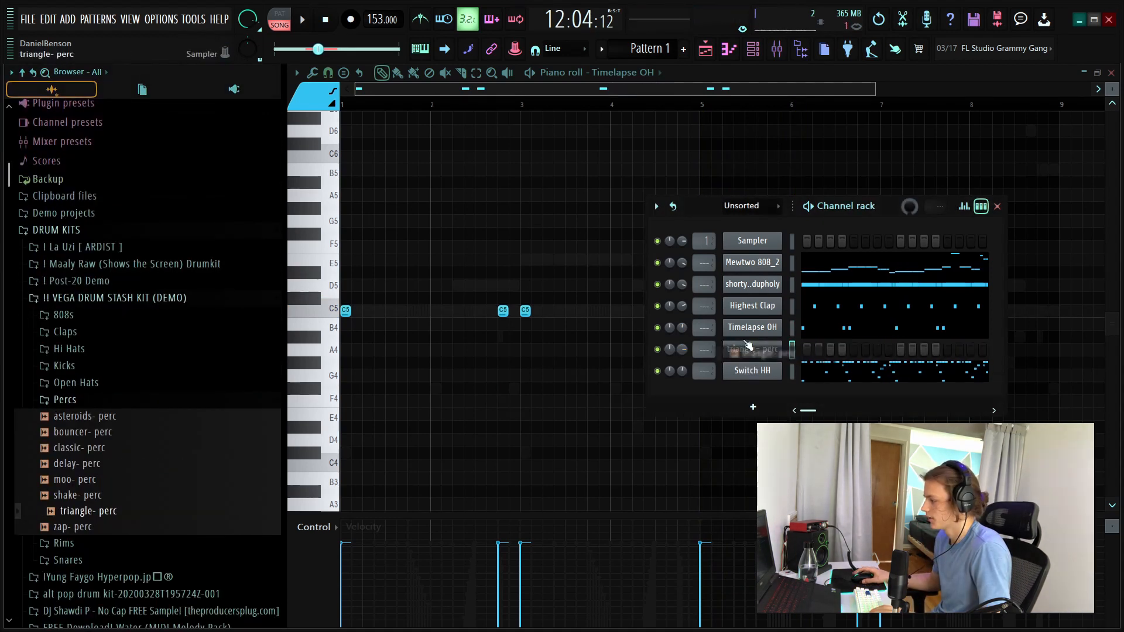
right_click(752, 348)
left_click(791, 350)
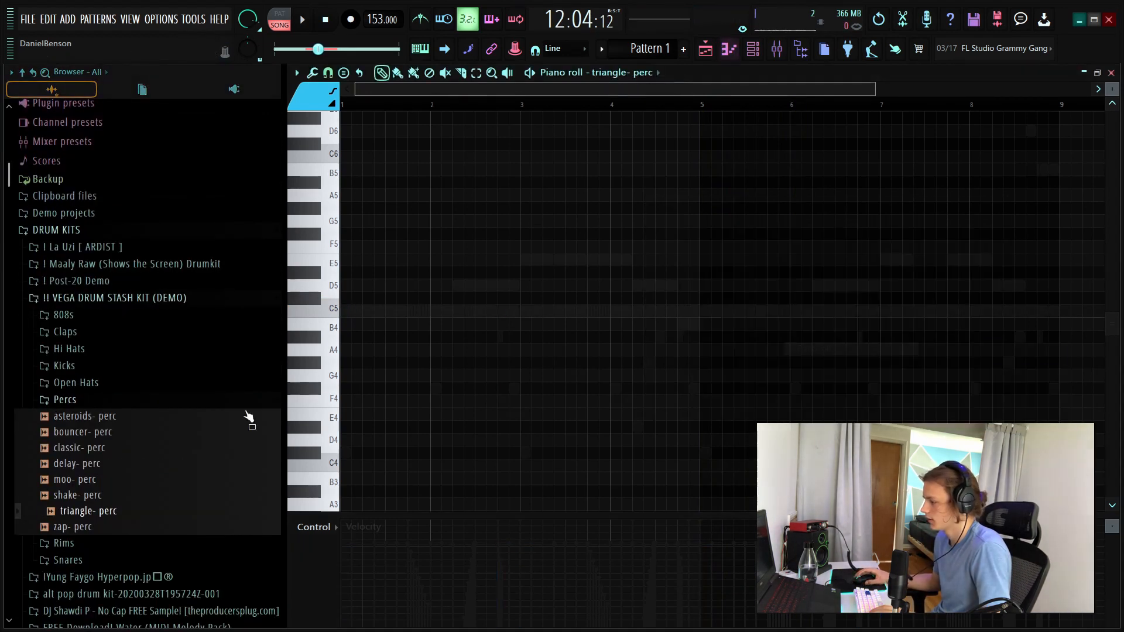
Place triangle- perc C5 hits at the start of bars 1 and 5 and lower the channel's volume
left_click(704, 312)
key("space")
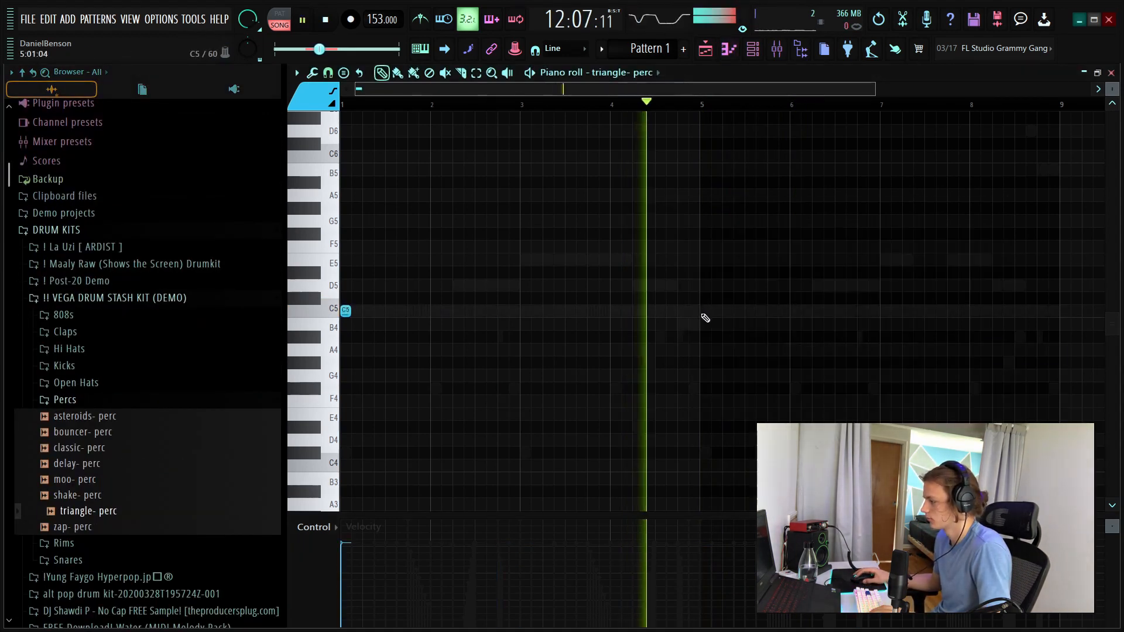
left_click(777, 50)
left_click(777, 53)
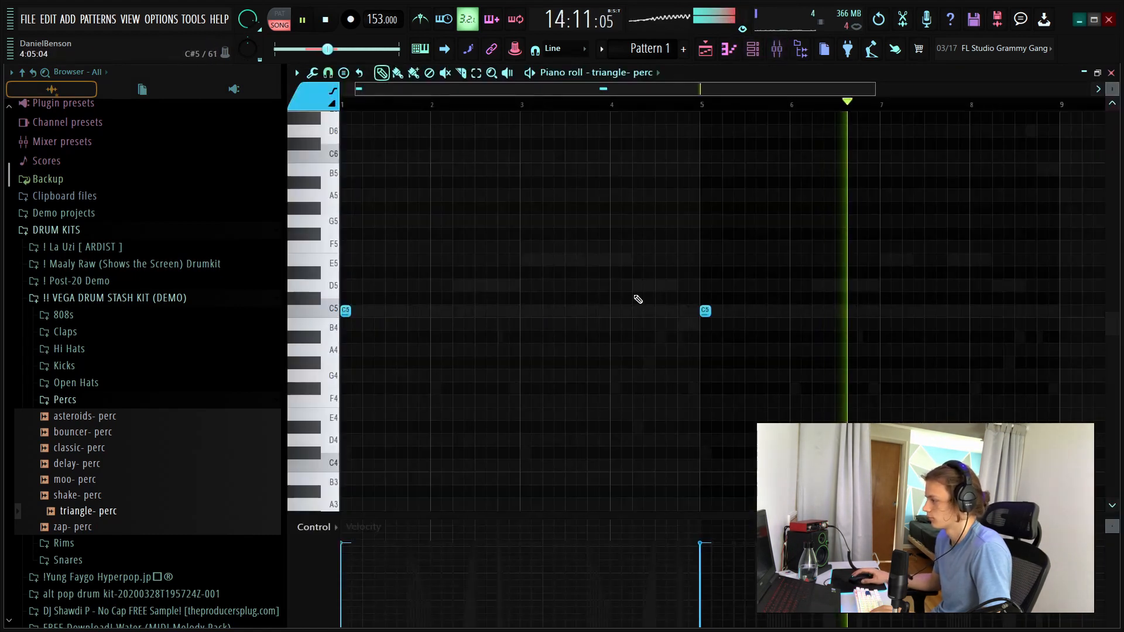
left_click(755, 50)
left_click_drag(682, 349, 683, 379)
Add bounce- snare from the VEGA kit's snares as a new channel and open its piano roll
key("space")
left_click(68, 560)
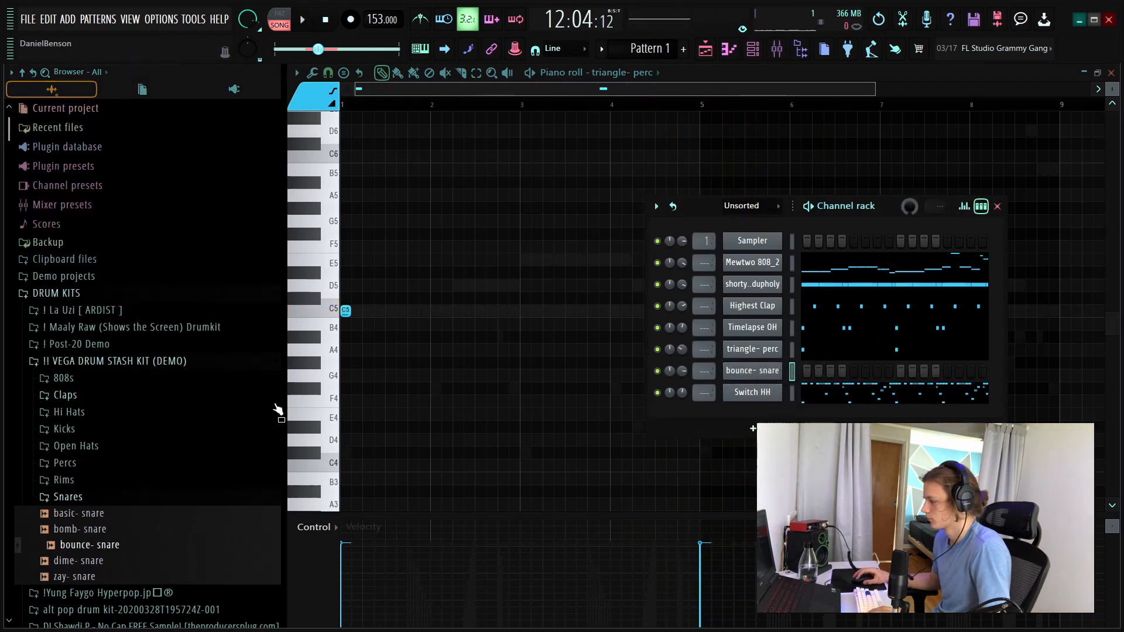
left_click_drag(284, 405, 7, 401)
key("space")
right_click(497, 371)
left_click(539, 374)
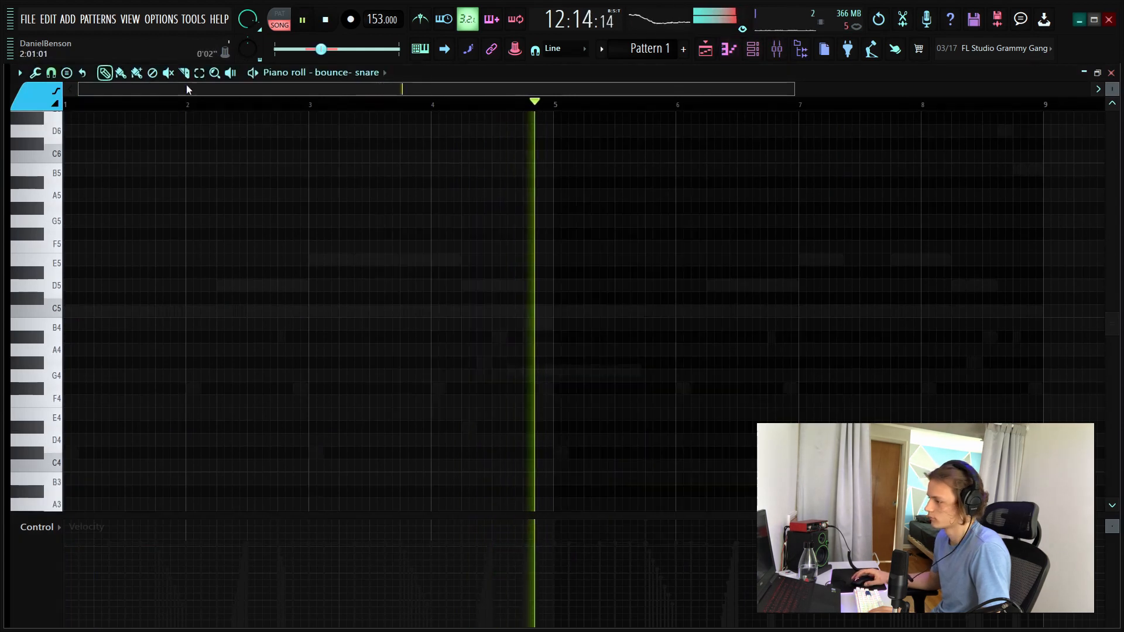
Place bounce- snare C5 hits at 1:11, 2:15, 3:03 and 4:07 during playback
left_click(262, 311)
right_click(263, 311)
left_click(262, 314)
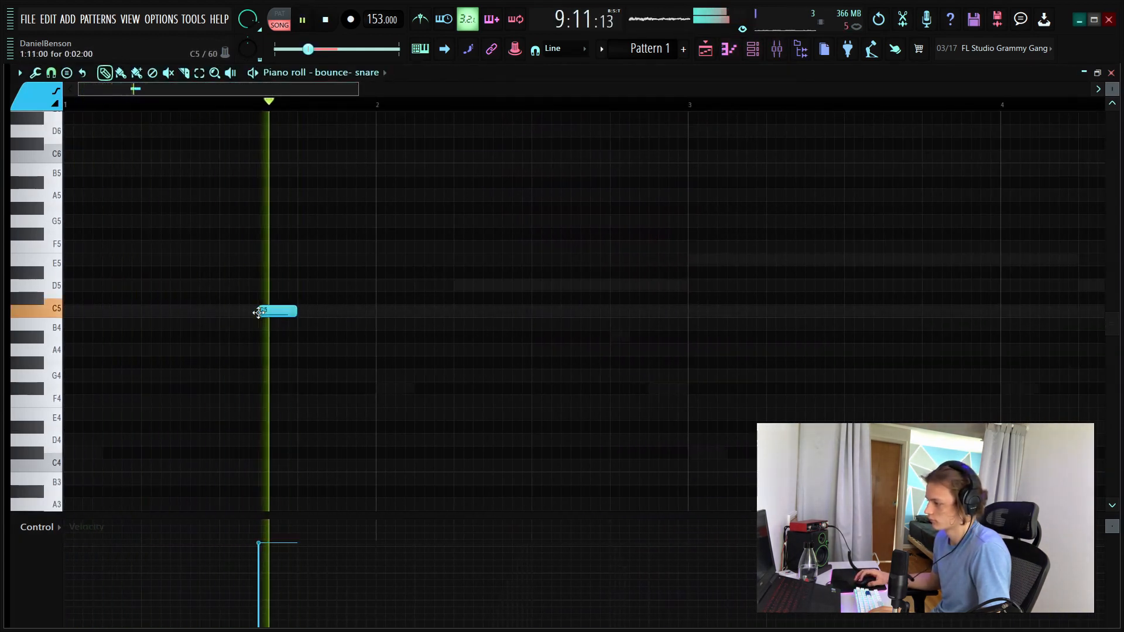
left_click(655, 312)
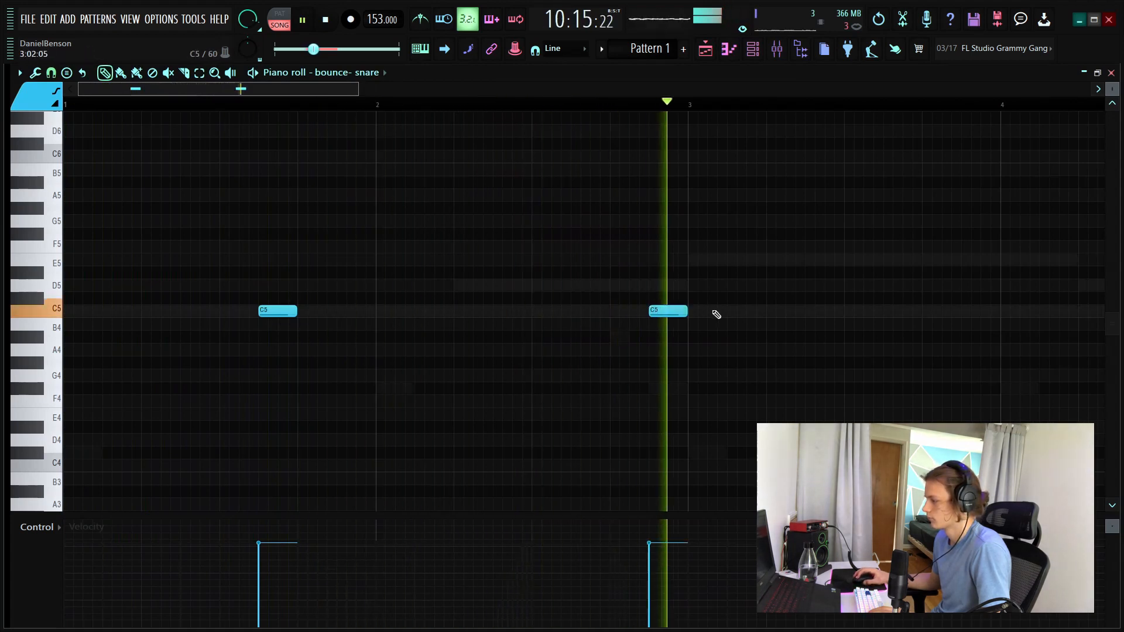
left_click(732, 311)
scroll(668, 113, "down", 3)
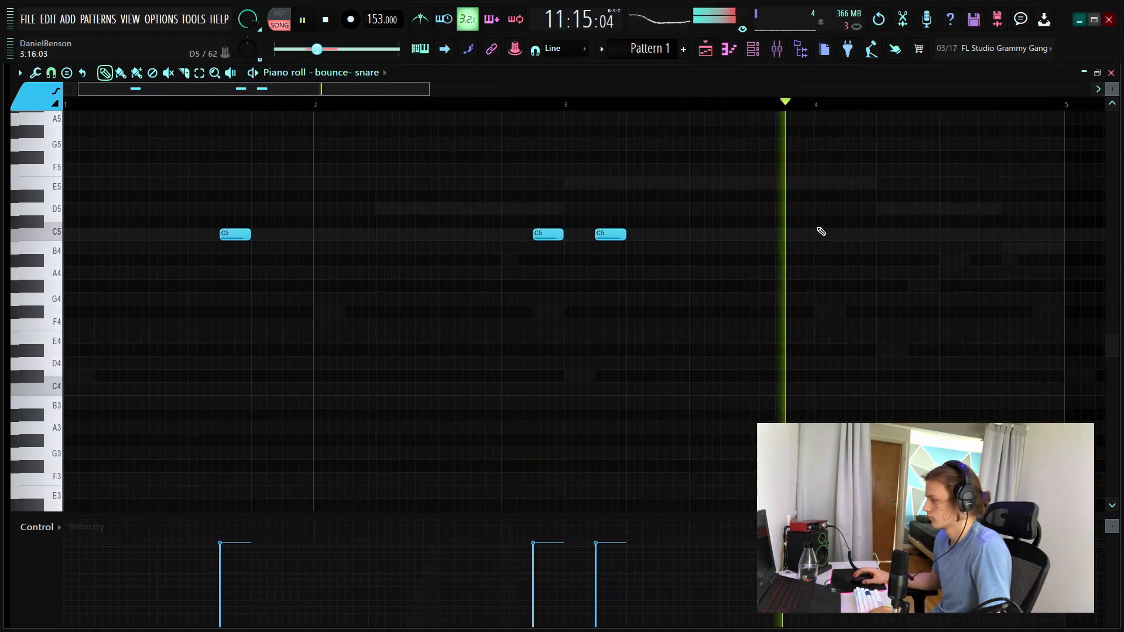
left_click(917, 235)
scroll(849, 110, "down", 2)
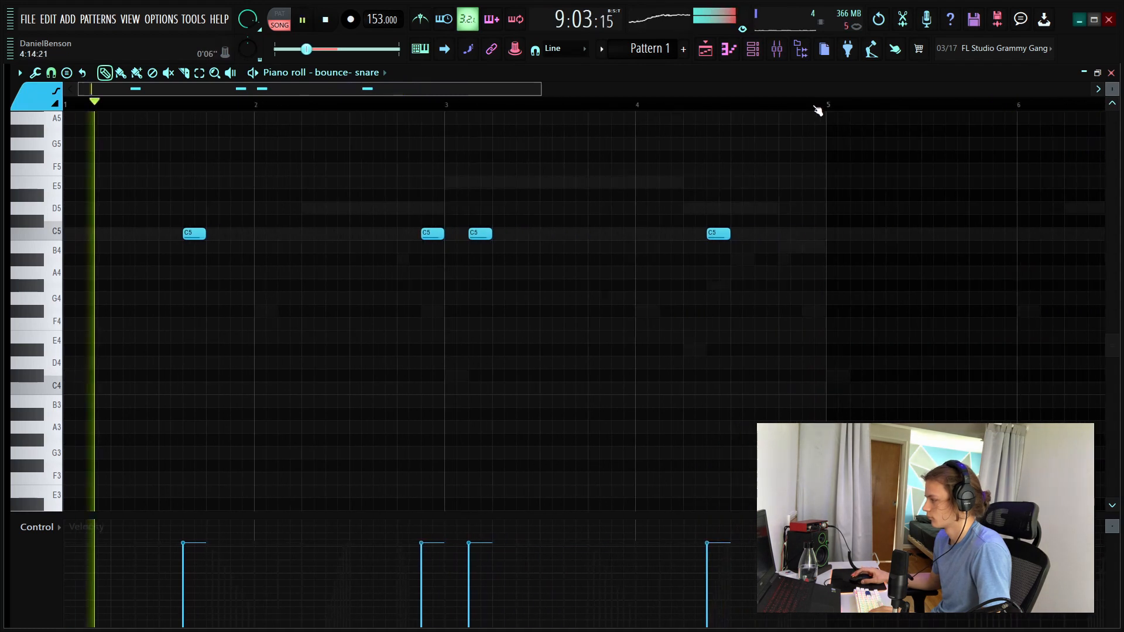
Duplicate the bounce- snare hits of bars 1 to 4 into bars 5 to 8
left_click_drag(825, 106, 39, 186)
key("ctrl+b")
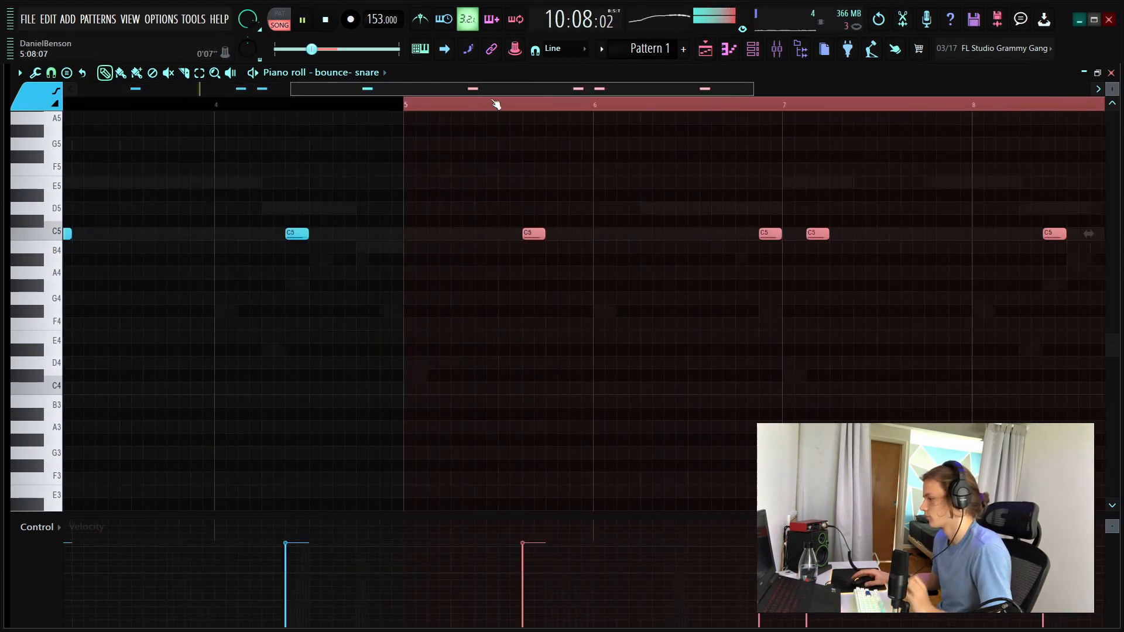
scroll(462, 113, "down", 3)
scroll(469, 110, "down", 4)
left_click(454, 108)
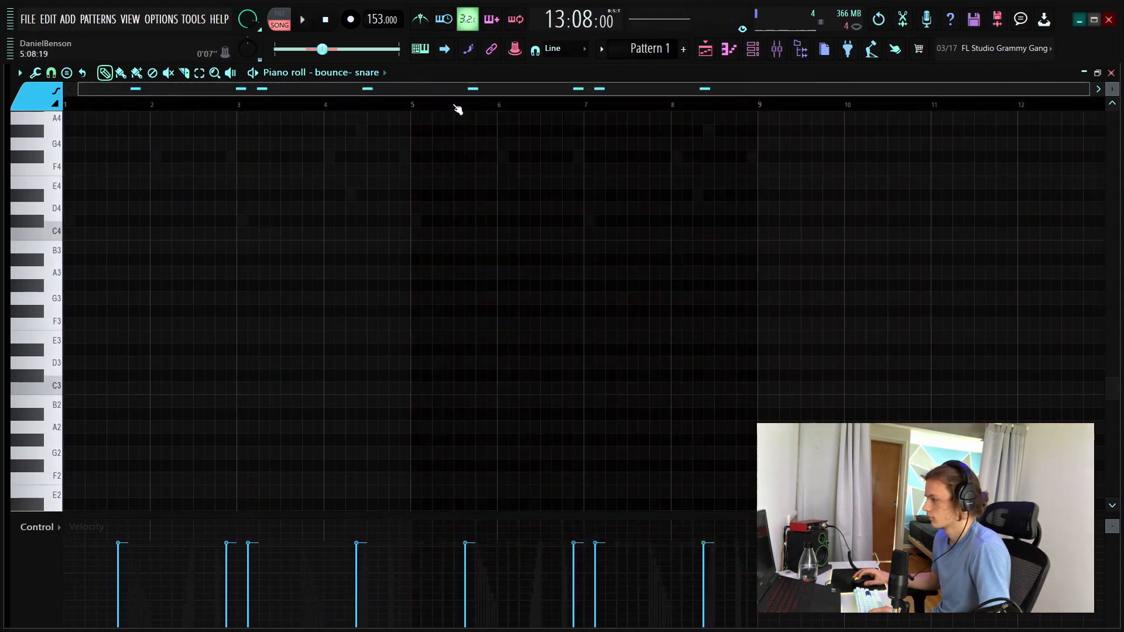
Play back the full drum pattern and bring up the channel rack, mixer and playlist
key("F6")
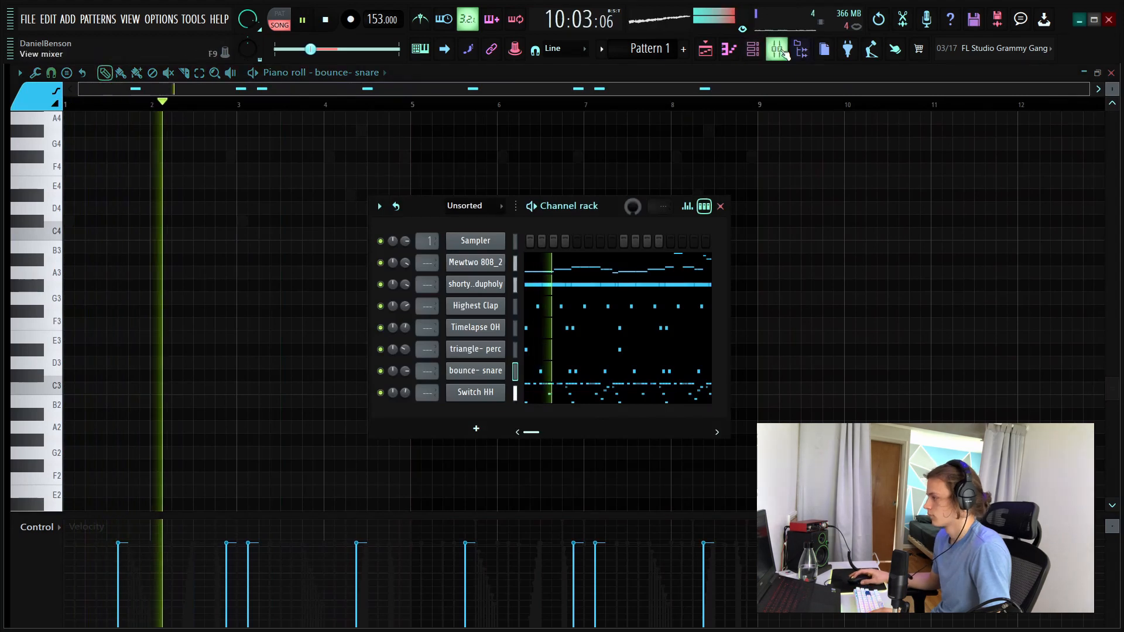
key("F9")
key("F5")
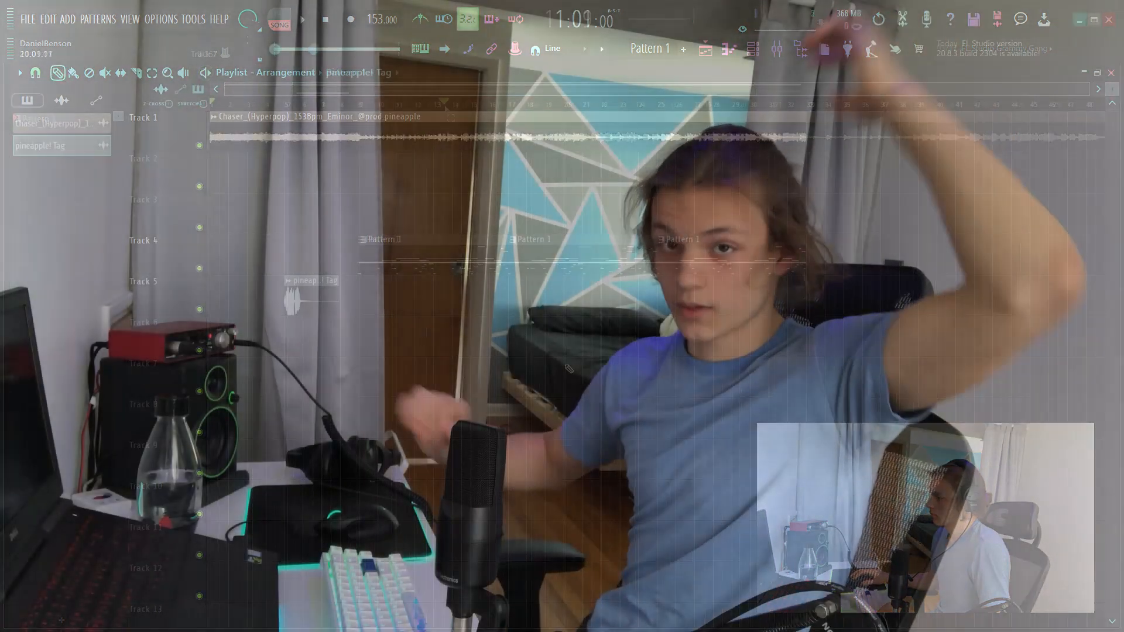